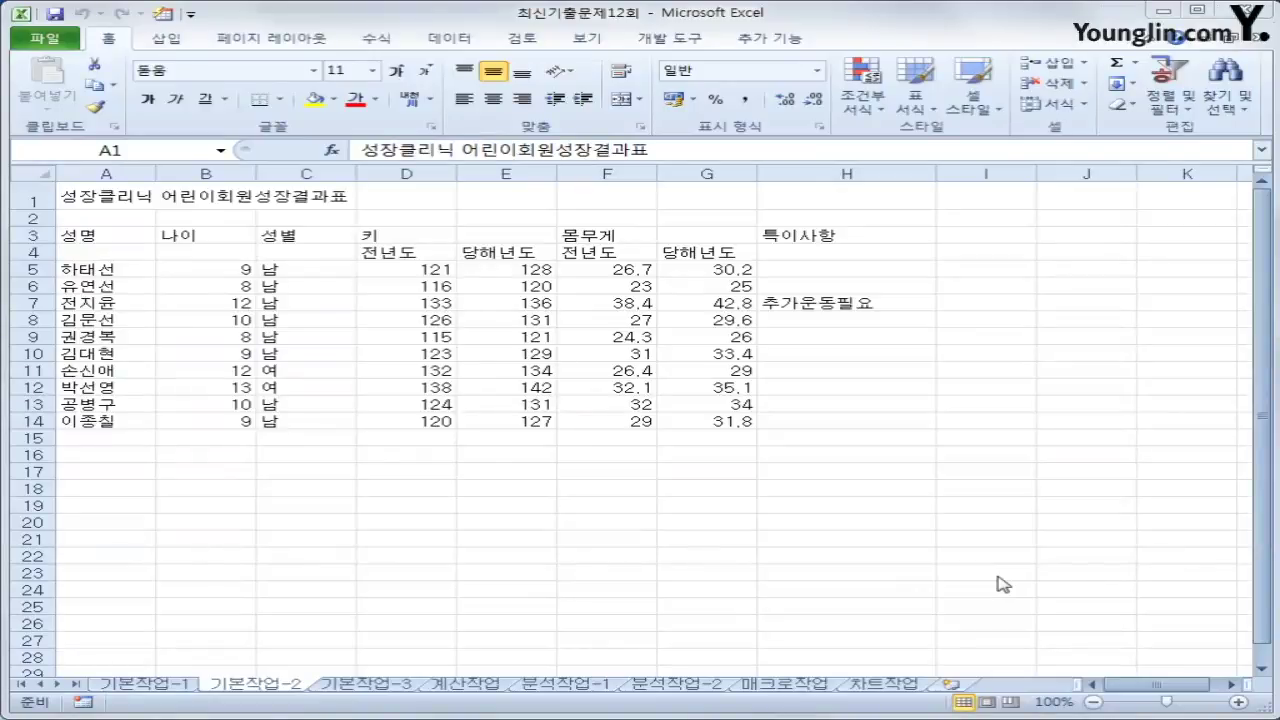
# On the 기본작업-2 sheet, merge and center the title across cells A1:H1.
pyautogui.click(212, 694)
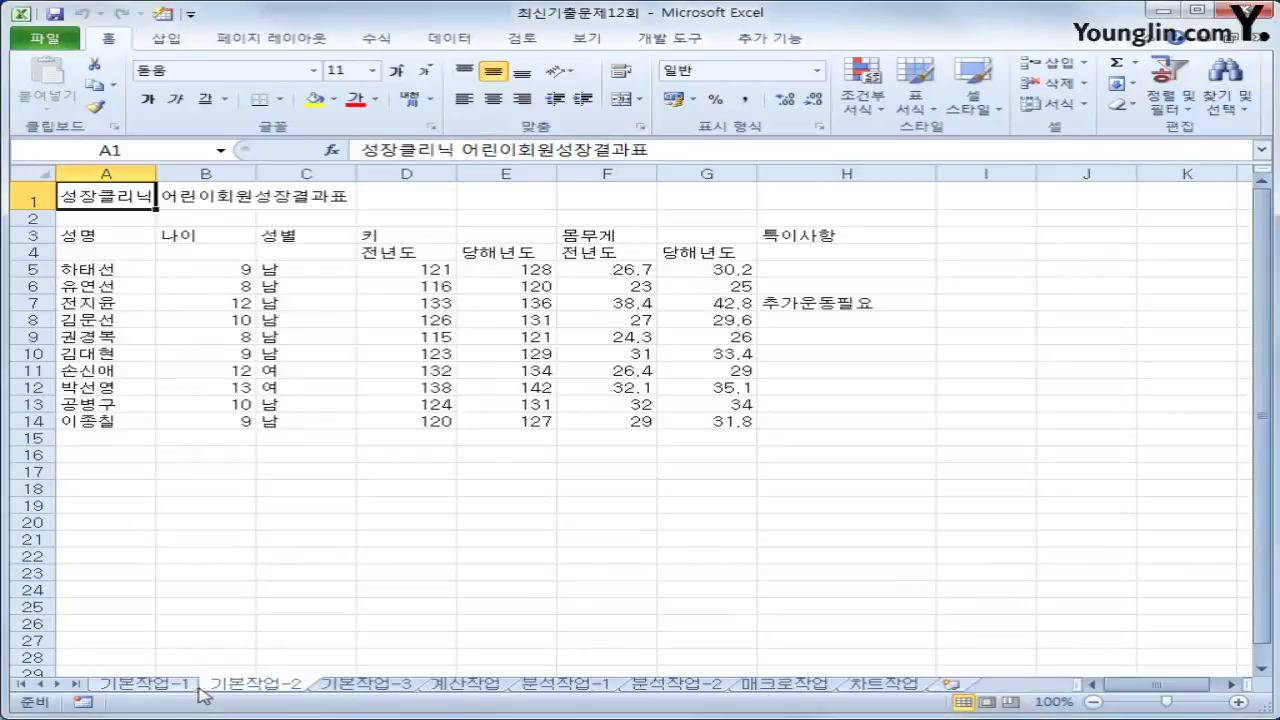
pyautogui.click(143, 684)
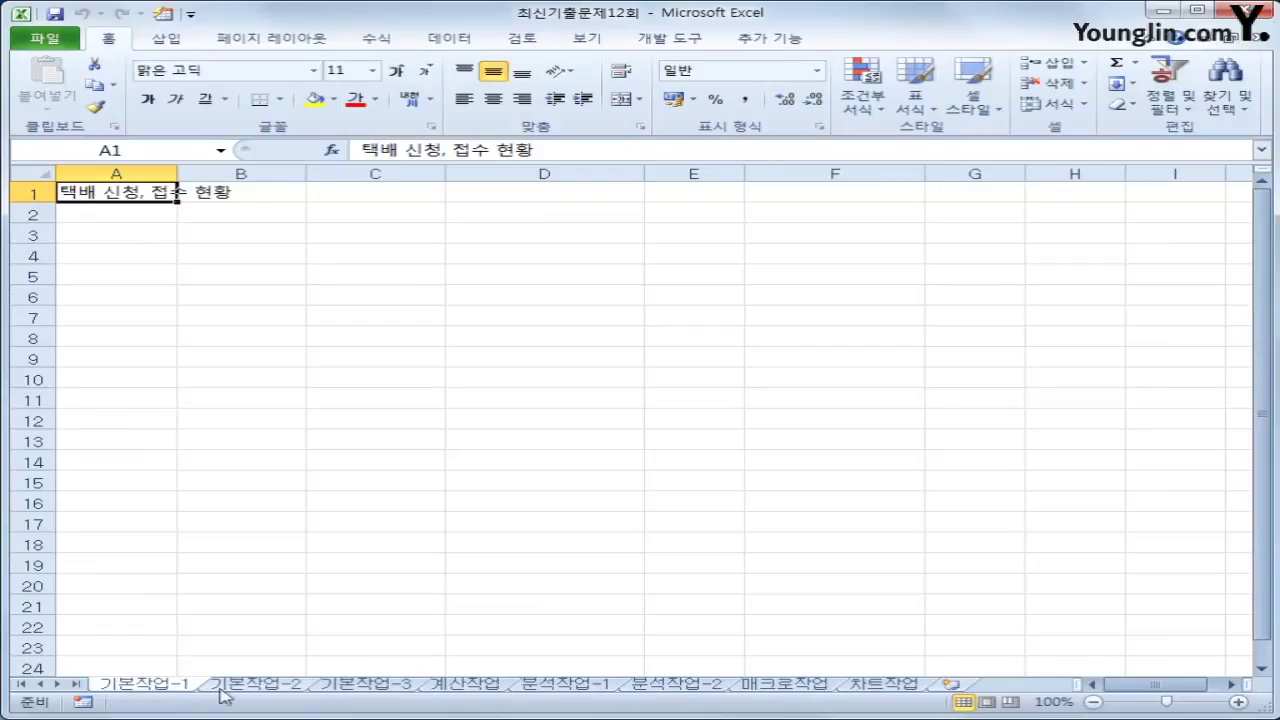
pyautogui.click(254, 686)
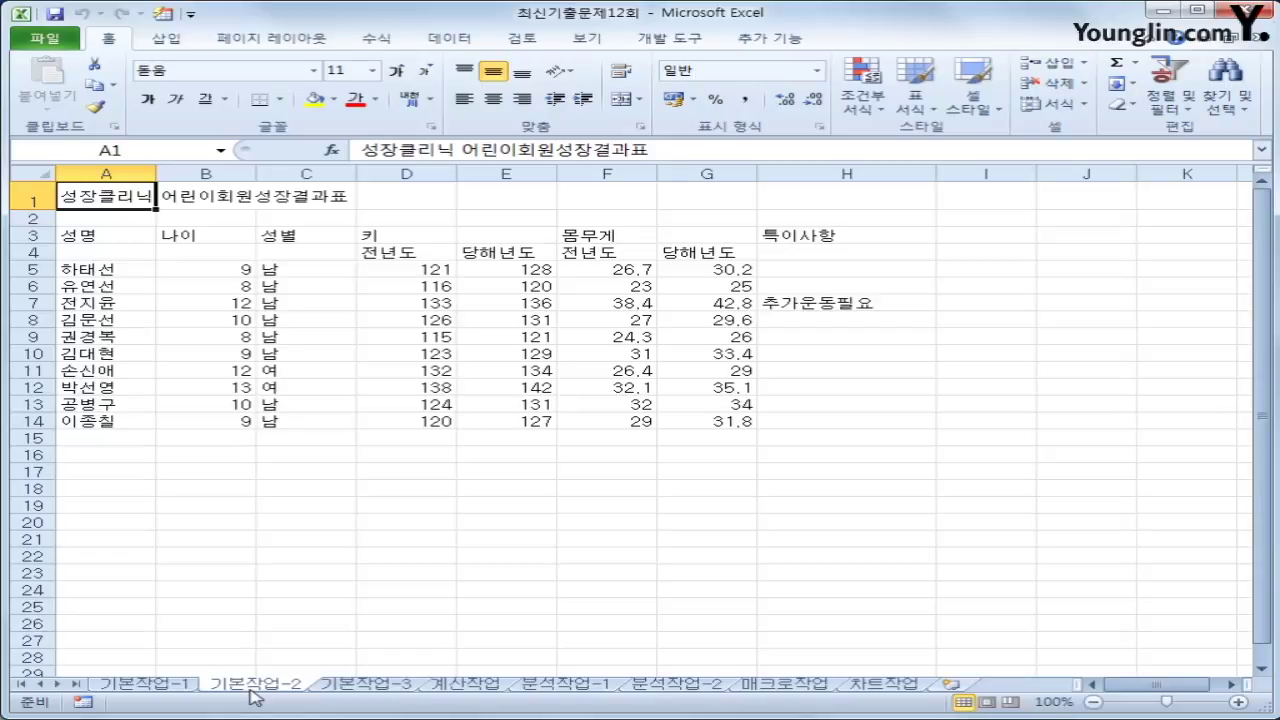
pyautogui.moveTo(110, 190); pyautogui.dragTo(782, 196)
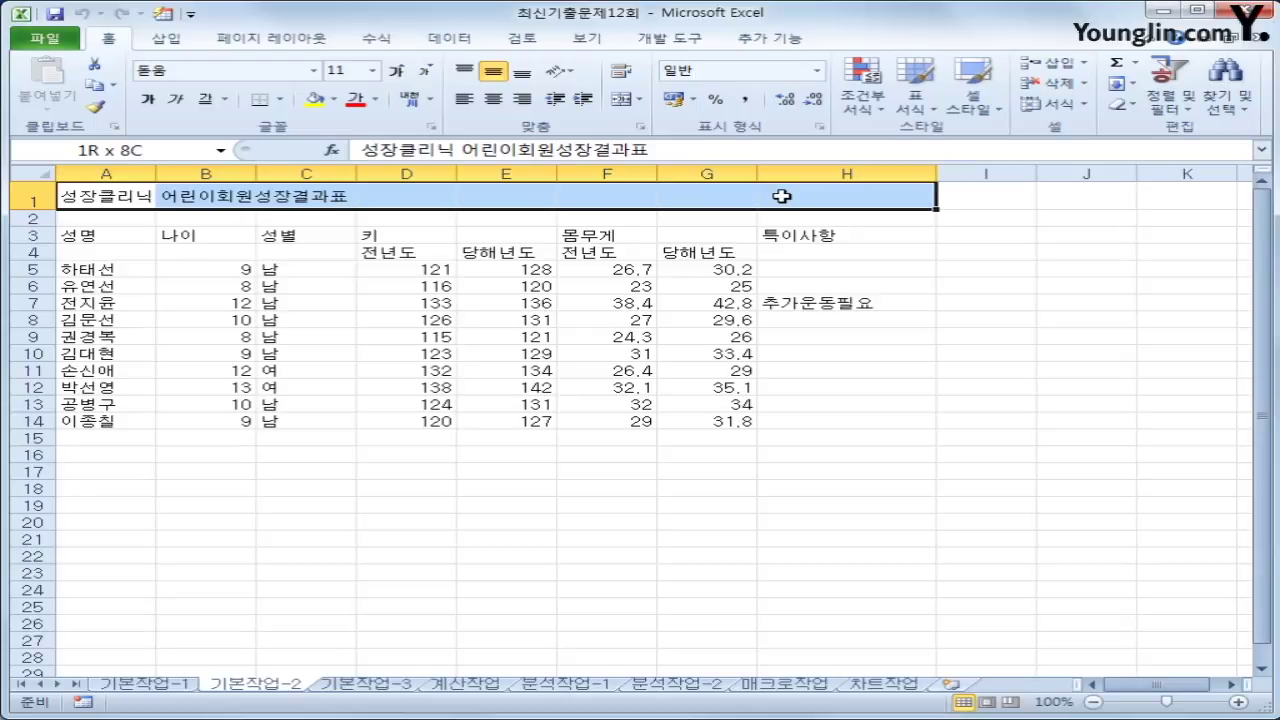
pyautogui.moveTo(782, 196); pyautogui.dragTo(782, 196)
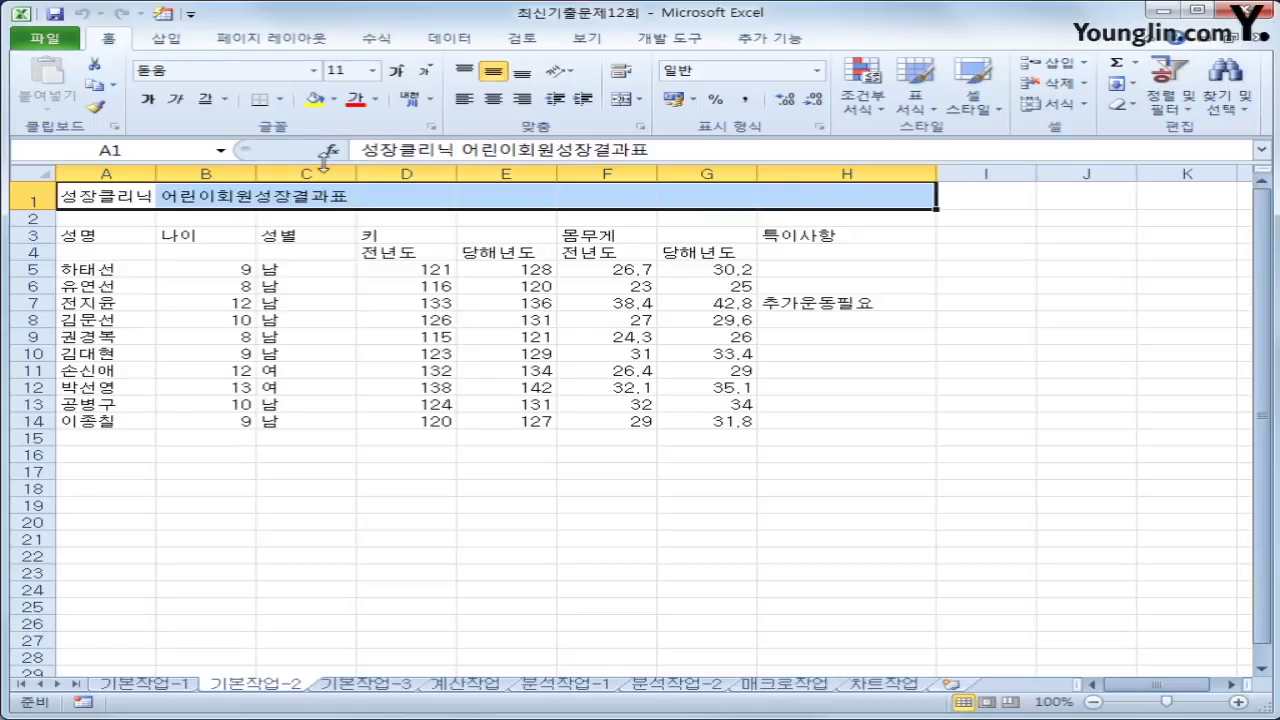
pyautogui.click(620, 100)
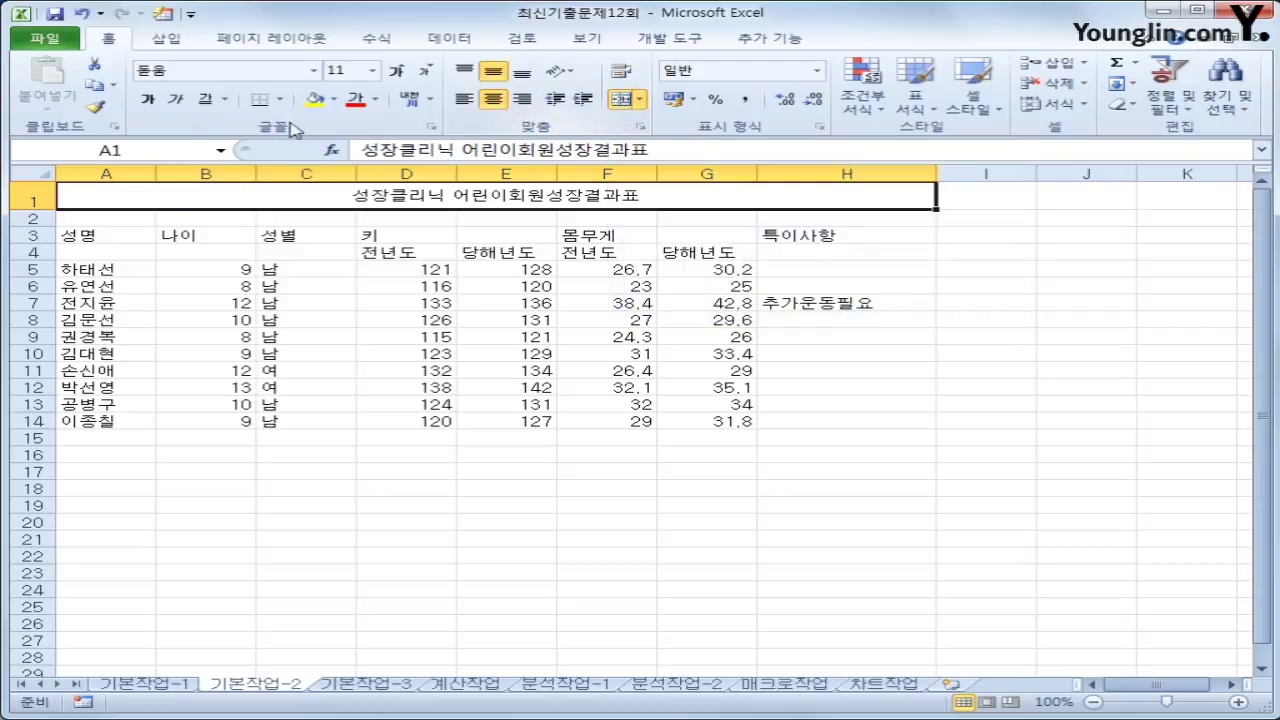
# Set the merged title's font to 돋움체 at size 16.
pyautogui.click(314, 71)
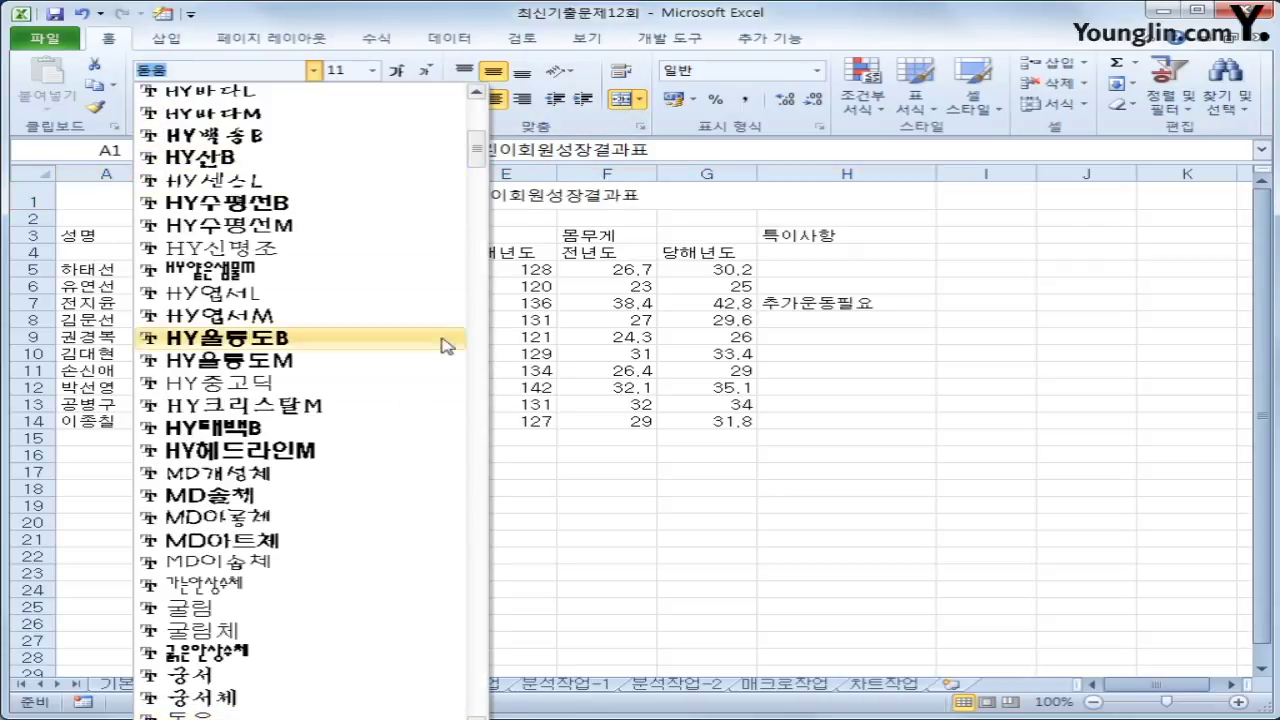
pyautogui.scroll(-2, 478, 172)
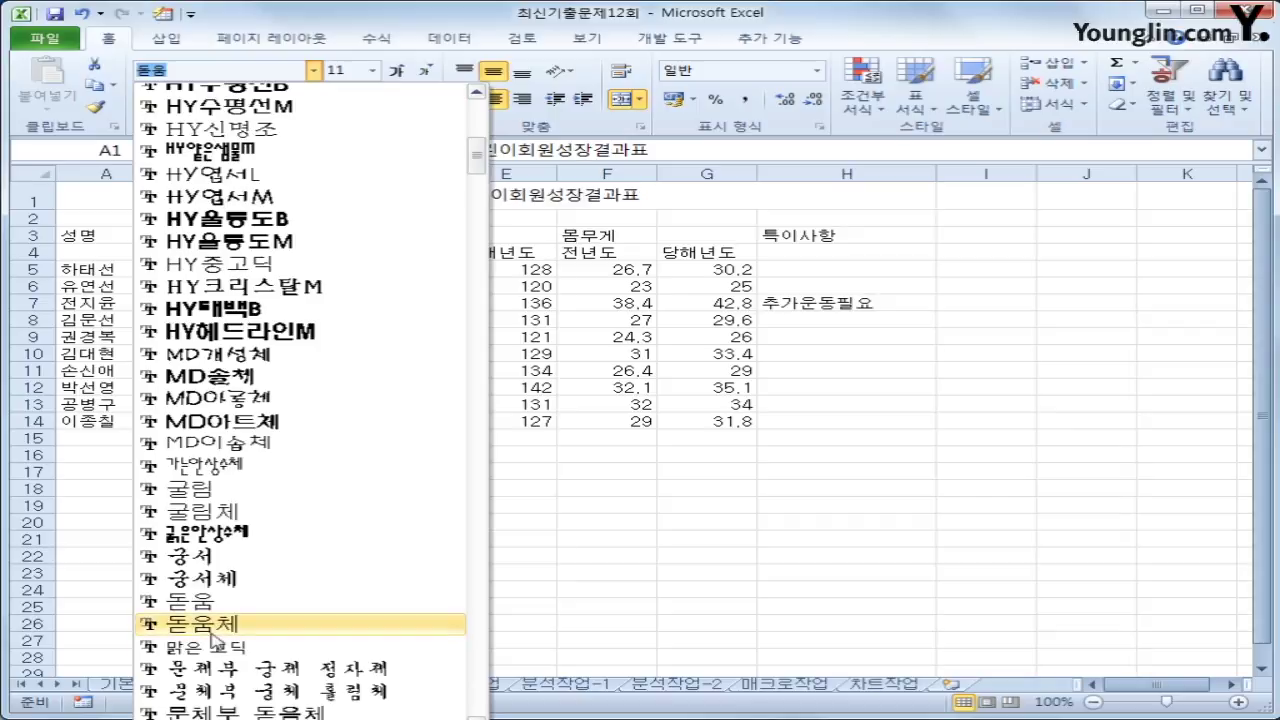
pyautogui.click(212, 628)
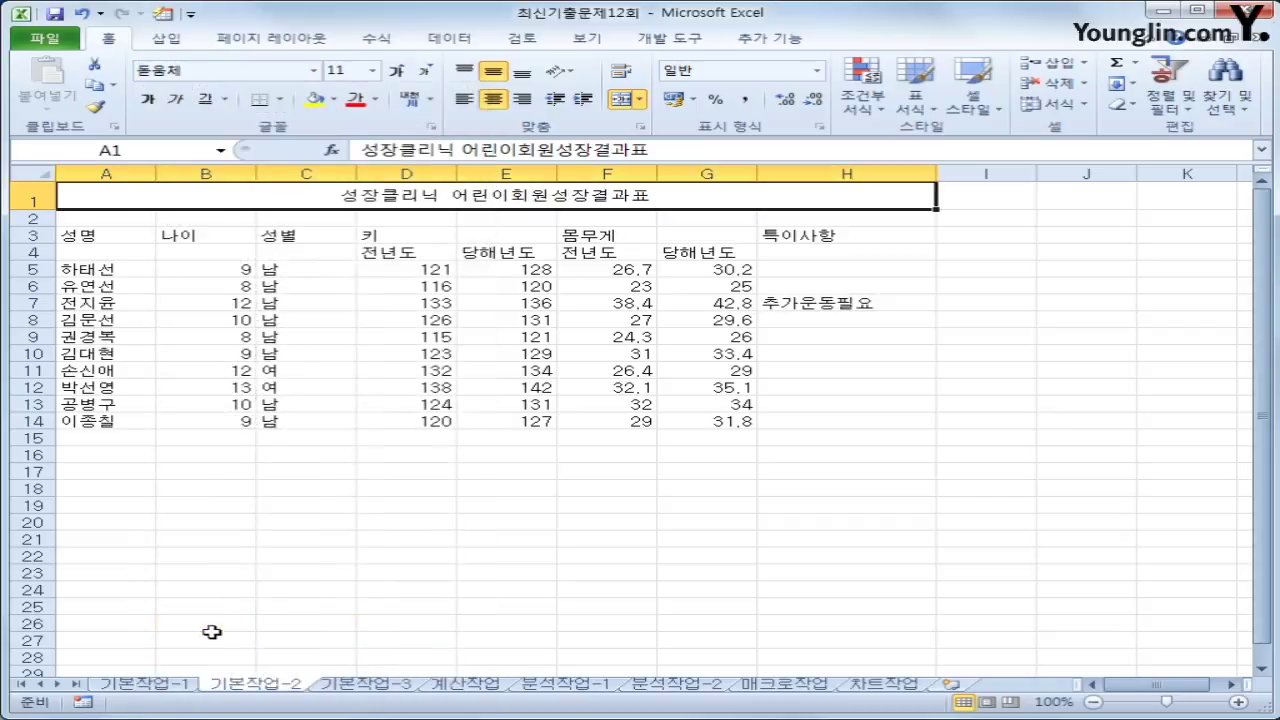
pyautogui.click(393, 71)
pyautogui.click(393, 71)
pyautogui.click(393, 71)
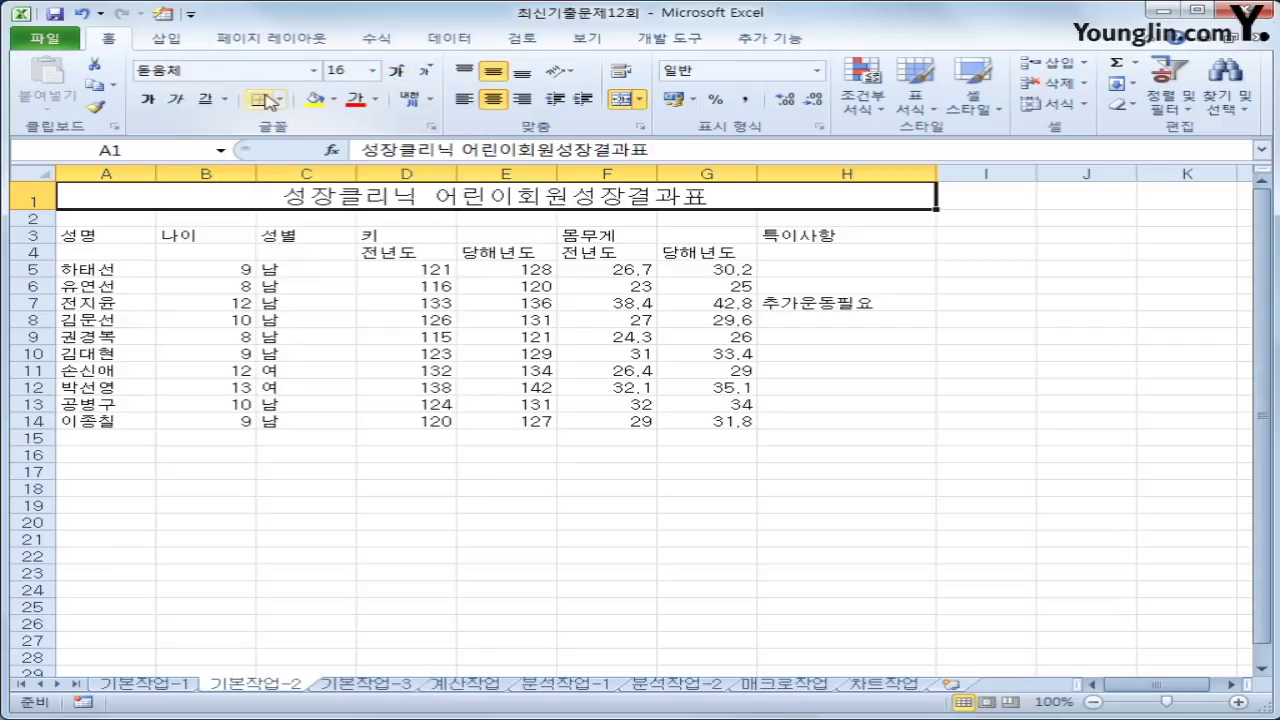
# Make the title in row 1 bold, italic and underlined.
pyautogui.click(148, 100)
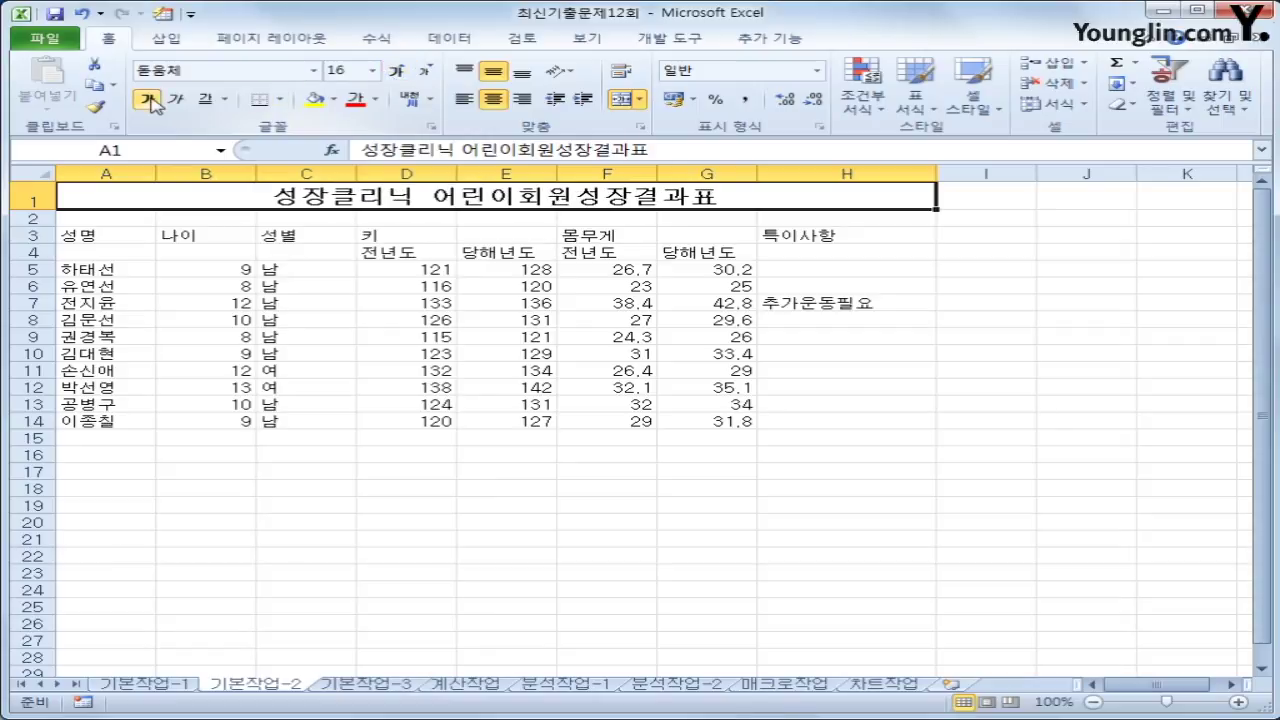
pyautogui.click(171, 104)
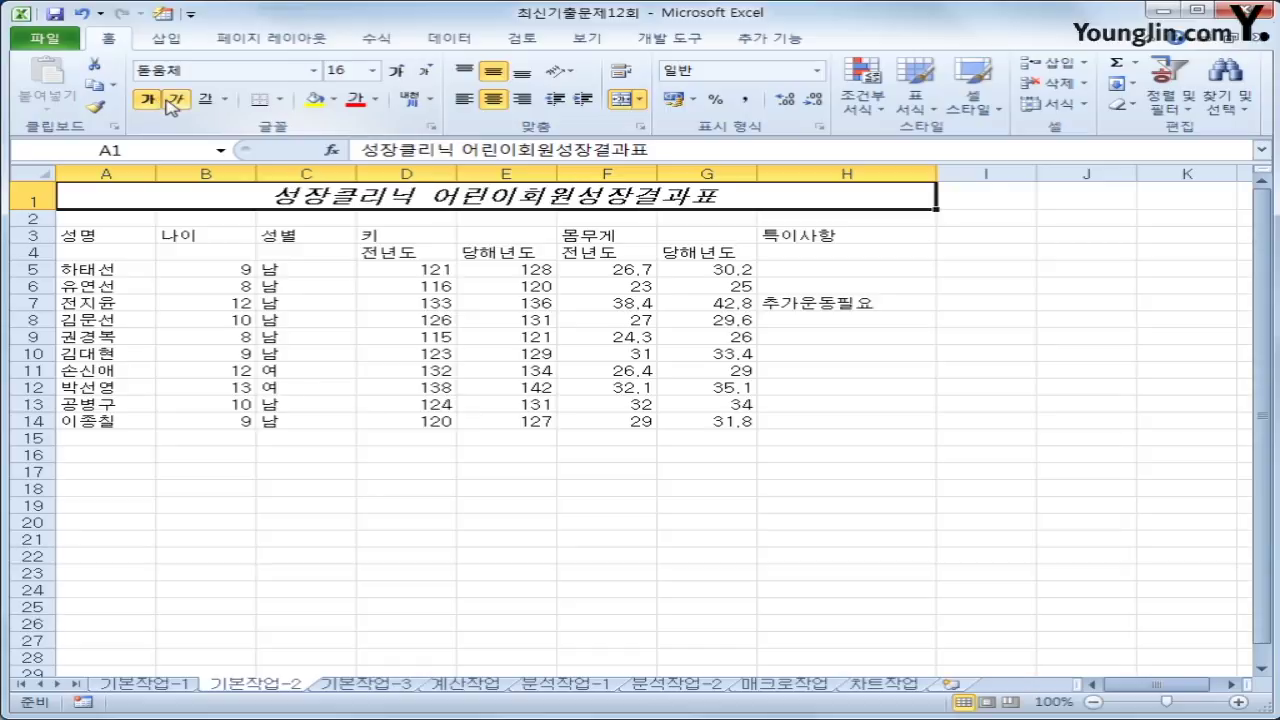
pyautogui.click(226, 99)
pyautogui.click(236, 128)
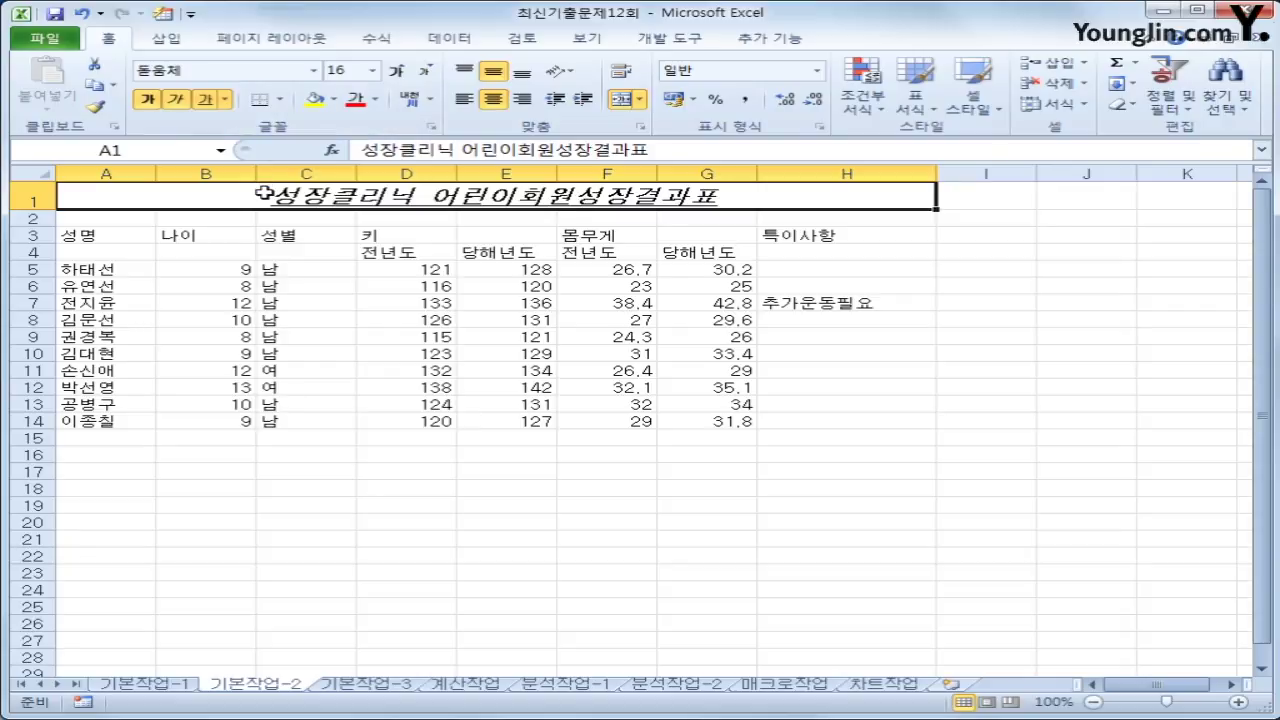
# Apply all borders to the table A3:H14 and center its contents horizontally.
pyautogui.moveTo(69, 242); pyautogui.dragTo(802, 418)
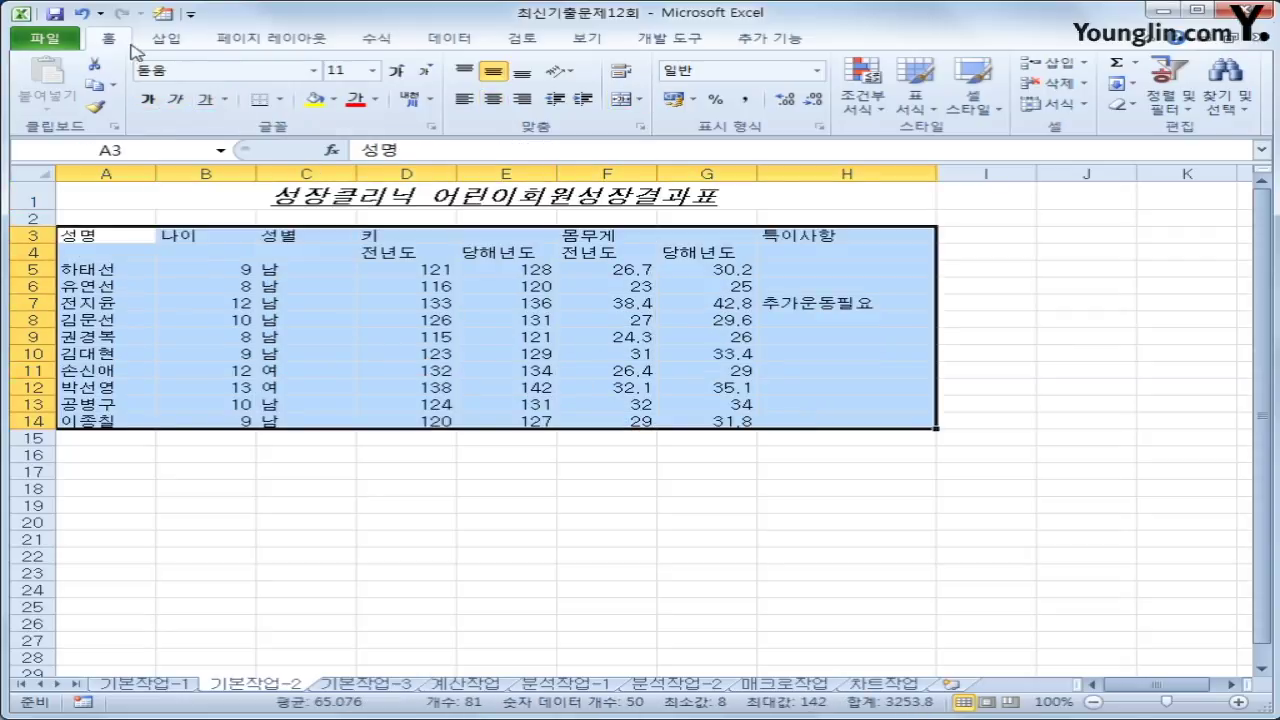
pyautogui.click(280, 99)
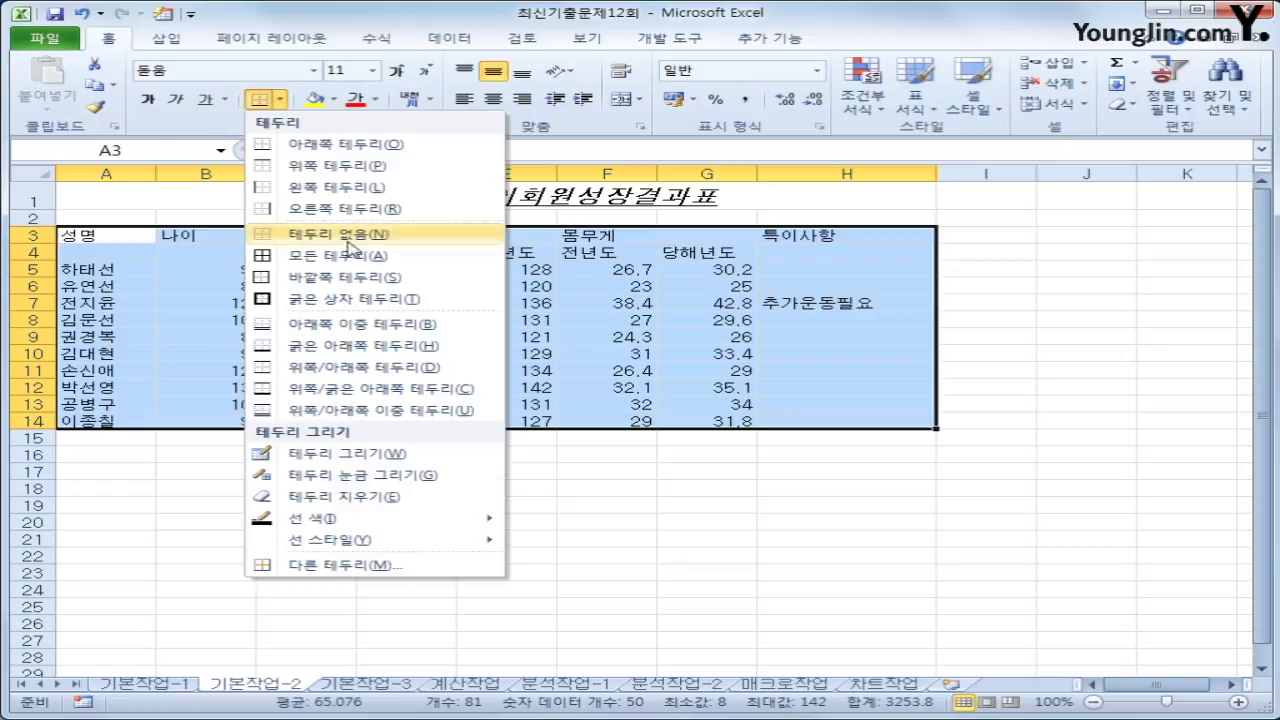
pyautogui.click(354, 266)
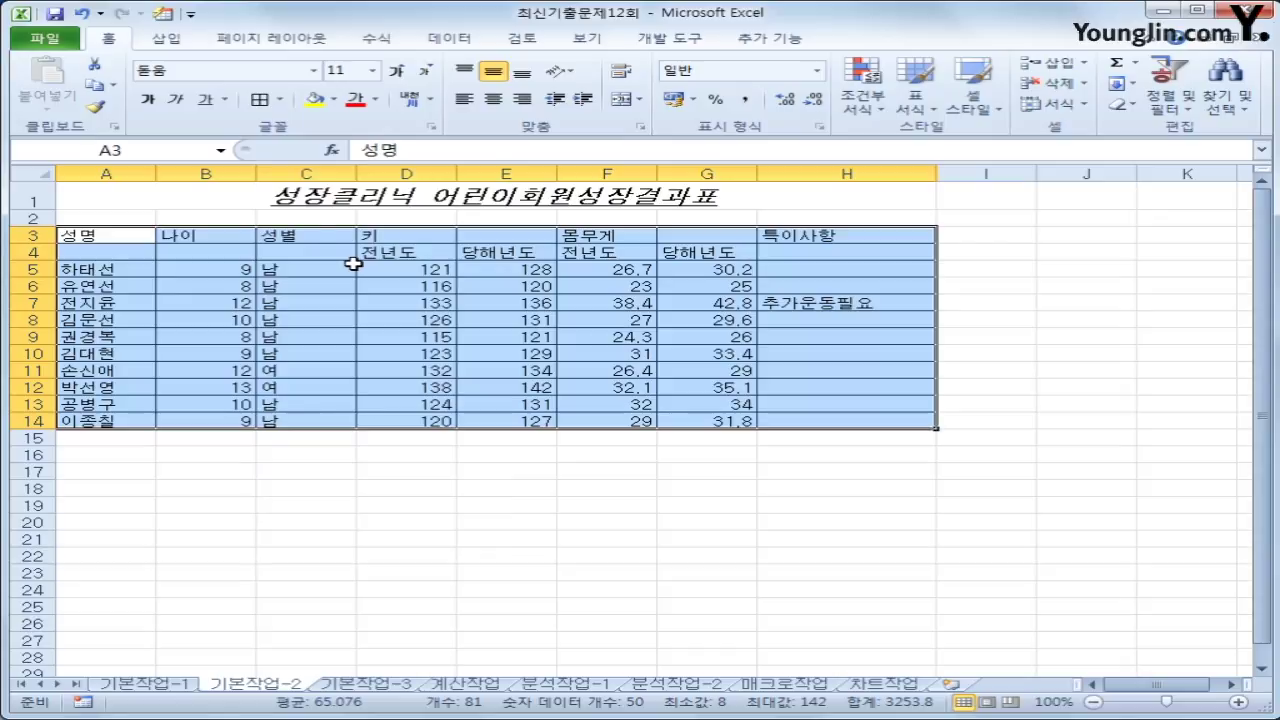
pyautogui.click(494, 99)
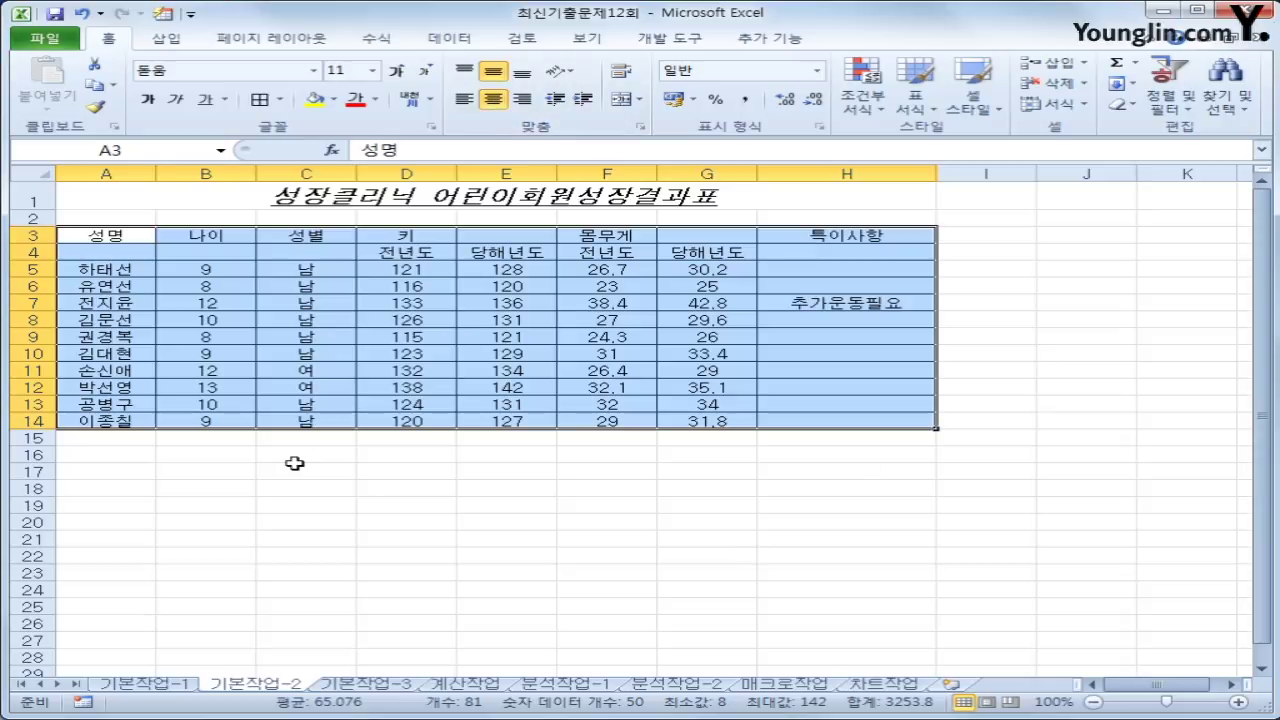
# Merge and center the header ranges A3:A4, B3:B4, C3:C4, D3:E3, F3:G3 and H3:H4.
pyautogui.moveTo(110, 240); pyautogui.dragTo(110, 249)
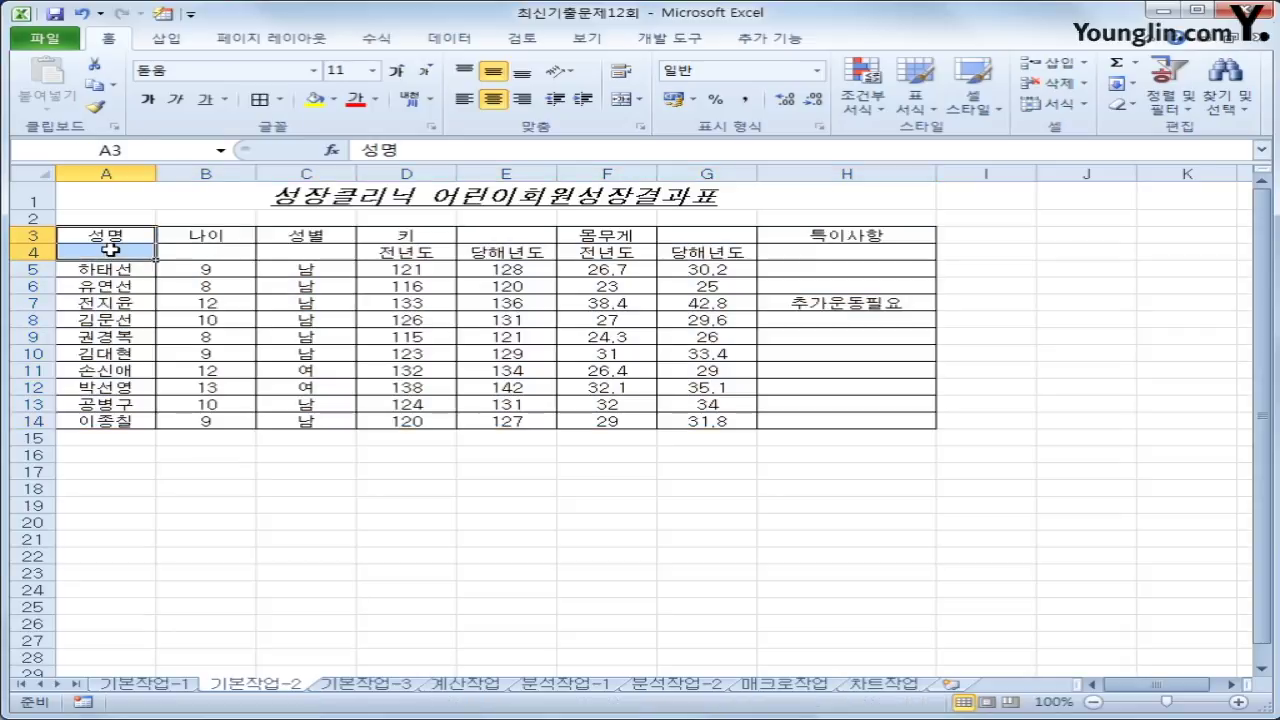
pyautogui.keyDown('ctrl'); pyautogui.click(221, 235); pyautogui.keyUp('ctrl')
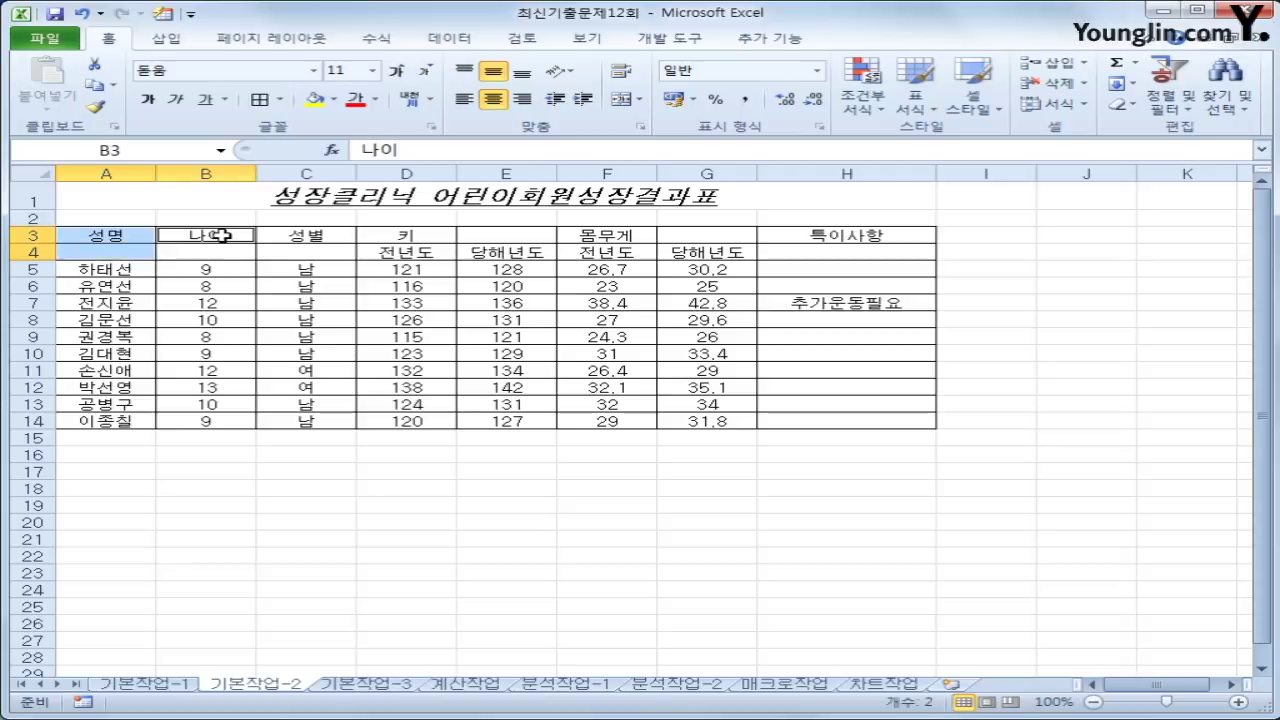
pyautogui.moveTo(221, 235); pyautogui.dragTo(221, 248)
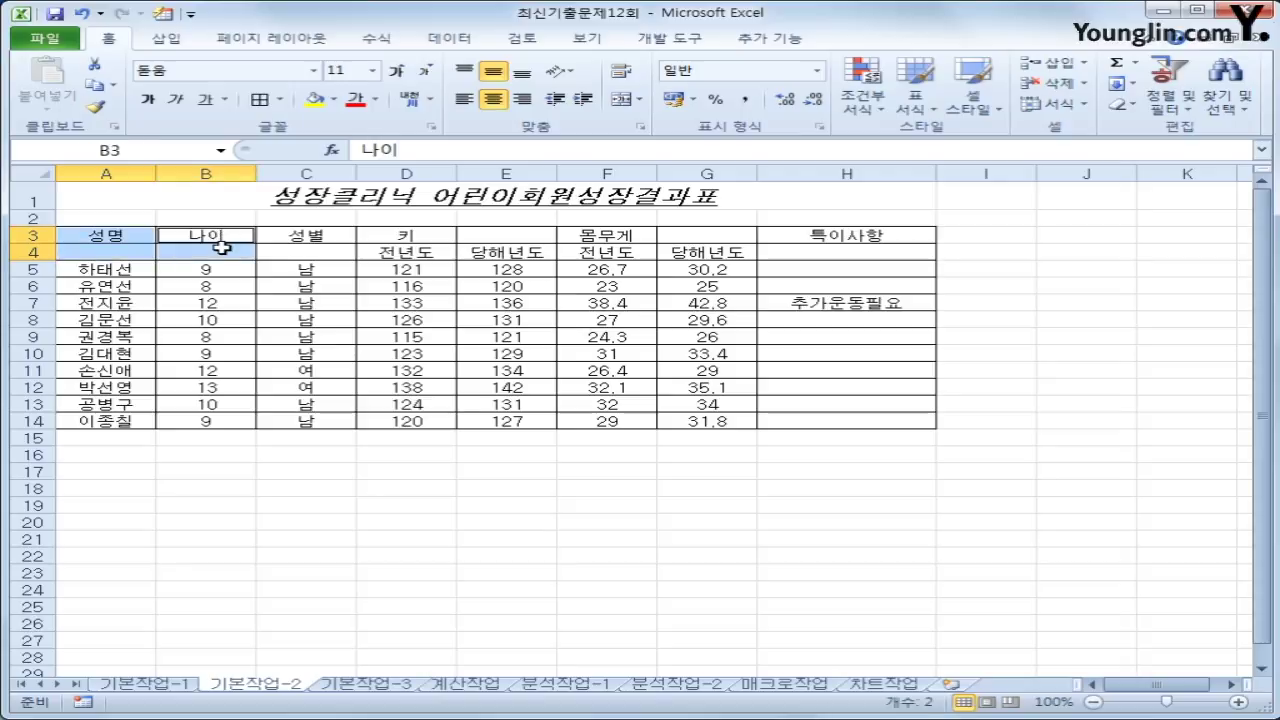
pyautogui.keyDown('ctrl'); pyautogui.click(296, 235); pyautogui.keyUp('ctrl')
pyautogui.moveTo(296, 235); pyautogui.dragTo(296, 256)
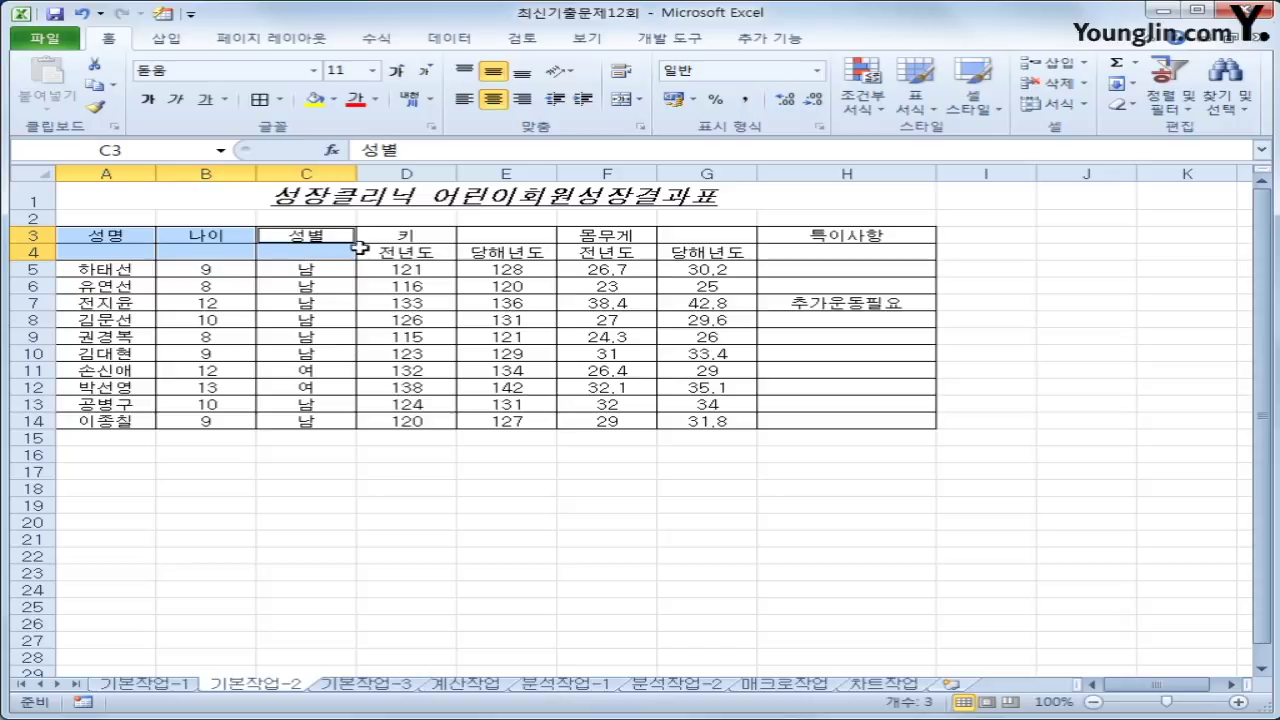
pyautogui.keyDown('ctrl'); pyautogui.click(418, 236); pyautogui.keyUp('ctrl')
pyautogui.moveTo(418, 236); pyautogui.dragTo(470, 236)
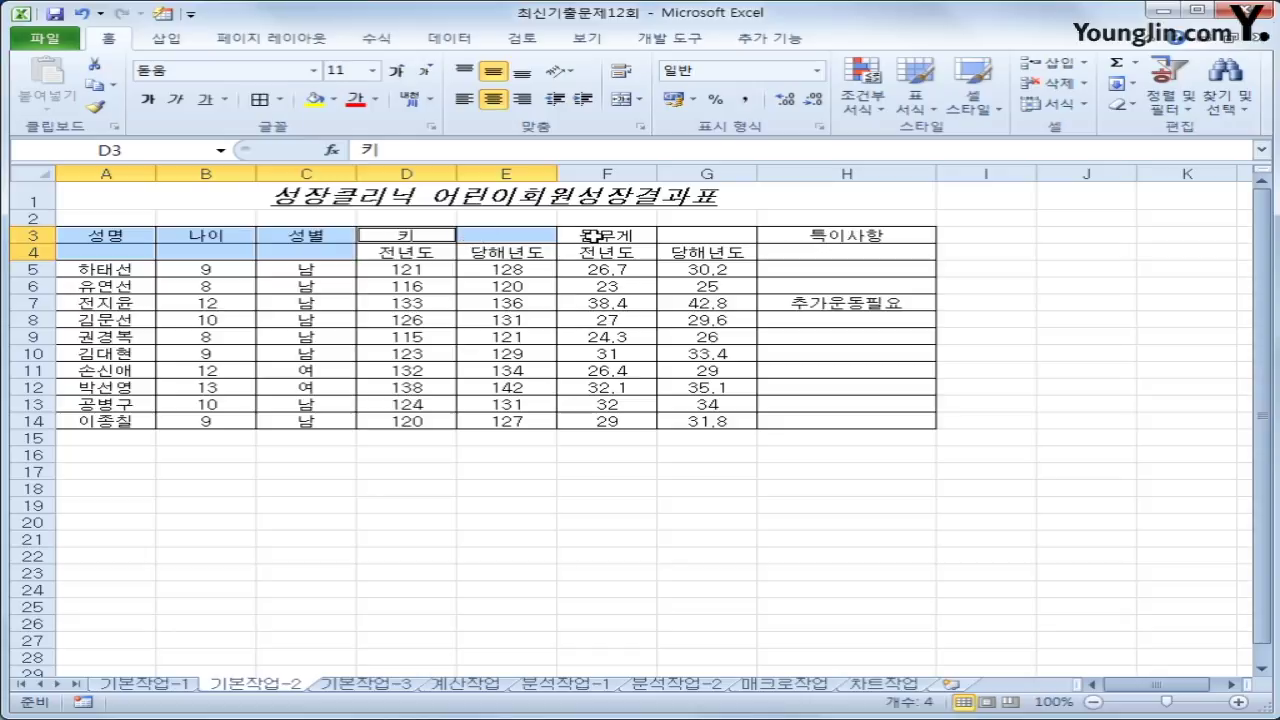
pyautogui.keyDown('ctrl'); pyautogui.click(593, 236); pyautogui.keyUp('ctrl')
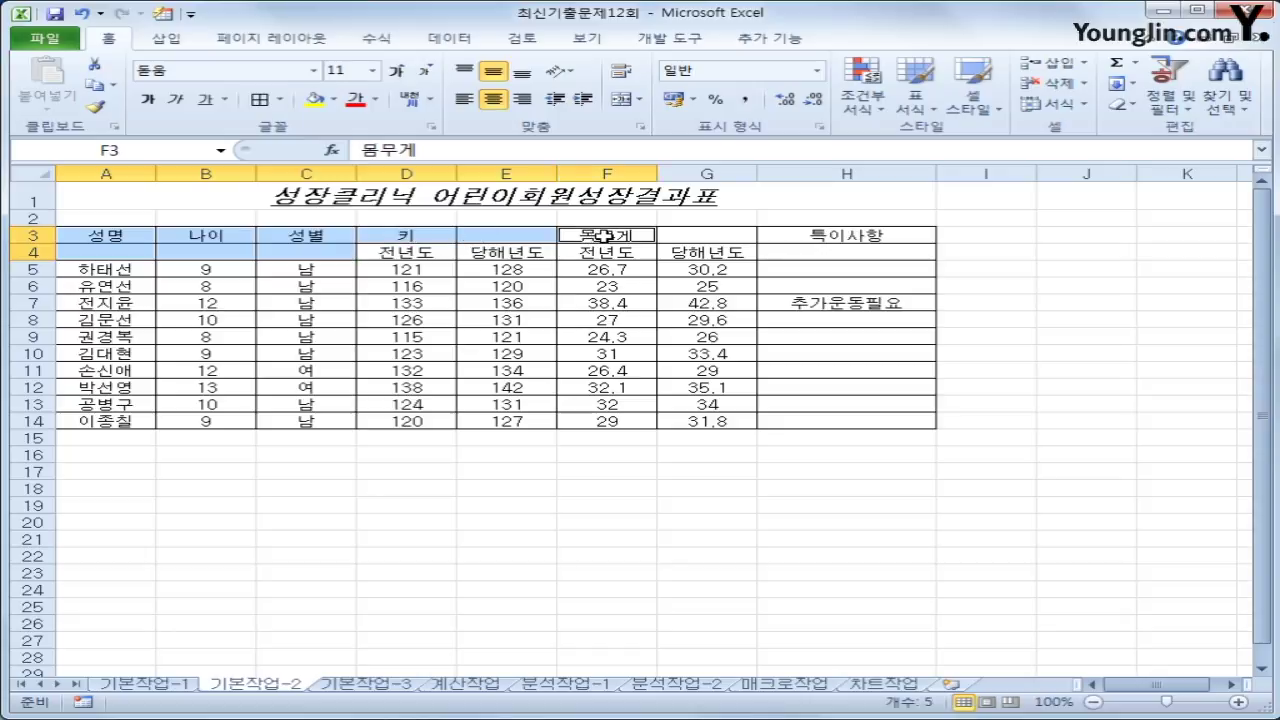
pyautogui.moveTo(604, 236); pyautogui.dragTo(695, 240)
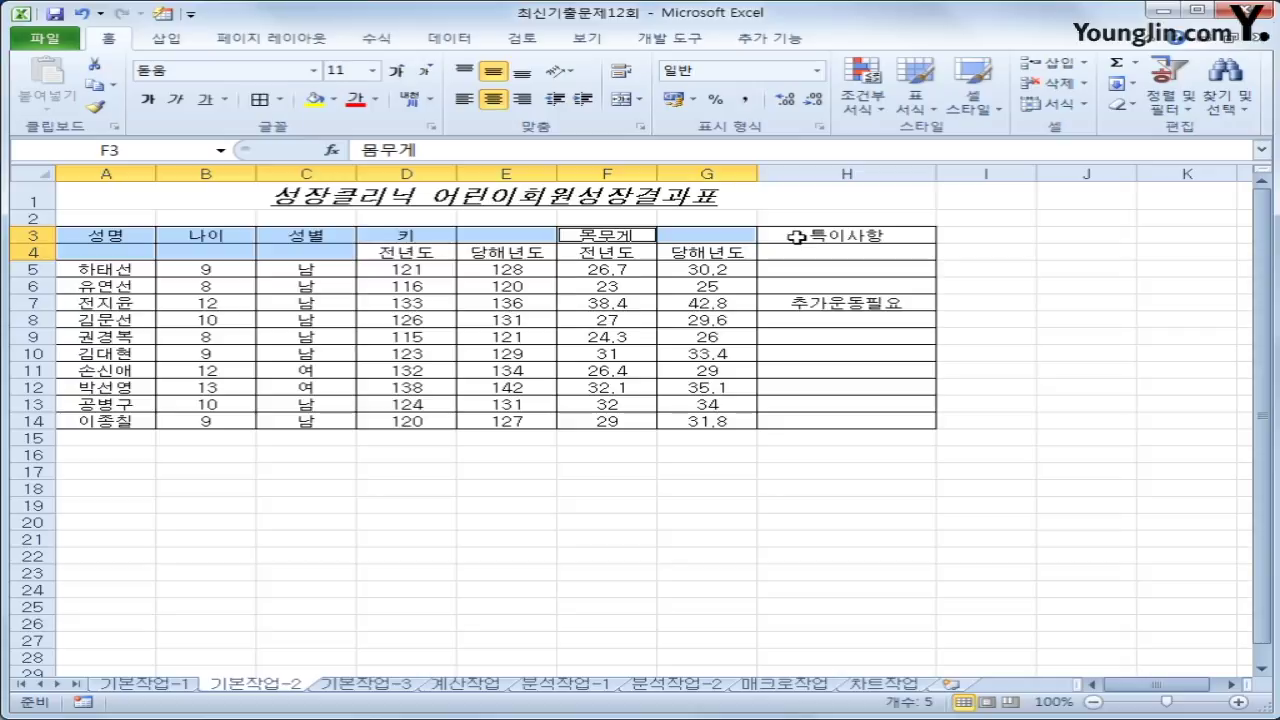
pyautogui.moveTo(796, 236); pyautogui.dragTo(798, 256)
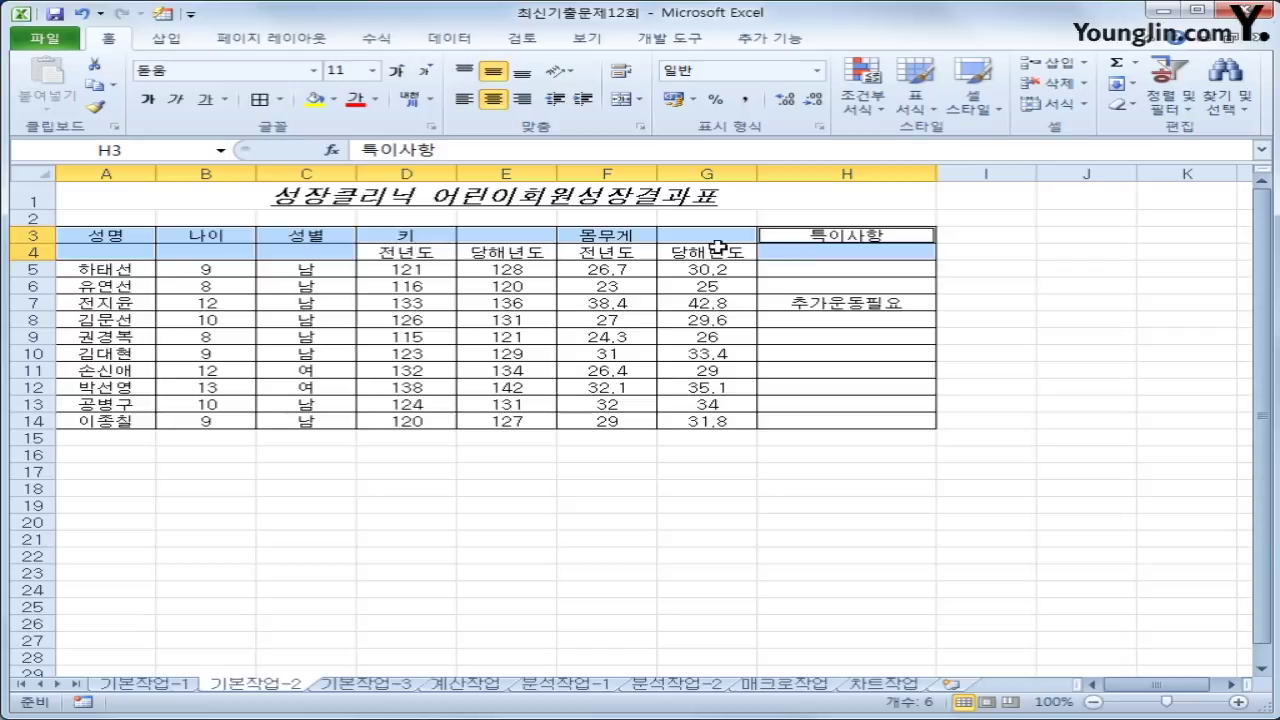
pyautogui.click(614, 102)
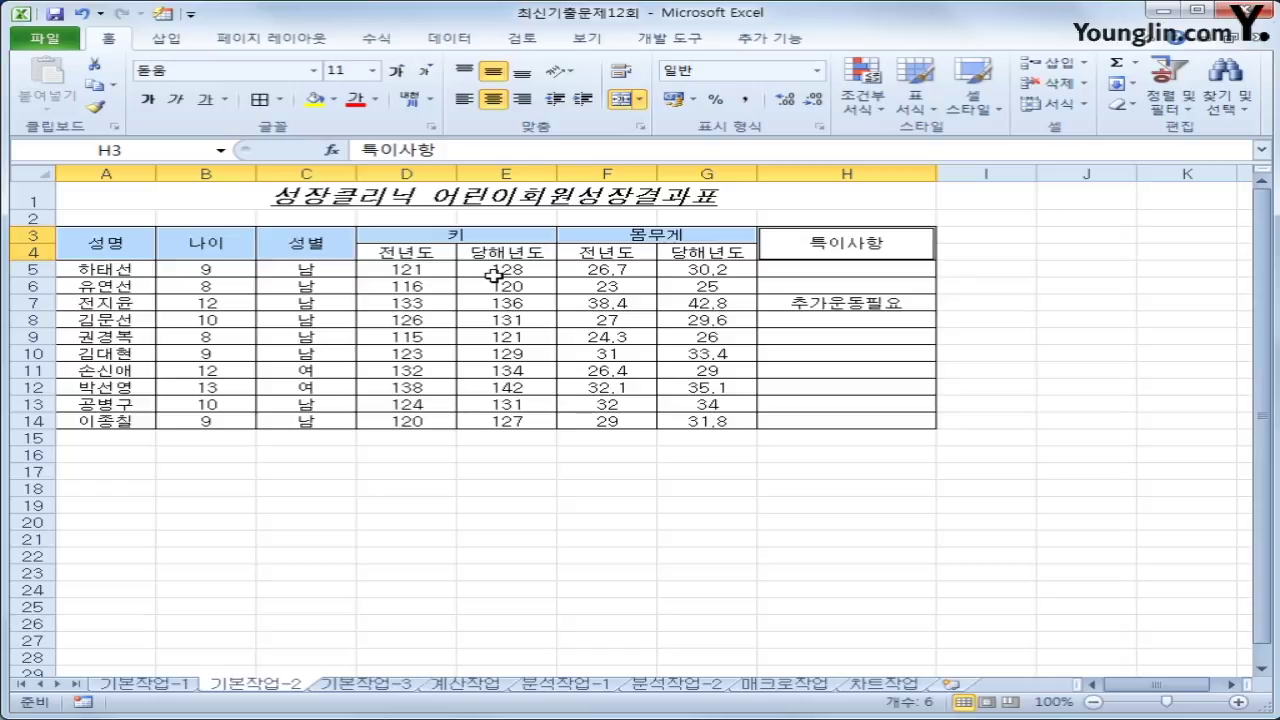
# Apply the comma style with one decimal place to the weight values in F5:G14.
pyautogui.moveTo(586, 266); pyautogui.dragTo(705, 413)
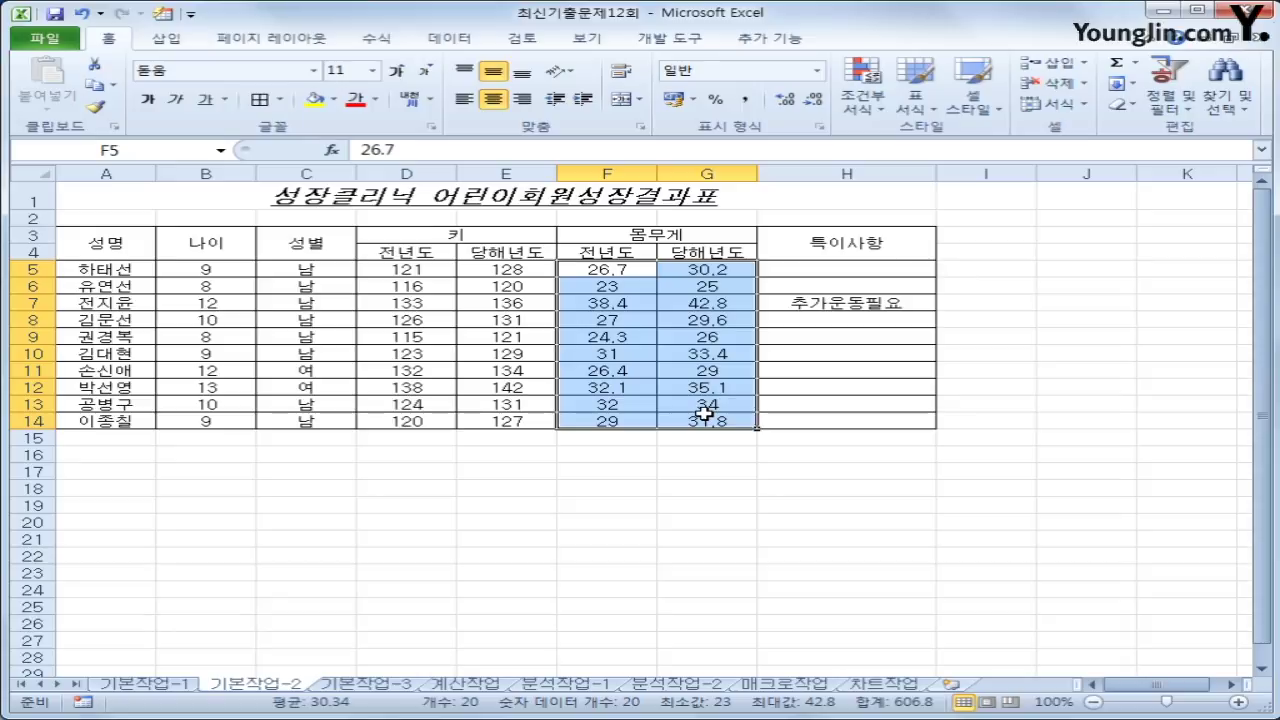
pyautogui.click(745, 100)
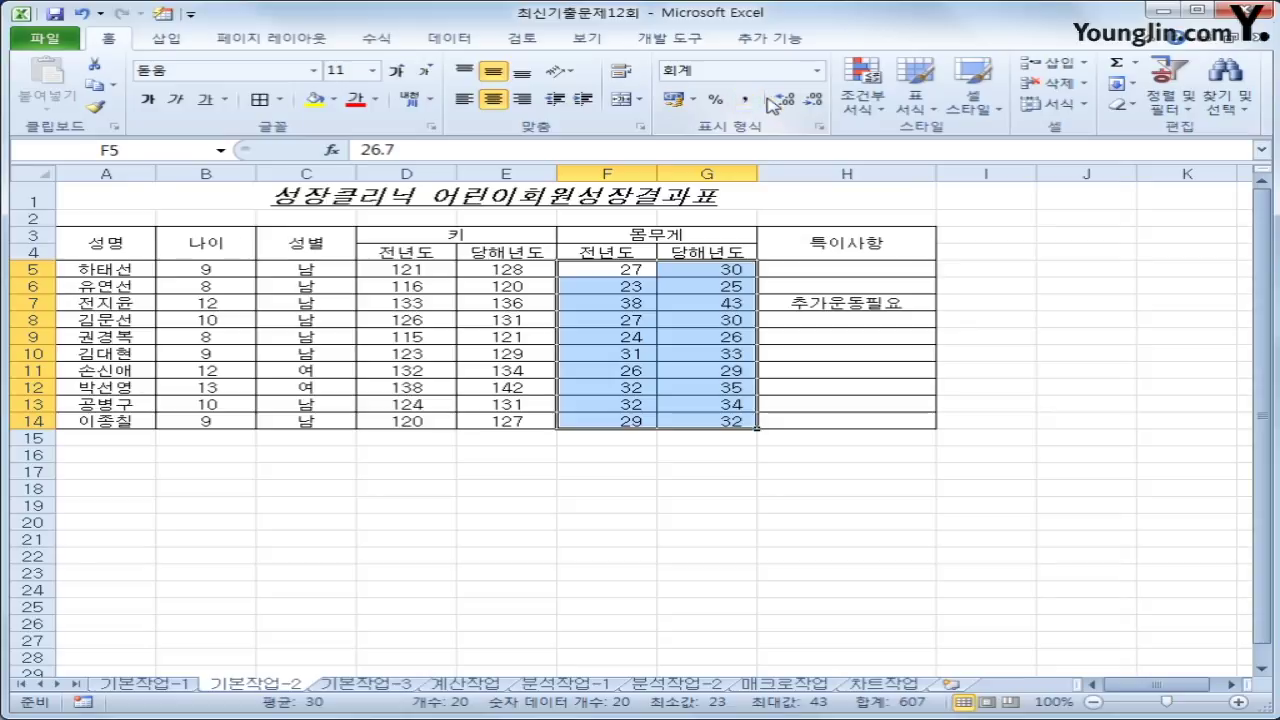
pyautogui.click(783, 101)
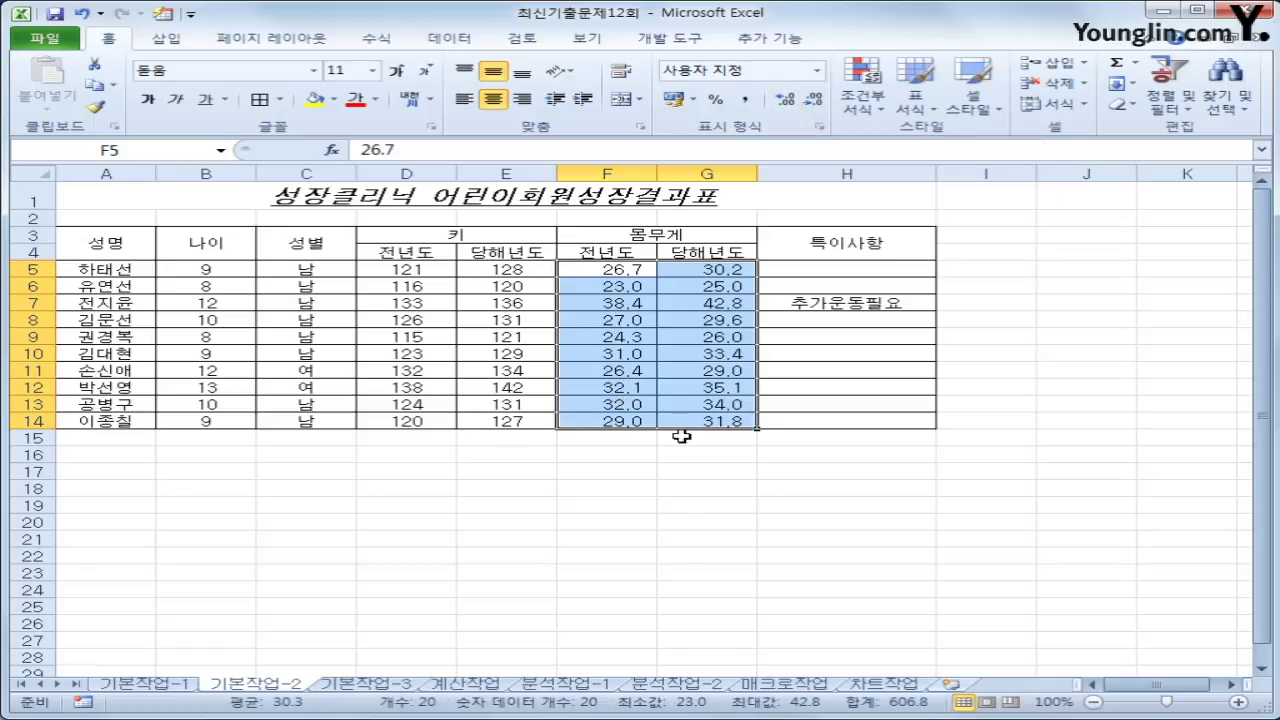
# Format the weight values in F5:G14 as Number (숫자) with 1 decimal place and the thousands separator.
pyautogui.rightClick(680, 304)
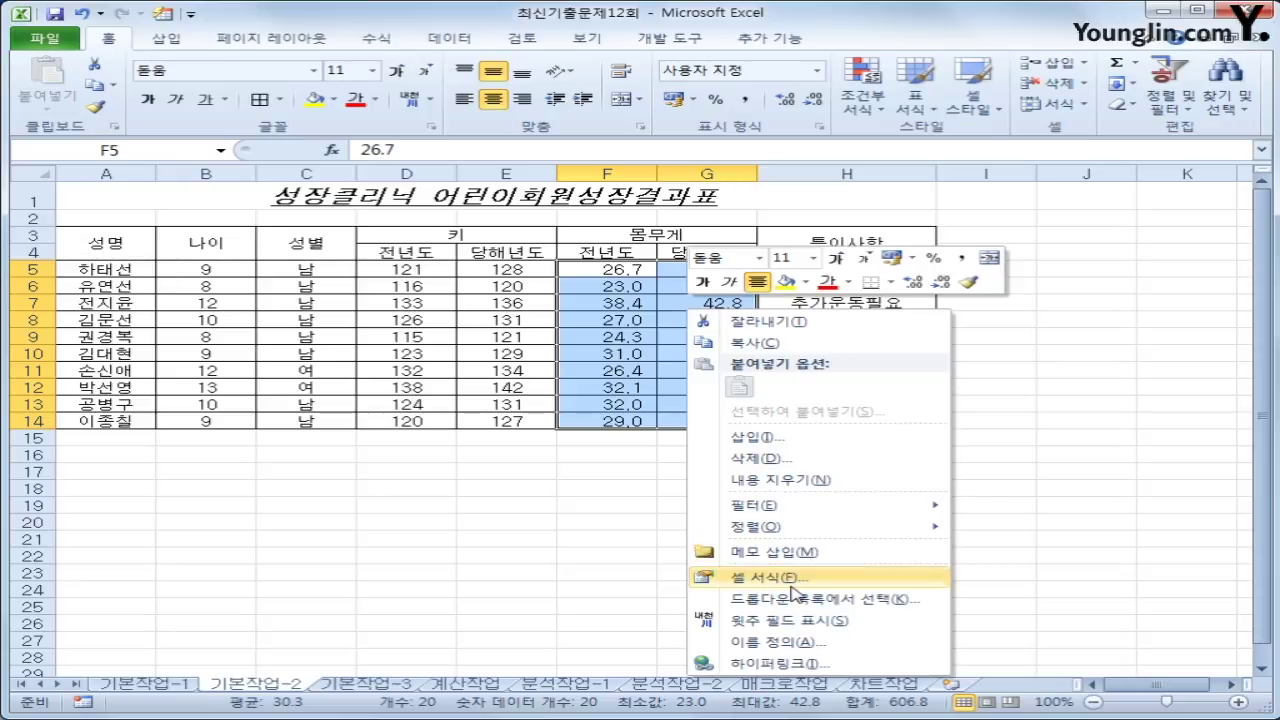
pyautogui.click(749, 569)
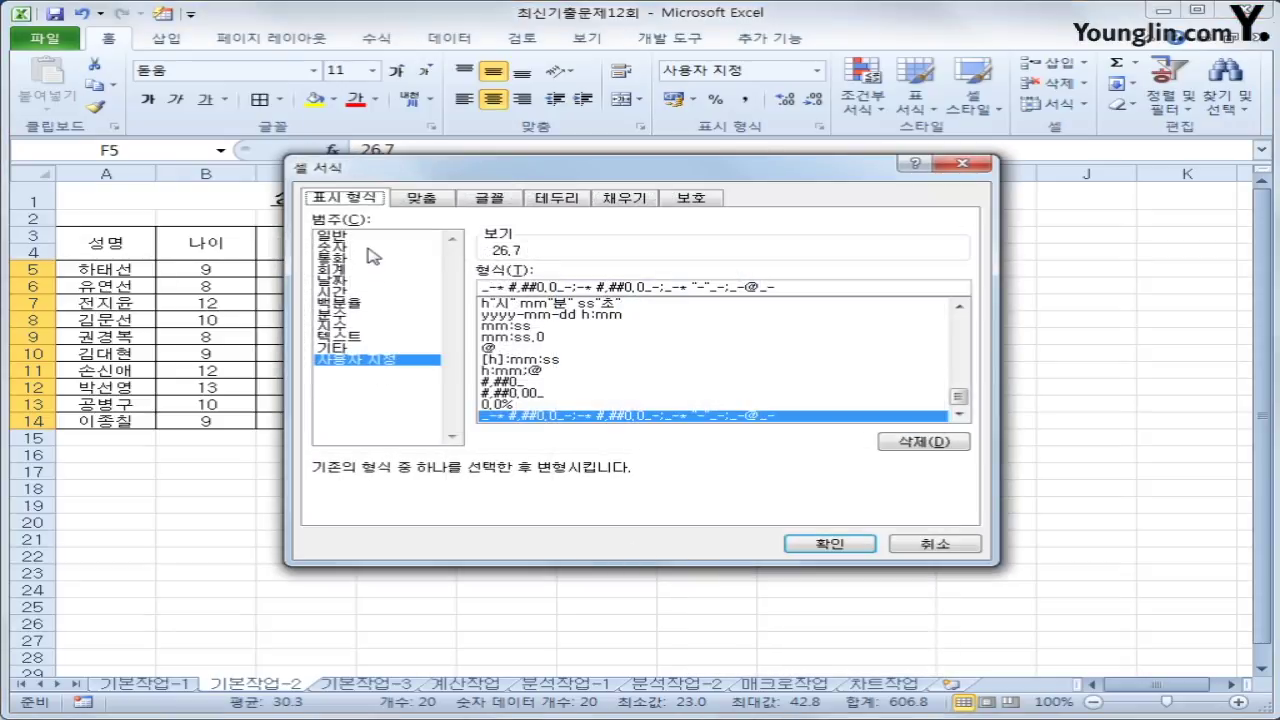
pyautogui.click(369, 250)
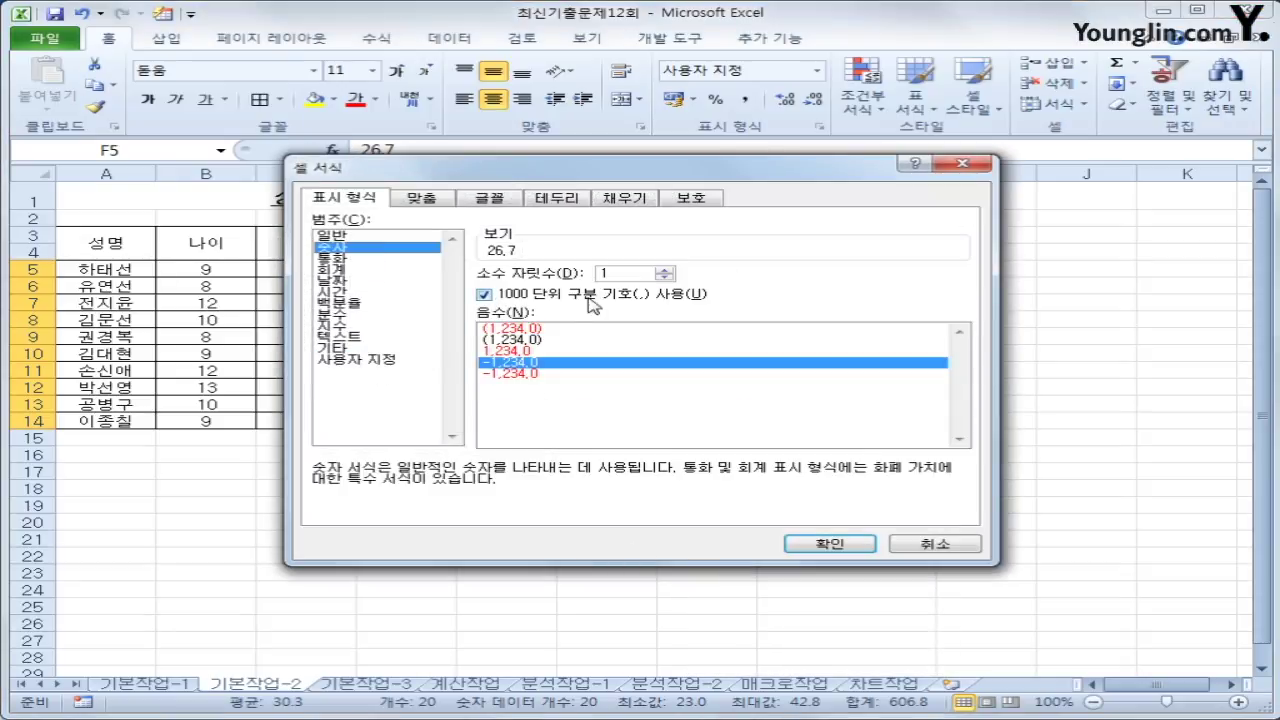
pyautogui.click(664, 269)
pyautogui.click(664, 277)
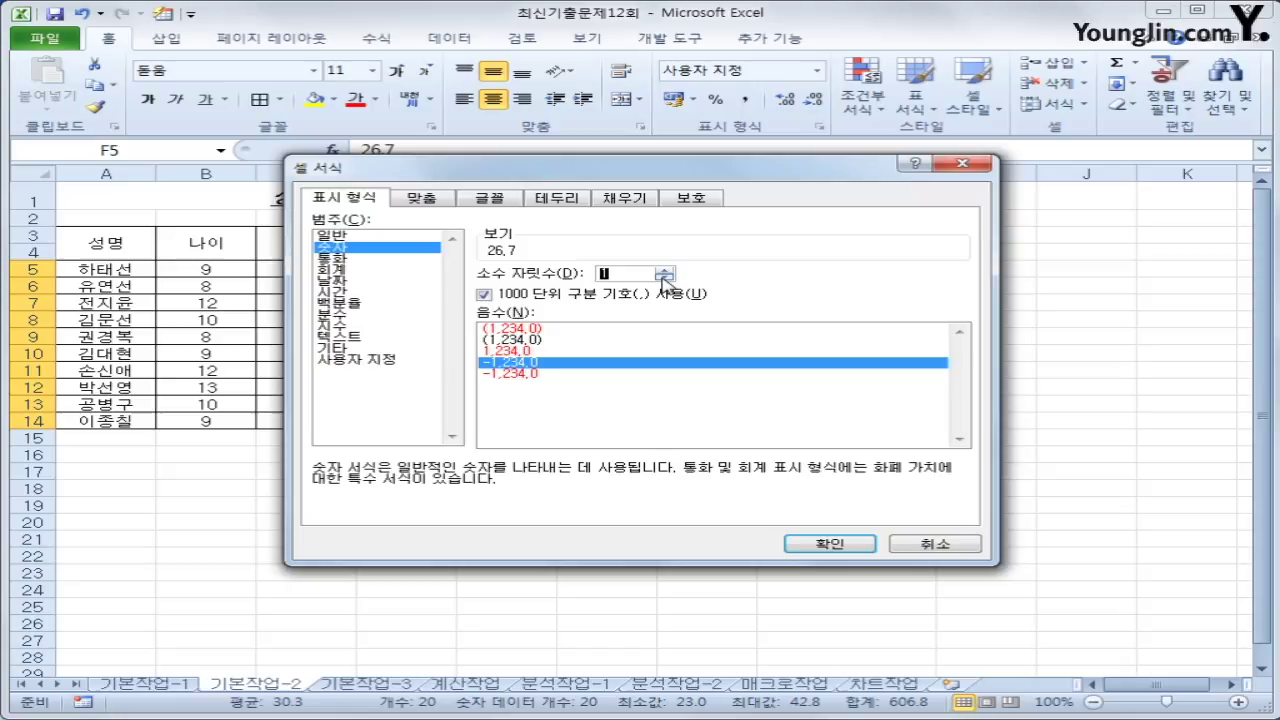
pyautogui.click(835, 544)
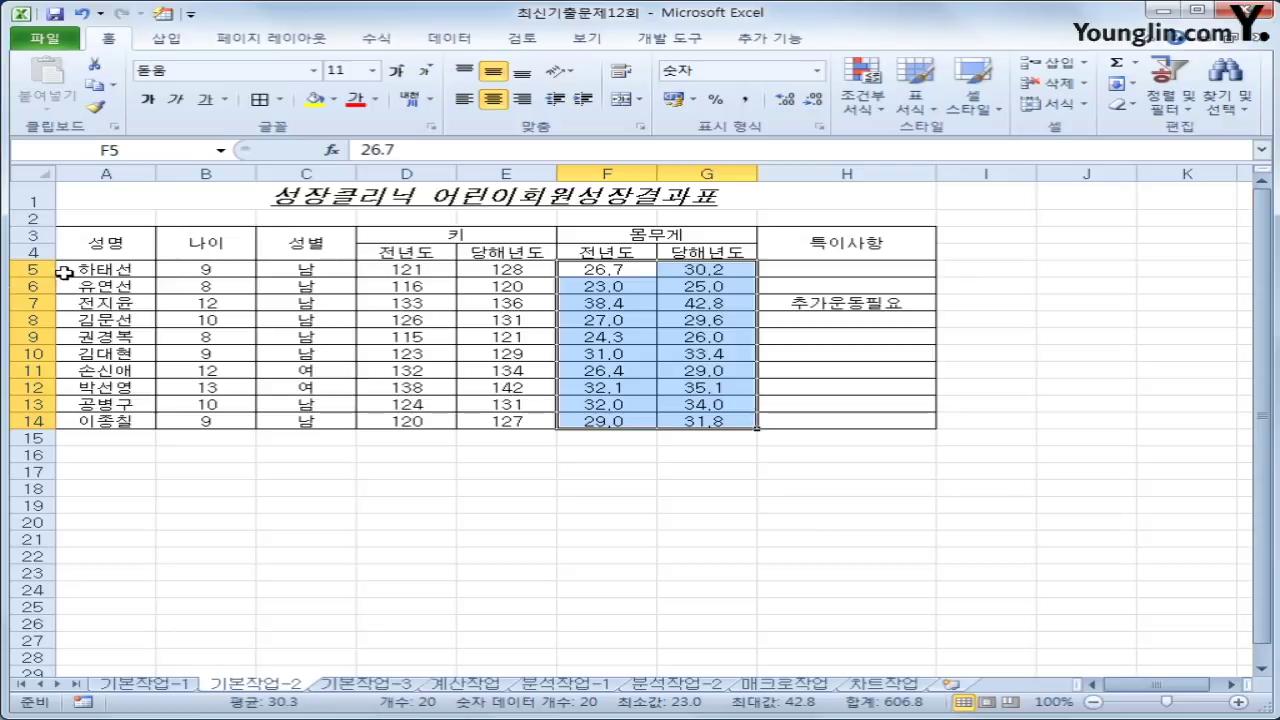
# Name the range of member names A5:A14 as 어린이회원명단.
pyautogui.moveTo(88, 270); pyautogui.dragTo(103, 416)
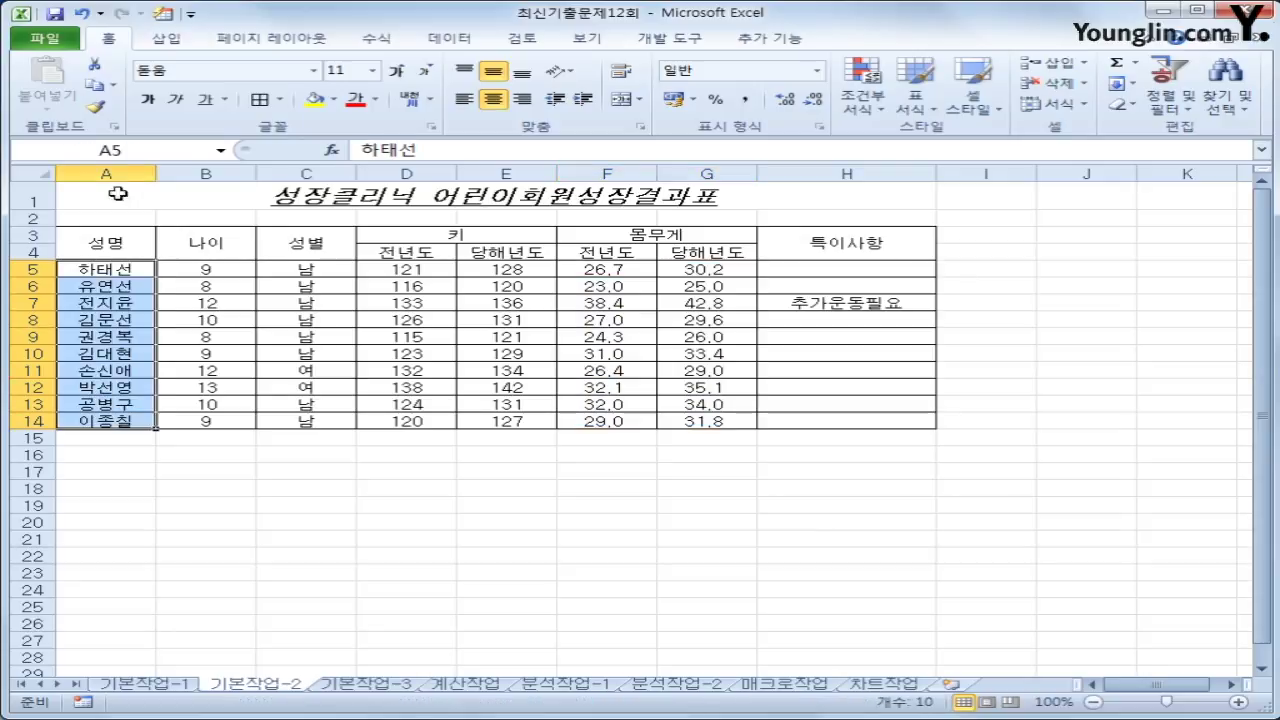
pyautogui.click(130, 148)
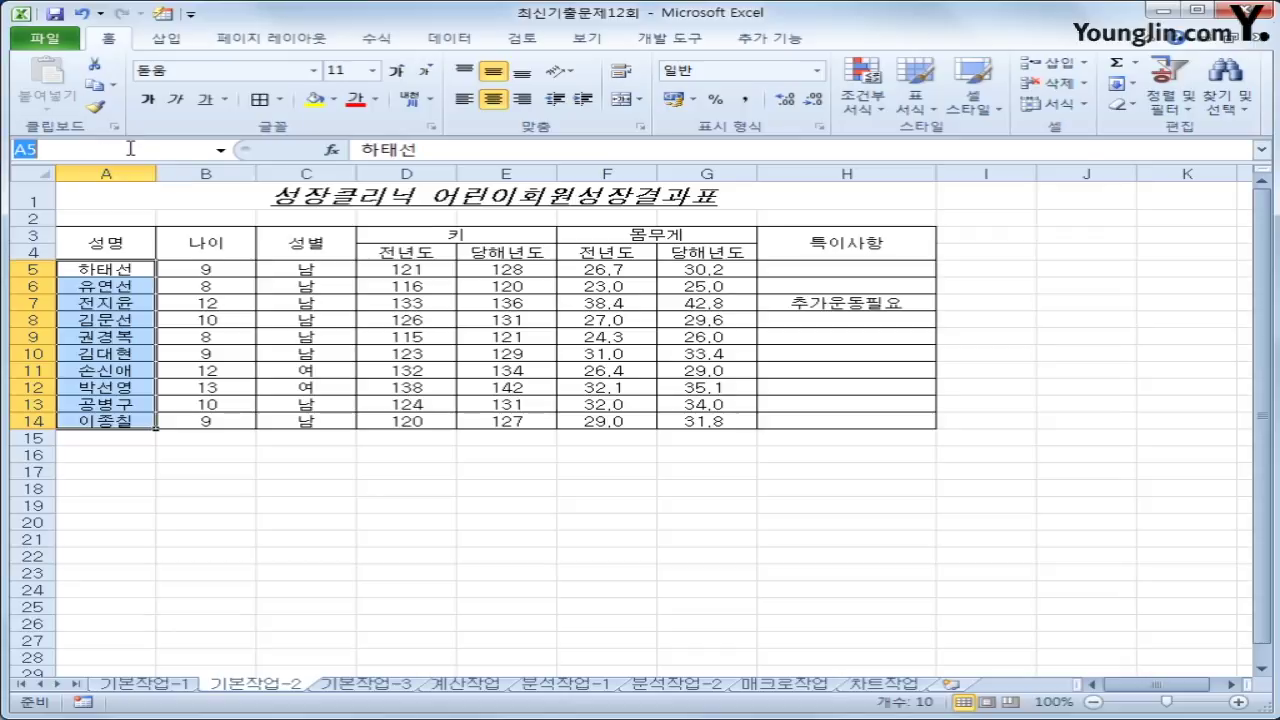
pyautogui.write('어린이회원')
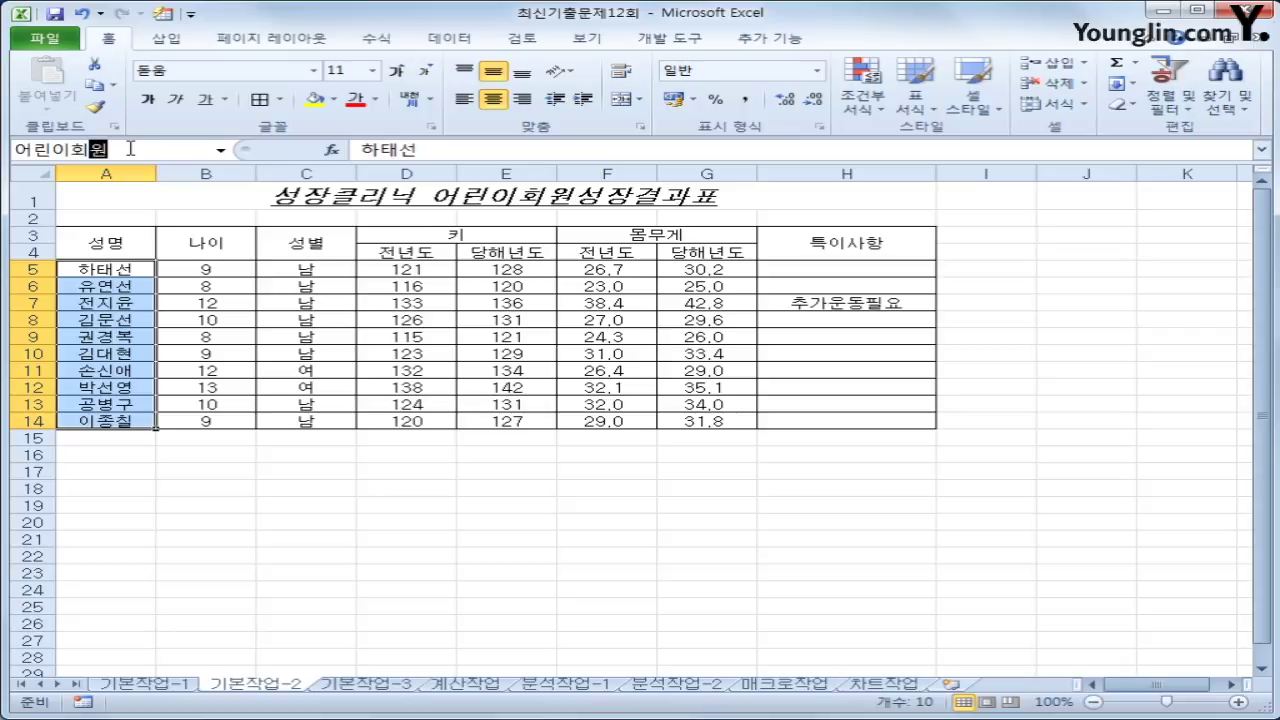
pyautogui.write('명단')
pyautogui.press('Return')
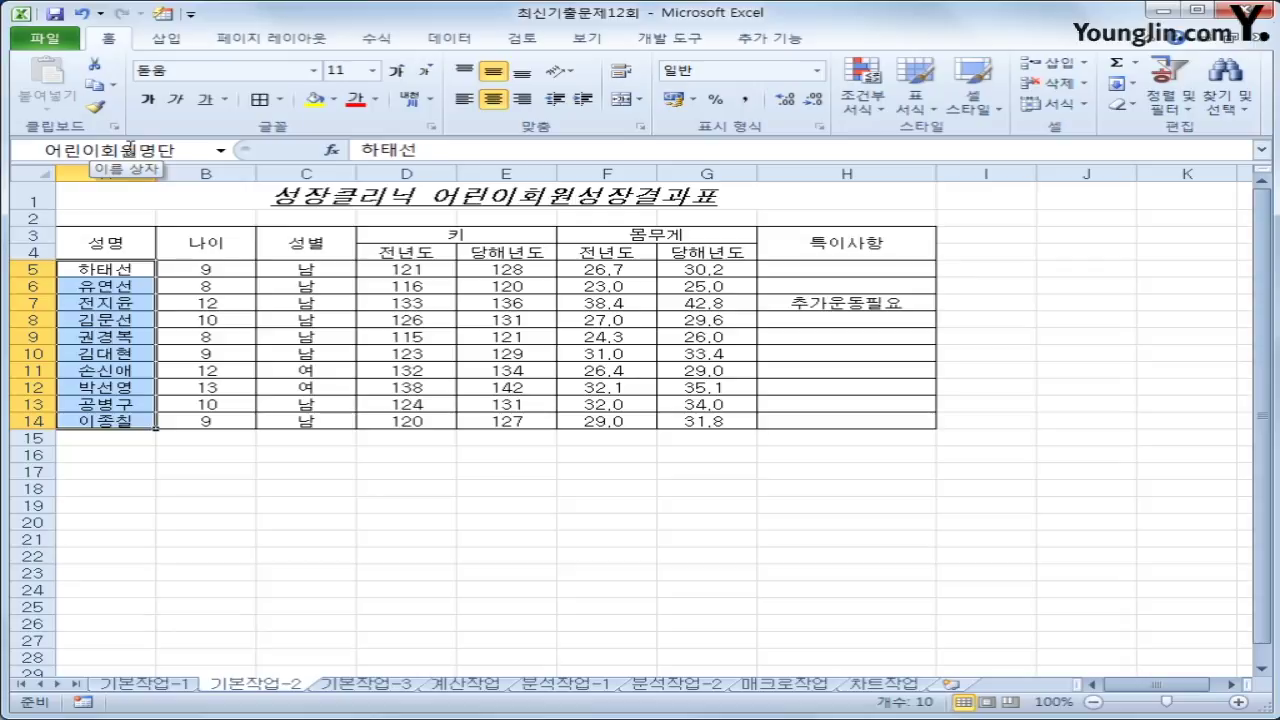
# On the 기본작업-3 sheet, create a formula-based conditional formatting rule for the data range A5:I13.
pyautogui.click(366, 684)
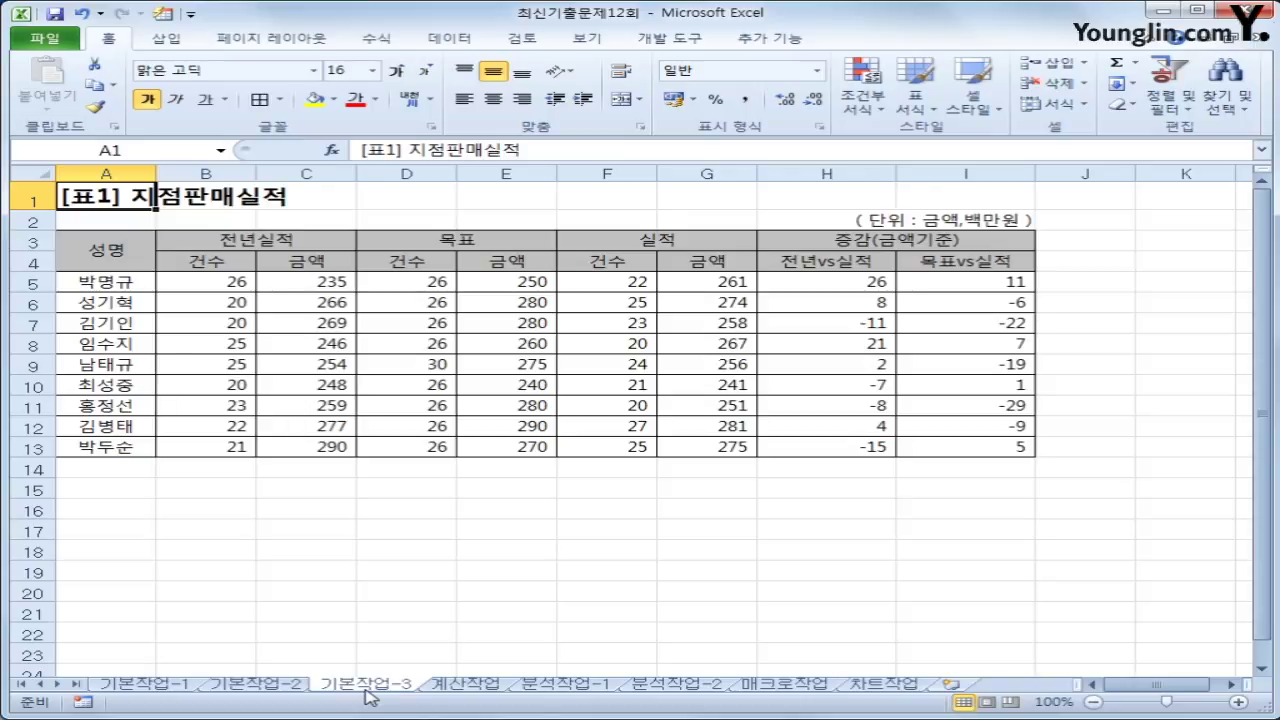
pyautogui.moveTo(110, 283); pyautogui.dragTo(919, 441)
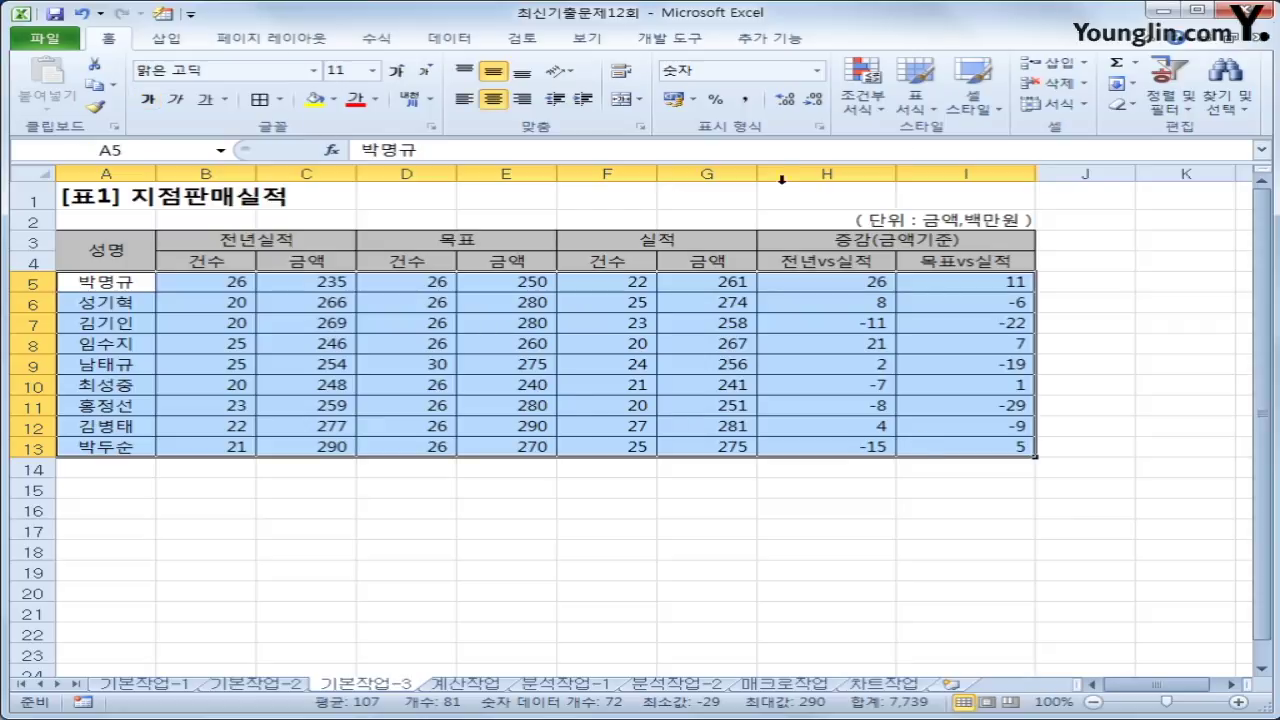
pyautogui.click(880, 112)
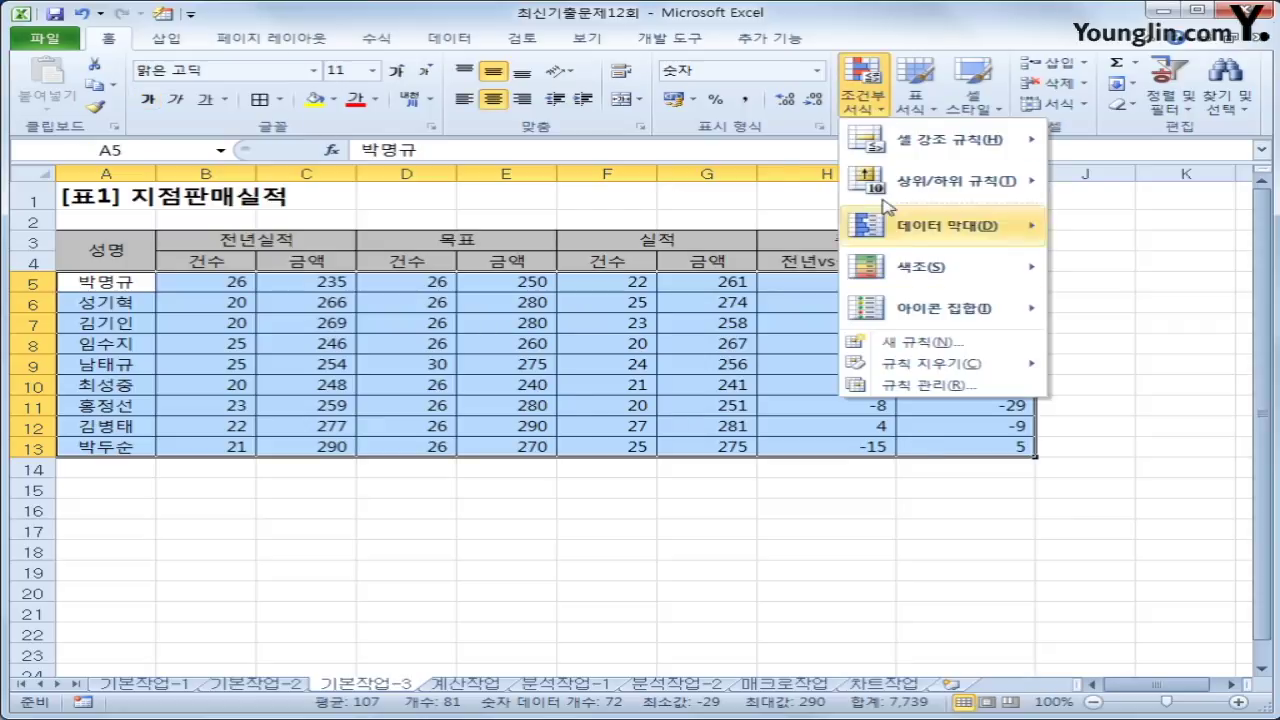
pyautogui.click(948, 345)
pyautogui.moveTo(865, 310); pyautogui.dragTo(893, 228)
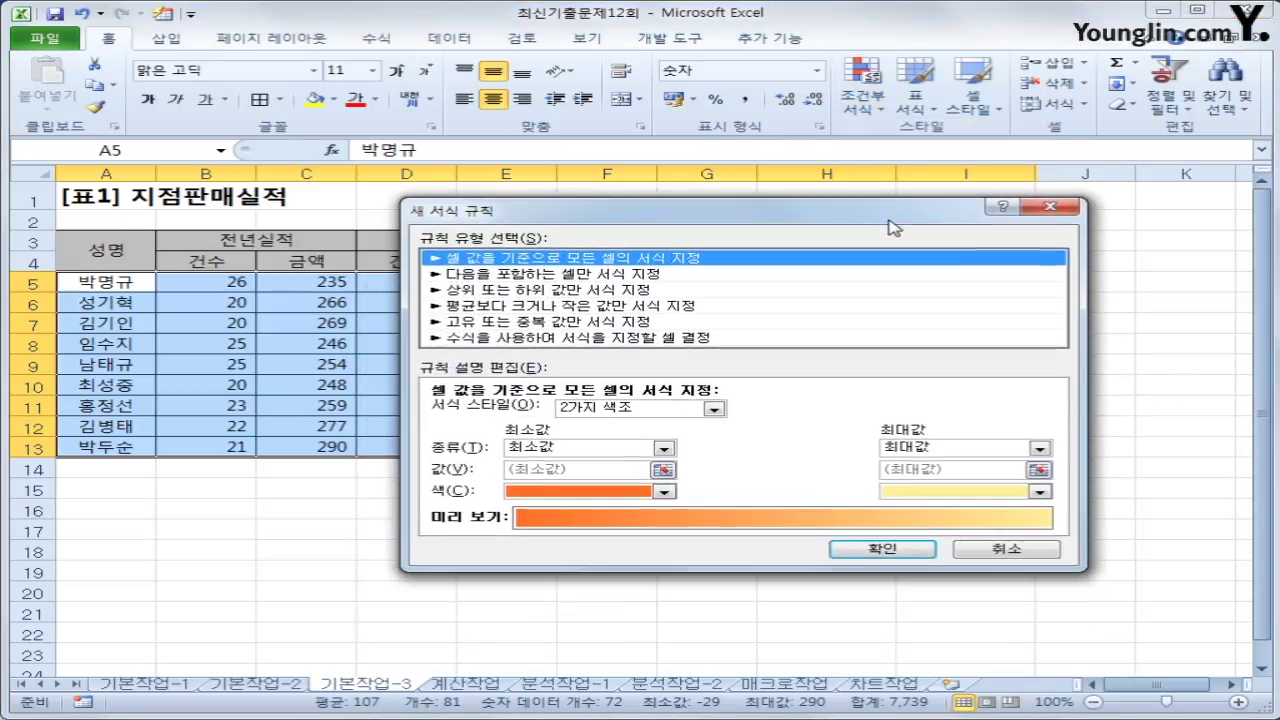
pyautogui.click(538, 340)
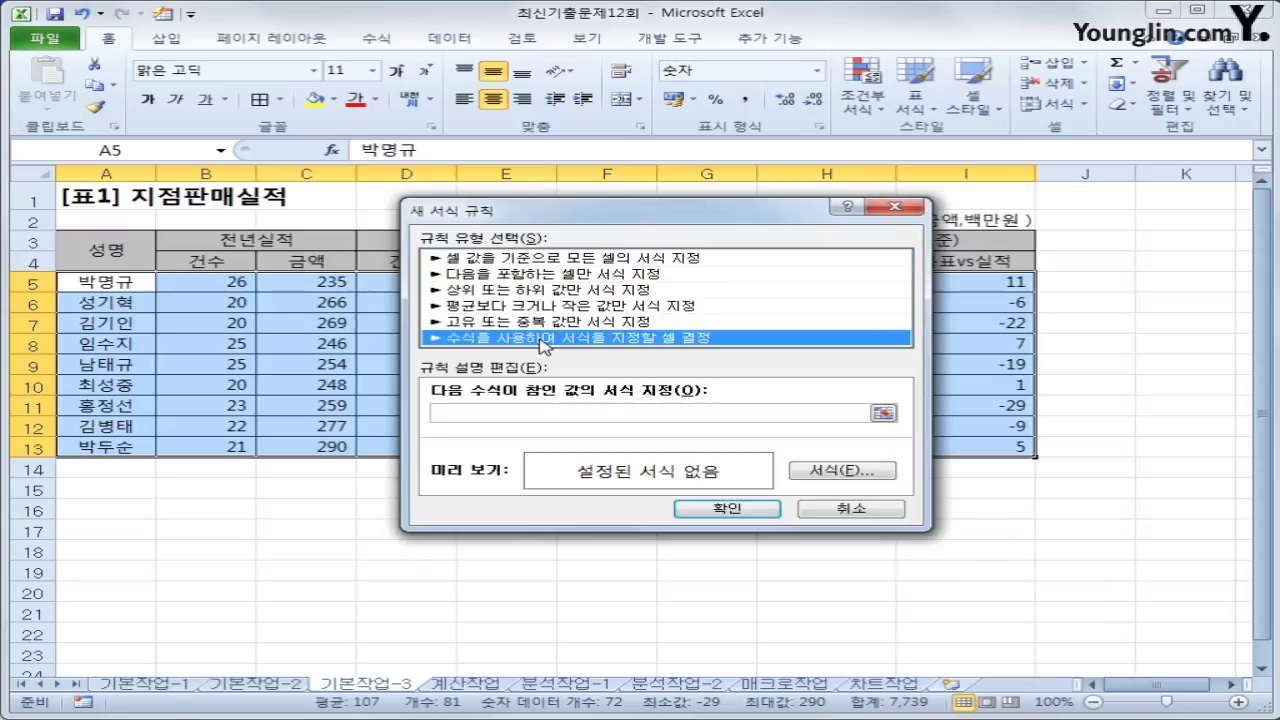
pyautogui.click(591, 412)
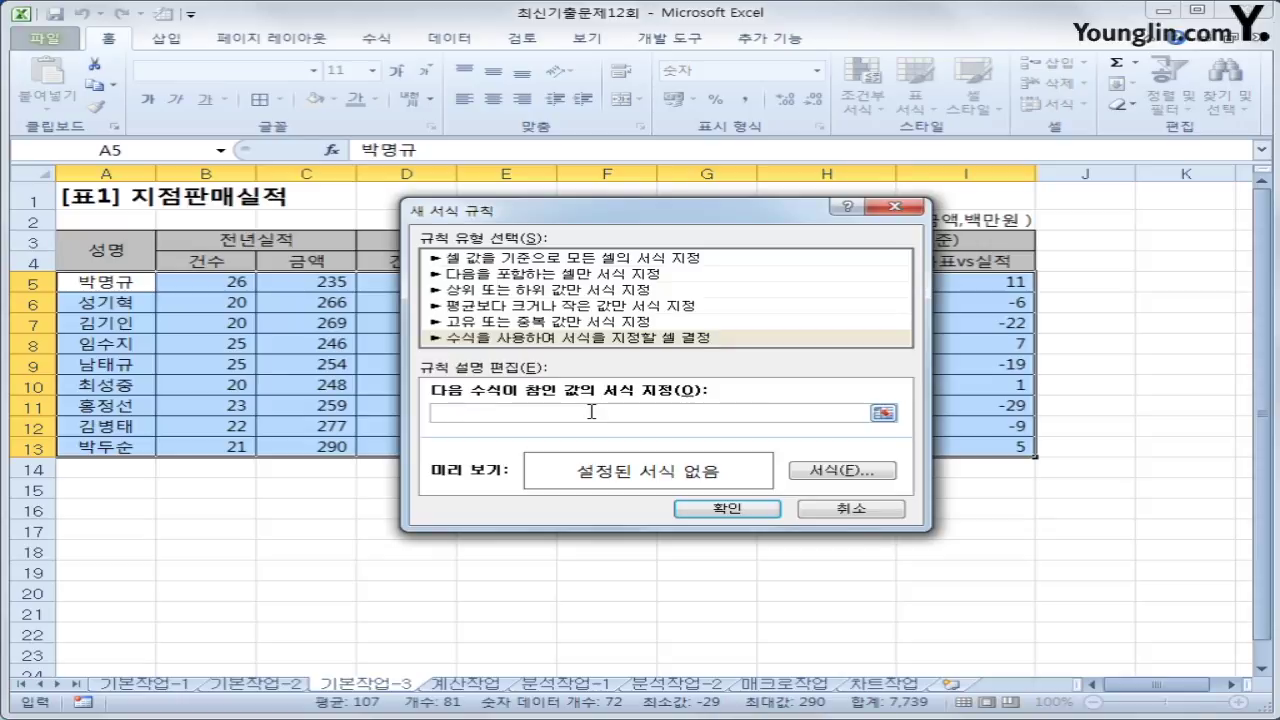
pyautogui.moveTo(663, 211); pyautogui.dragTo(912, 318)
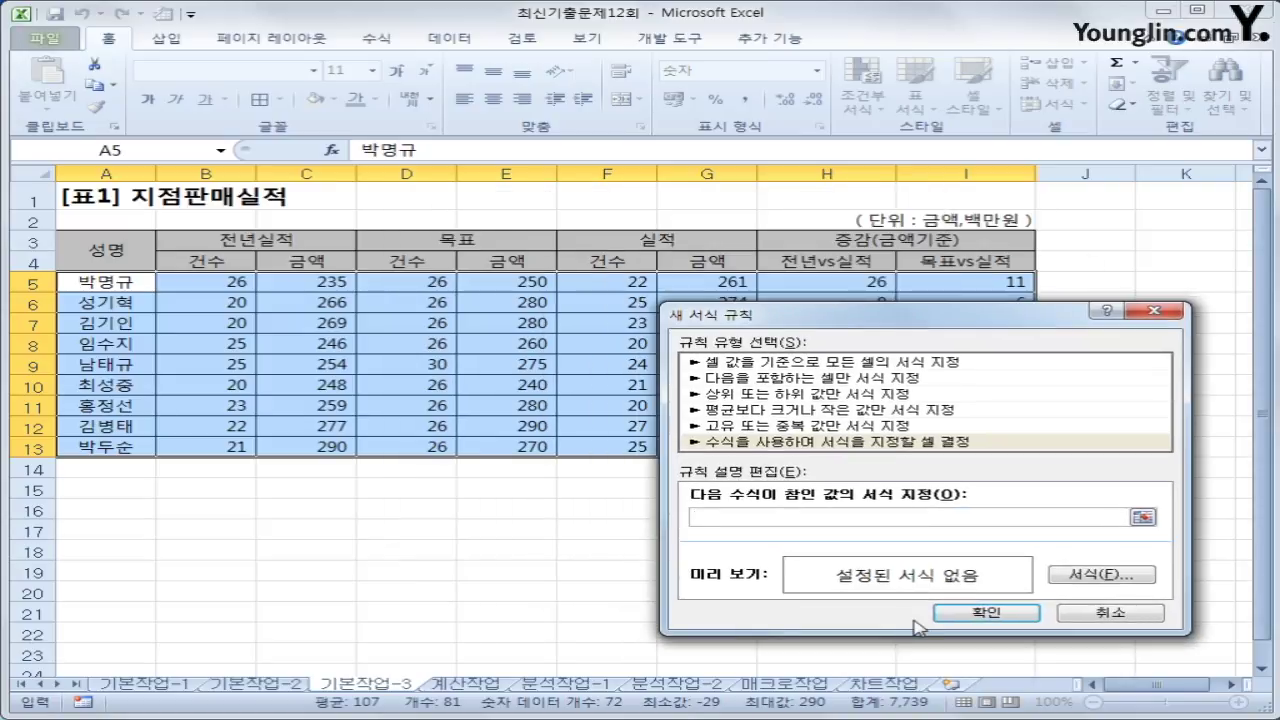
# Begin the rule formula with an AND function and the column-absolute condition $H5>0.
pyautogui.write('ㅋ')
pyautogui.press('BackSpace')
pyautogui.write('and(')
pyautogui.click(808, 280)
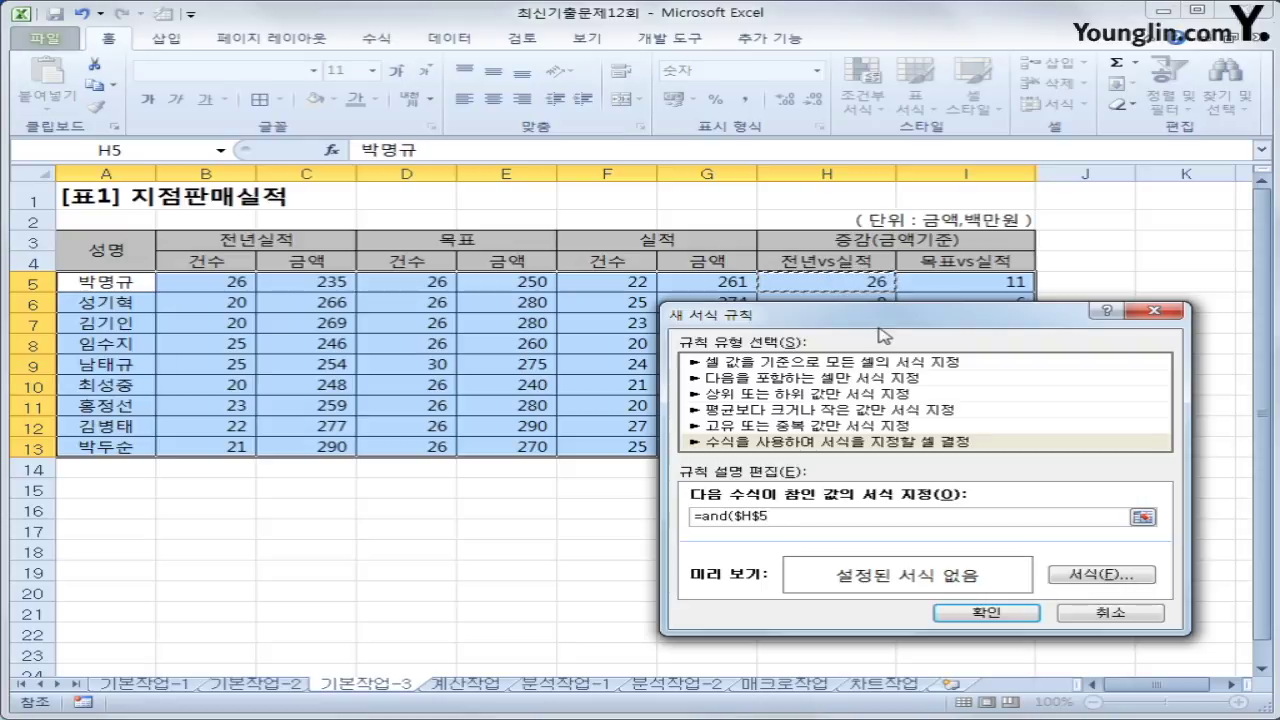
pyautogui.moveTo(893, 327); pyautogui.dragTo(907, 349)
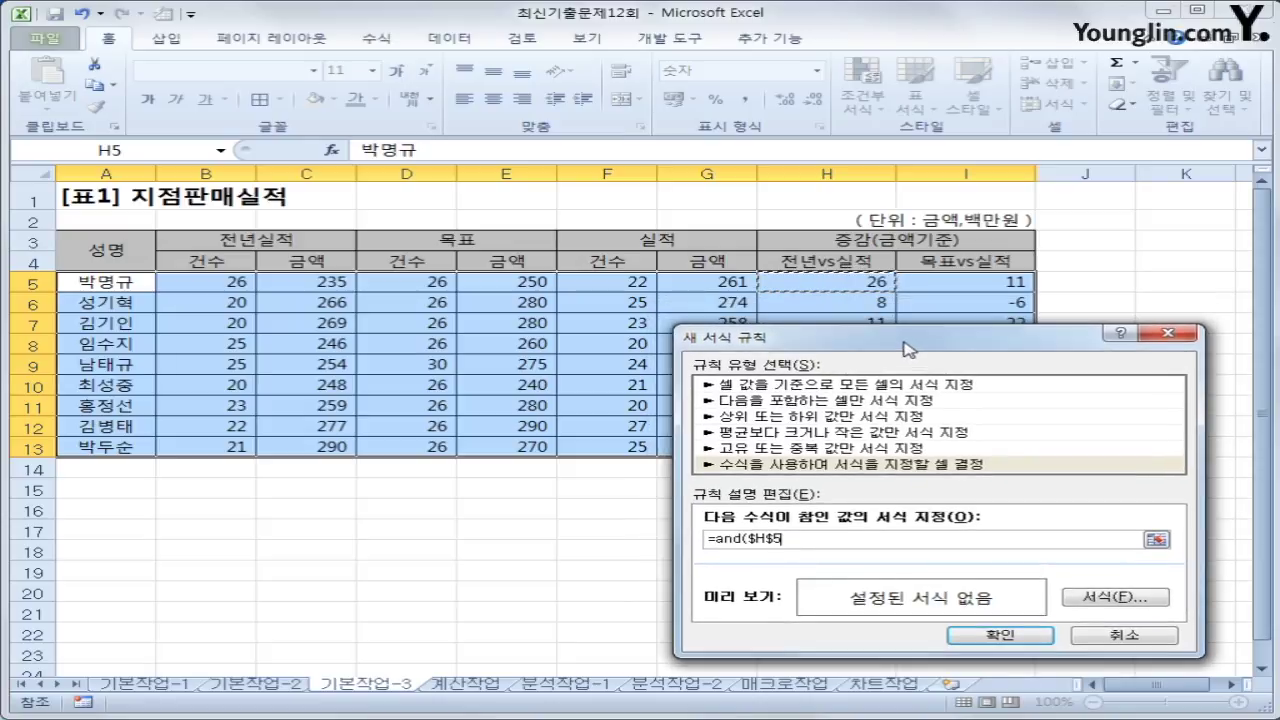
pyautogui.press('F4')
pyautogui.press('F4')
pyautogui.write('>0,')
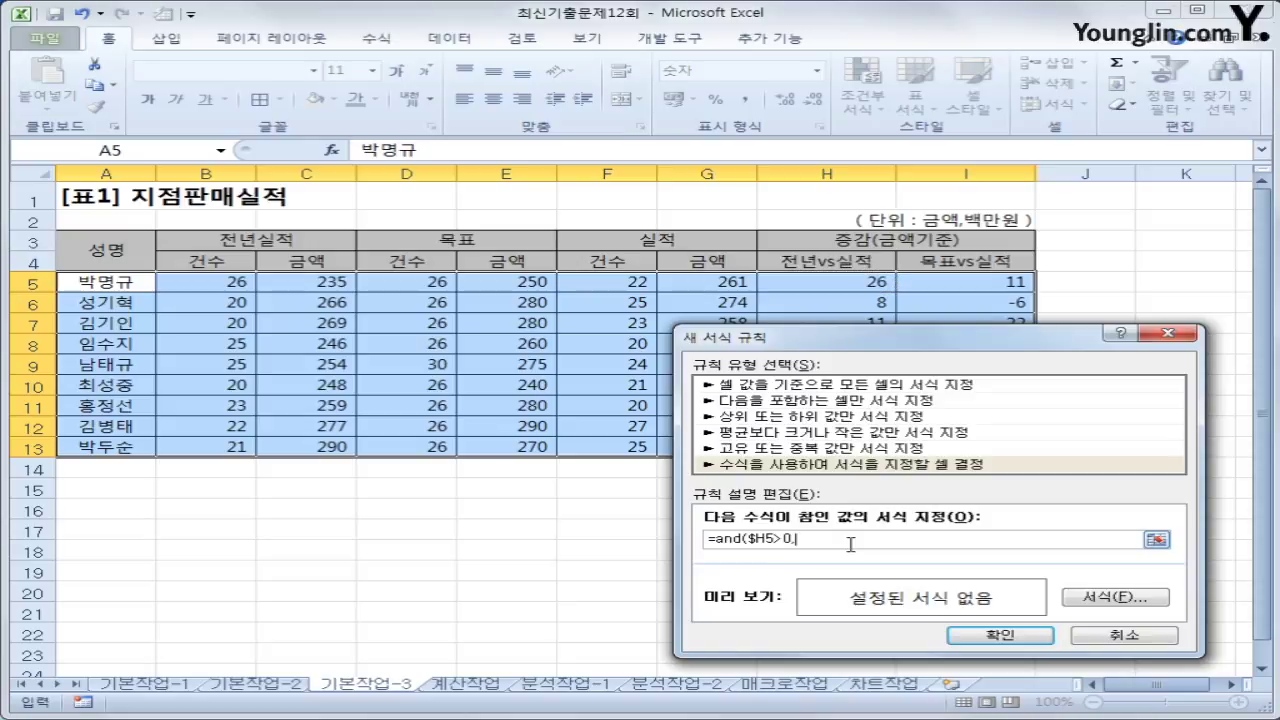
# Add $I5>0 as the second condition, completing the rule formula as =and($H5>0,$I5>0).
pyautogui.click(956, 288)
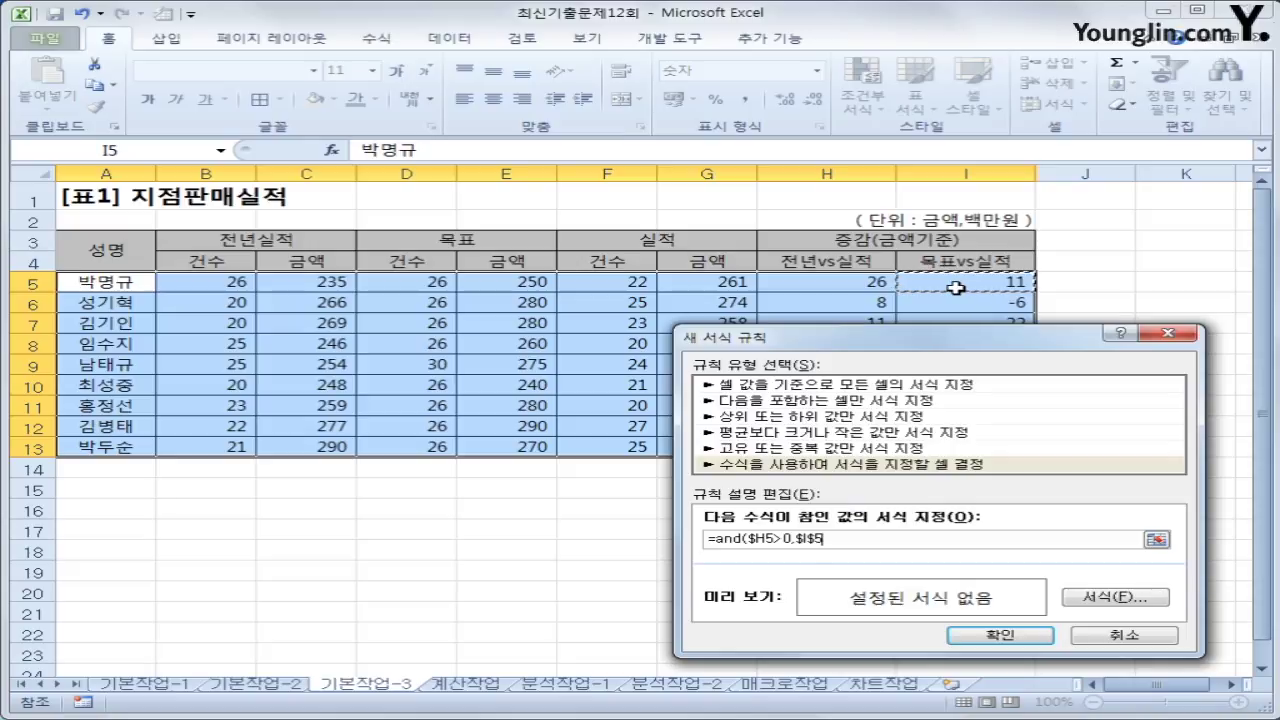
pyautogui.press('F4')
pyautogui.press('F4')
pyautogui.write('>0')
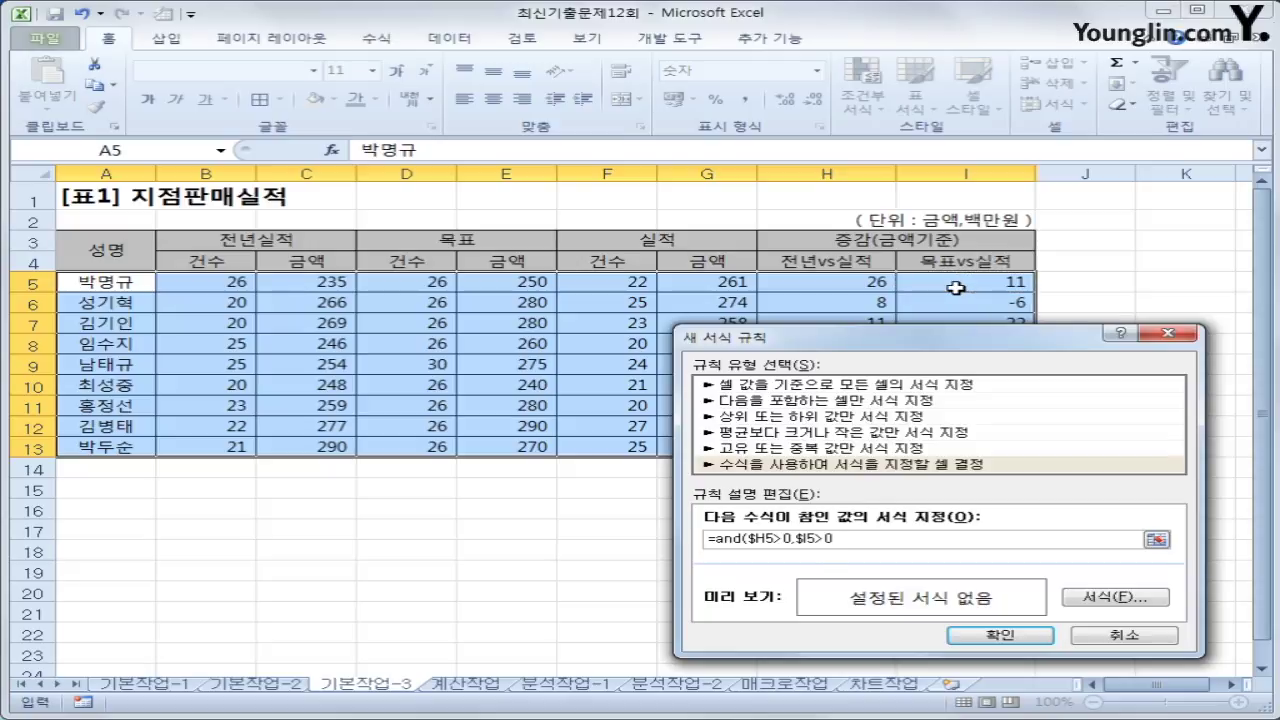
pyautogui.write(')')
# Give the rule a blue standard font color with bold (굵게) style and apply it to the table.
pyautogui.click(1099, 603)
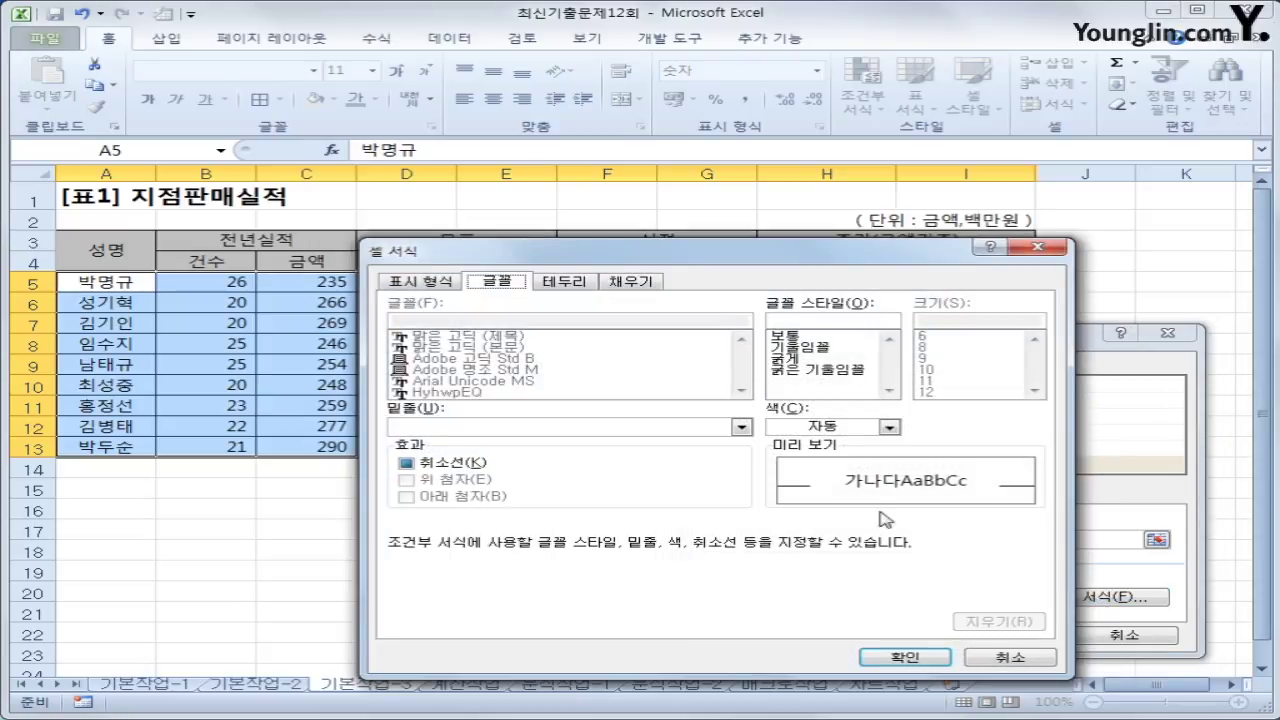
pyautogui.click(840, 432)
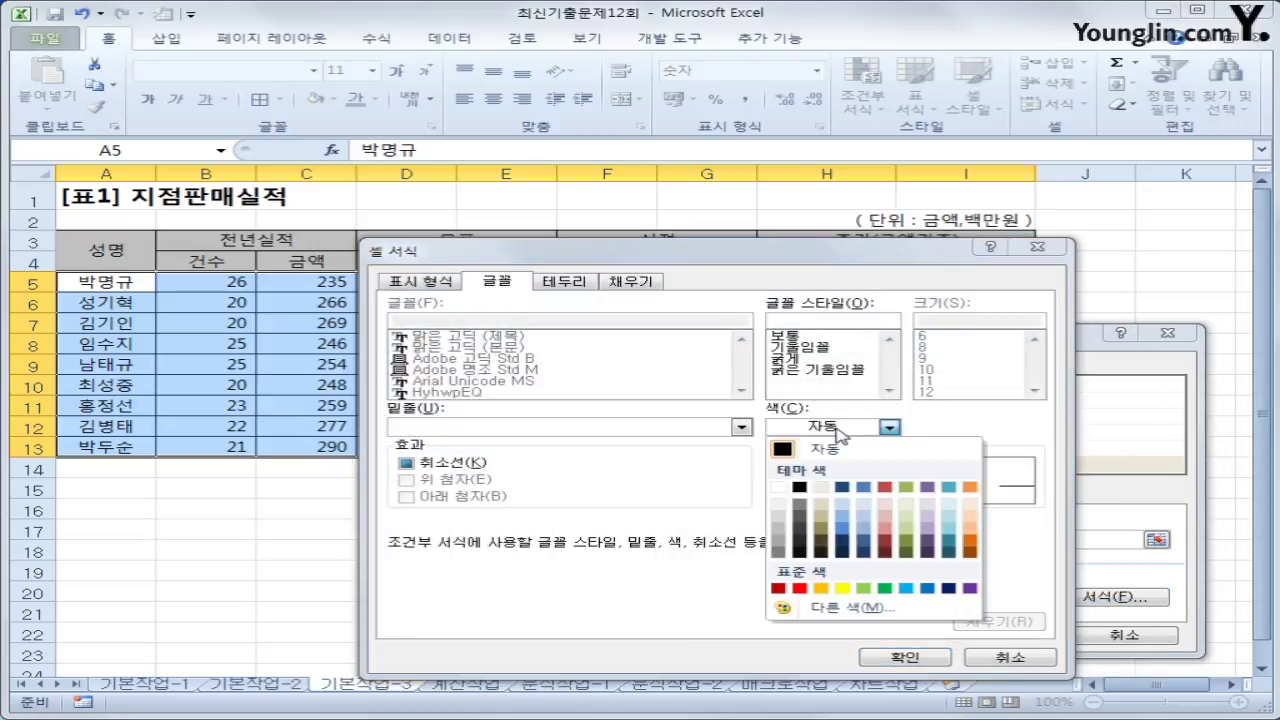
pyautogui.click(907, 588)
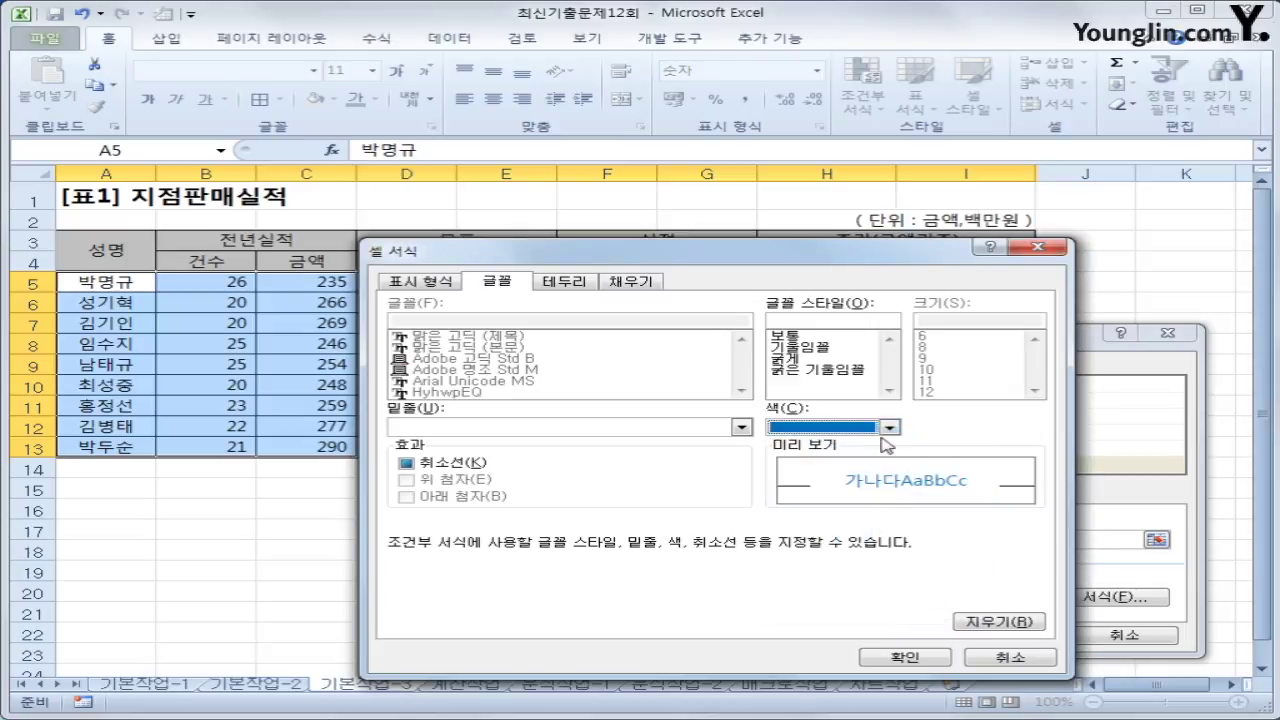
pyautogui.click(827, 359)
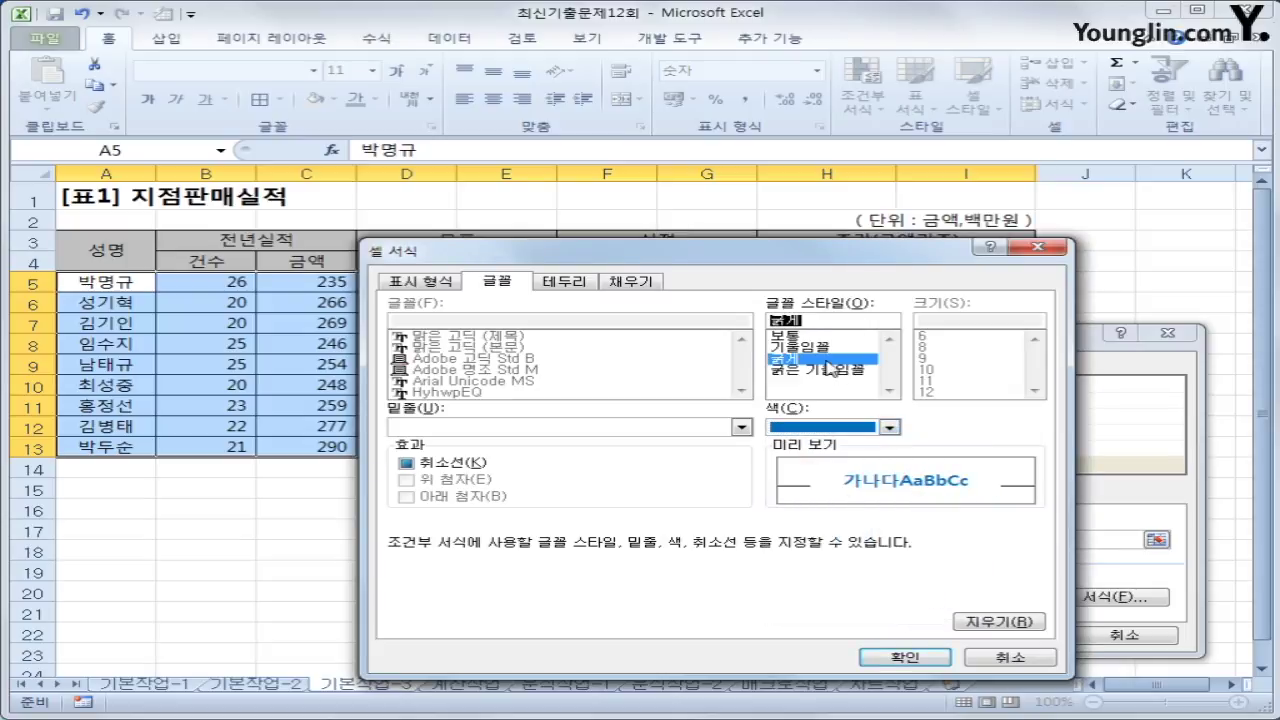
pyautogui.click(903, 657)
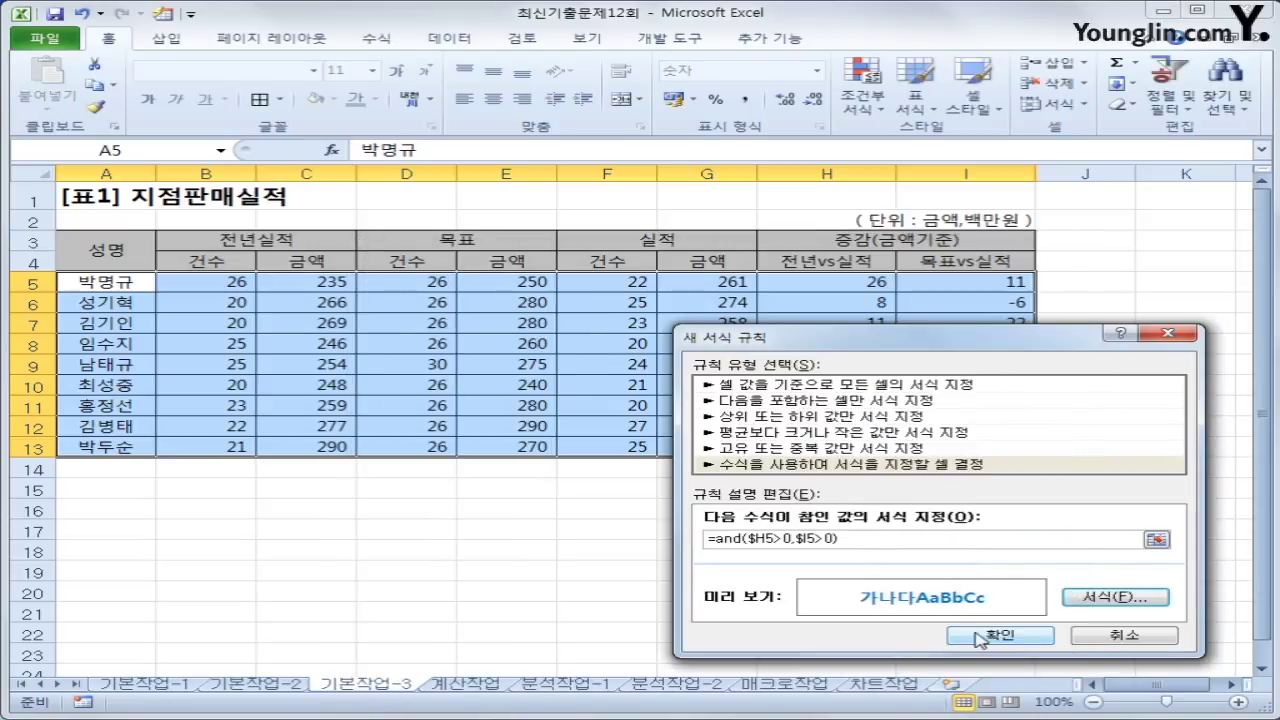
pyautogui.click(978, 637)
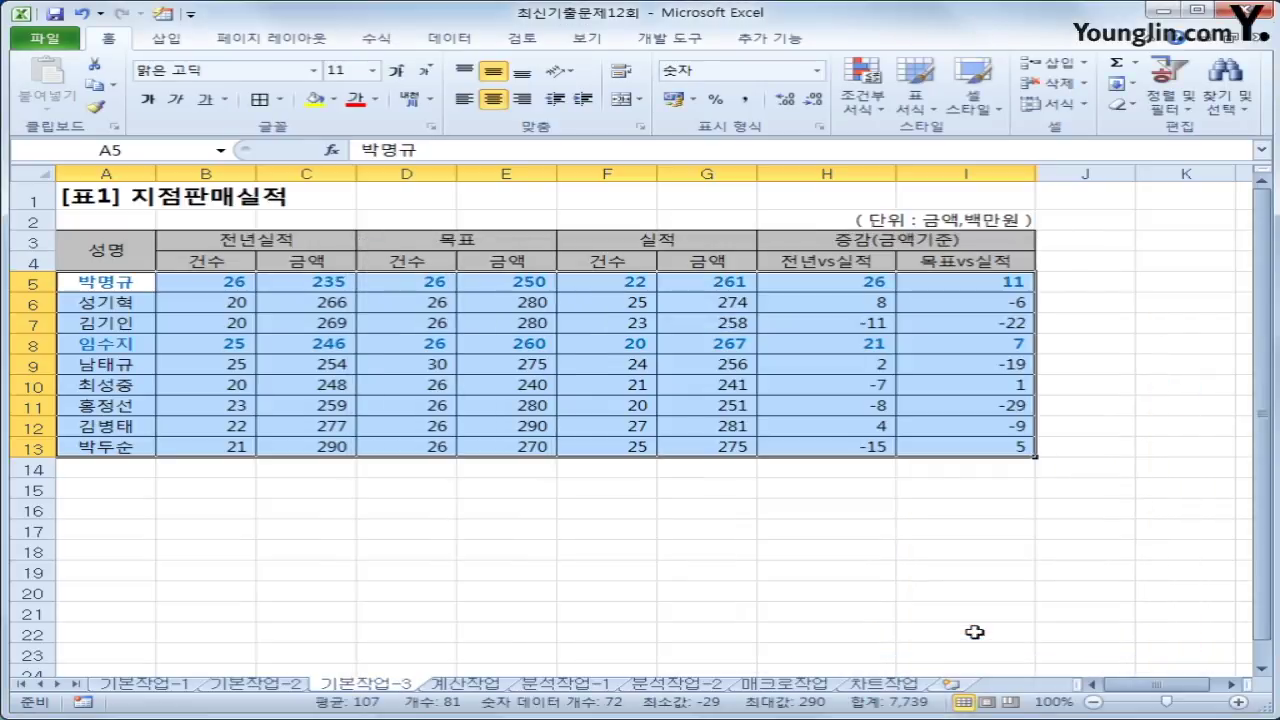
pyautogui.click(888, 343)
pyautogui.click(945, 343)
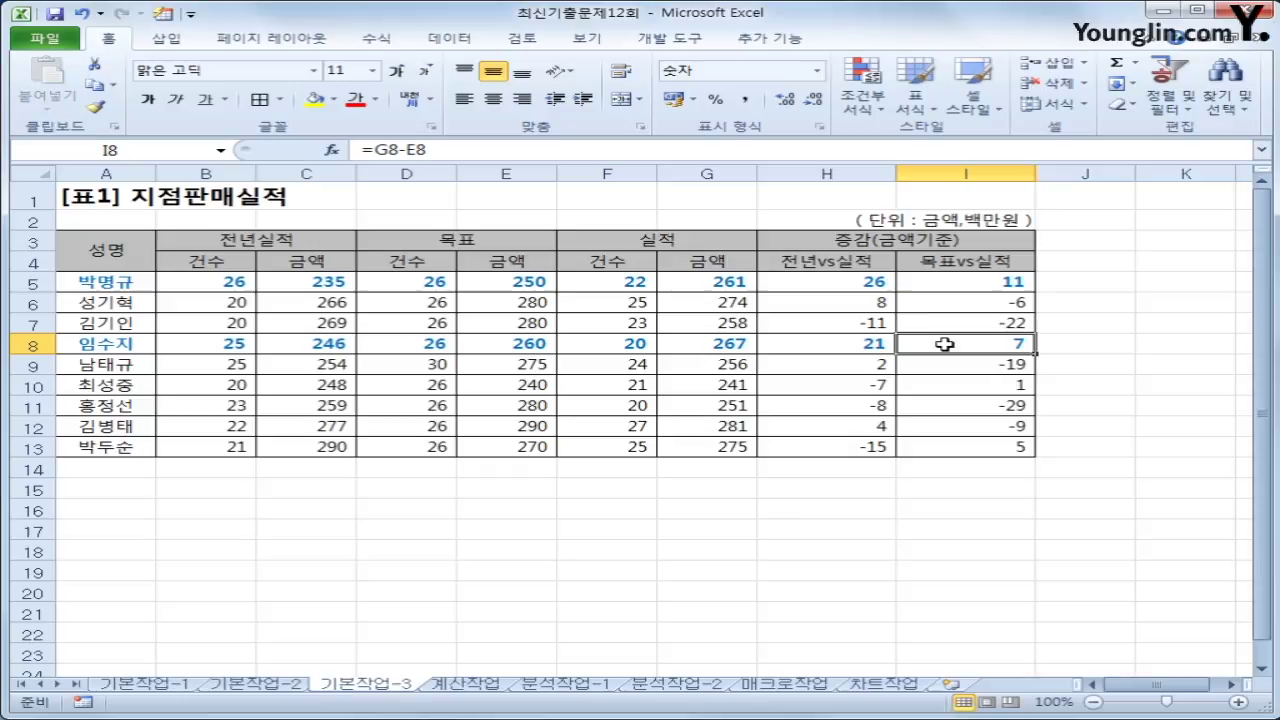
pyautogui.click(883, 284)
pyautogui.click(943, 281)
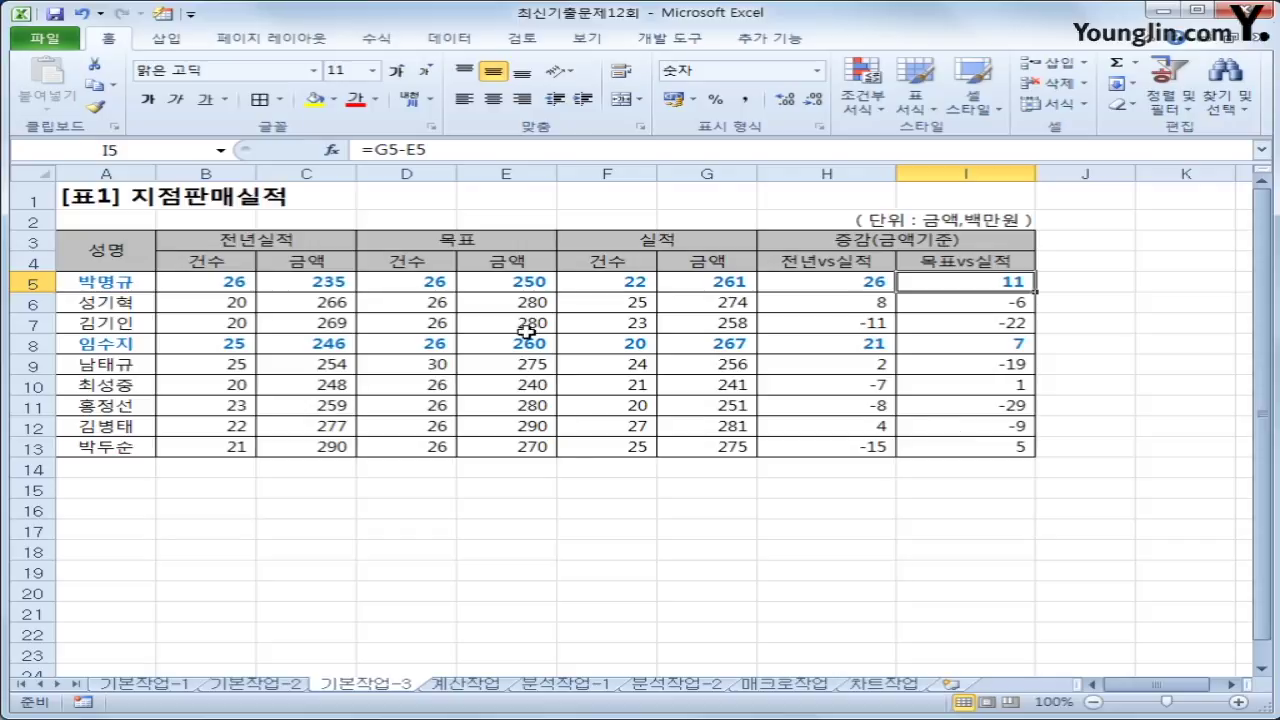
# On the 계산작업 sheet, examine the tax condition table A12:D15, including its tax rates and progressive deductions.
pyautogui.click(461, 686)
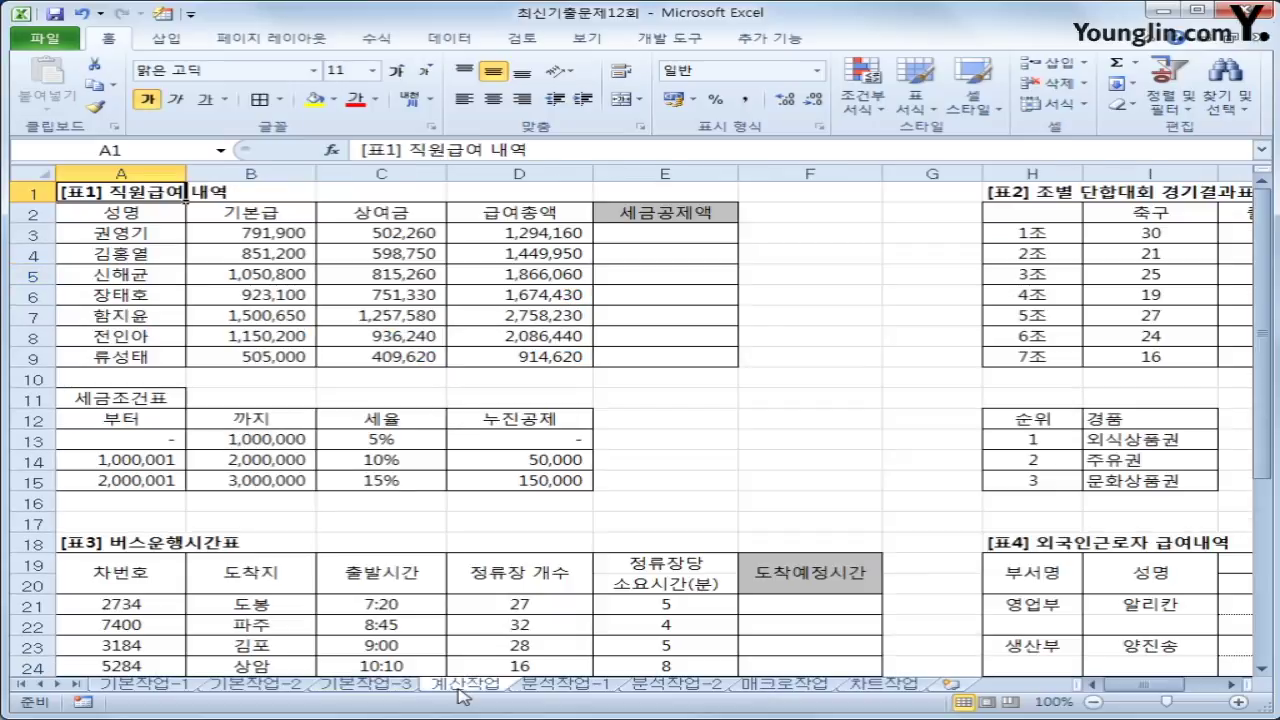
pyautogui.click(668, 236)
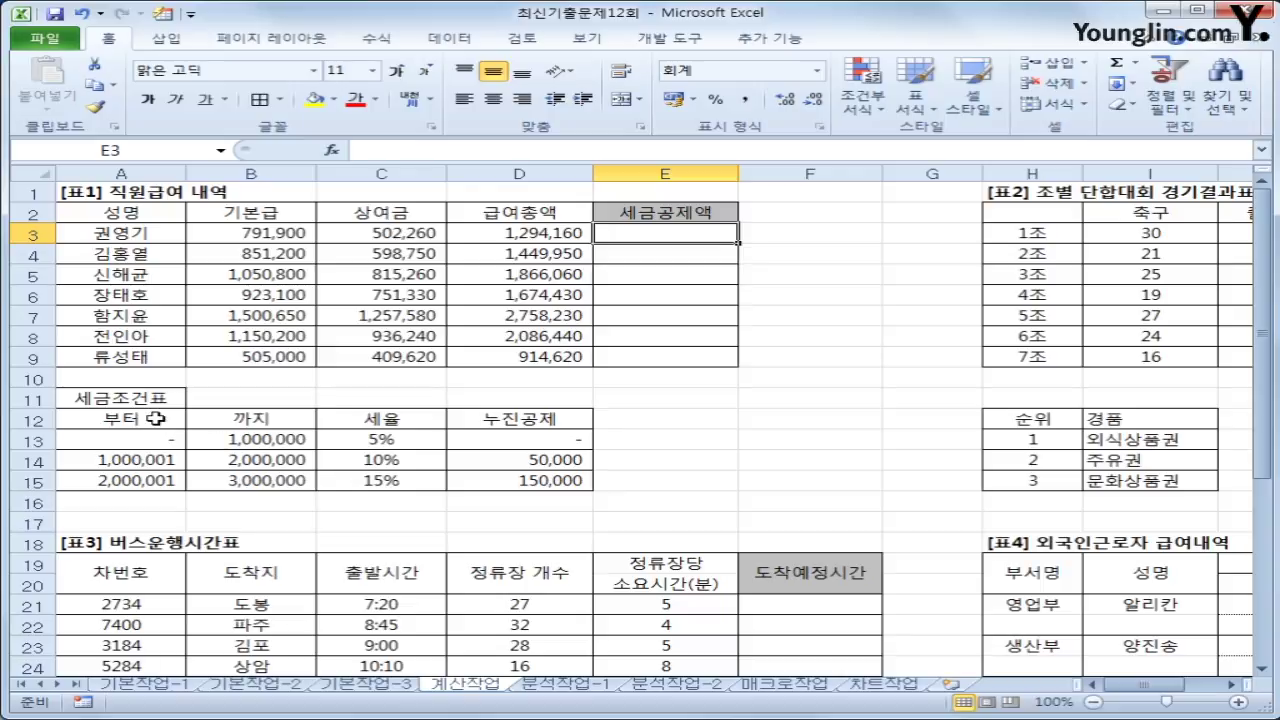
pyautogui.moveTo(163, 420); pyautogui.dragTo(508, 482)
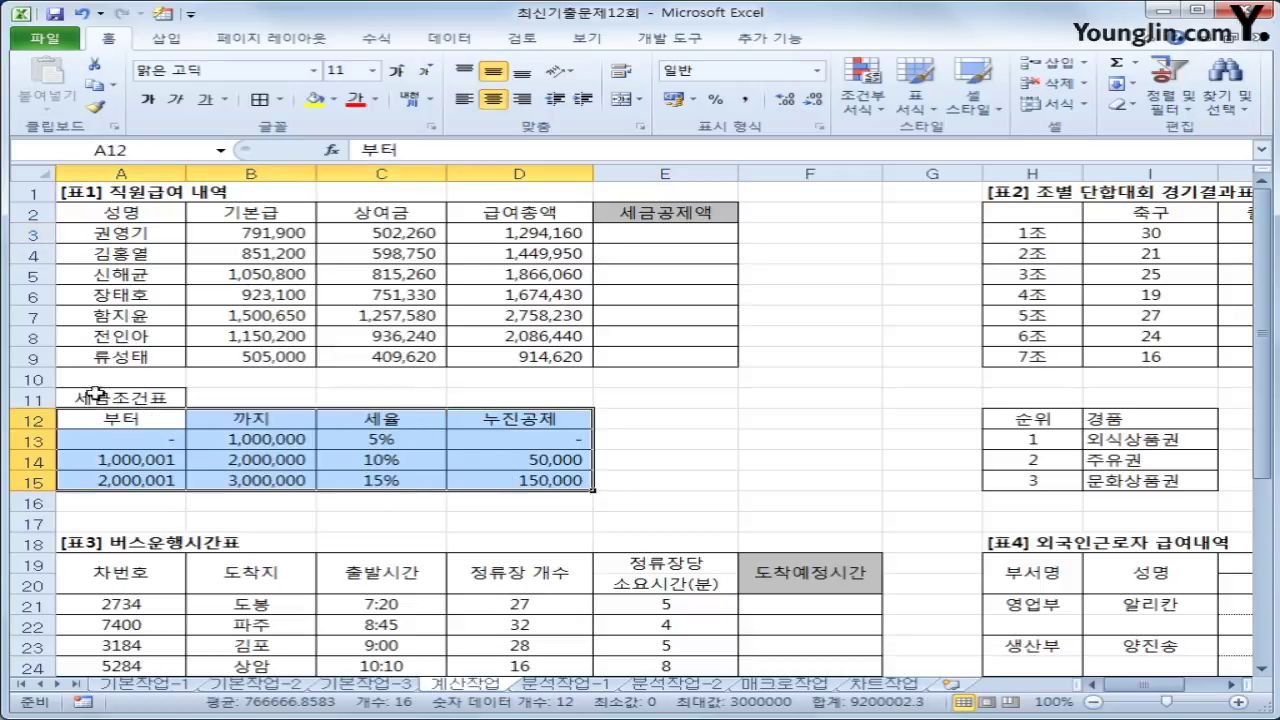
pyautogui.click(385, 442)
pyautogui.moveTo(385, 441); pyautogui.dragTo(385, 482)
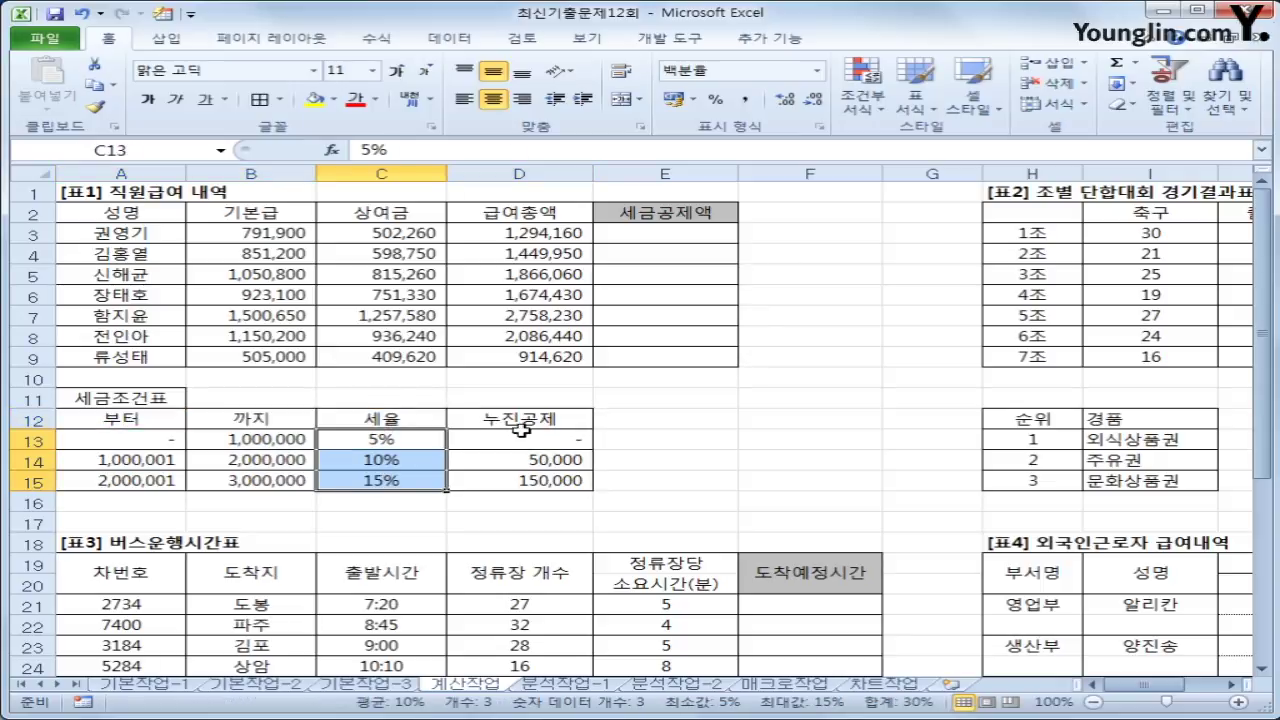
pyautogui.moveTo(520, 440); pyautogui.dragTo(519, 478)
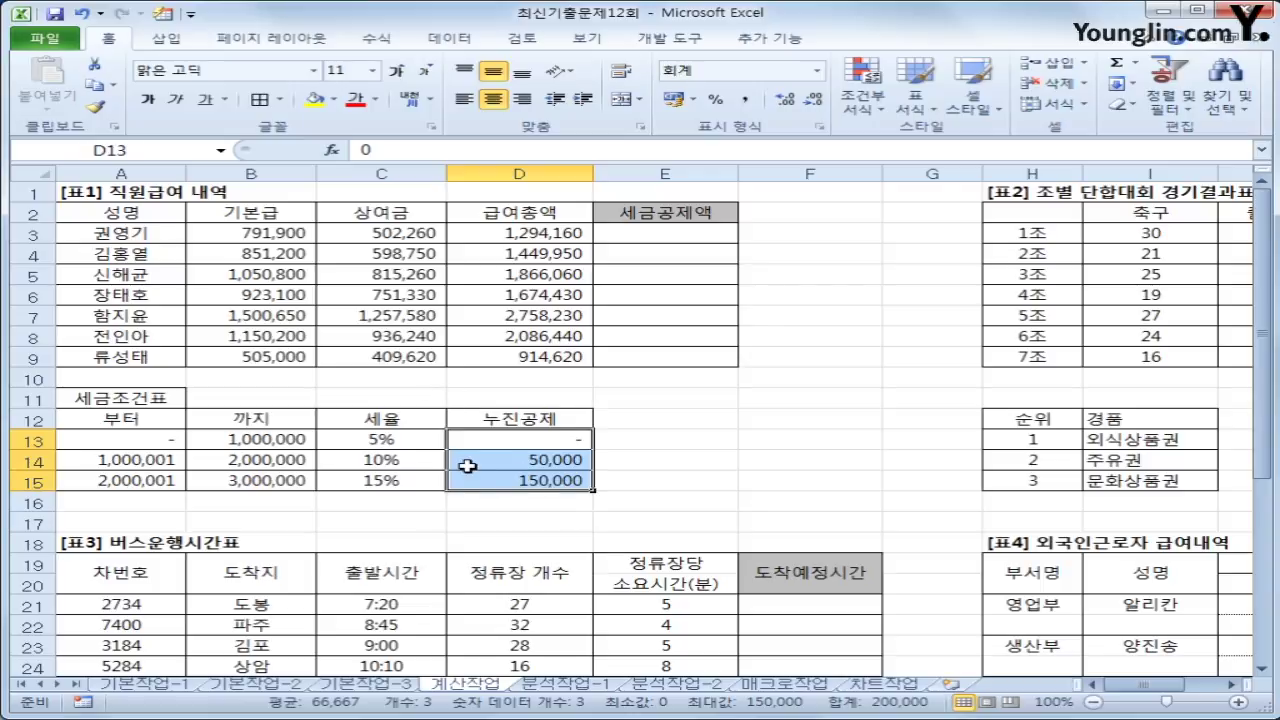
pyautogui.click(706, 235)
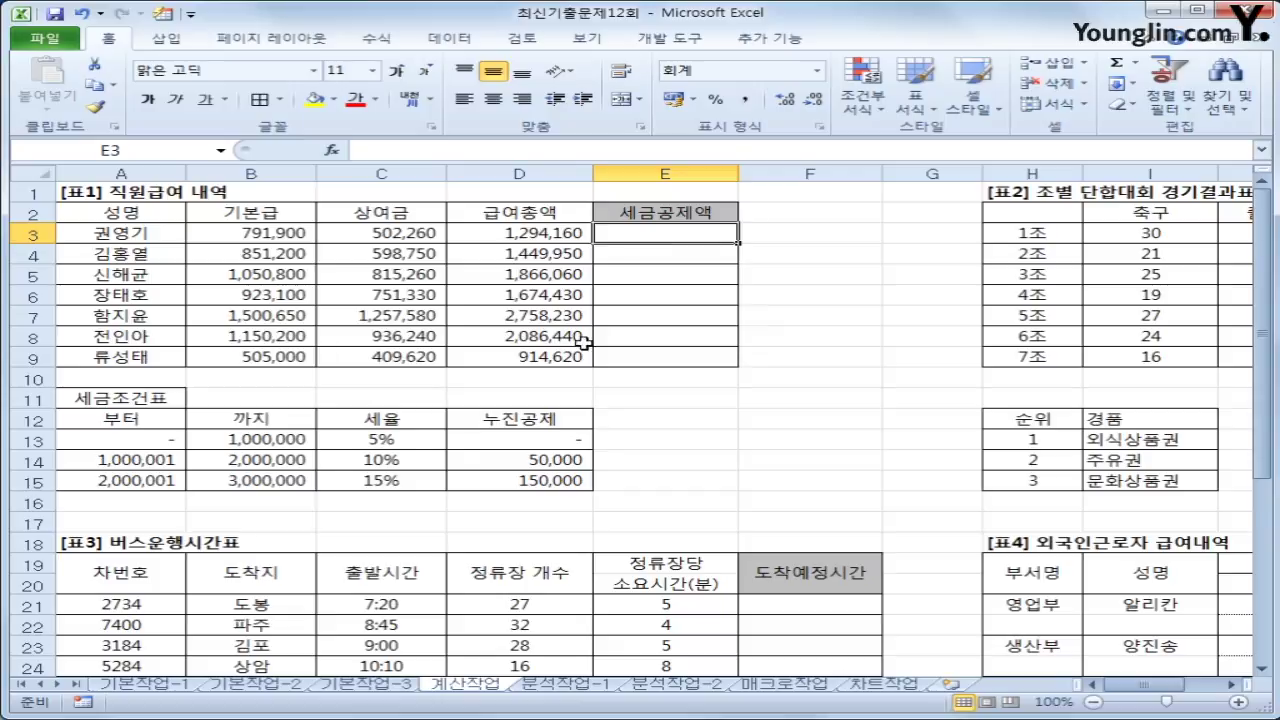
pyautogui.moveTo(118, 420); pyautogui.dragTo(475, 472)
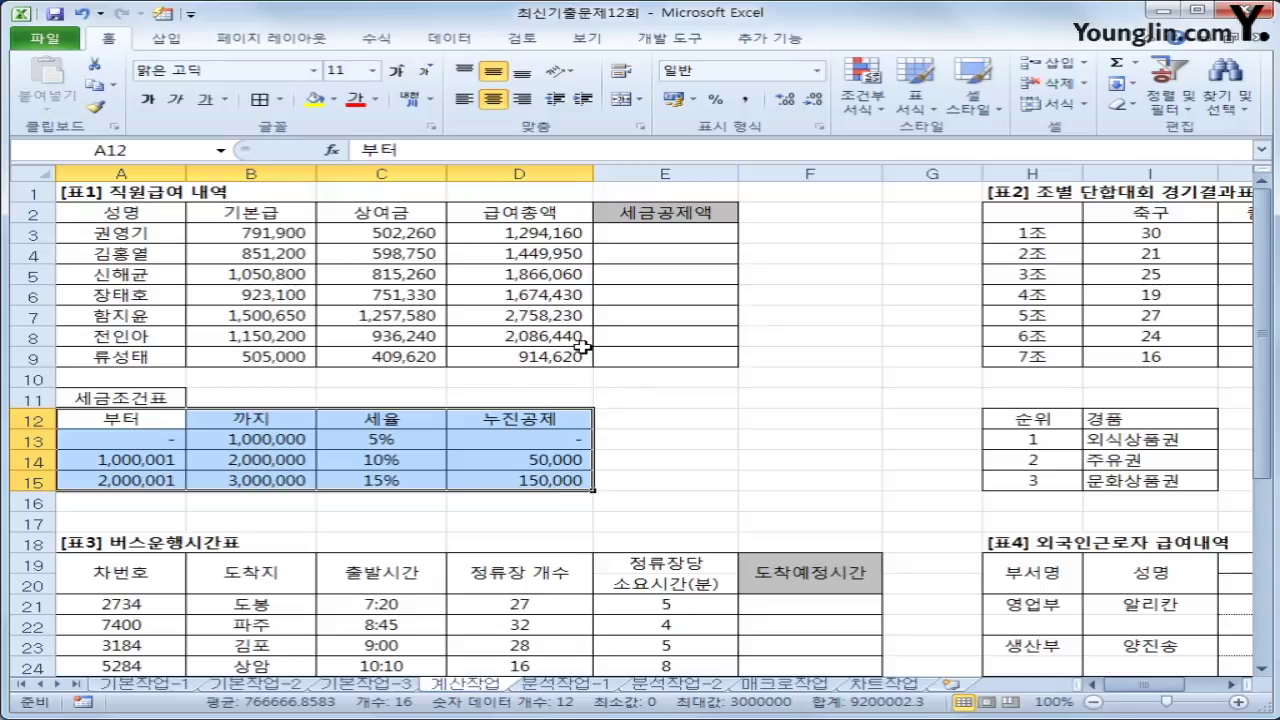
# Start the 세금공제액 formula in E3 by multiplying D3 by a VLOOKUP with D3 as its lookup value.
pyautogui.click(634, 242)
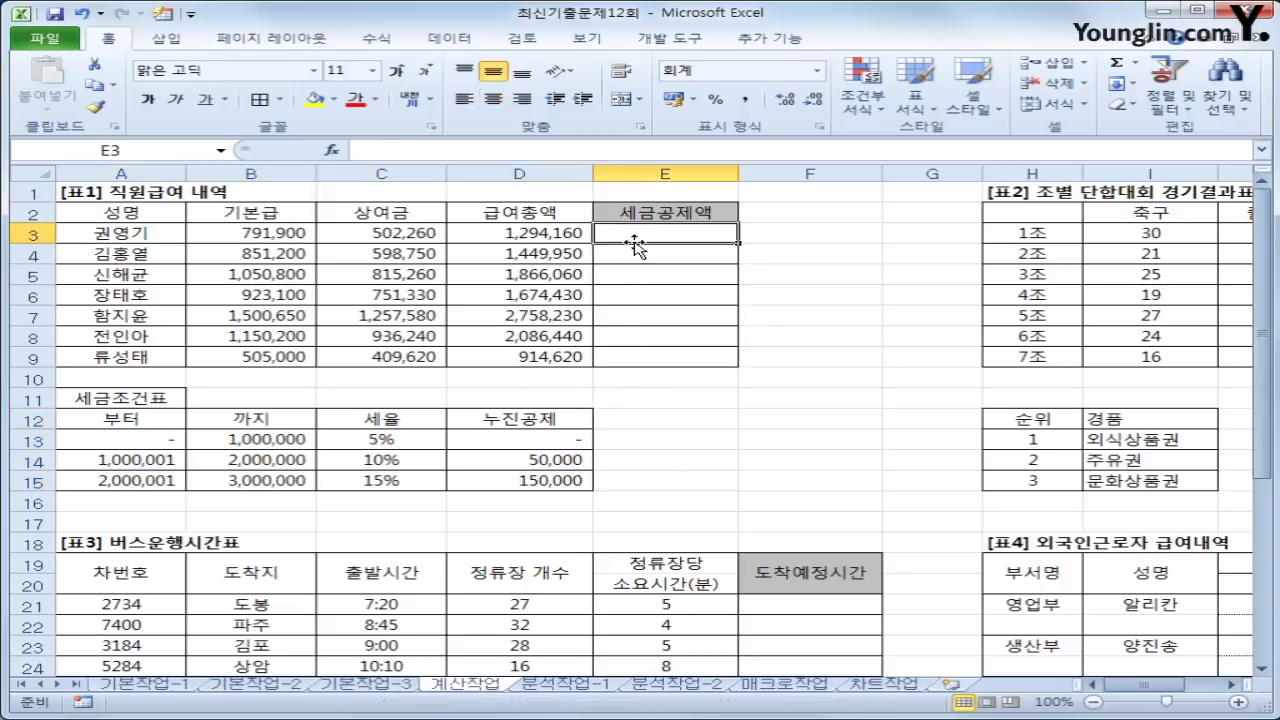
pyautogui.write('=')
pyautogui.click(545, 236)
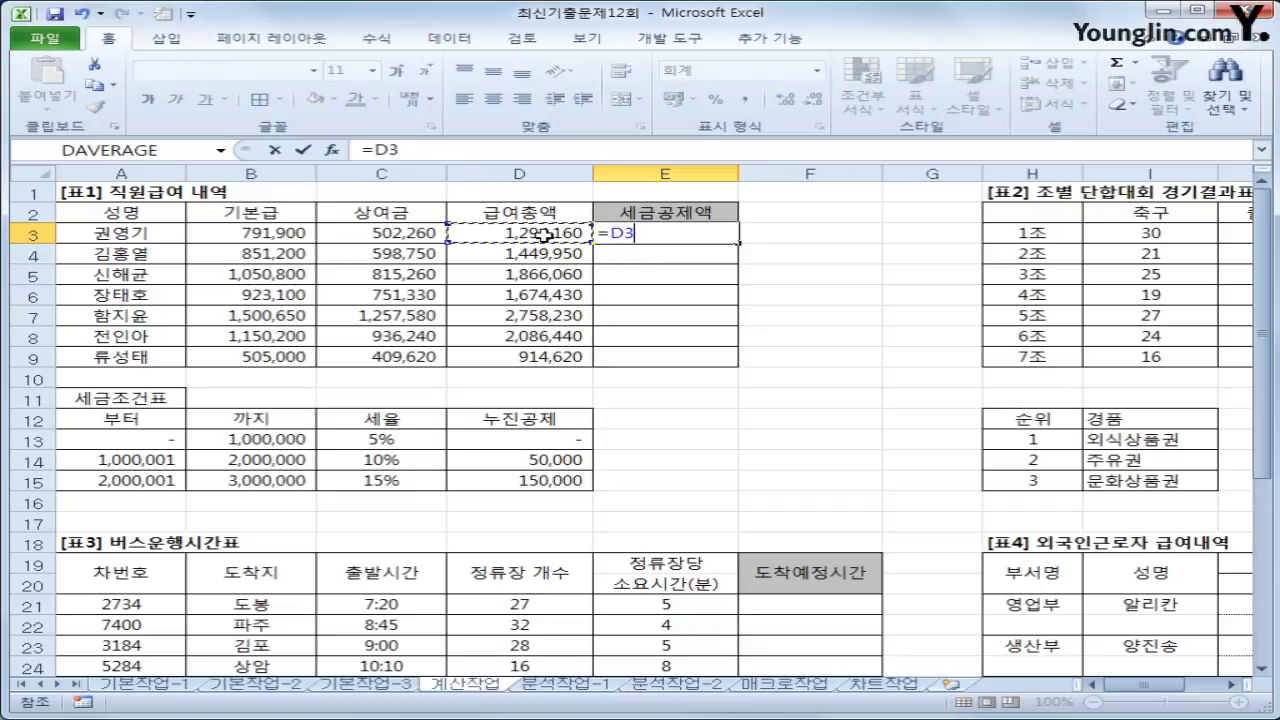
pyautogui.write('*')
pyautogui.write('ㅍ')
pyautogui.press('BackSpace')
pyautogui.write('vl')
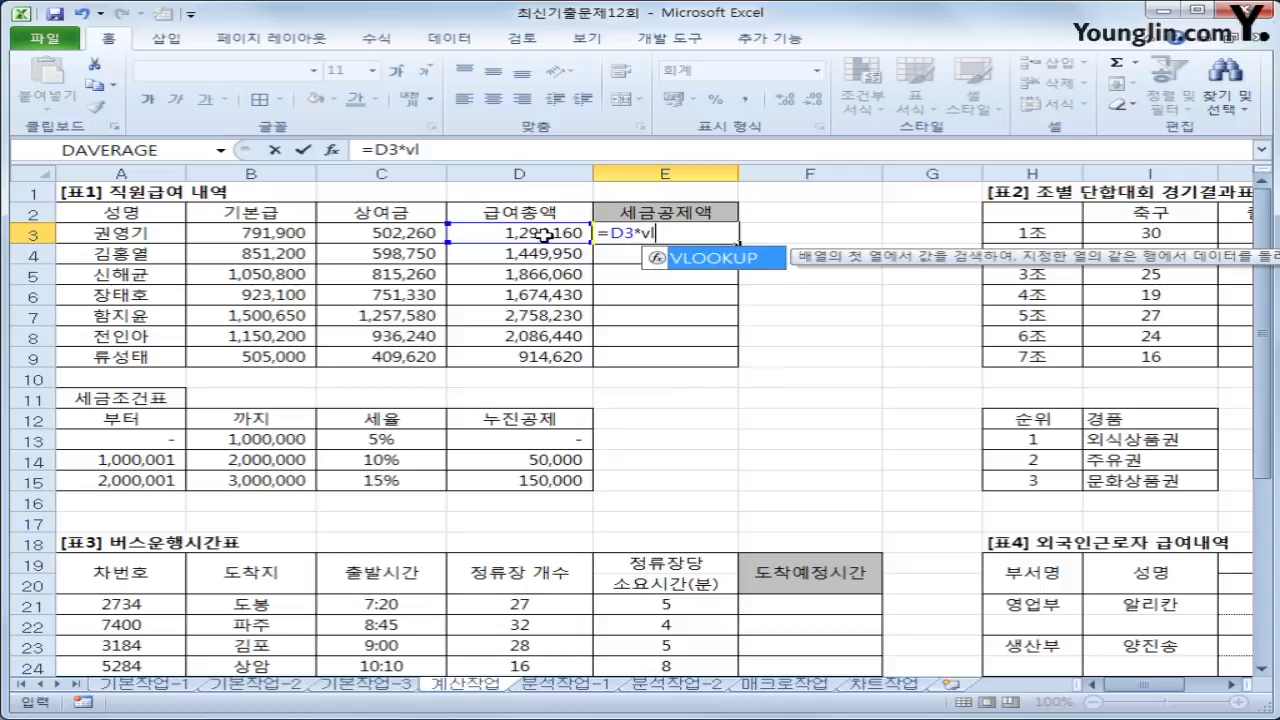
pyautogui.press('Tab')
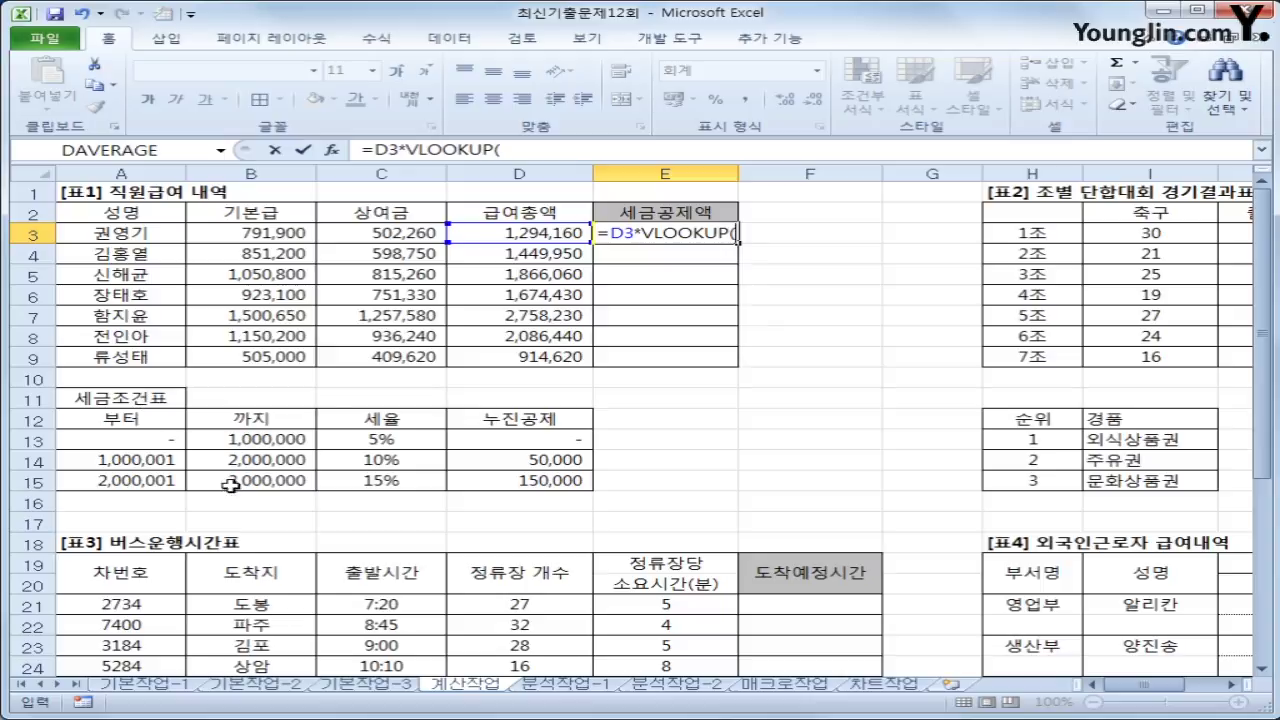
pyautogui.click(549, 236)
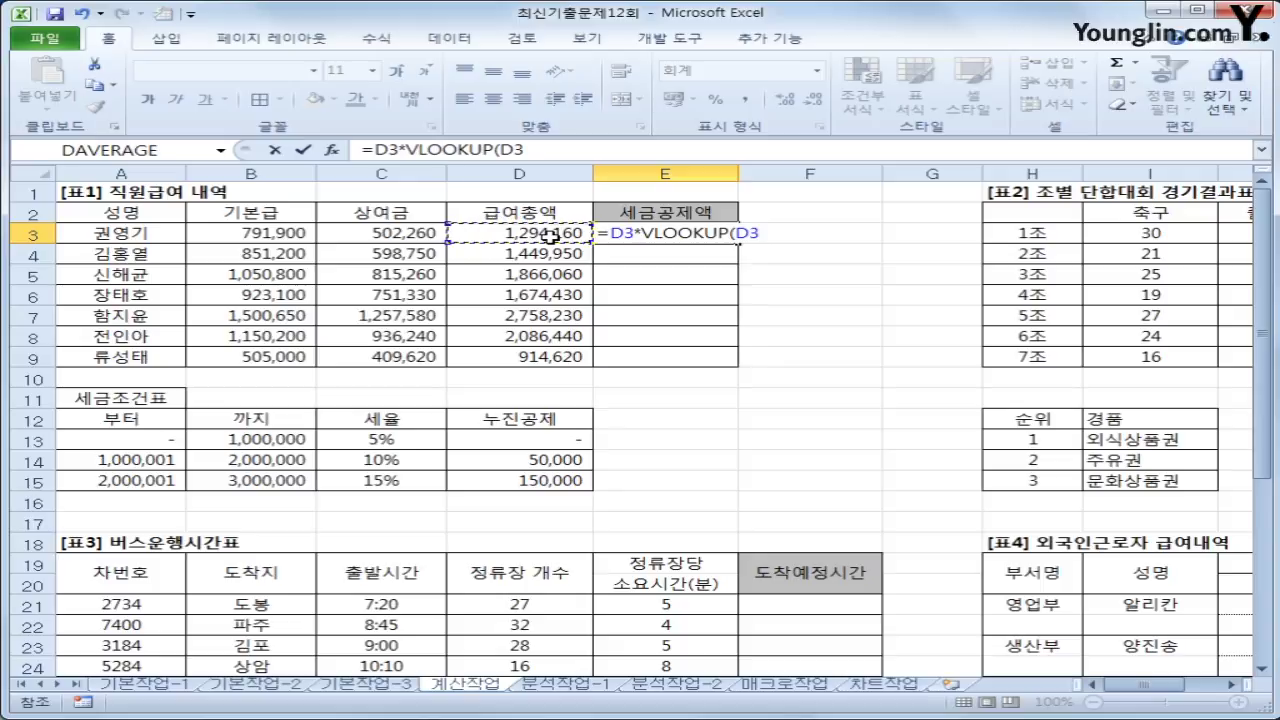
pyautogui.write(',')
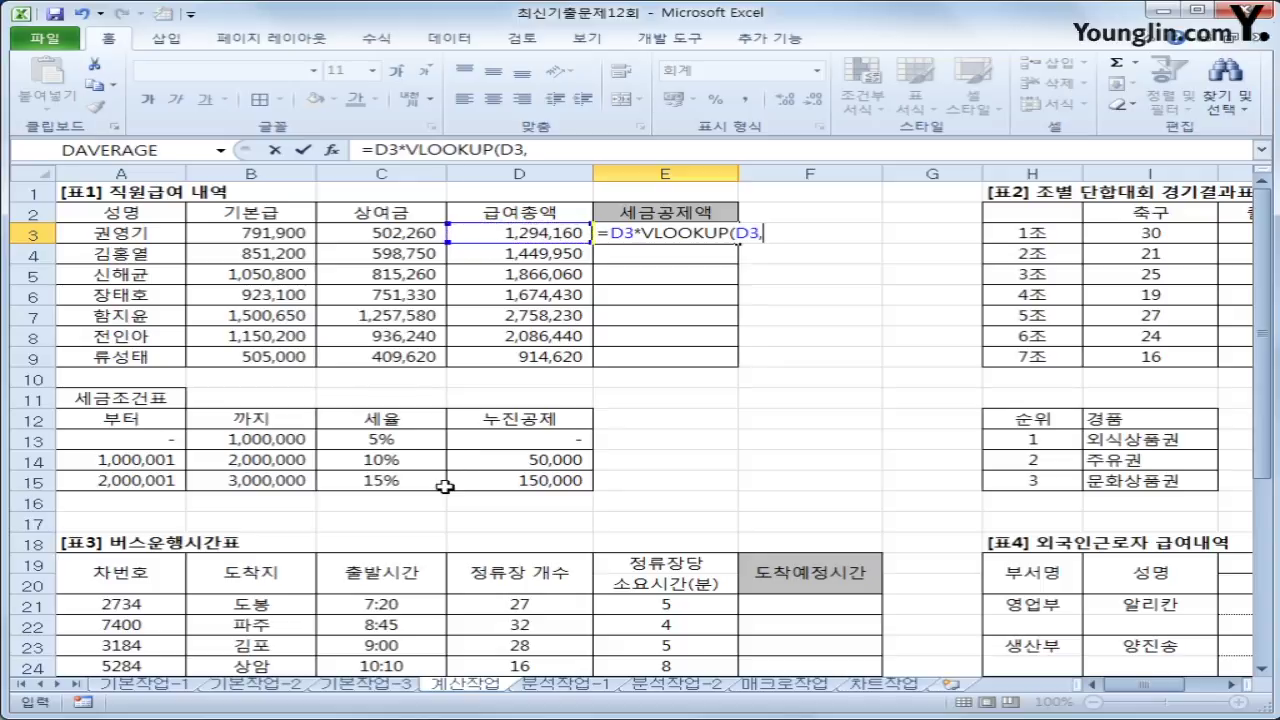
# Give the VLOOKUP the absolute table range $A$13:$D$15 and column index 3 for the tax rate.
pyautogui.click(135, 432)
pyautogui.moveTo(135, 432); pyautogui.dragTo(470, 484)
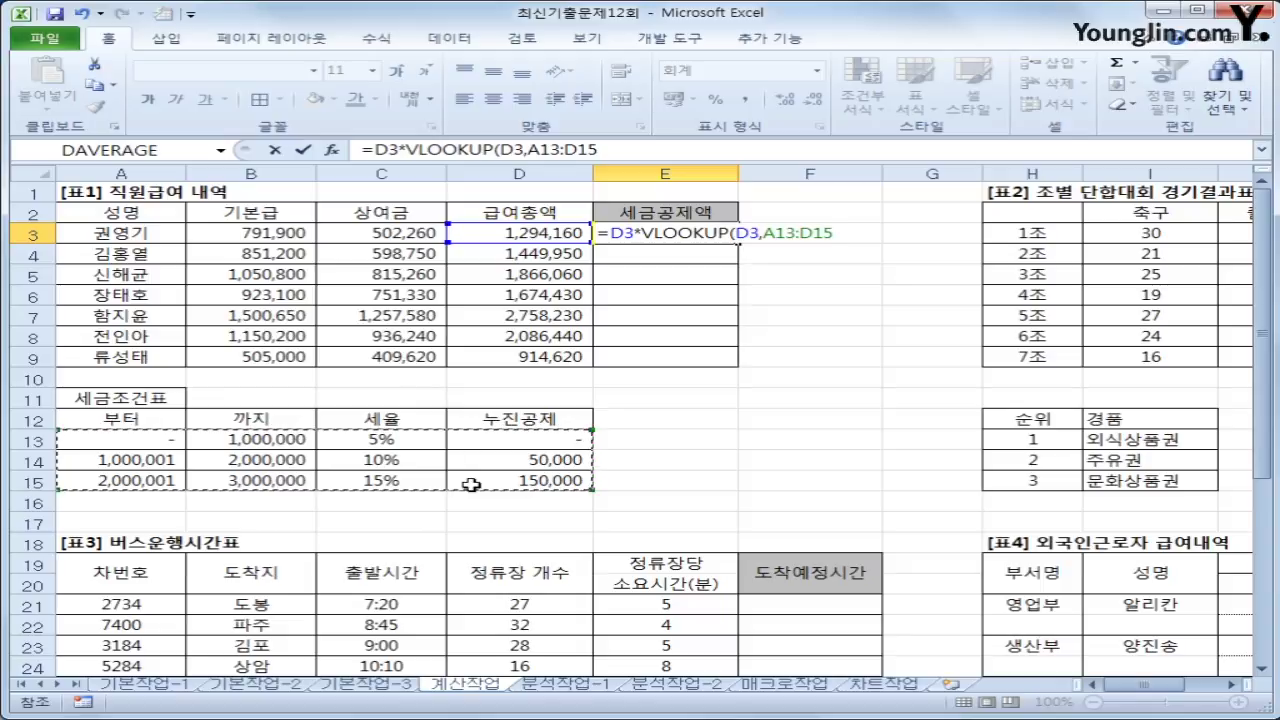
pyautogui.press('F4')
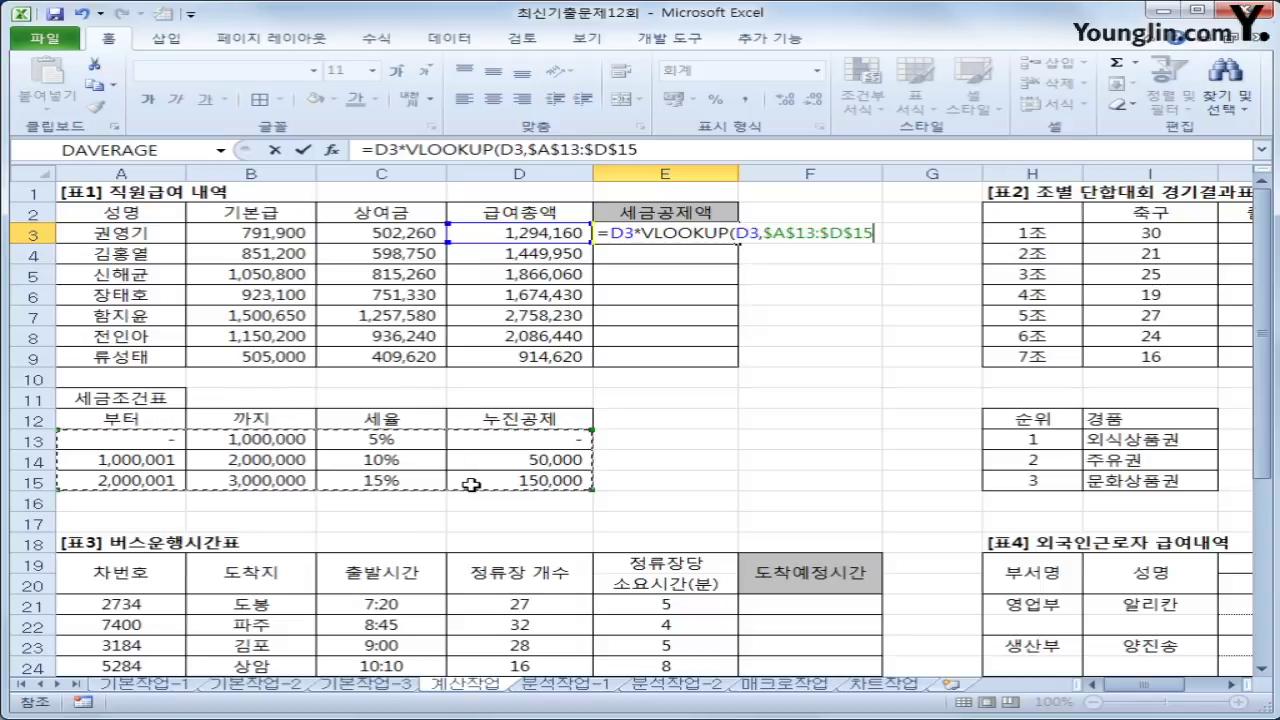
pyautogui.write(',')
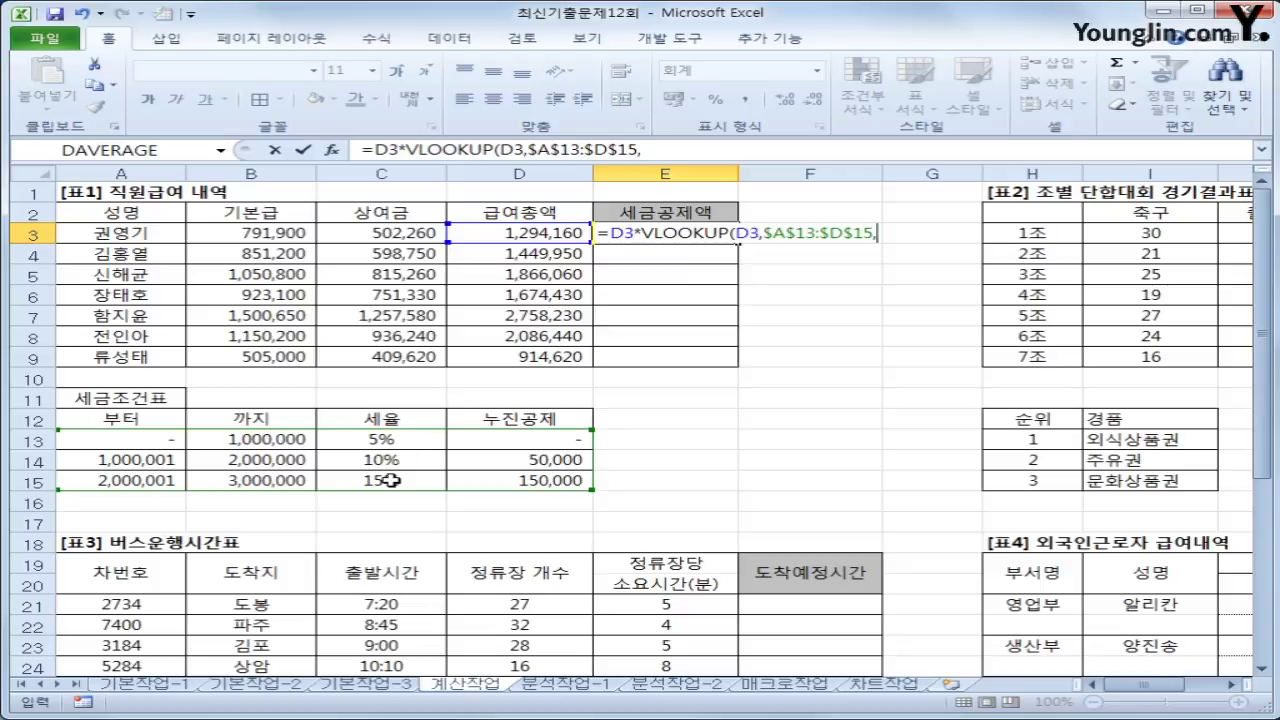
pyautogui.write('3')
# Subtract a second lookup, VLOOKUP(D3,$A$13:$D$15,4), for the progressive deduction and enter the E3 formula.
pyautogui.write(')-vl')
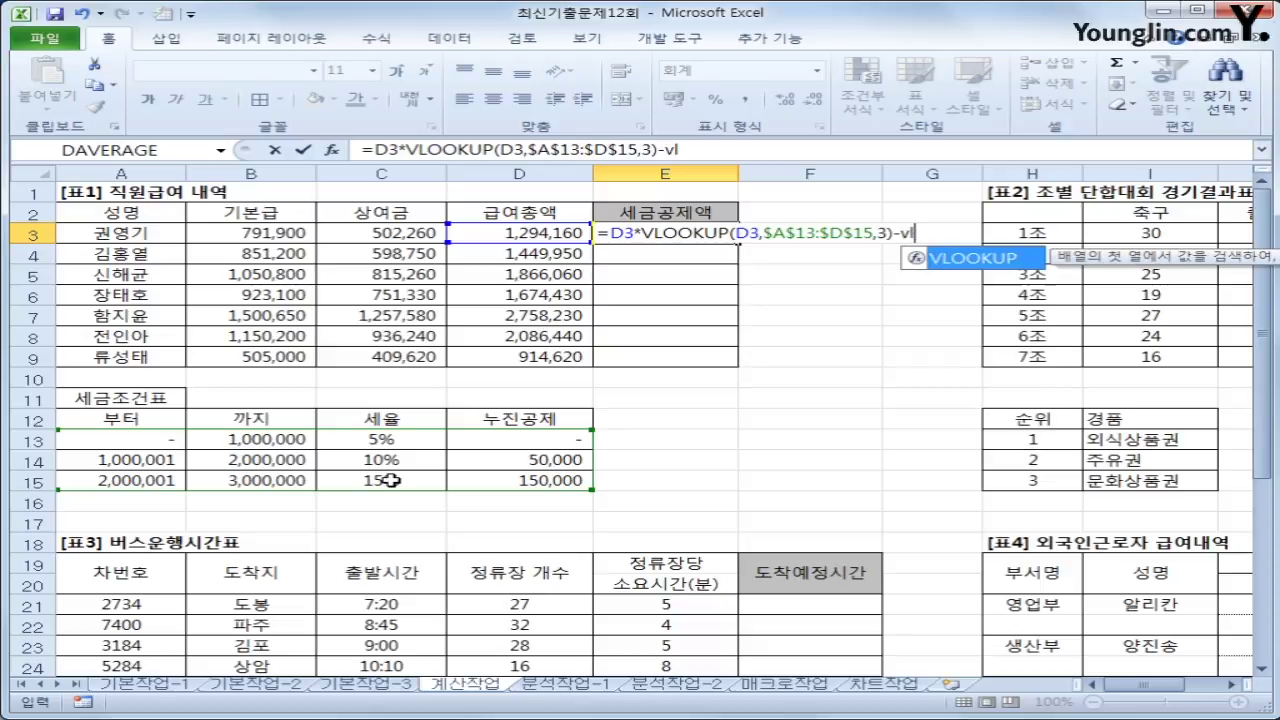
pyautogui.press('Tab')
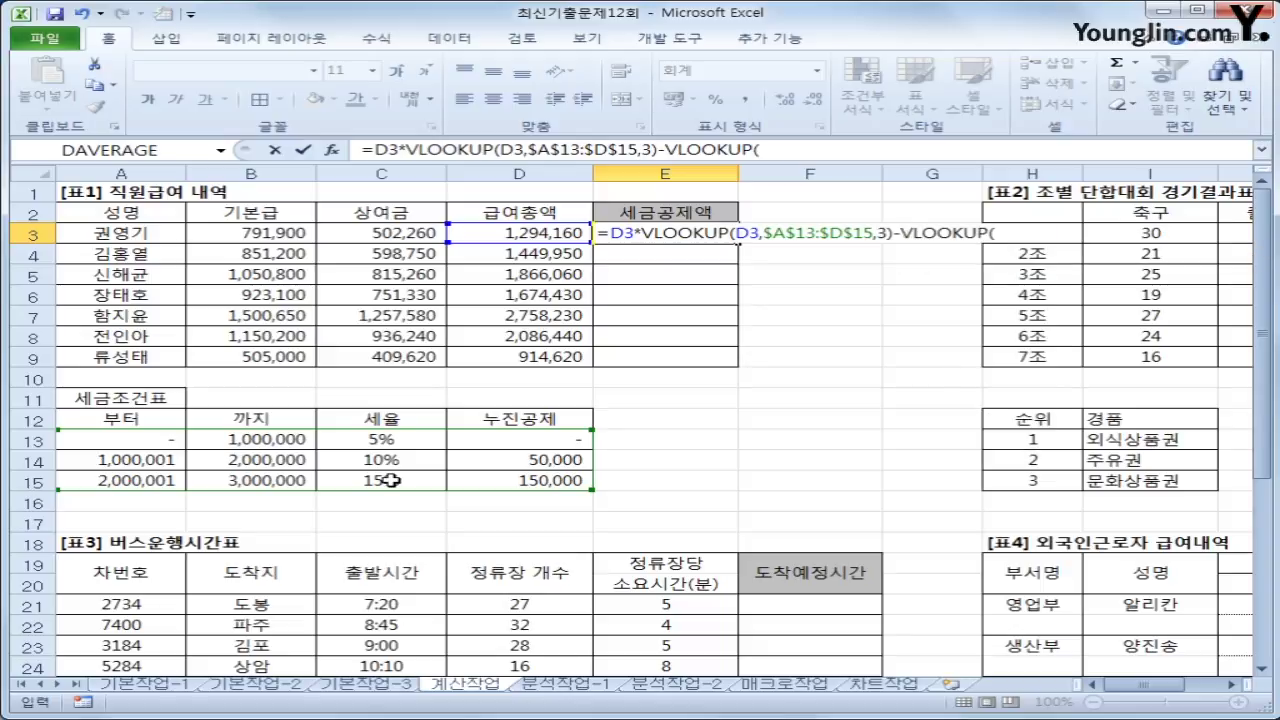
pyautogui.click(540, 229)
pyautogui.write(',')
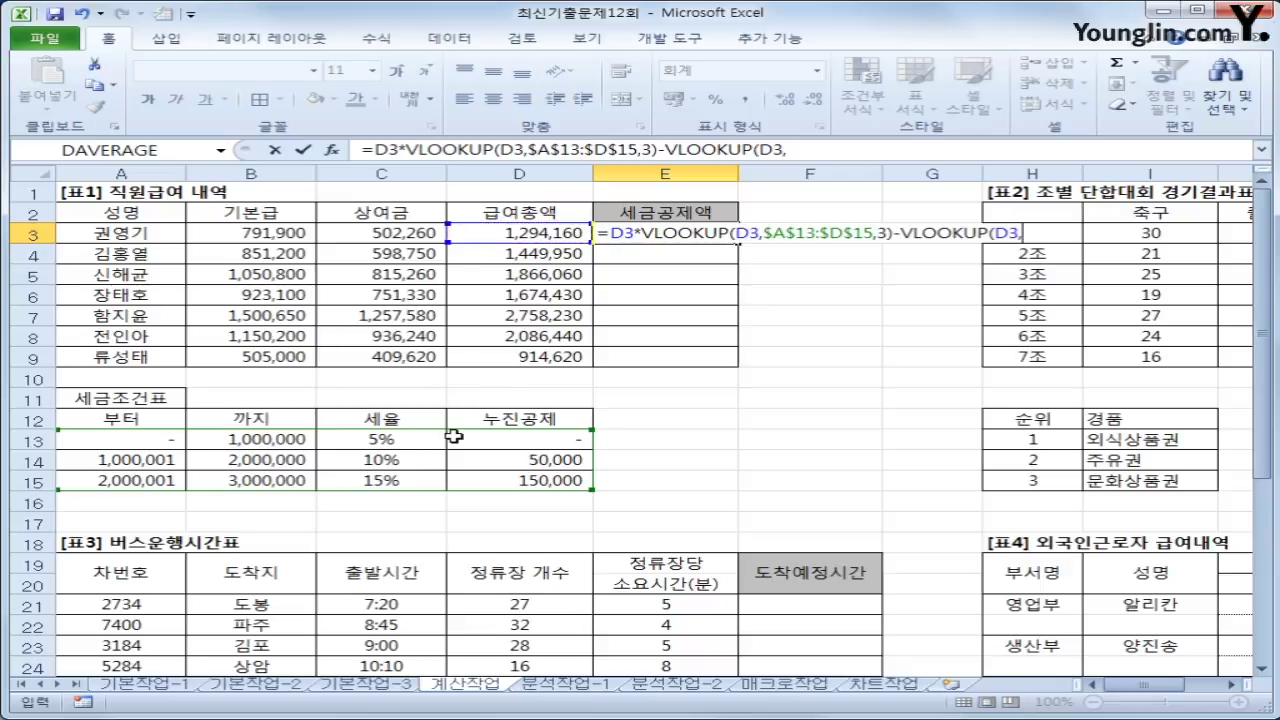
pyautogui.moveTo(63, 437); pyautogui.dragTo(545, 485)
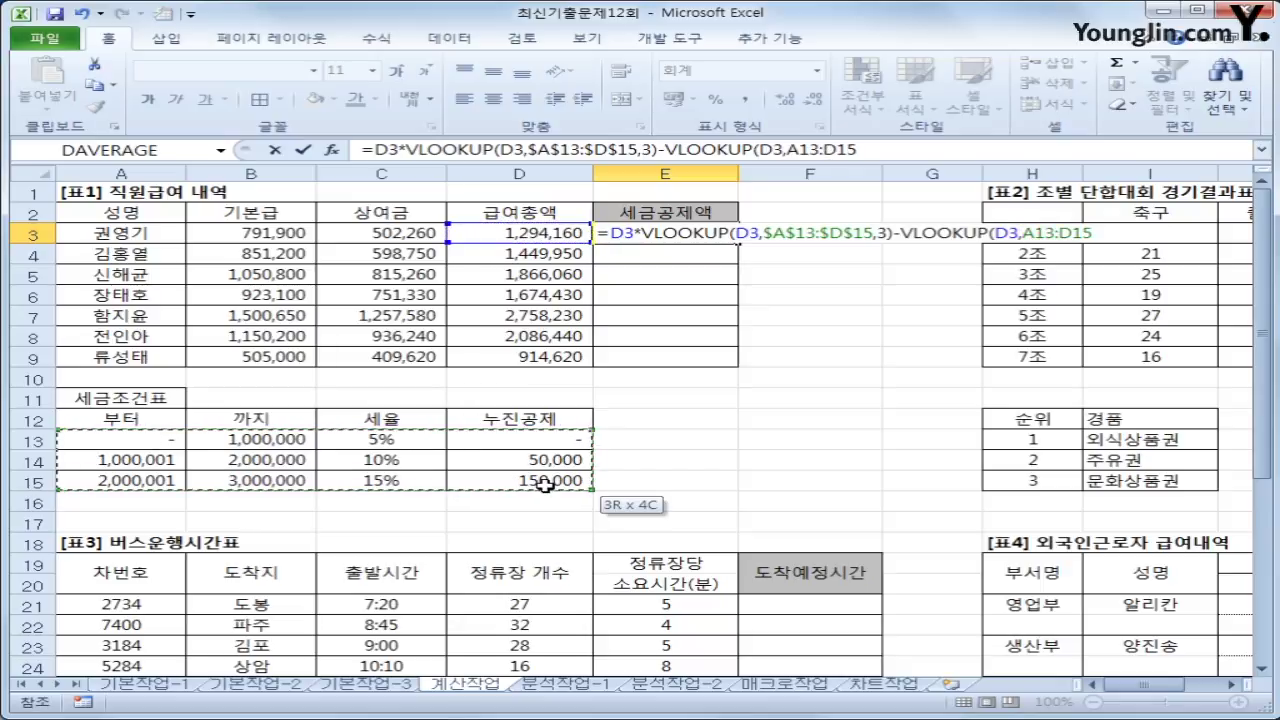
pyautogui.press('F4')
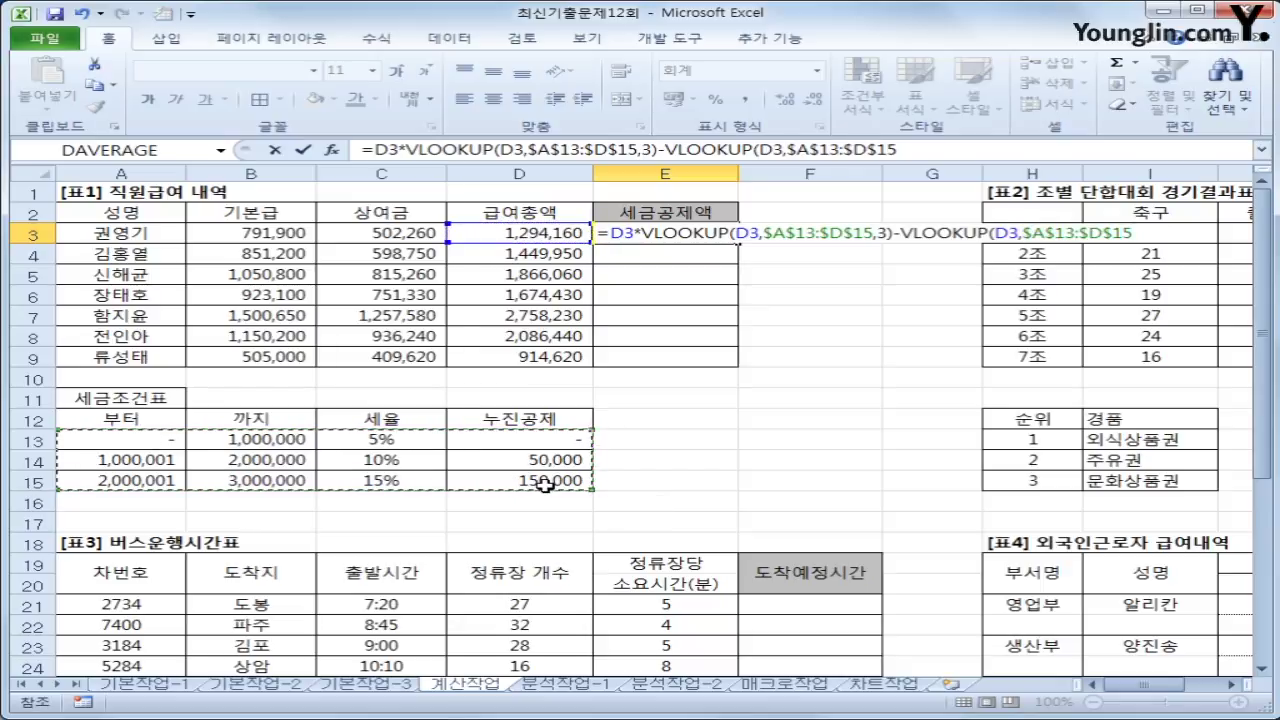
pyautogui.write(',4')
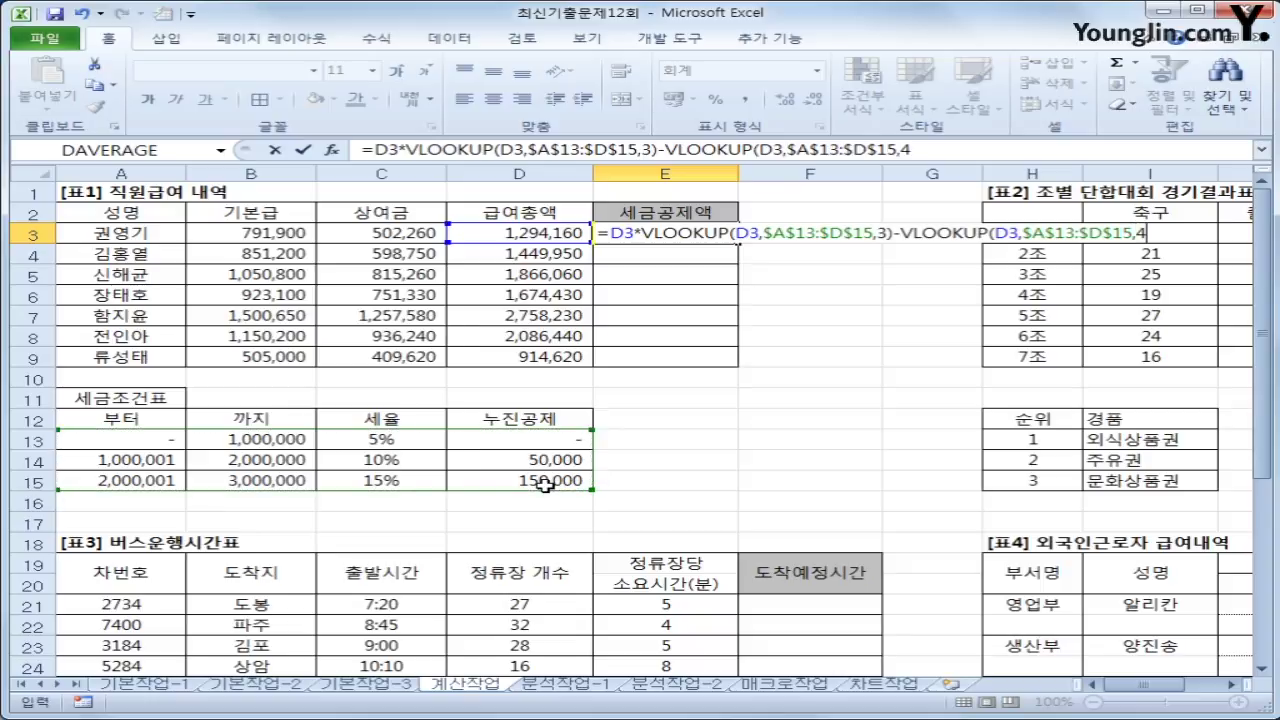
pyautogui.write(')')
pyautogui.press('Return')
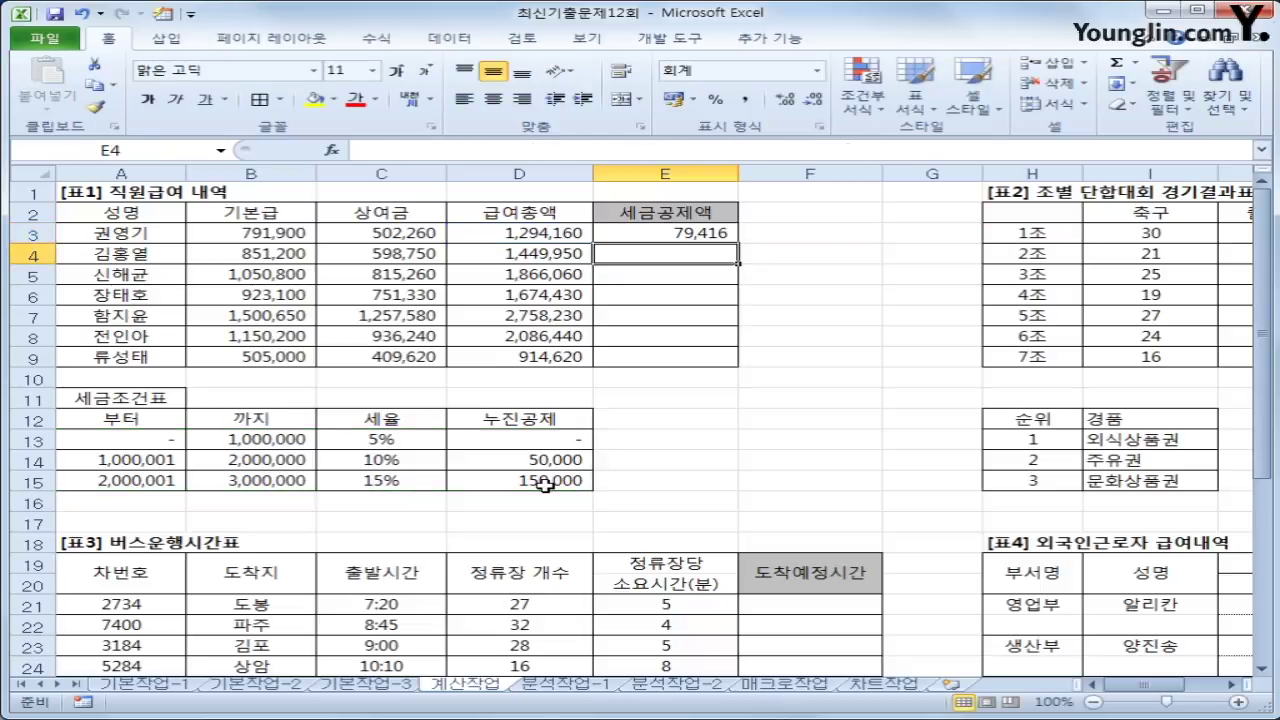
# Insert the TRUNC function with its opening parenthesis at the start of the E3 formula, before D3.
pyautogui.click(718, 236)
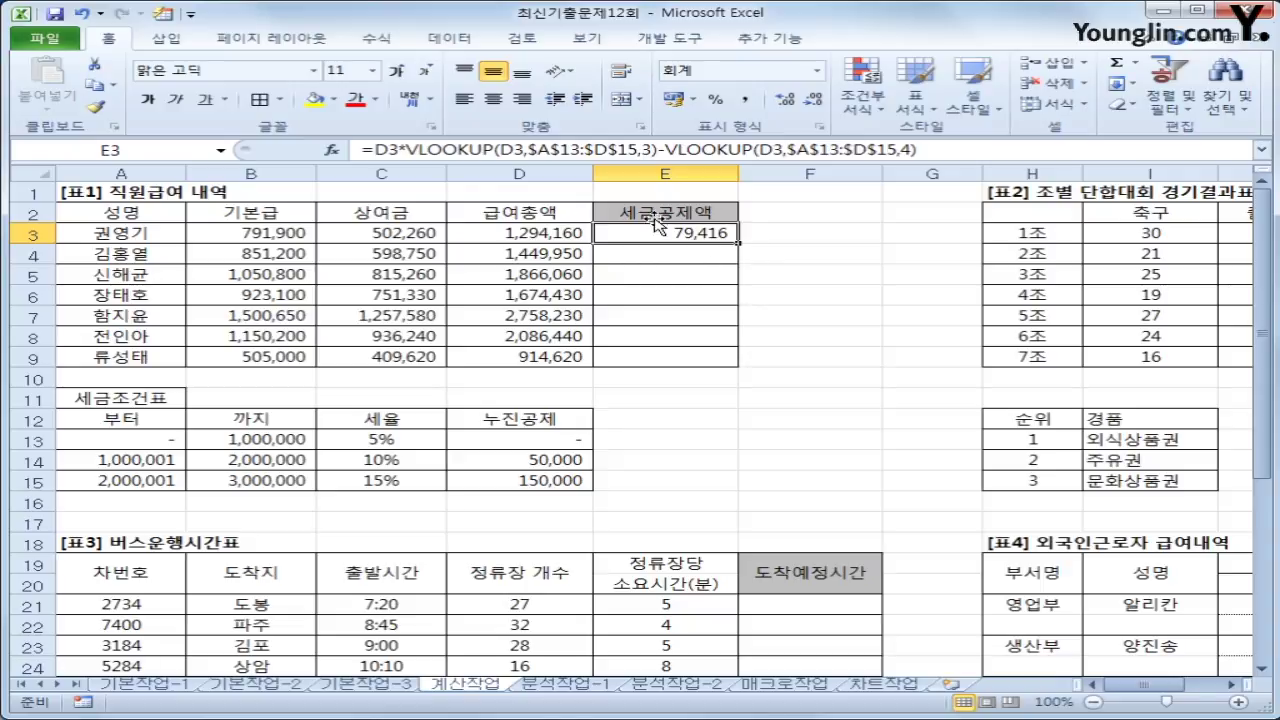
pyautogui.click(369, 146)
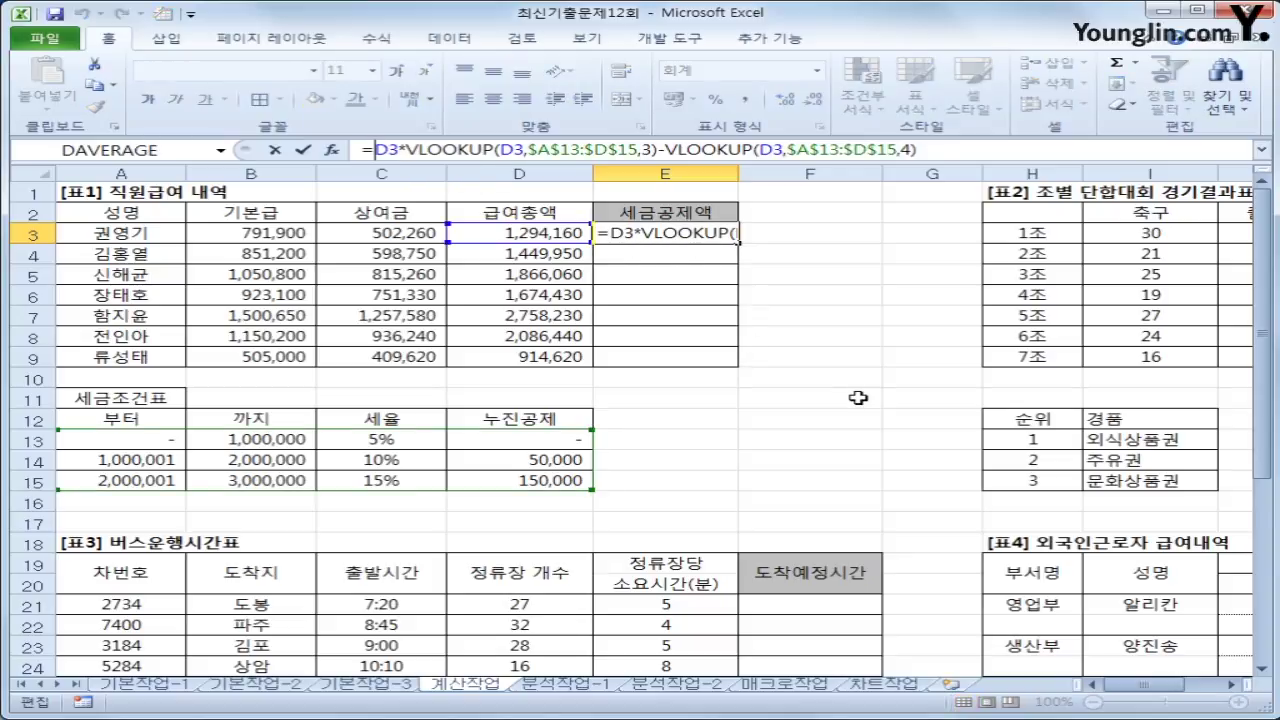
pyautogui.write('ㅅ')
pyautogui.press('BackSpace')
pyautogui.write('tr')
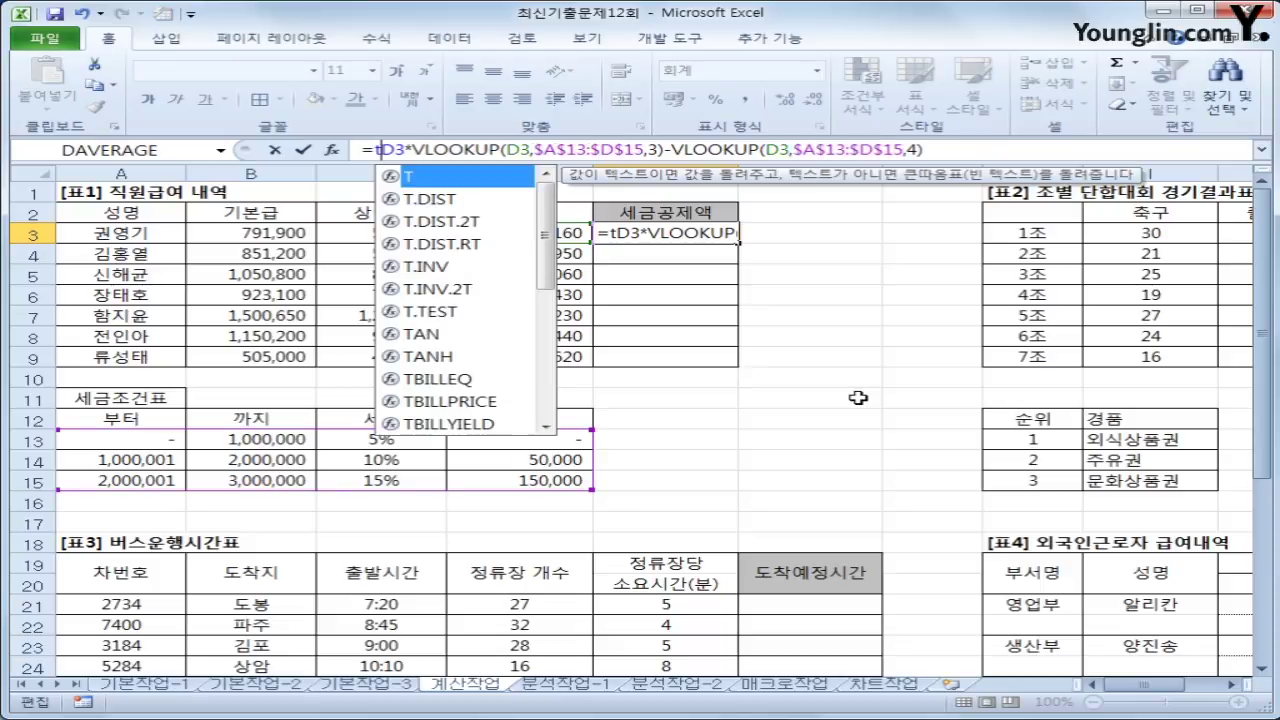
pyautogui.write('un')
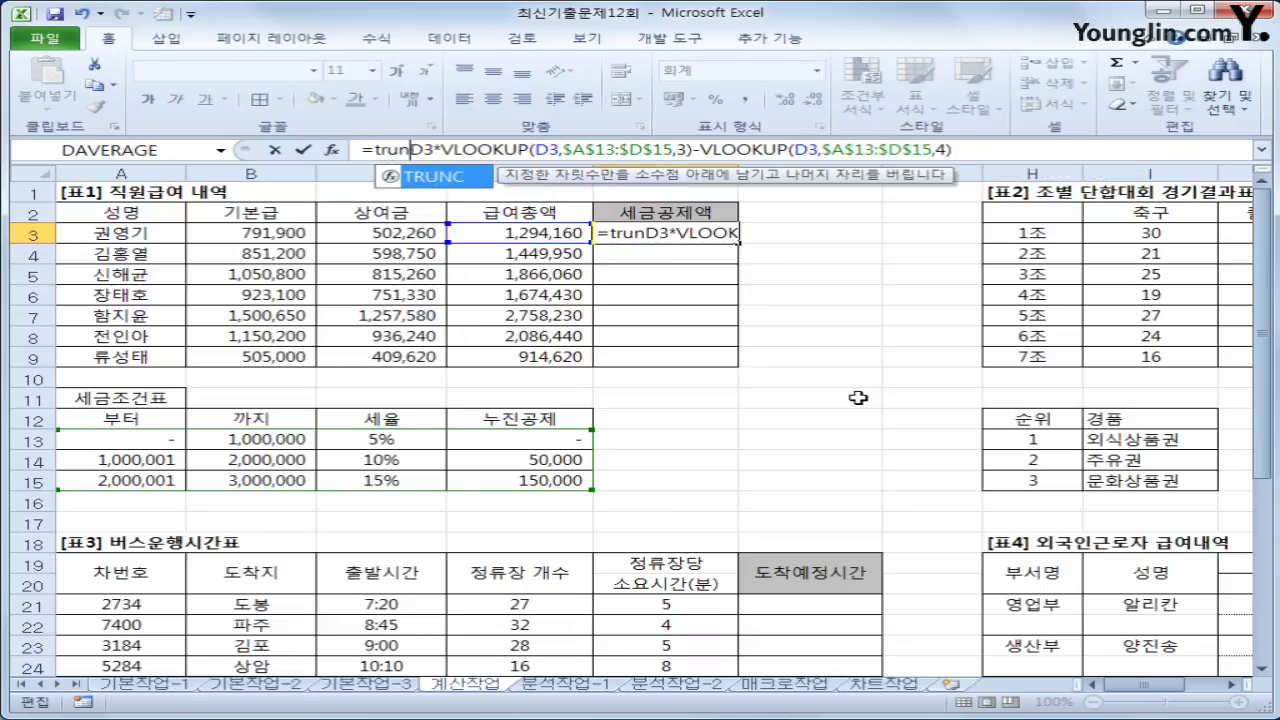
pyautogui.press('Tab')
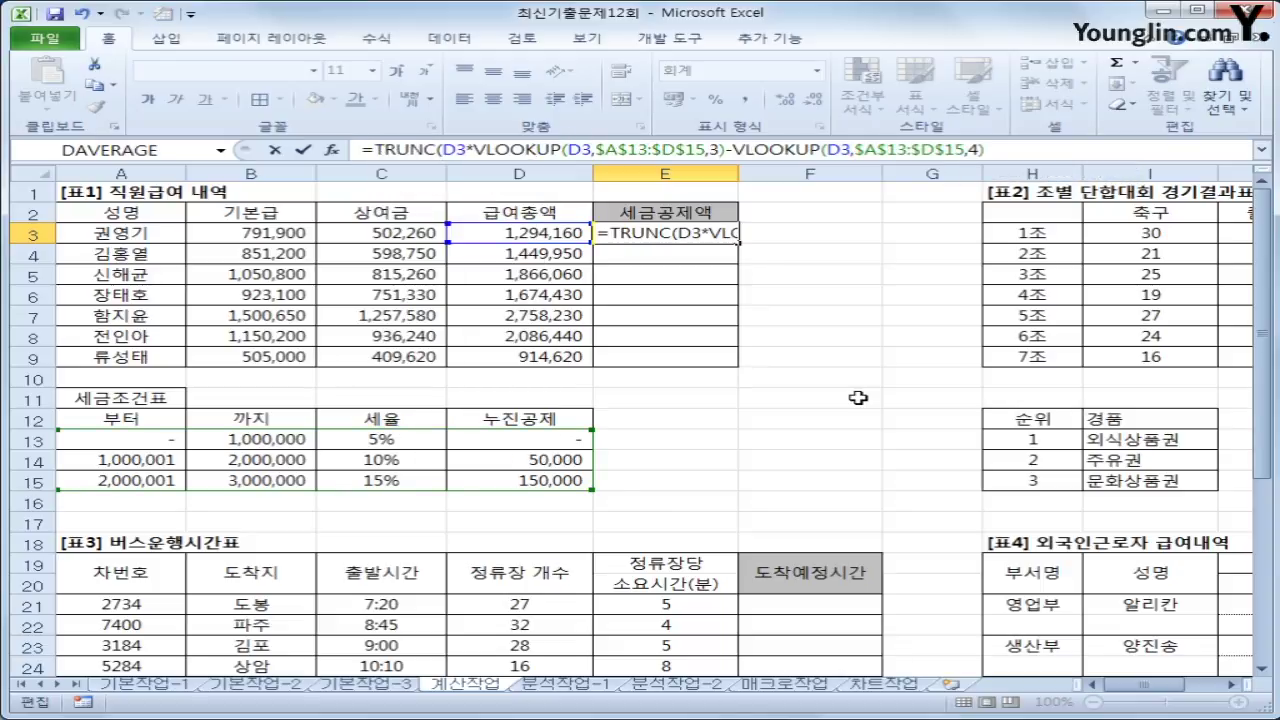
# Close the TRUNC function with -1 as the number of digits and fill the E3 formula down to E9.
pyautogui.click(1033, 152)
pyautogui.write(',')
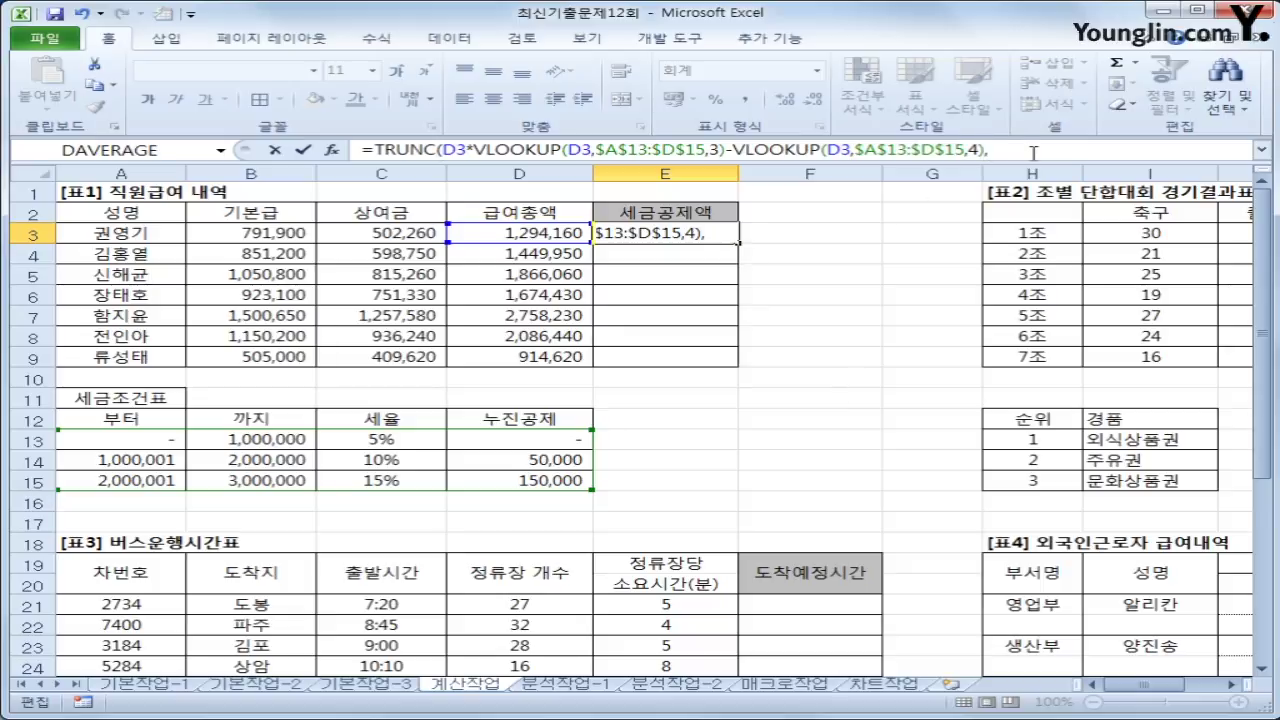
pyautogui.write('-1)')
pyautogui.press('Return')
pyautogui.click(734, 236)
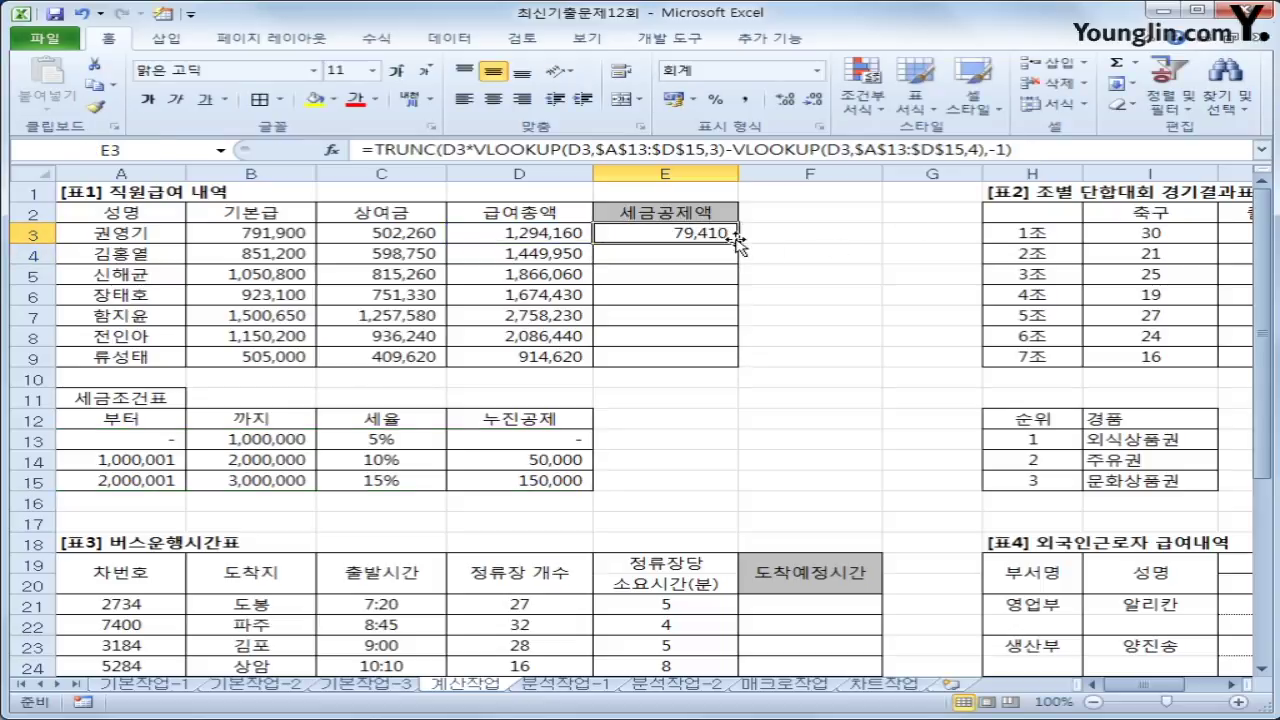
pyautogui.moveTo(738, 238); pyautogui.dragTo(731, 364)
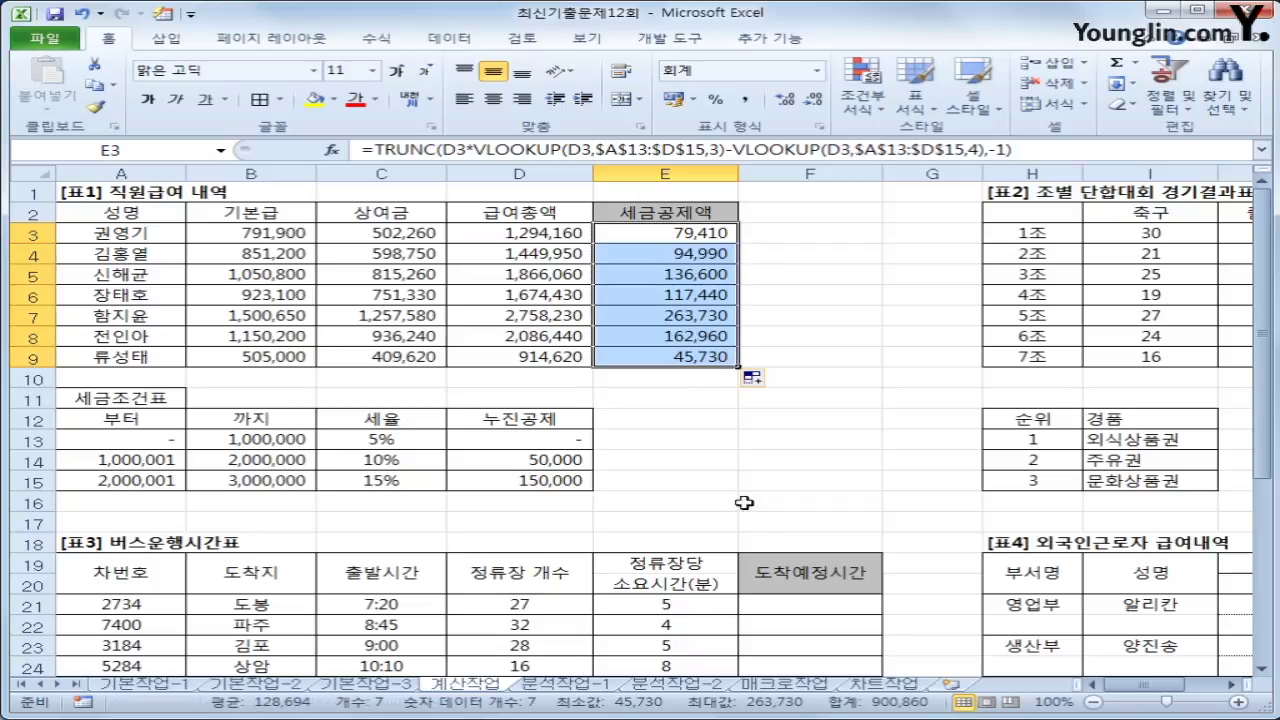
# In 표2, begin a RANK formula in 경품내역 cell M3 with the total score L3 as the number to rank.
pyautogui.moveTo(1128, 686); pyautogui.dragTo(1175, 690)
pyautogui.click(1152, 234)
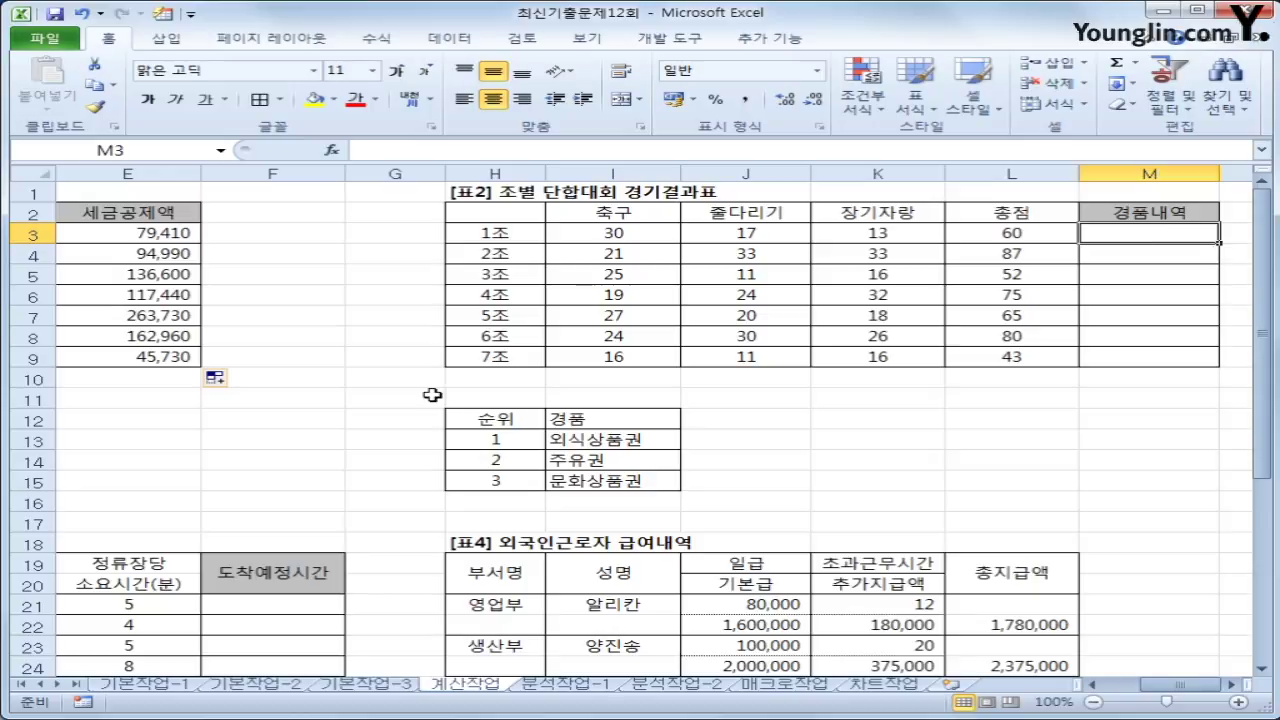
pyautogui.moveTo(505, 418); pyautogui.dragTo(565, 477)
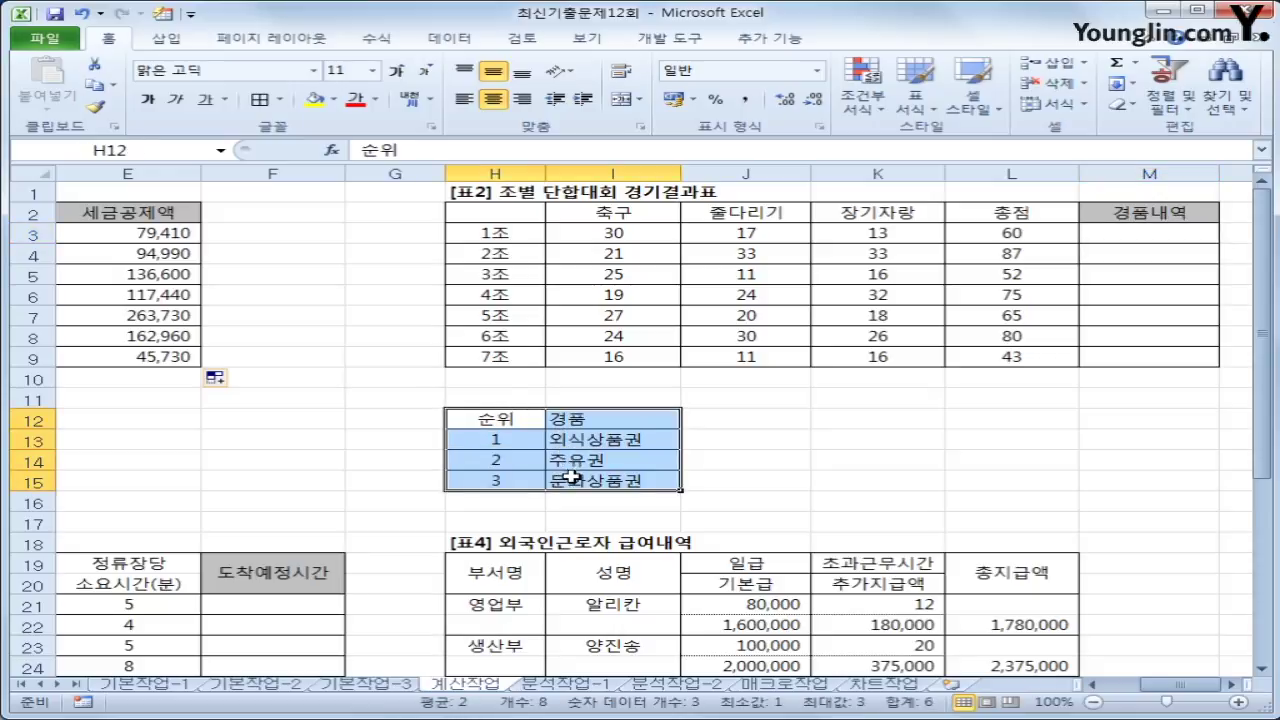
pyautogui.click(1148, 232)
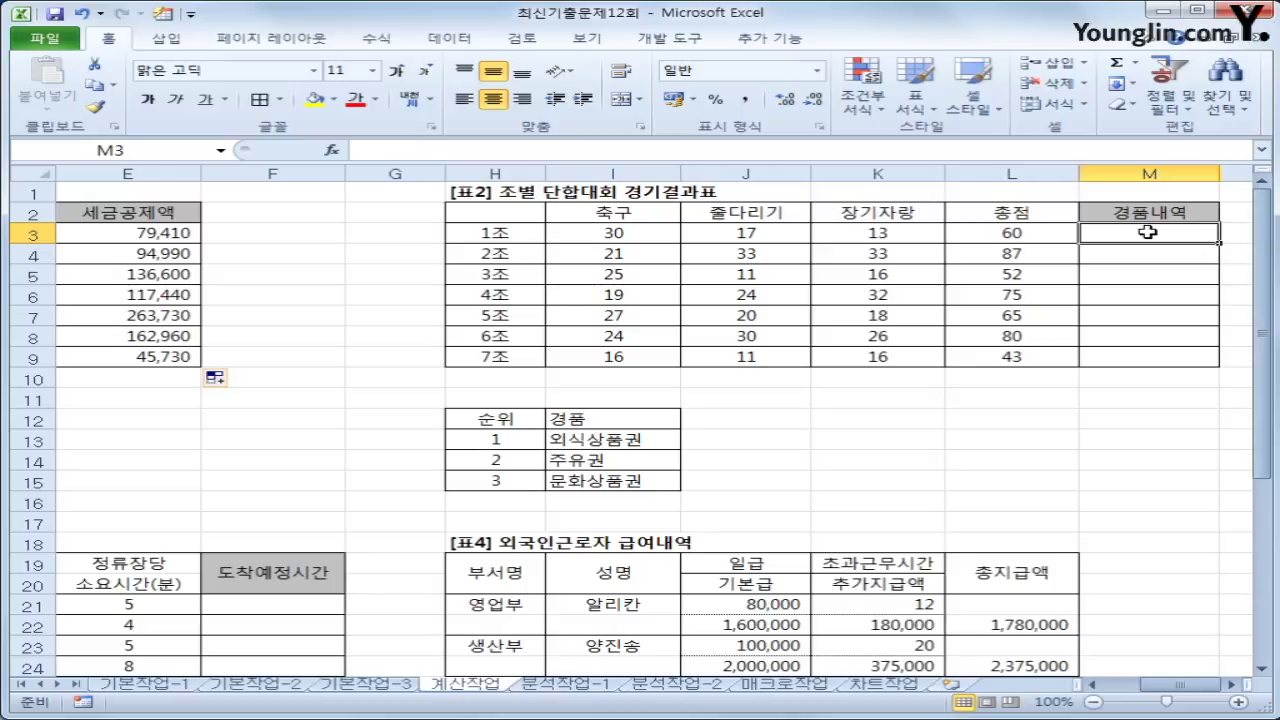
pyautogui.write('=')
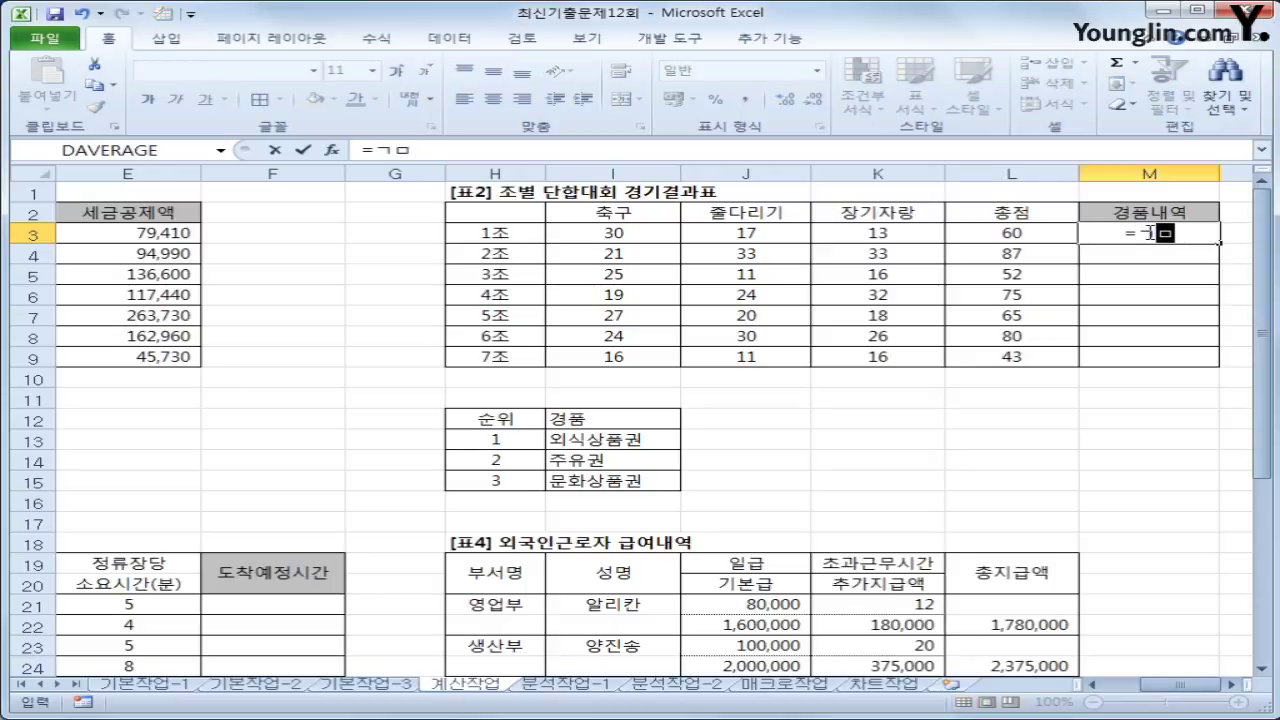
pyautogui.write('rank(')
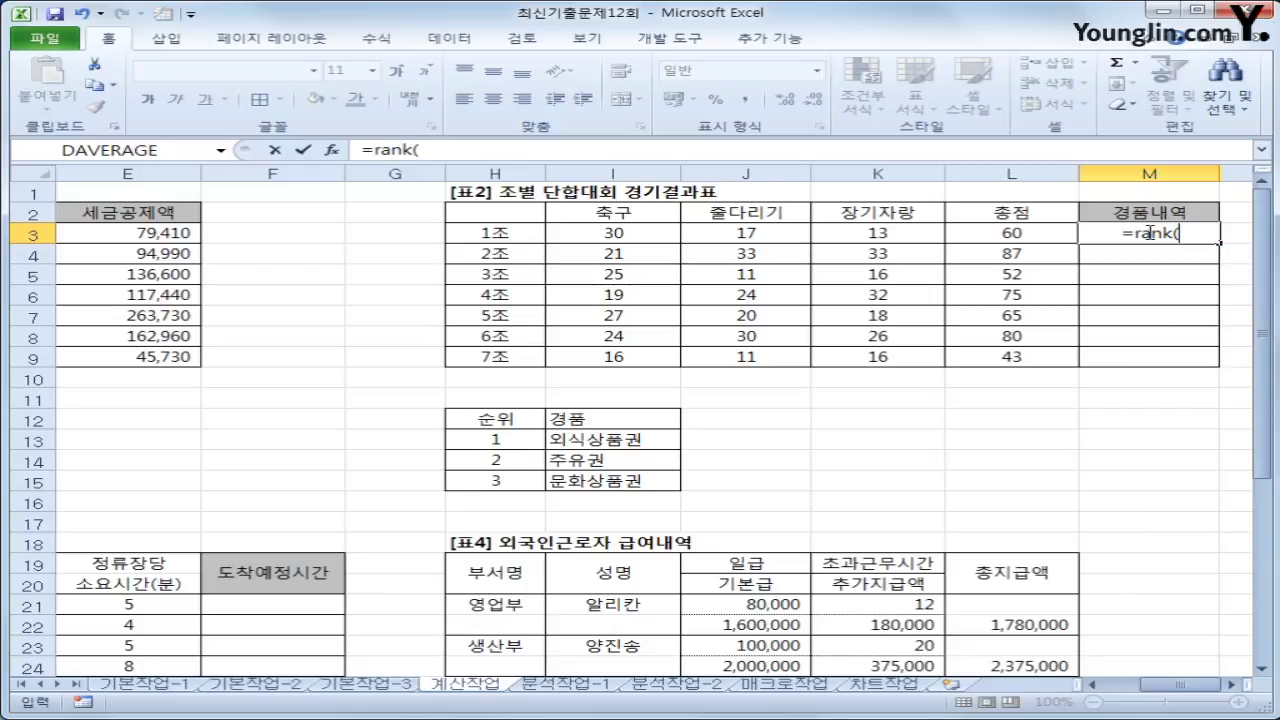
pyautogui.click(1047, 239)
pyautogui.write(',')
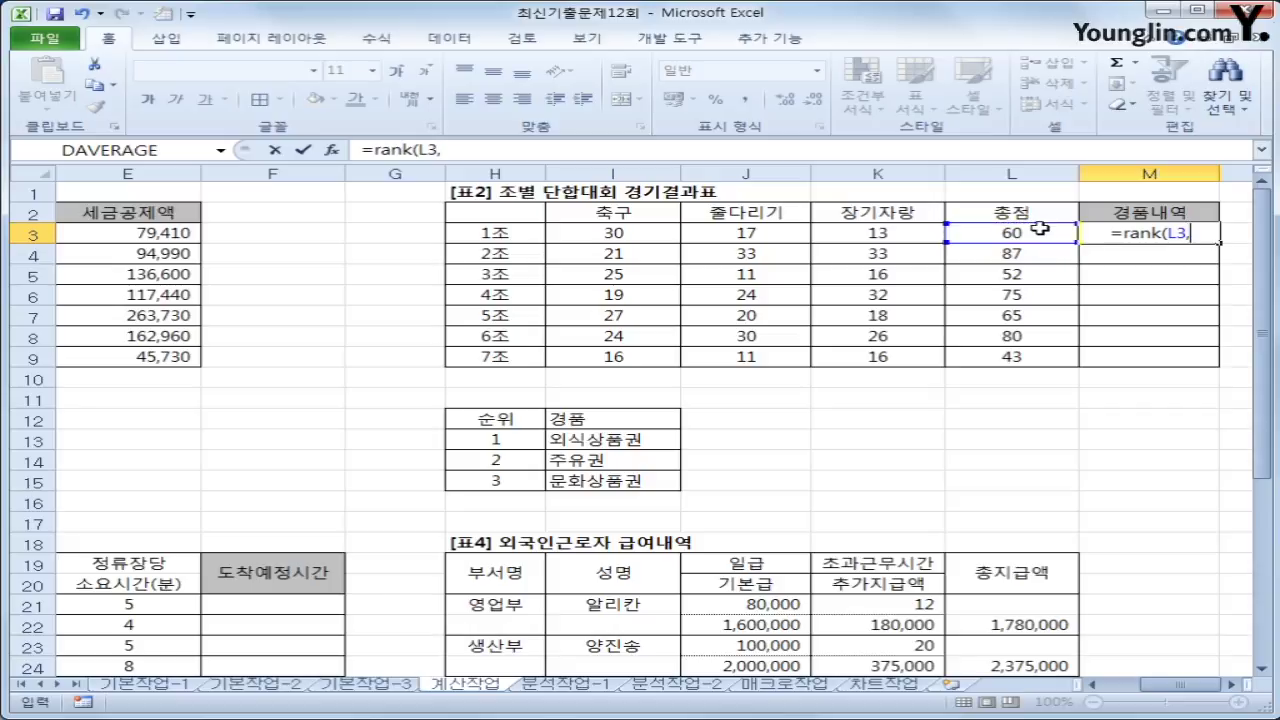
# Set the absolute range $L$3:$L$9 as the ranking reference and enter the formula in M3.
pyautogui.click(1037, 238)
pyautogui.moveTo(1037, 238); pyautogui.dragTo(1056, 366)
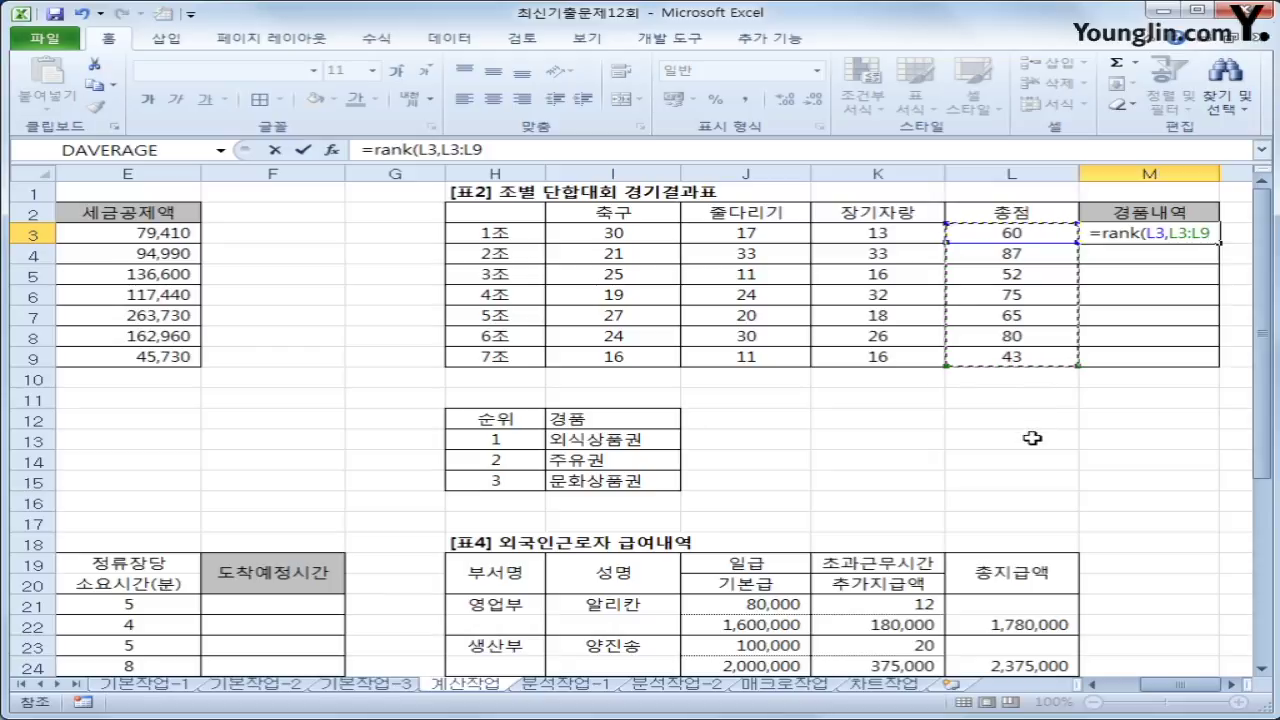
pyautogui.press('F4')
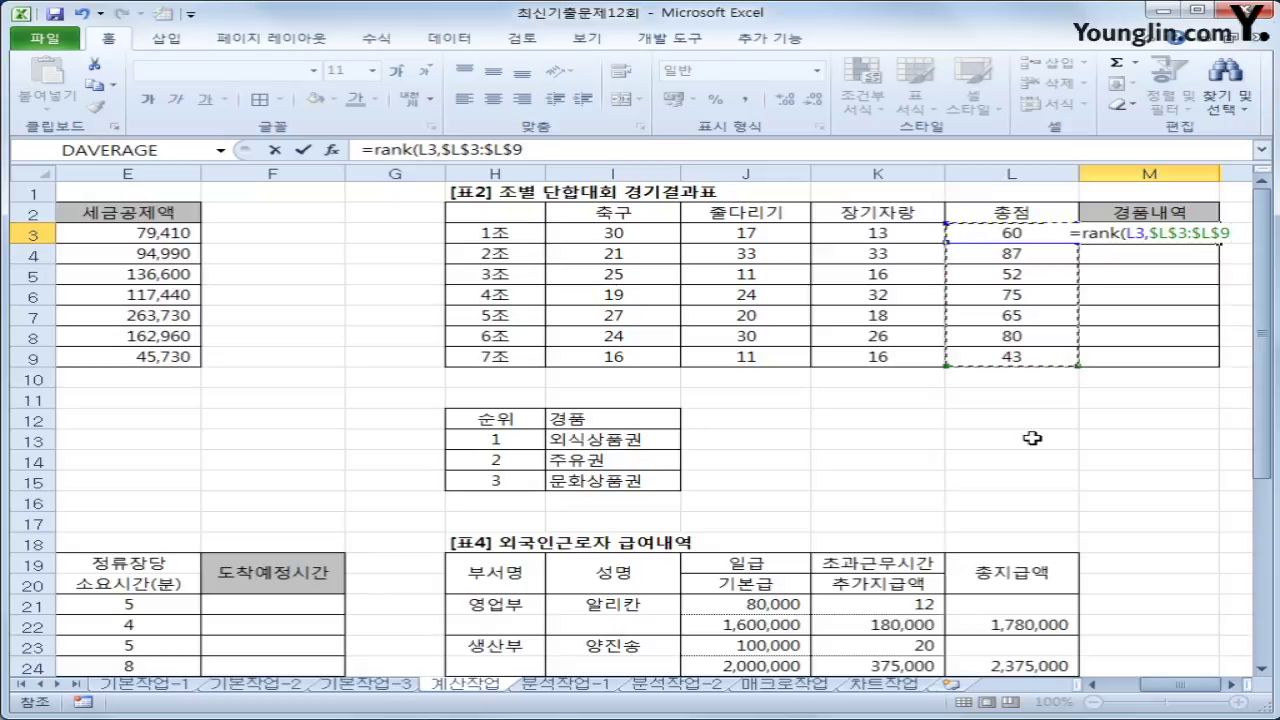
pyautogui.write(')')
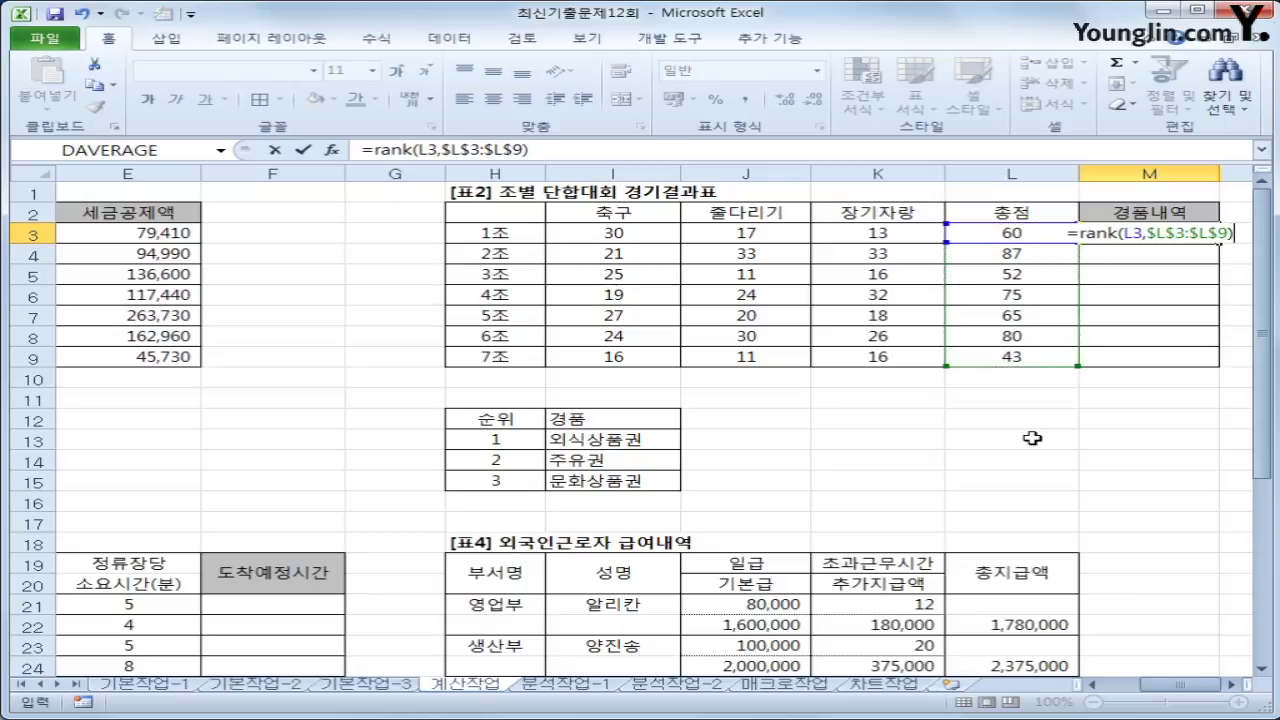
pyautogui.press('Return')
# Fill the RANK formula from M3 down to M9 and check the copied formula in M9.
pyautogui.click(1190, 234)
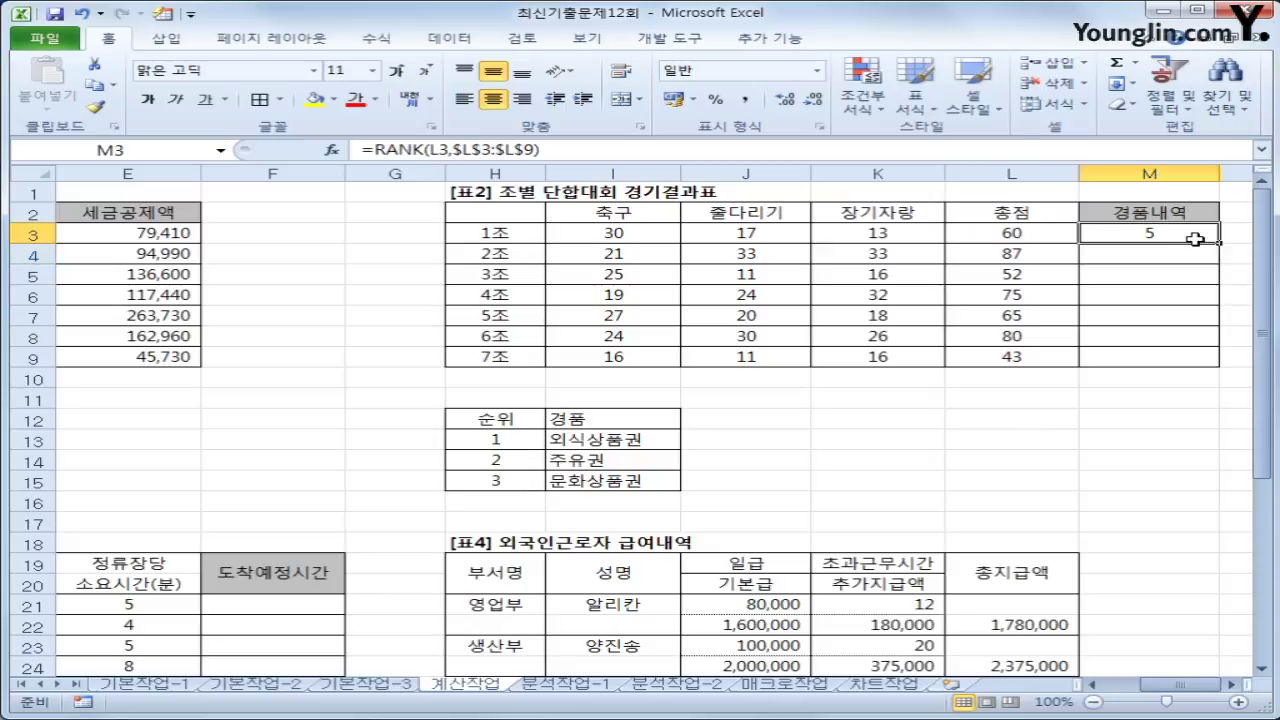
pyautogui.moveTo(1219, 243); pyautogui.dragTo(1224, 362)
pyautogui.click(1165, 358)
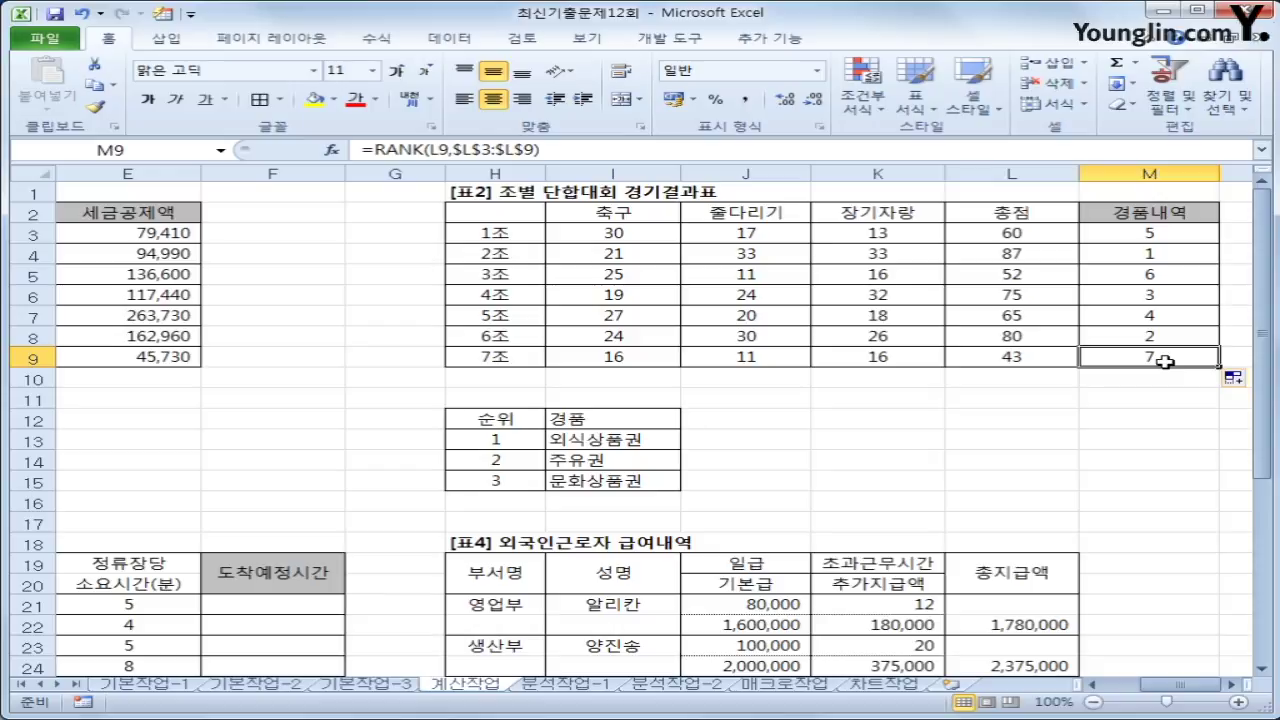
# Wrap the RANK formula in M3 of 표2 in a CHOOSE function, using the rank as the index number.
pyautogui.click(1168, 240)
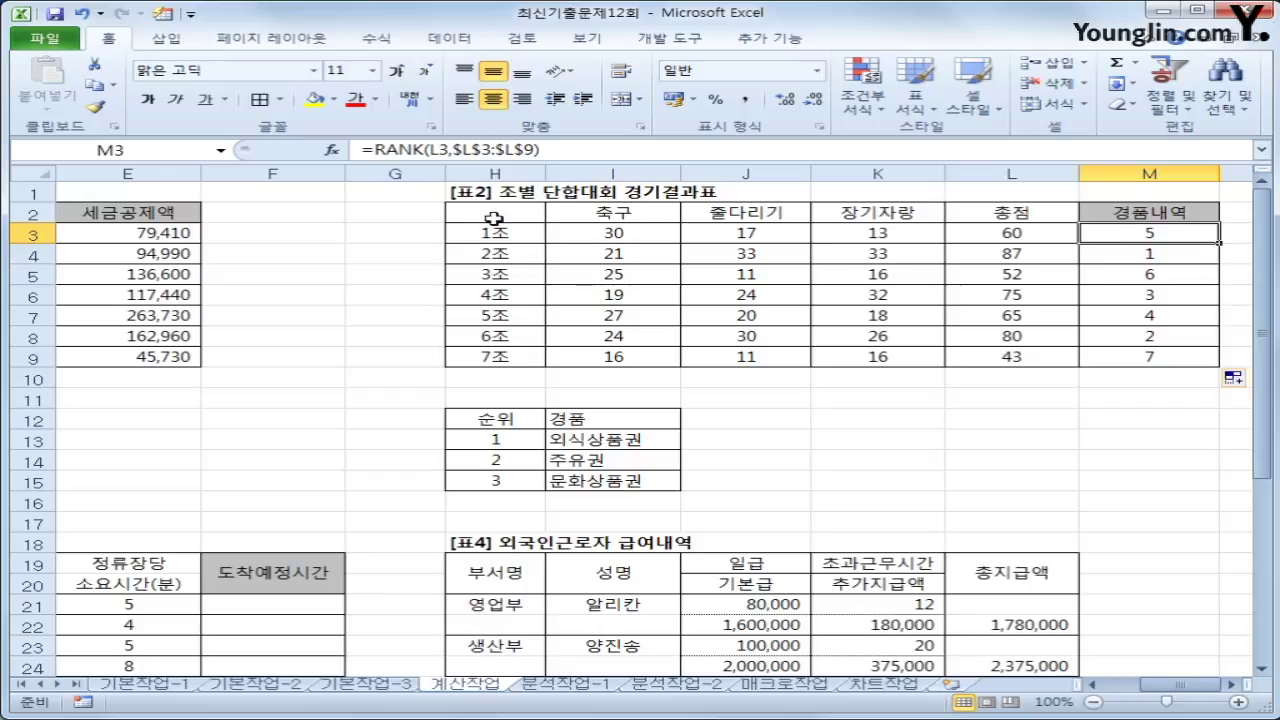
pyautogui.click(372, 150)
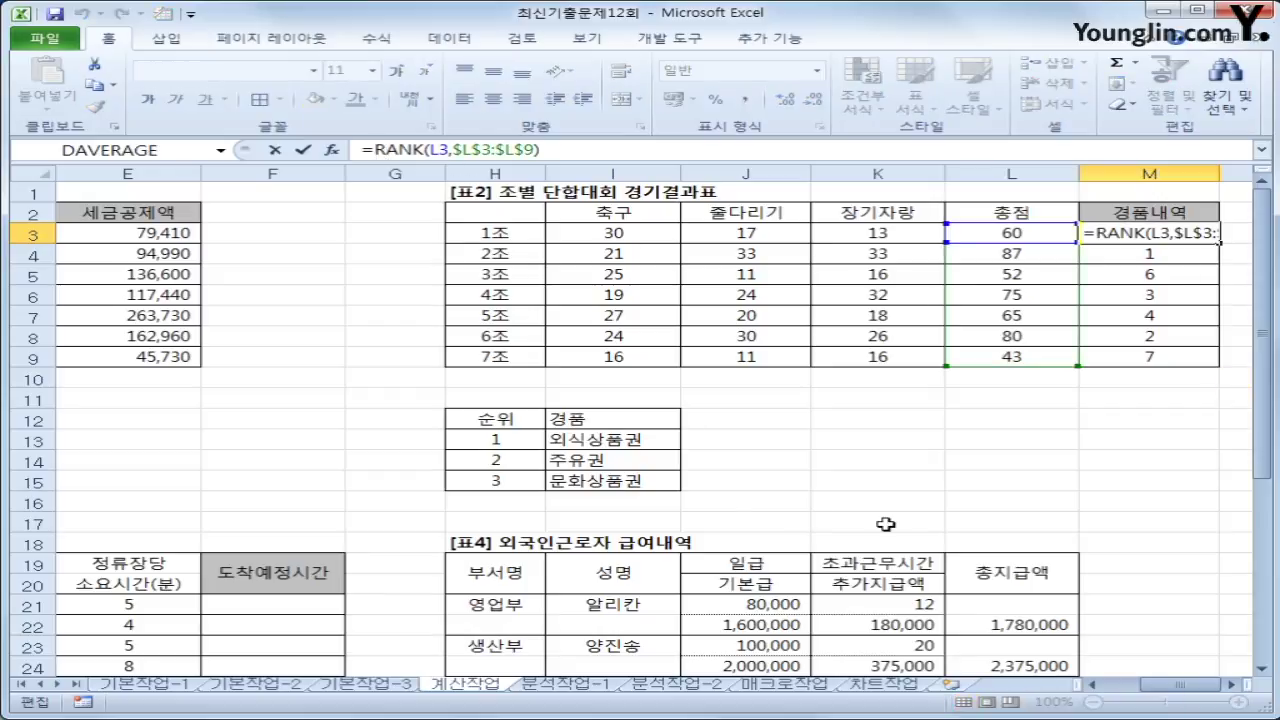
pyautogui.write('cho')
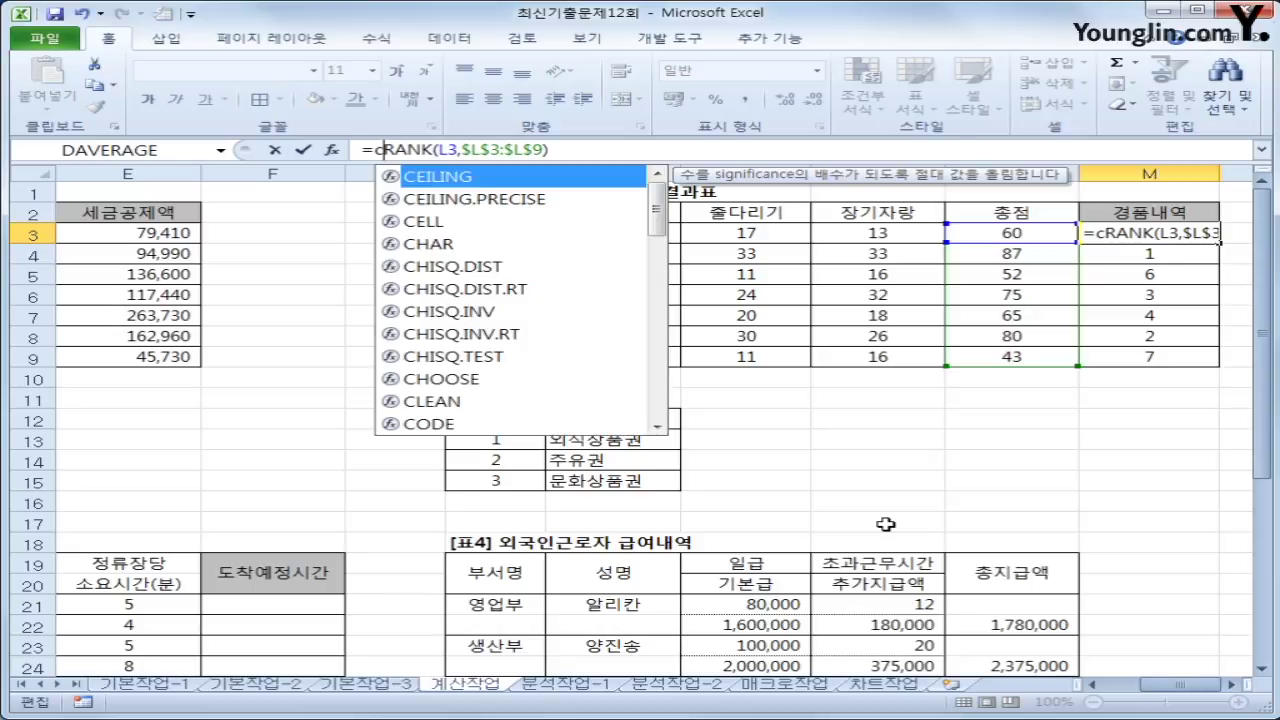
pyautogui.press('Tab')
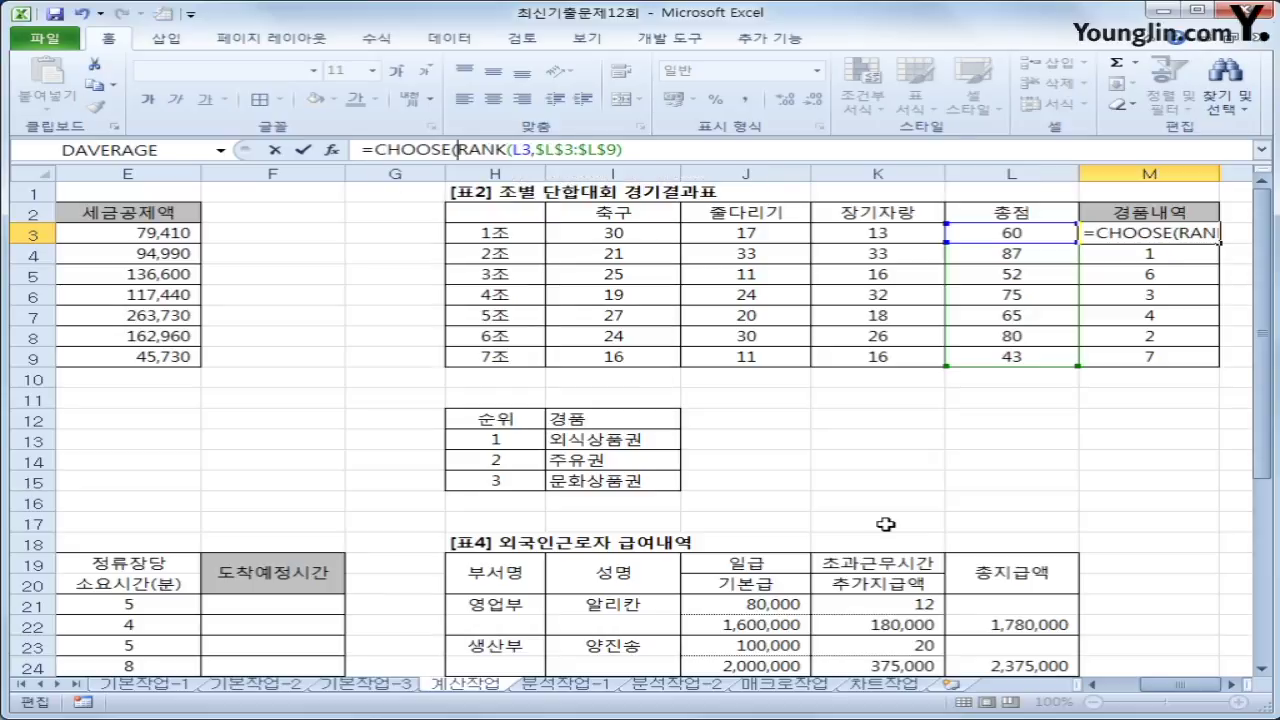
pyautogui.click(644, 148)
pyautogui.write(',')
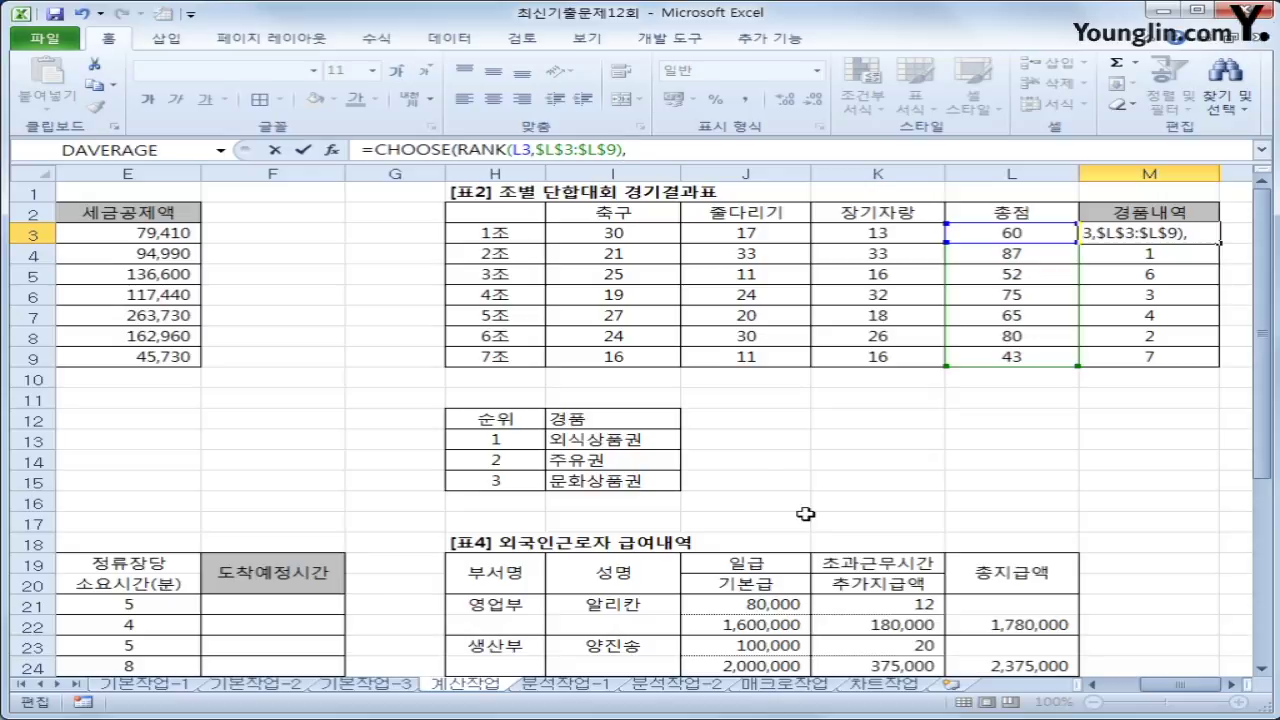
# Add the prize cells $I$13, $I$14 and $I$15 as absolute references for the first three CHOOSE values.
pyautogui.click(628, 444)
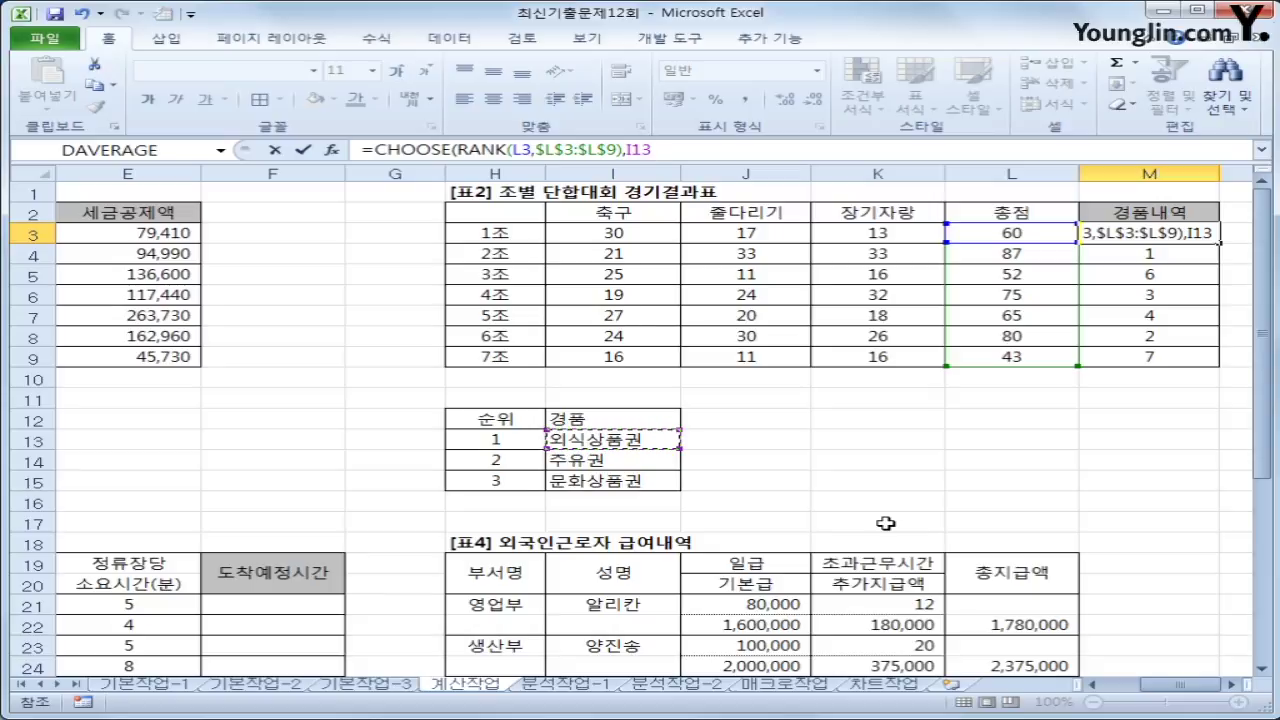
pyautogui.press('F4')
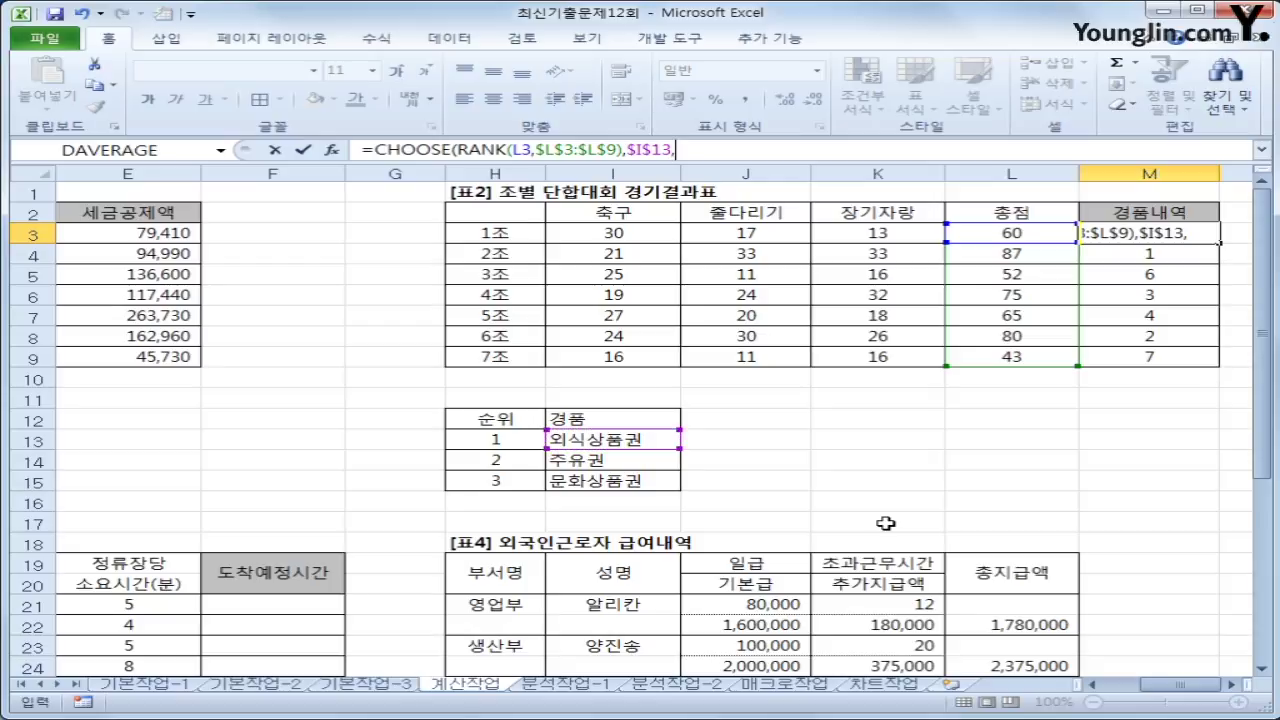
pyautogui.write(',')
pyautogui.click(670, 458)
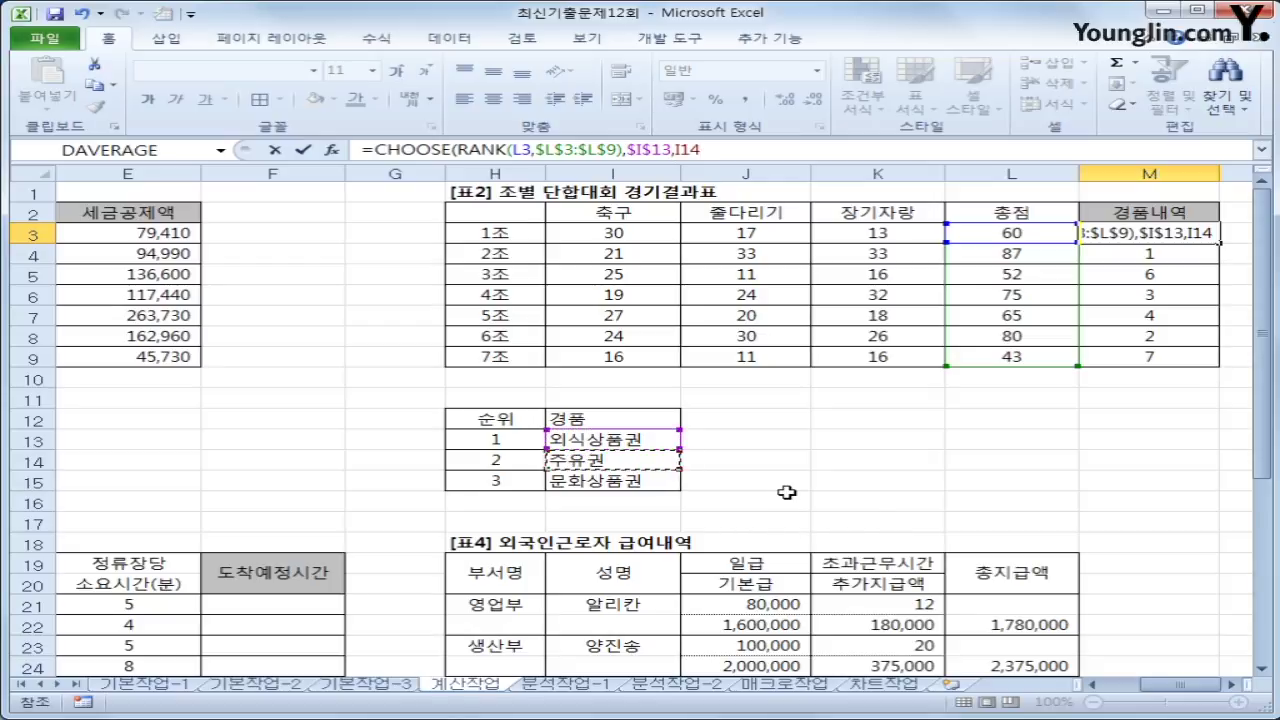
pyautogui.press('F4')
pyautogui.write(',')
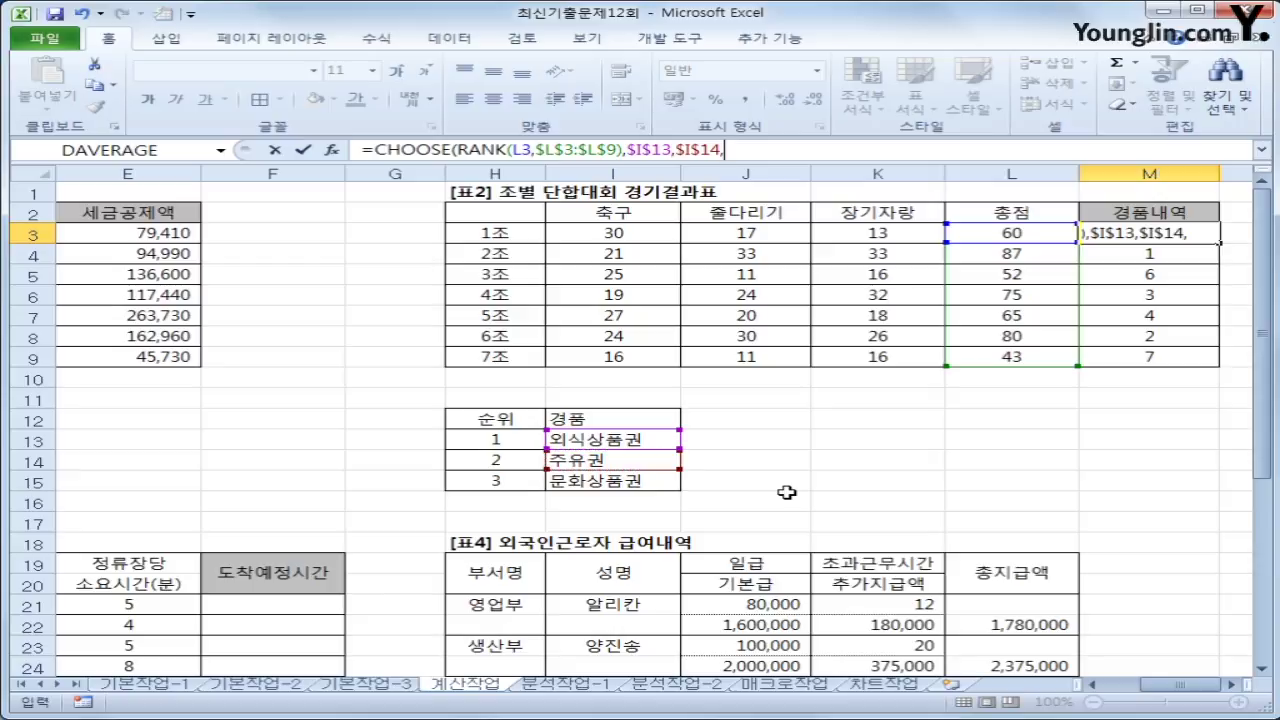
pyautogui.click(650, 489)
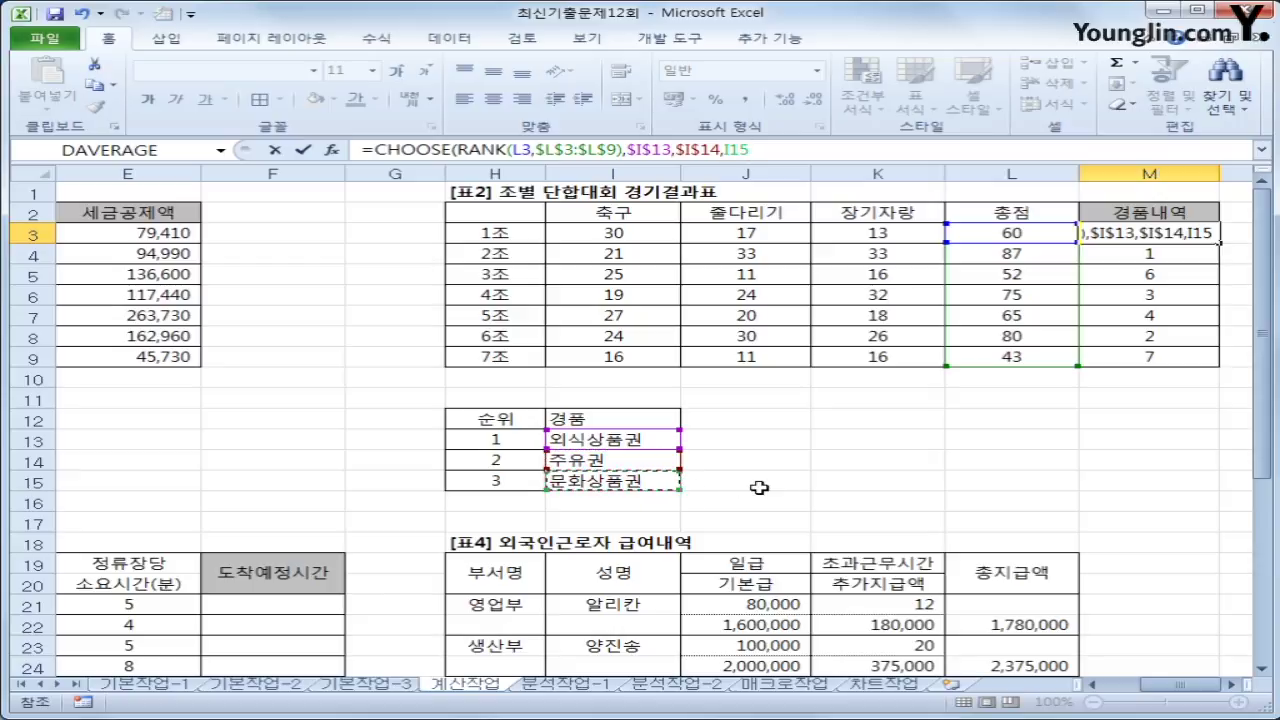
pyautogui.press('F4')
pyautogui.write(',')
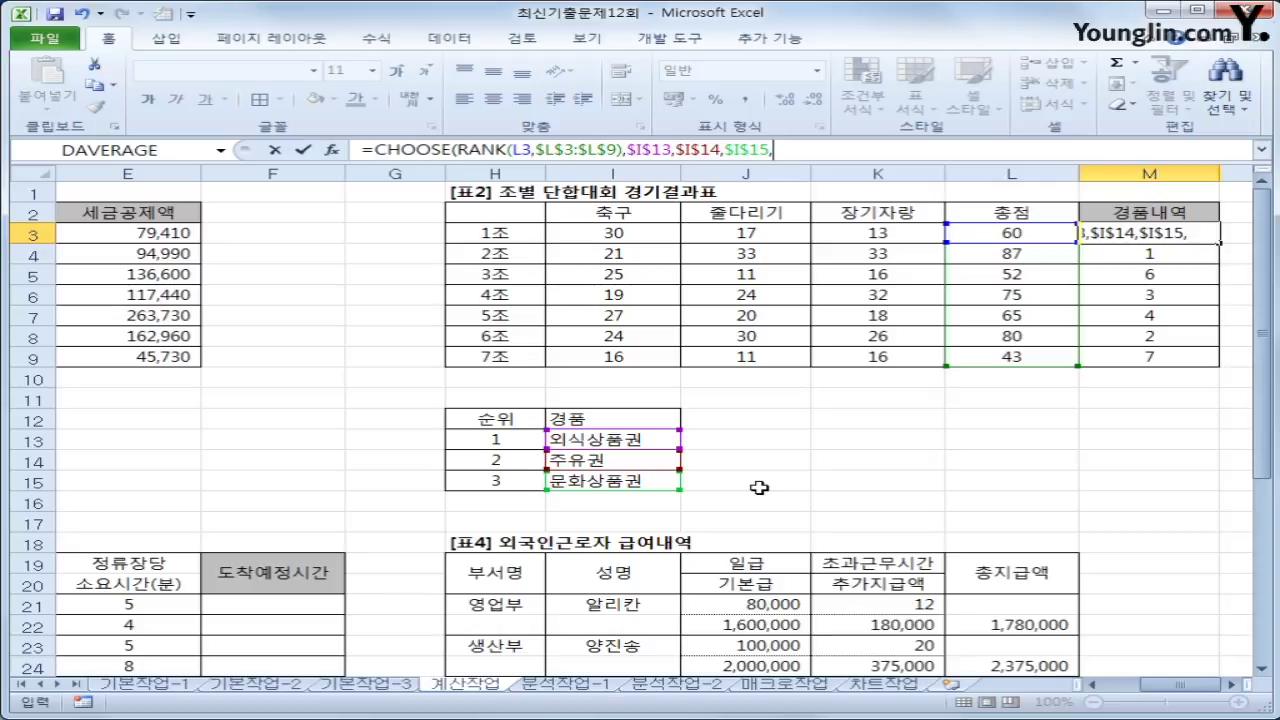
# Add four empty strings ("") as the CHOOSE values for ranks 4 to 7 and enter the formula in M3.
pyautogui.write('"",""')
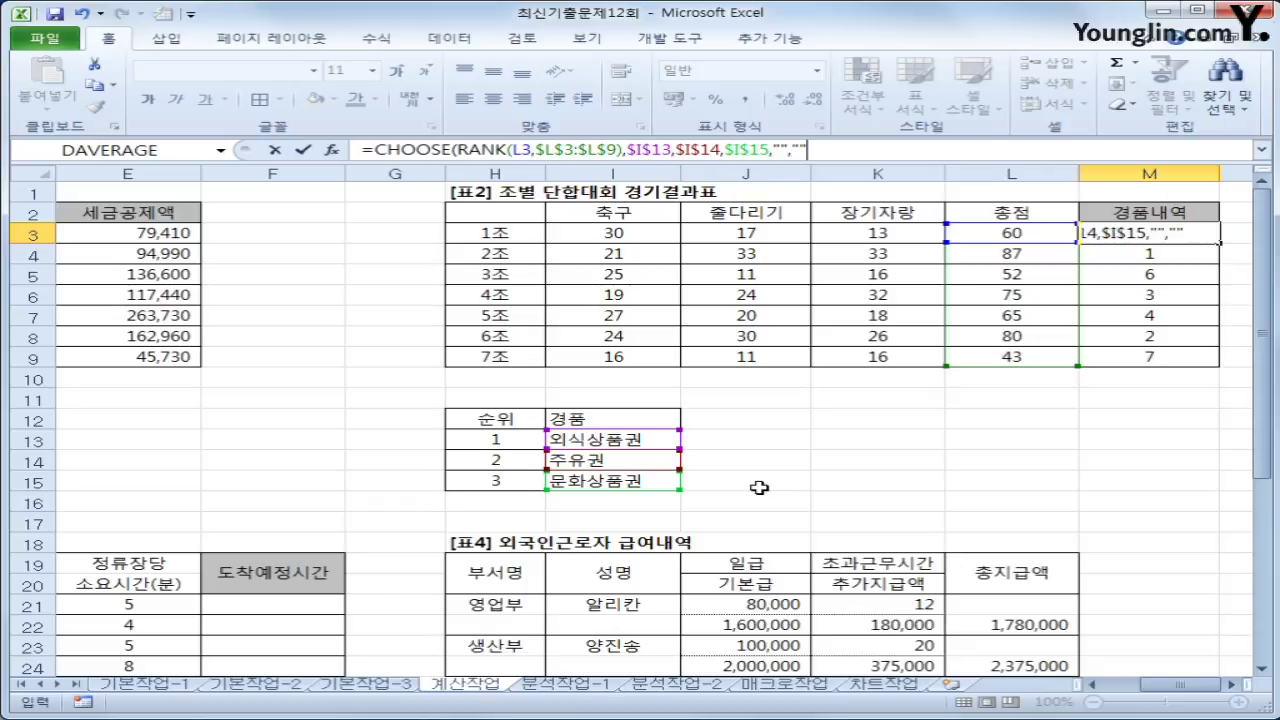
pyautogui.write(',"",""')
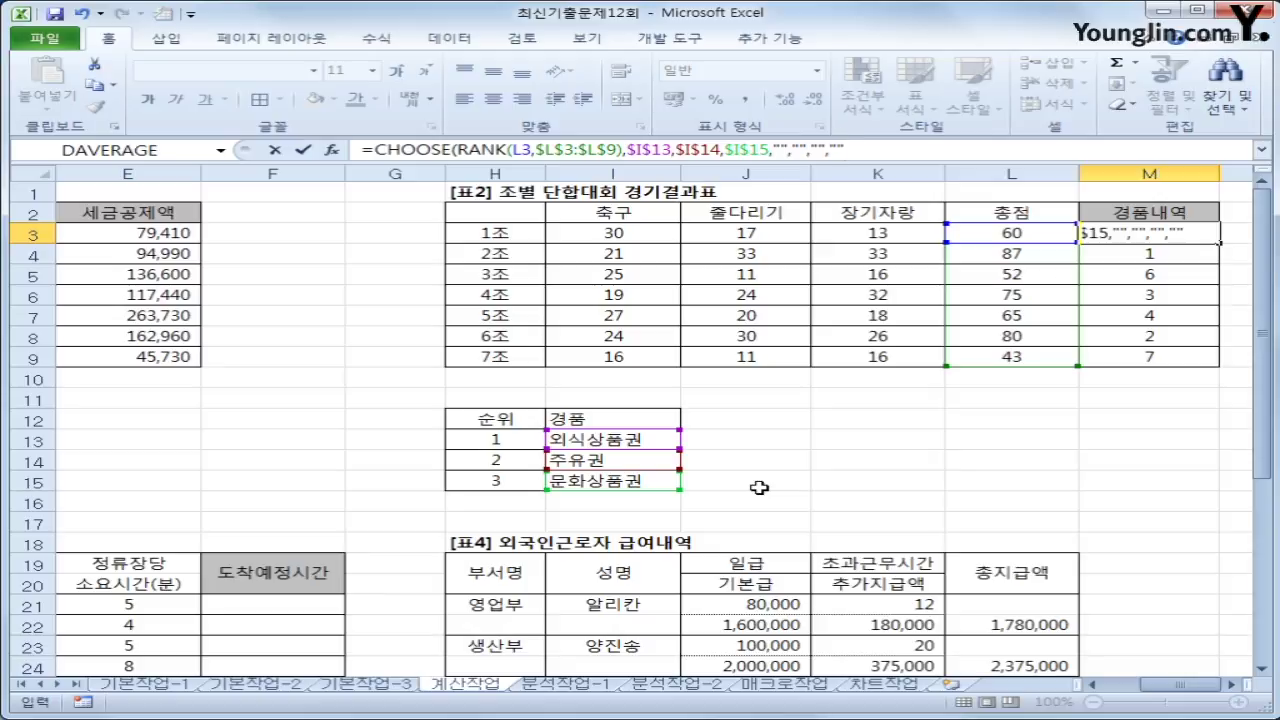
pyautogui.write(')')
pyautogui.press('Return')
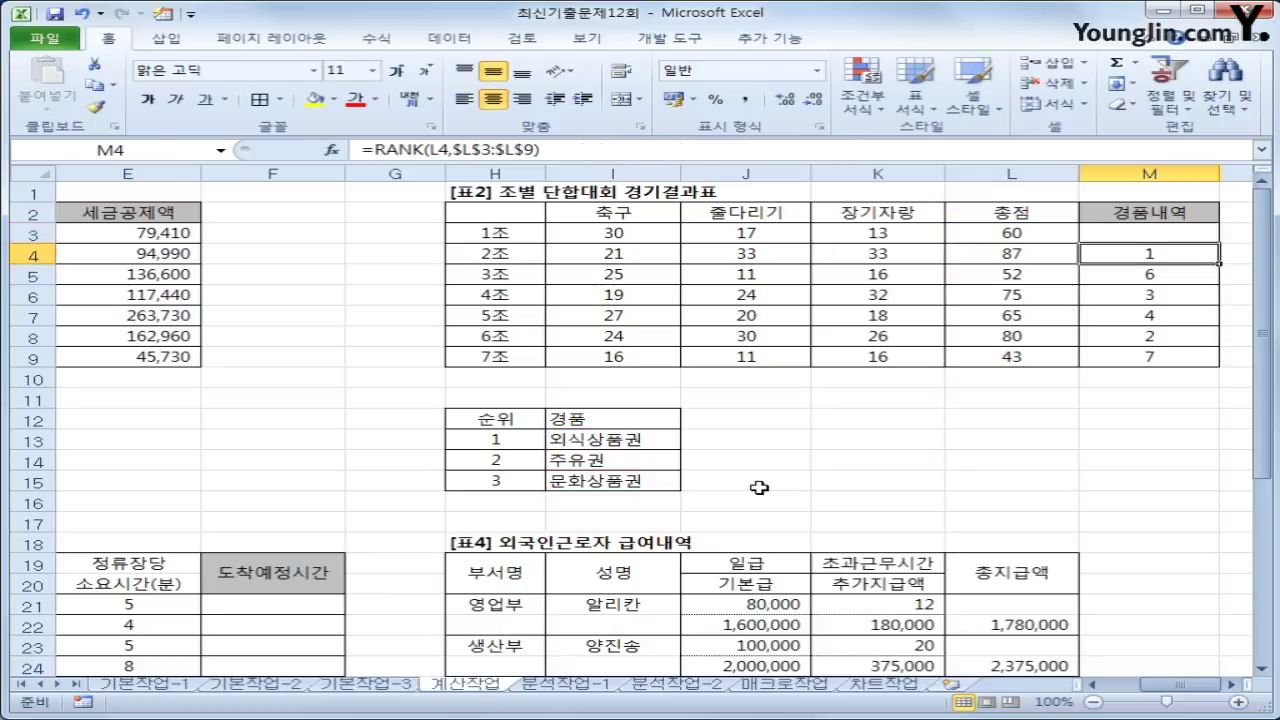
# Fill the CHOOSE formula from M3 down to M9 in the 경품내역 column.
pyautogui.click(1170, 235)
pyautogui.moveTo(1222, 242); pyautogui.dragTo(1219, 363)
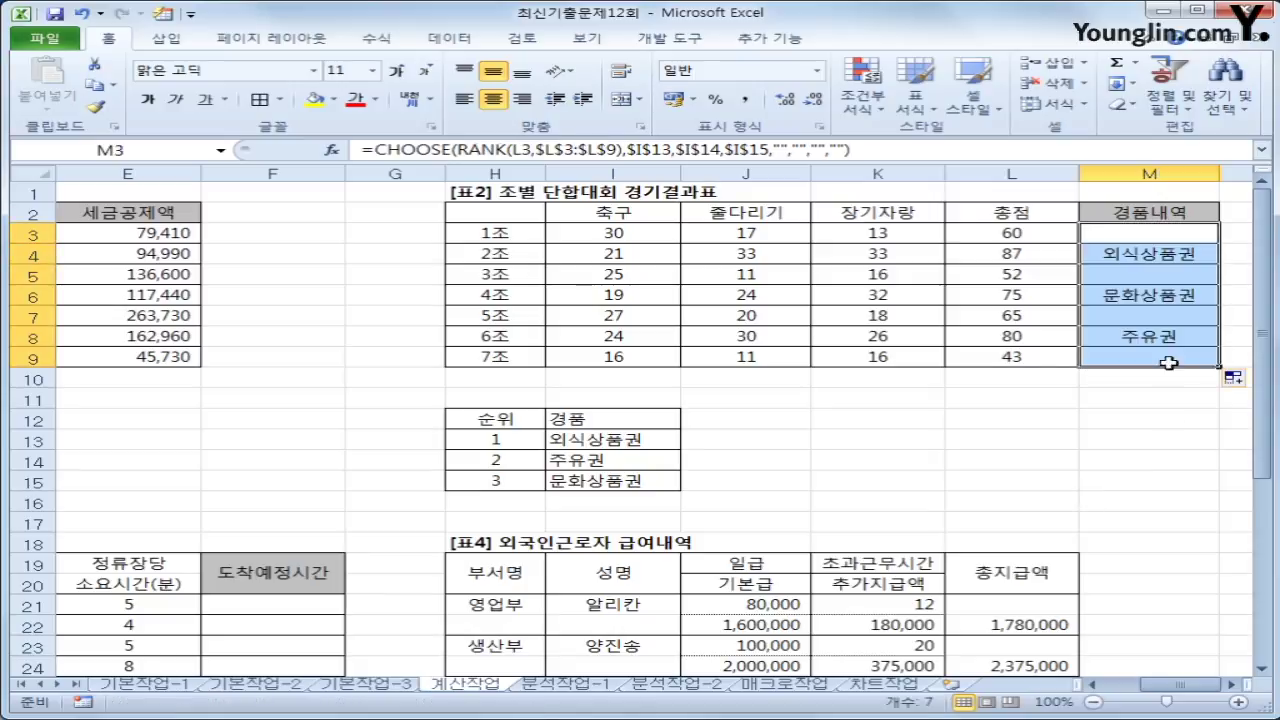
pyautogui.click(1170, 238)
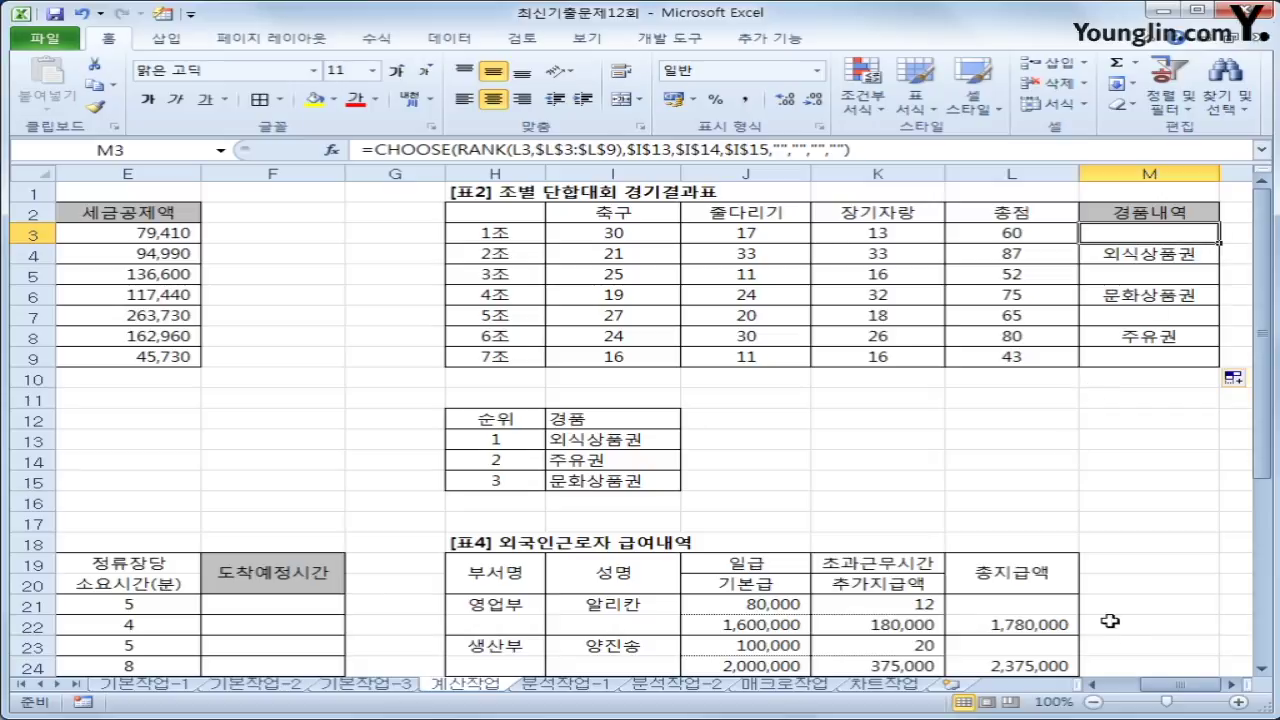
# Examine the departure time, number of stops and minutes per stop in row 21 of the 표3 bus timetable.
pyautogui.moveTo(1161, 687); pyautogui.dragTo(1121, 687)
pyautogui.scroll(-5, 702, 513)
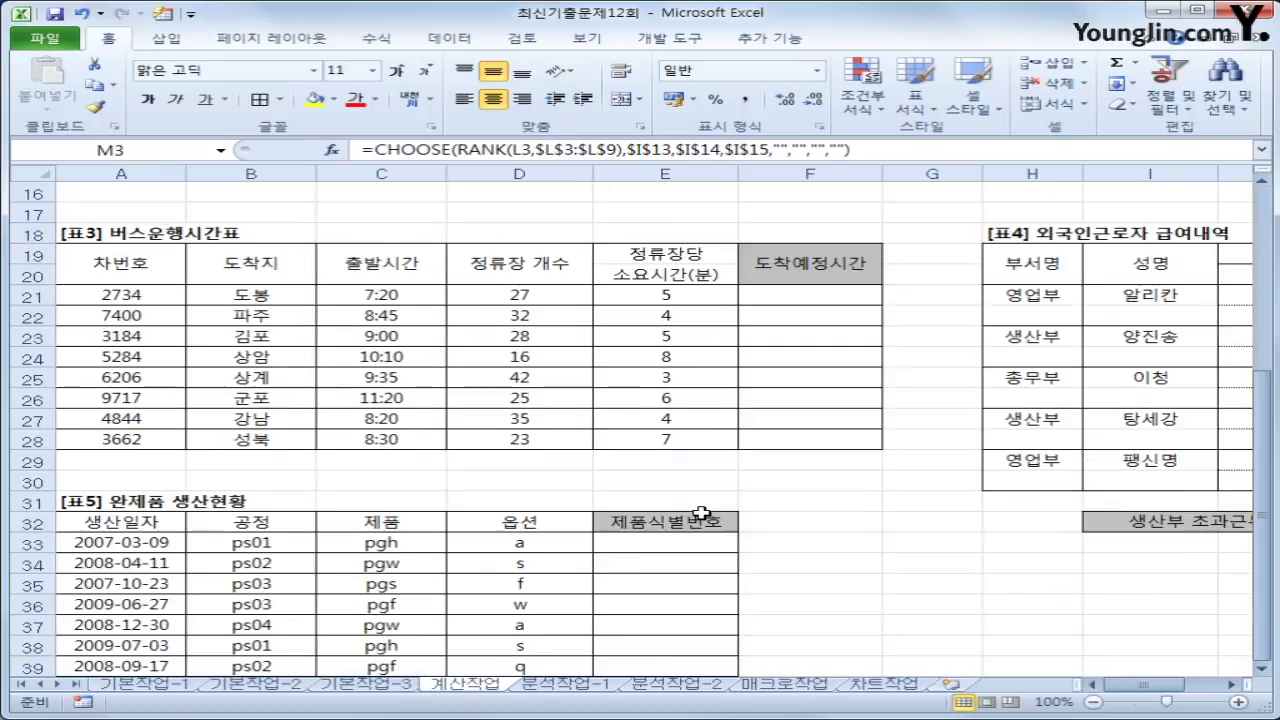
pyautogui.click(1263, 672)
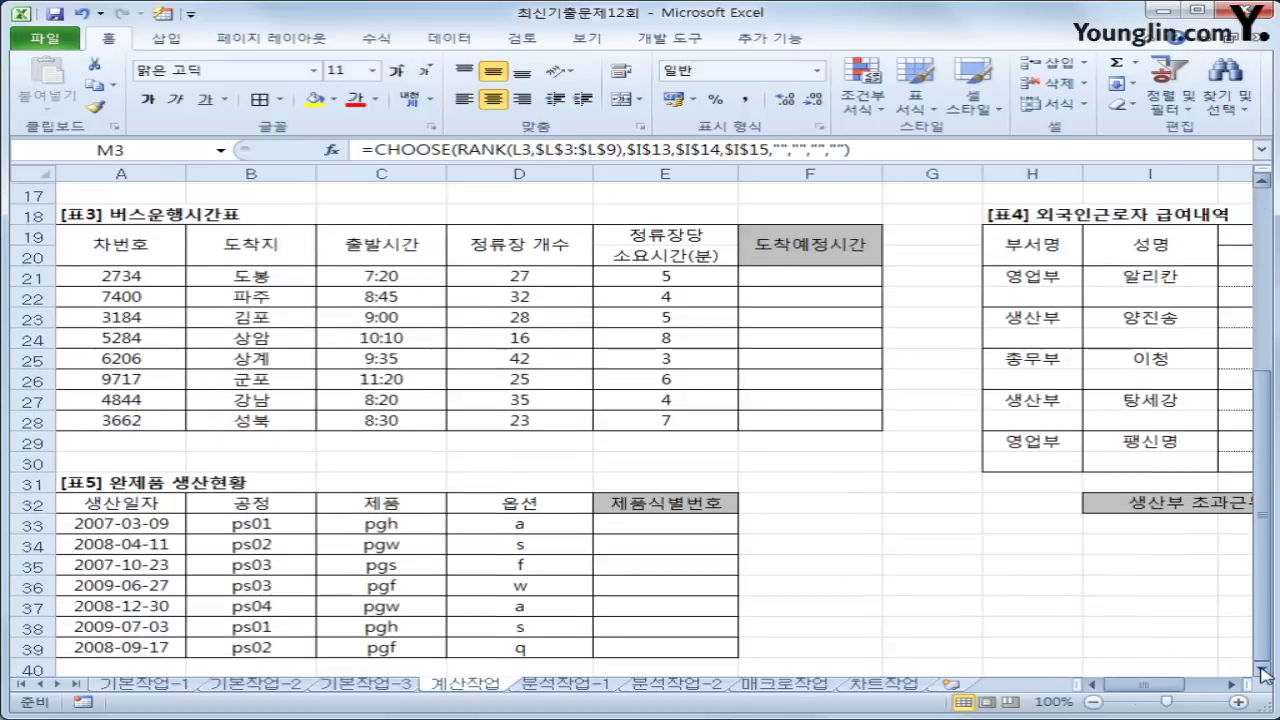
pyautogui.click(1263, 672)
pyautogui.click(806, 259)
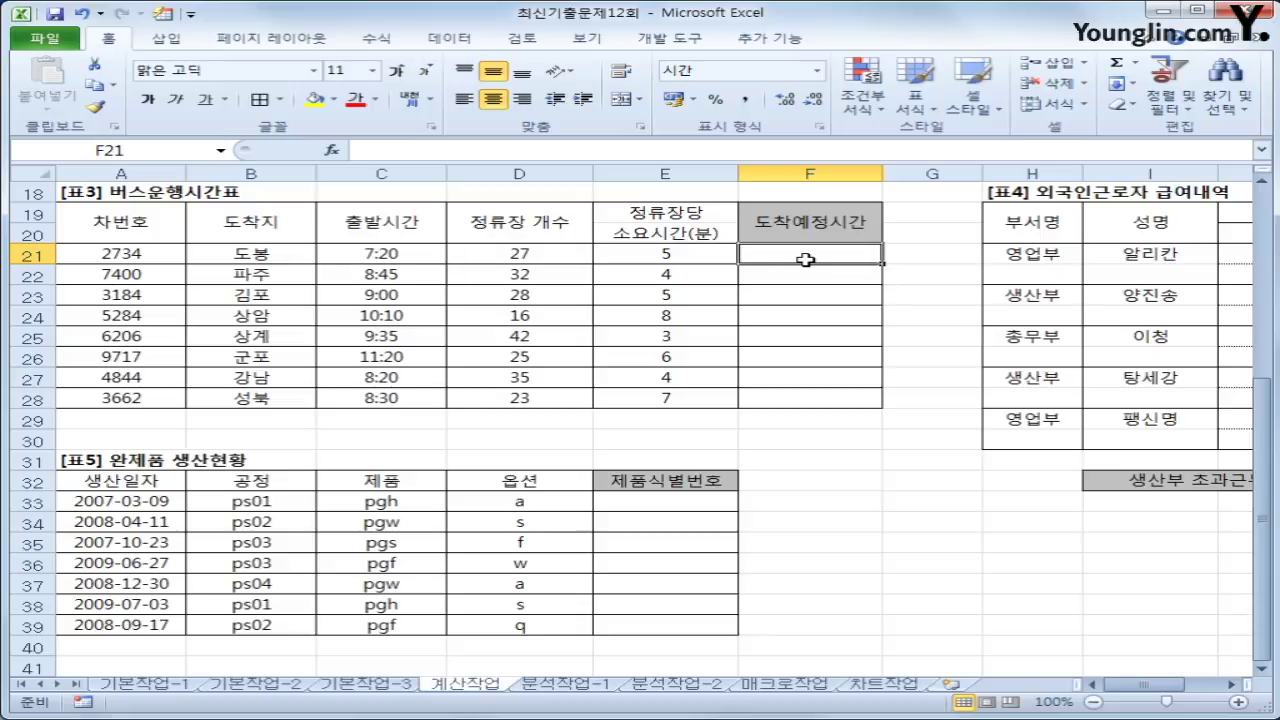
pyautogui.click(408, 251)
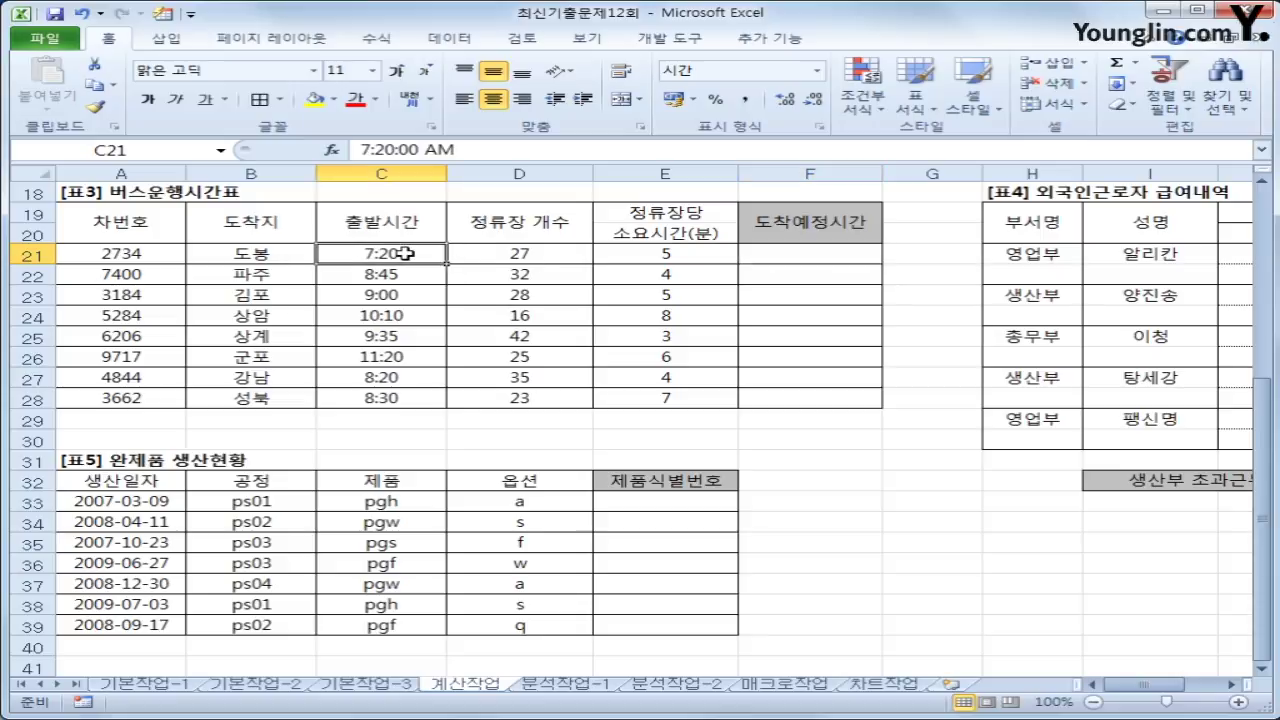
pyautogui.click(531, 256)
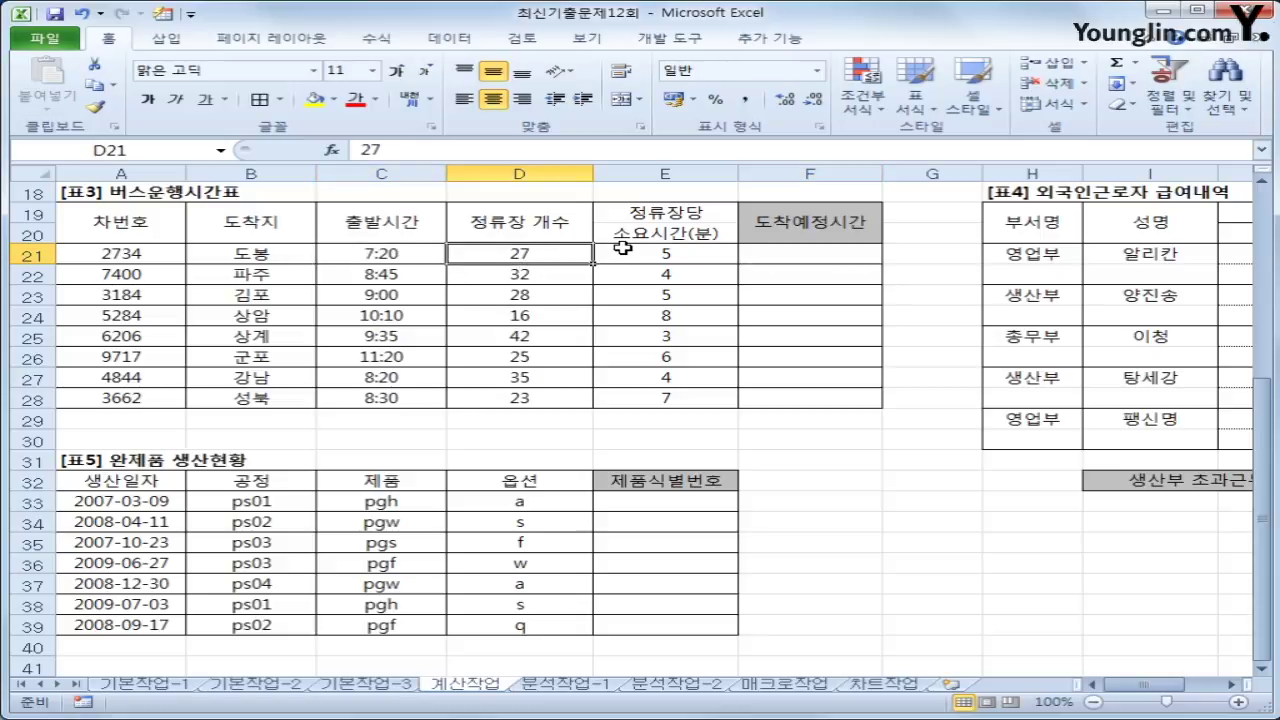
pyautogui.click(621, 251)
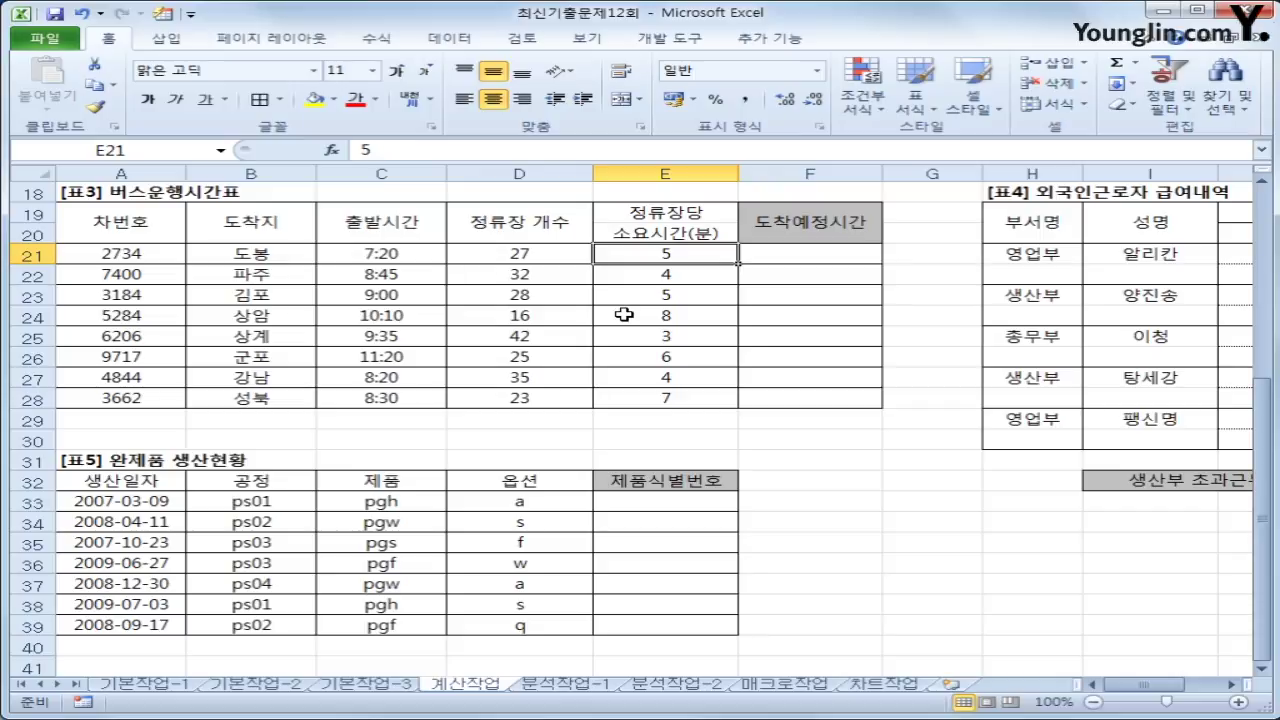
# Begin a TIME formula in 도착예정시간 cell F21 with HOUR(C21) as the hour argument.
pyautogui.click(800, 254)
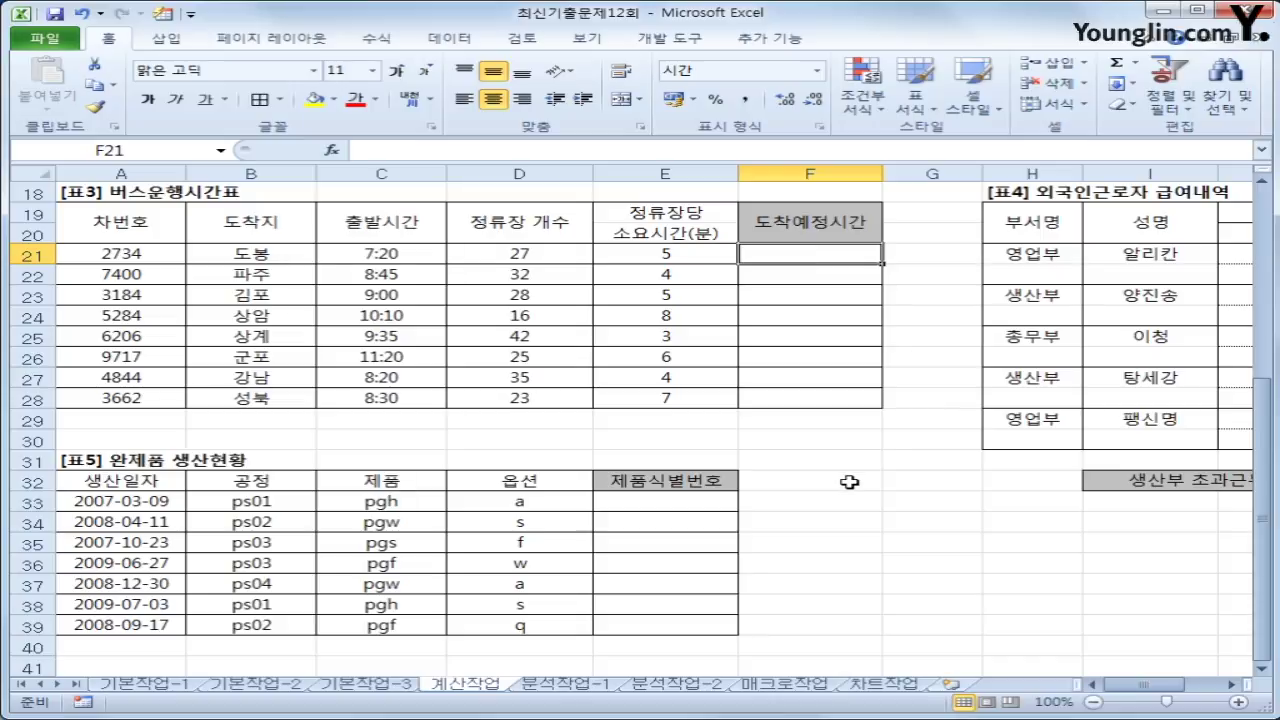
pyautogui.write('=')
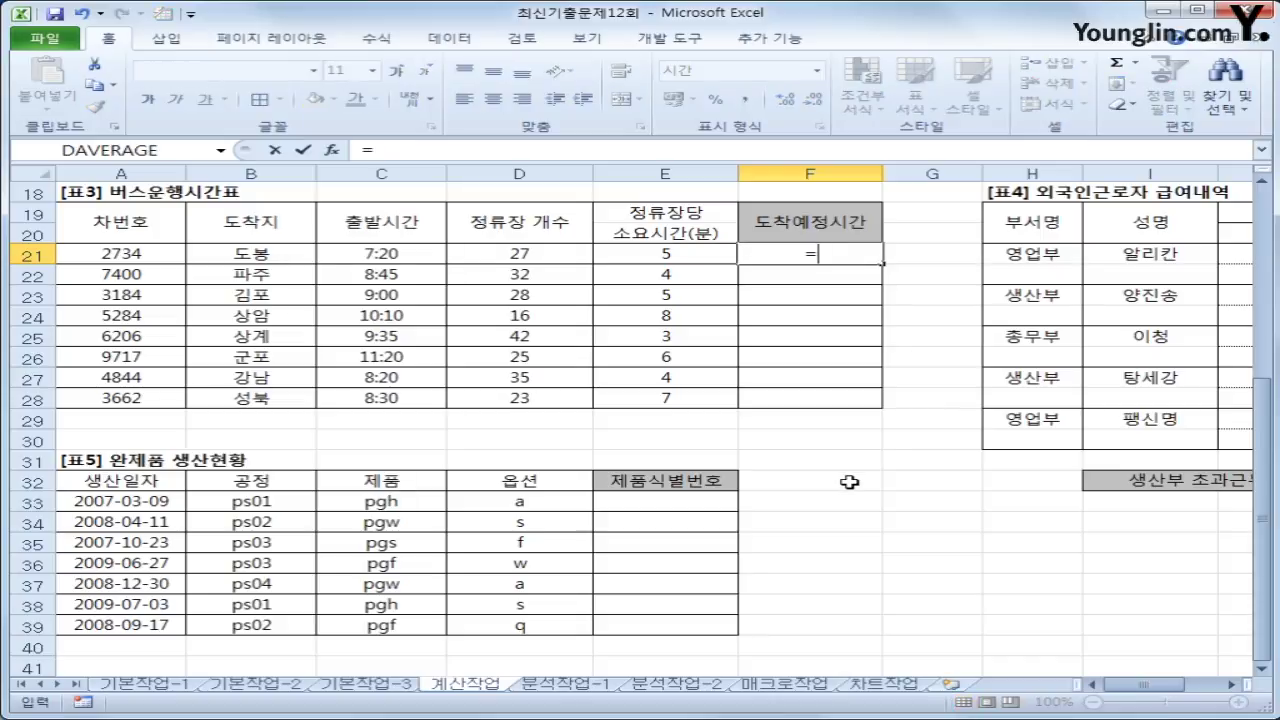
pyautogui.write('time')
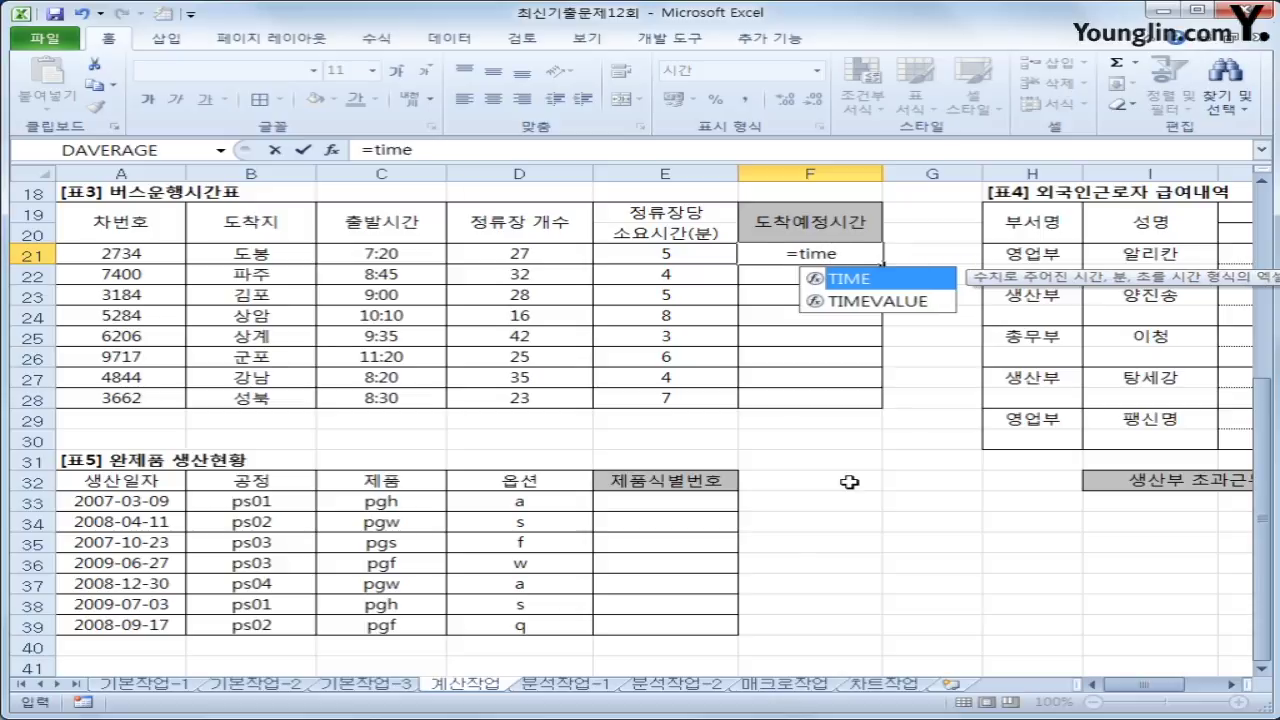
pyautogui.press('Tab')
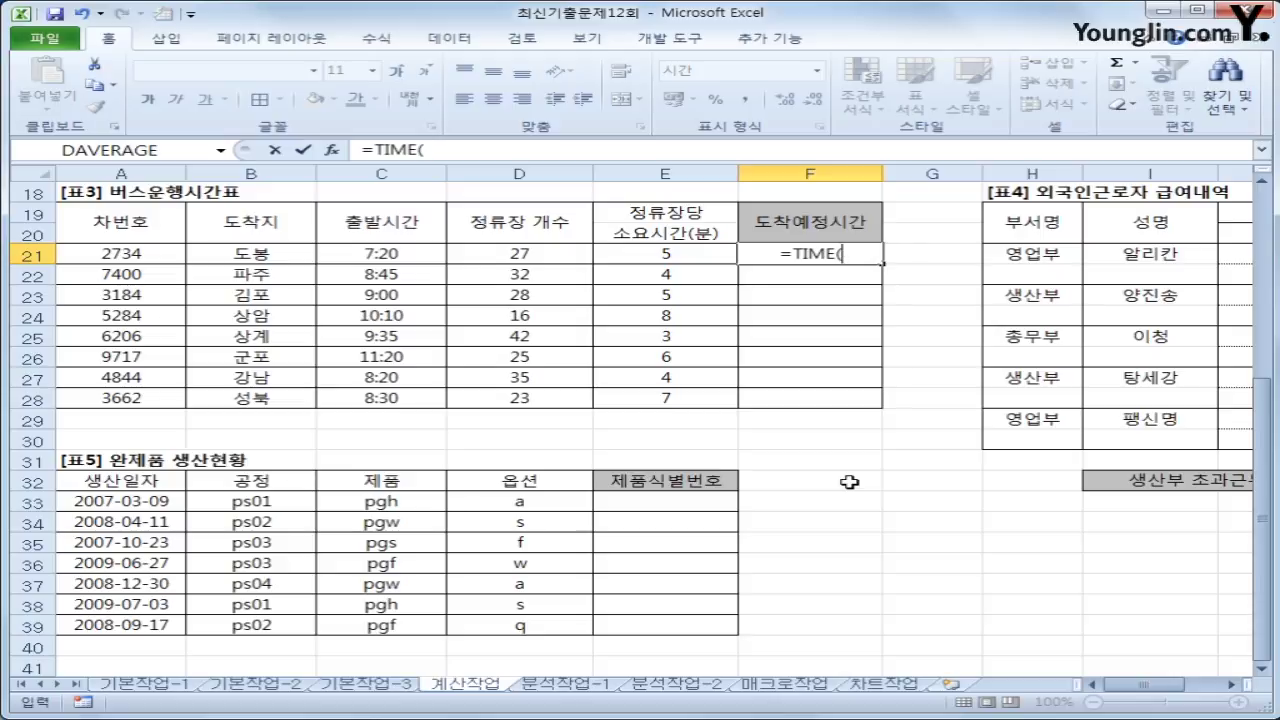
pyautogui.write('hour')
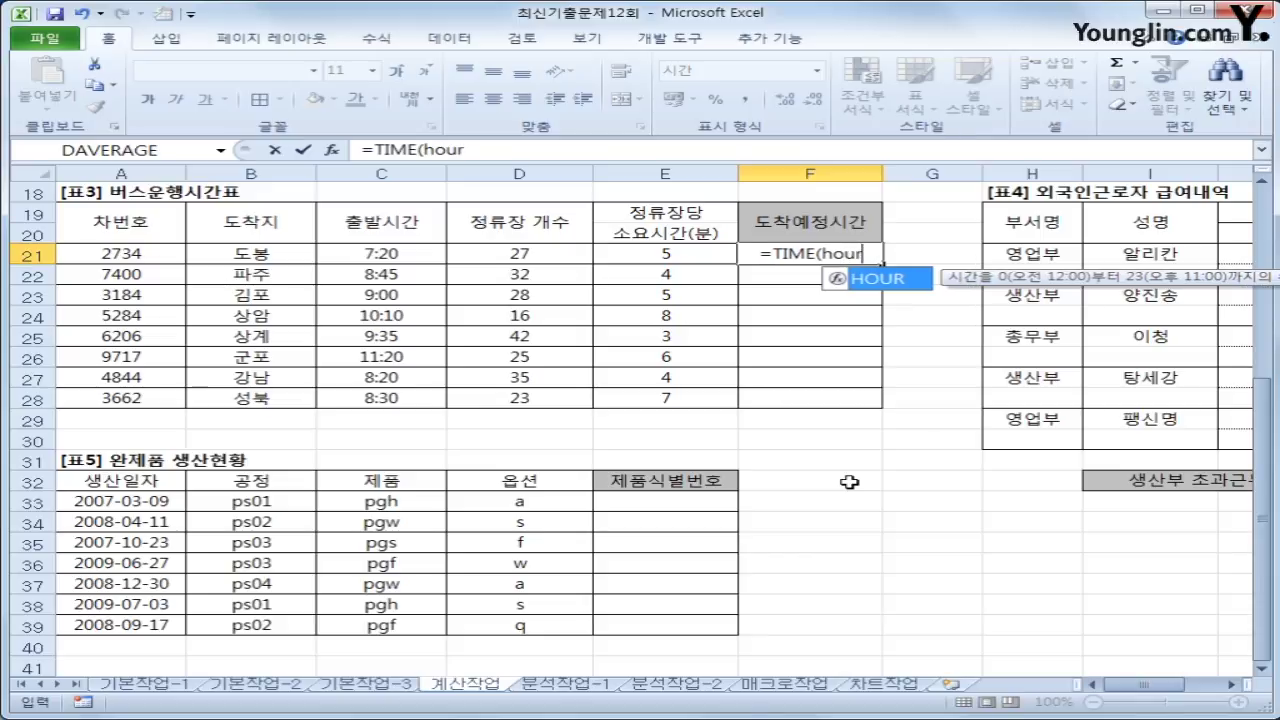
pyautogui.press('Tab')
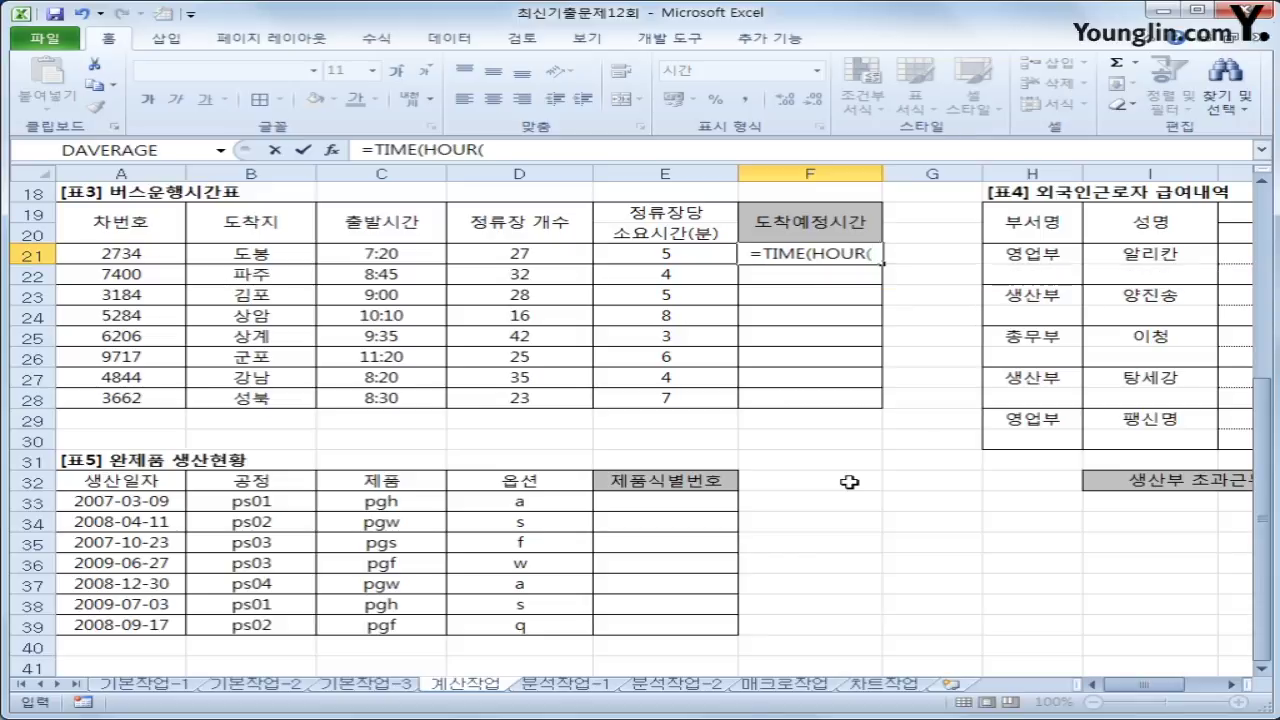
pyautogui.click(417, 255)
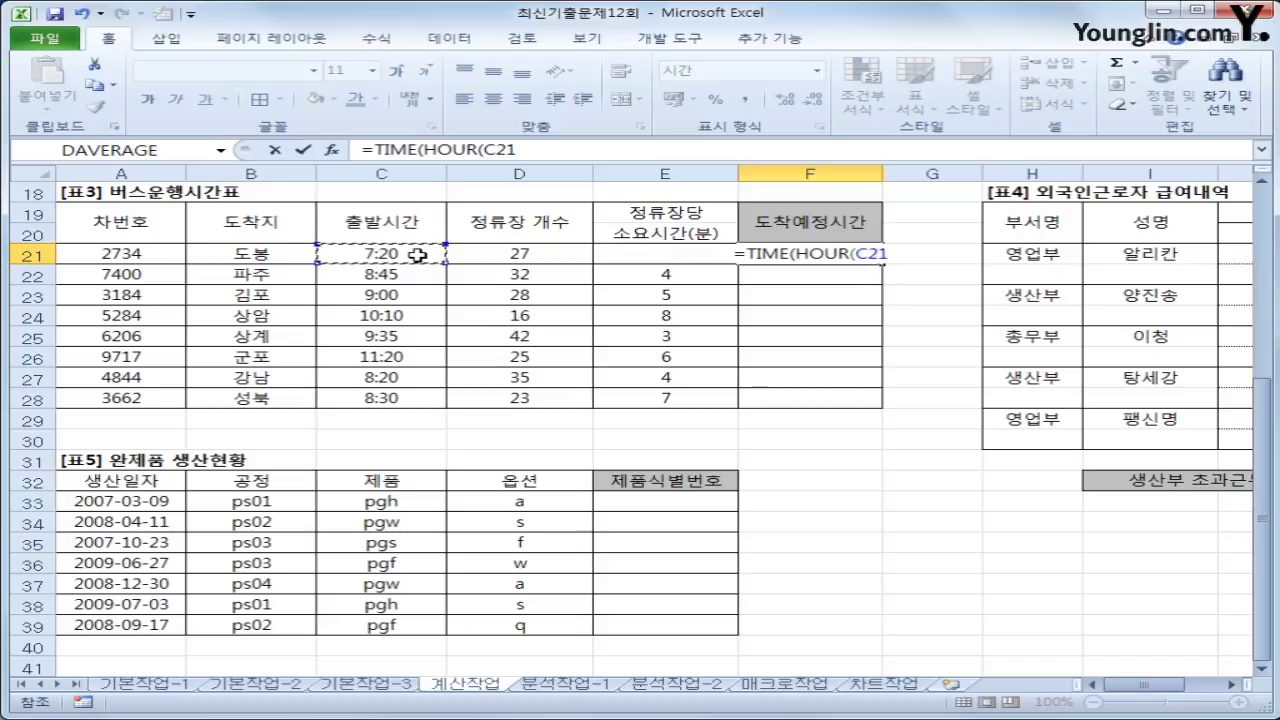
pyautogui.write('),')
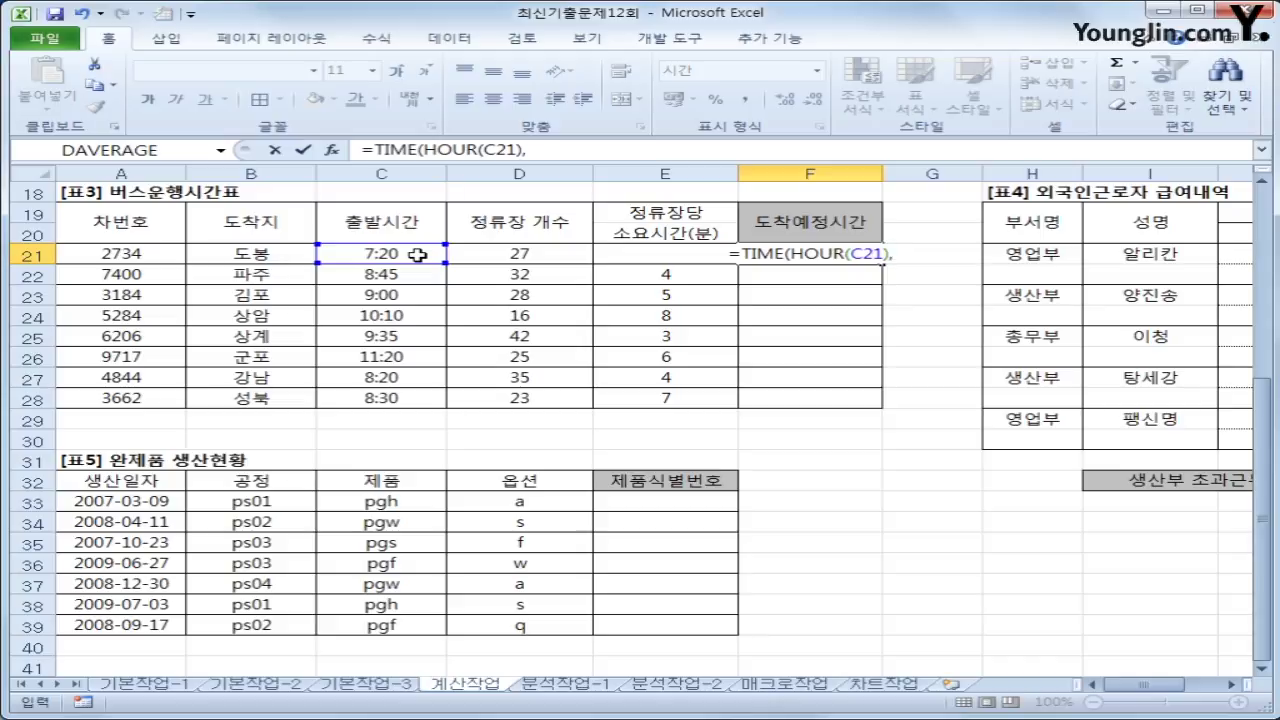
# Add MINUTE(C21)+D21*E21 as the minute argument of the TIME formula in F21.
pyautogui.write('min')
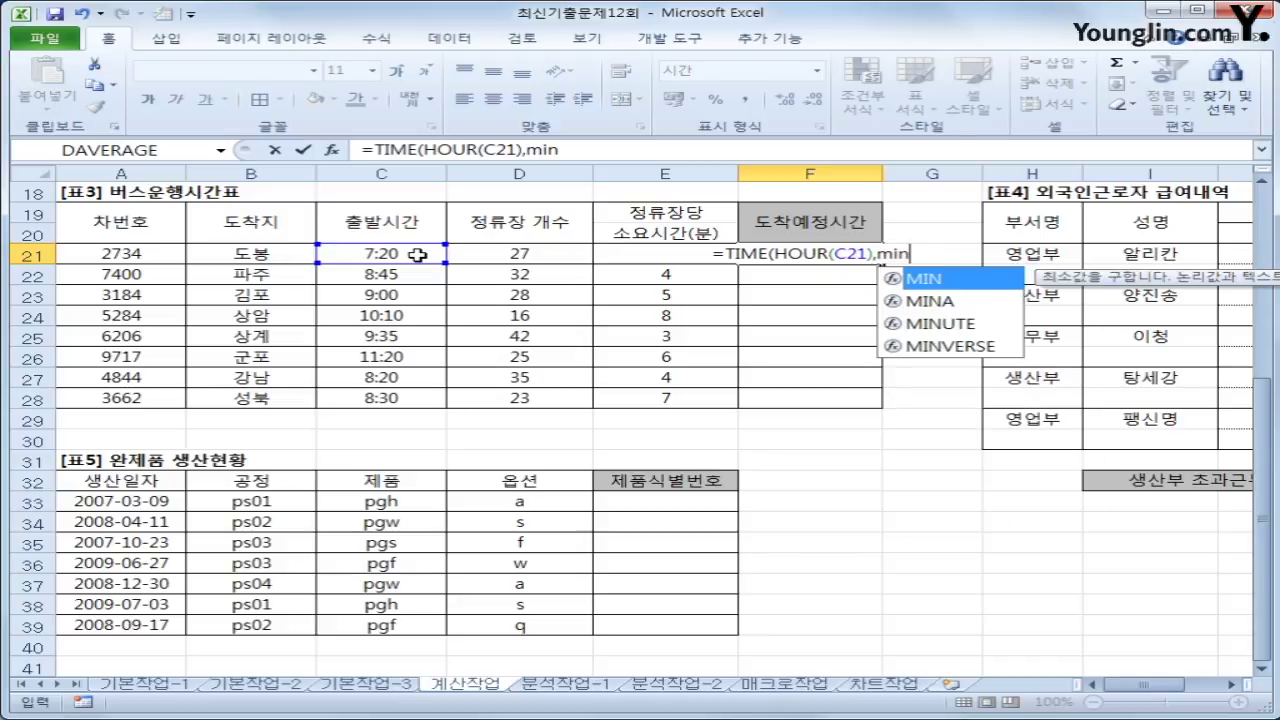
pyautogui.write('u')
pyautogui.press('Tab')
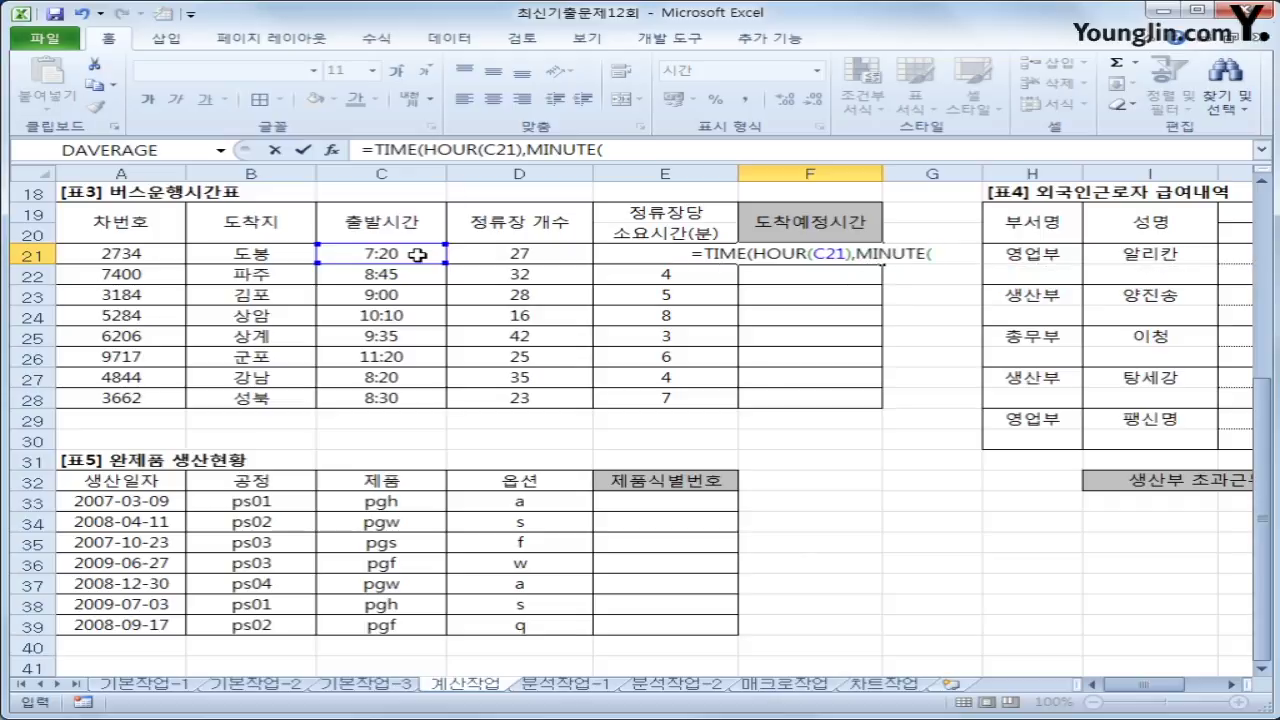
pyautogui.click(417, 255)
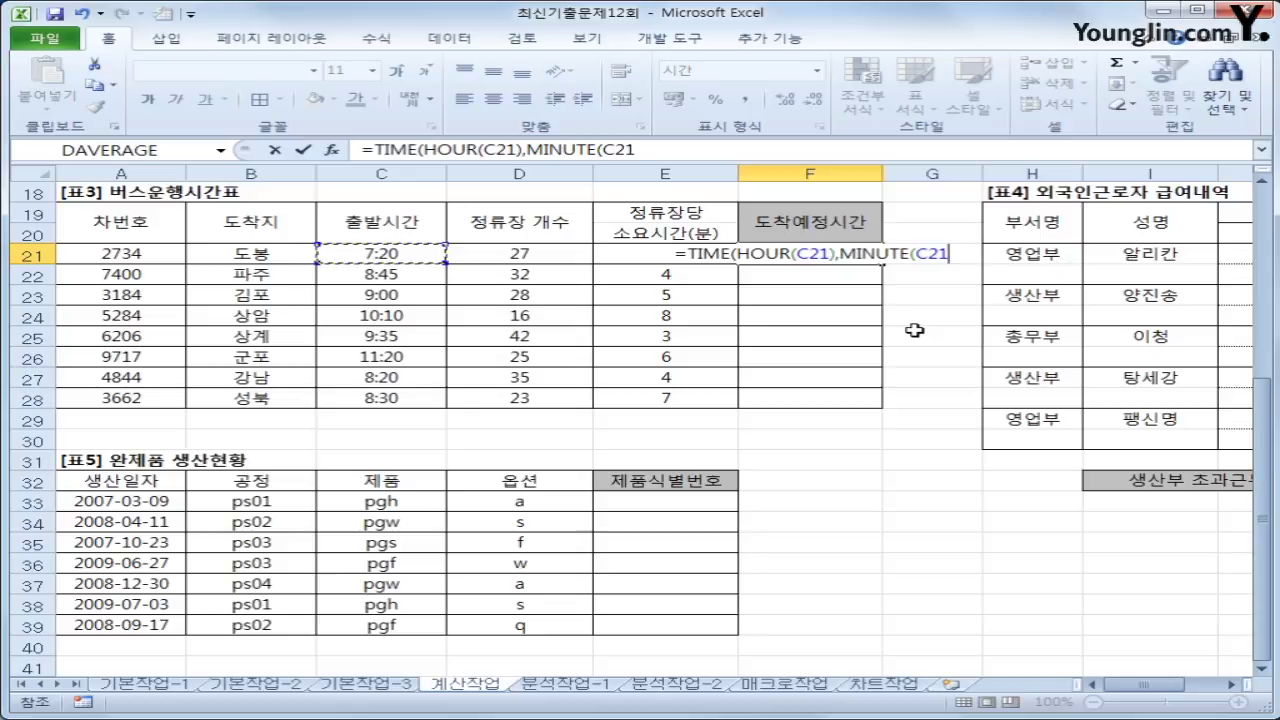
pyautogui.write(')+')
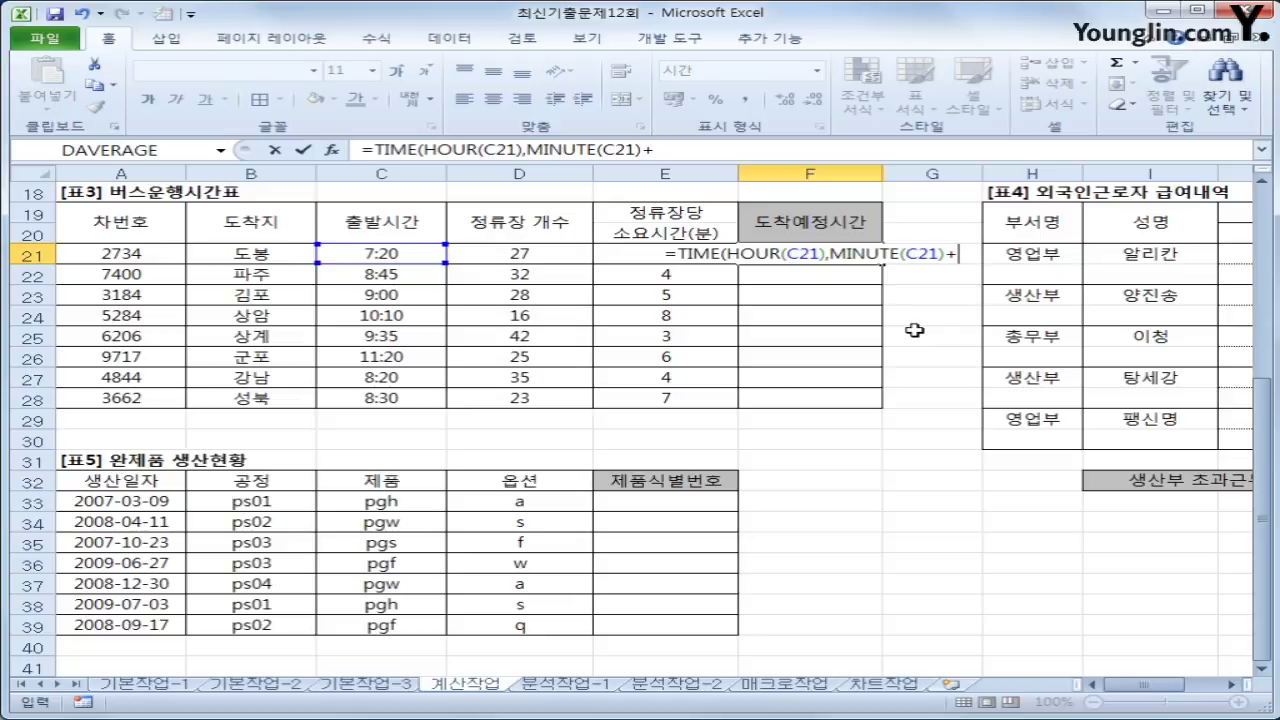
pyautogui.press('Left')
pyautogui.press('Left')
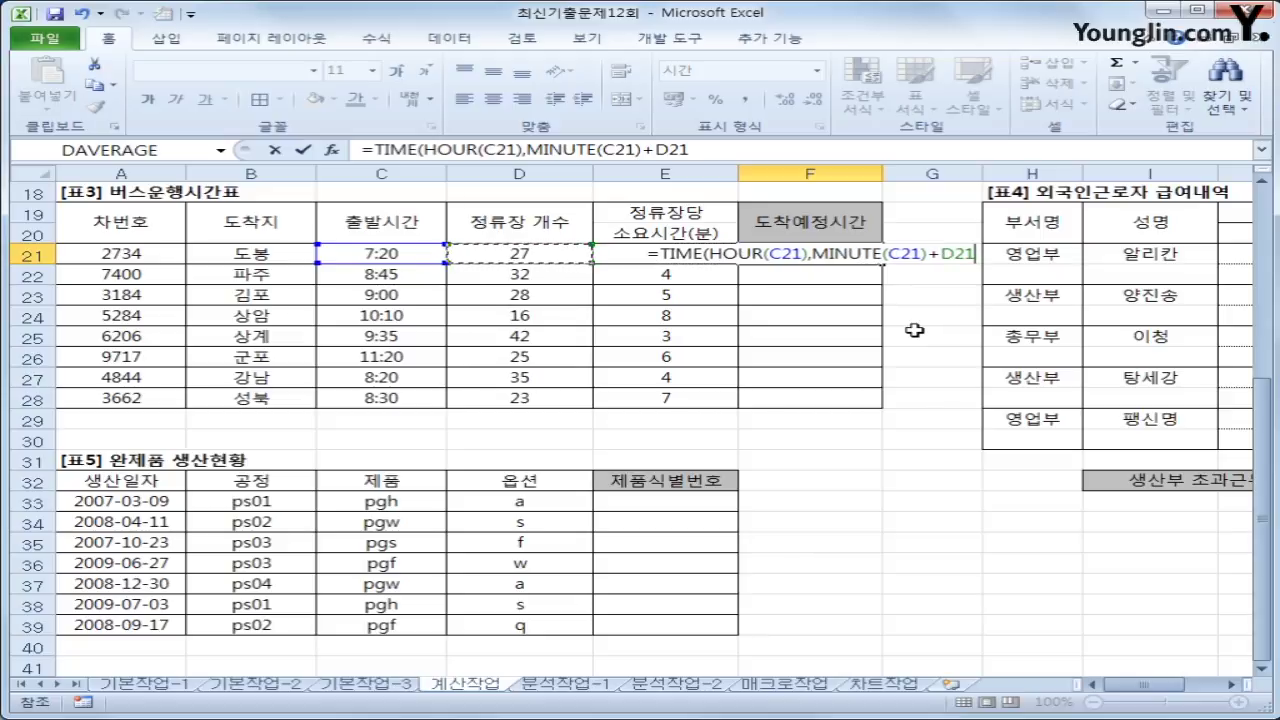
pyautogui.write('*')
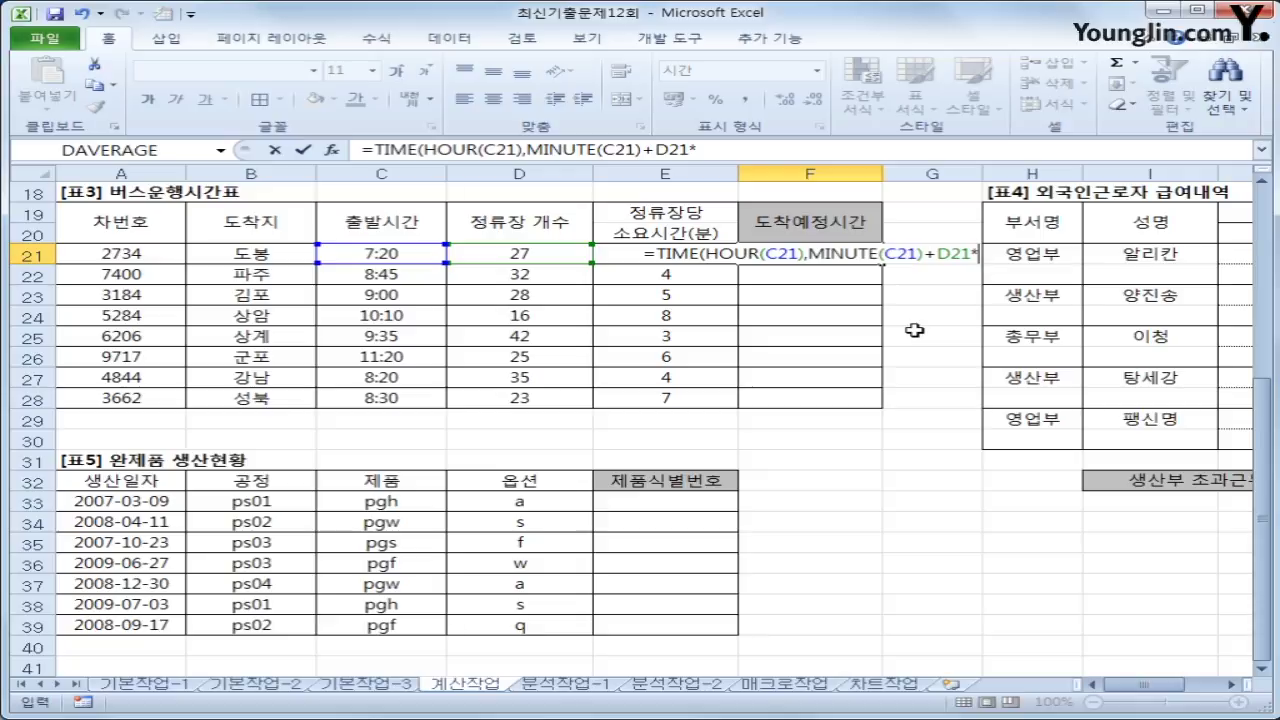
pyautogui.press('Left')
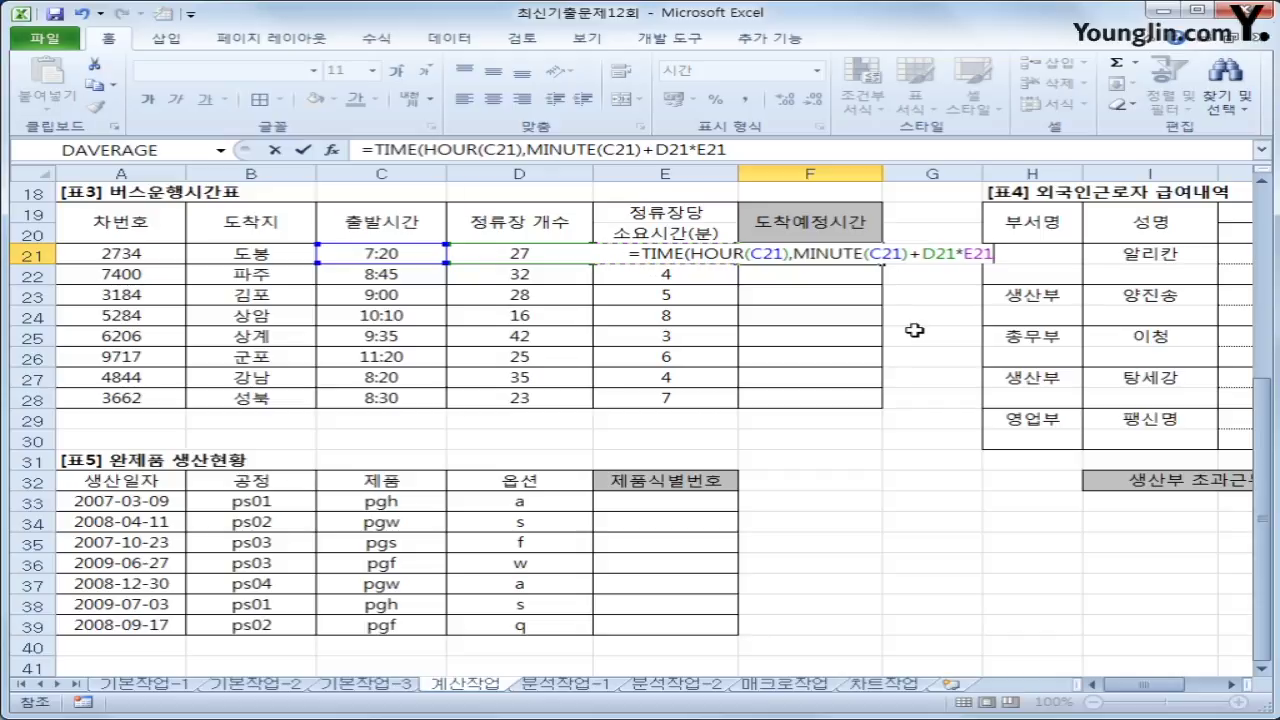
# Enclose the D21*E21 product in parentheses within the minute argument of the TIME formula.
pyautogui.click(655, 150)
pyautogui.write('(')
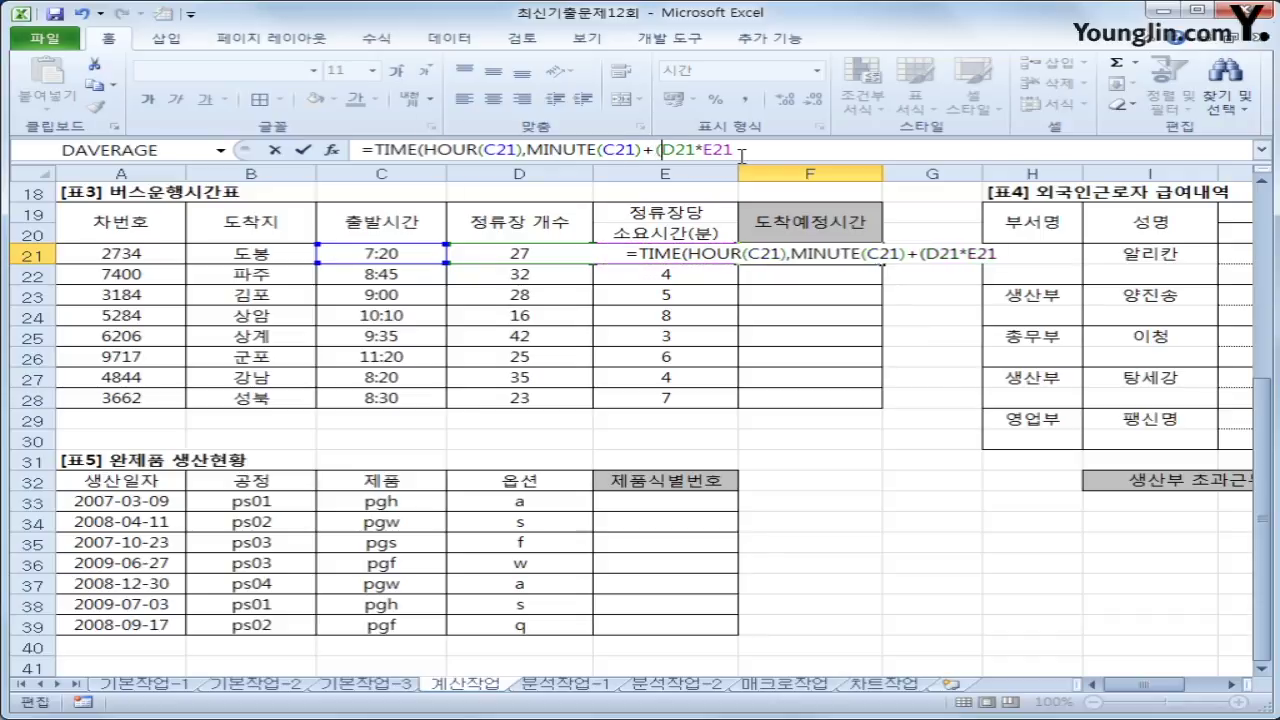
pyautogui.click(745, 146)
pyautogui.write(')')
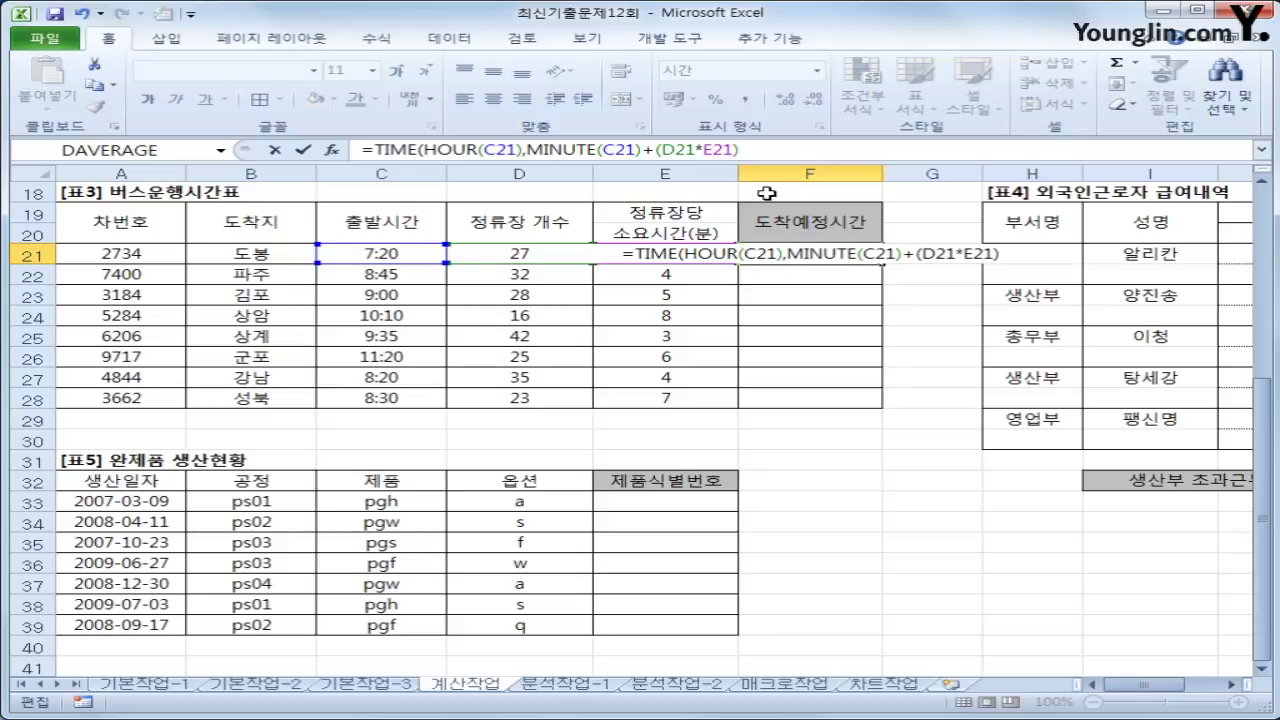
# Complete the TIME formula in F21 with 0 as the seconds argument and fill it down to F28.
pyautogui.write(',')
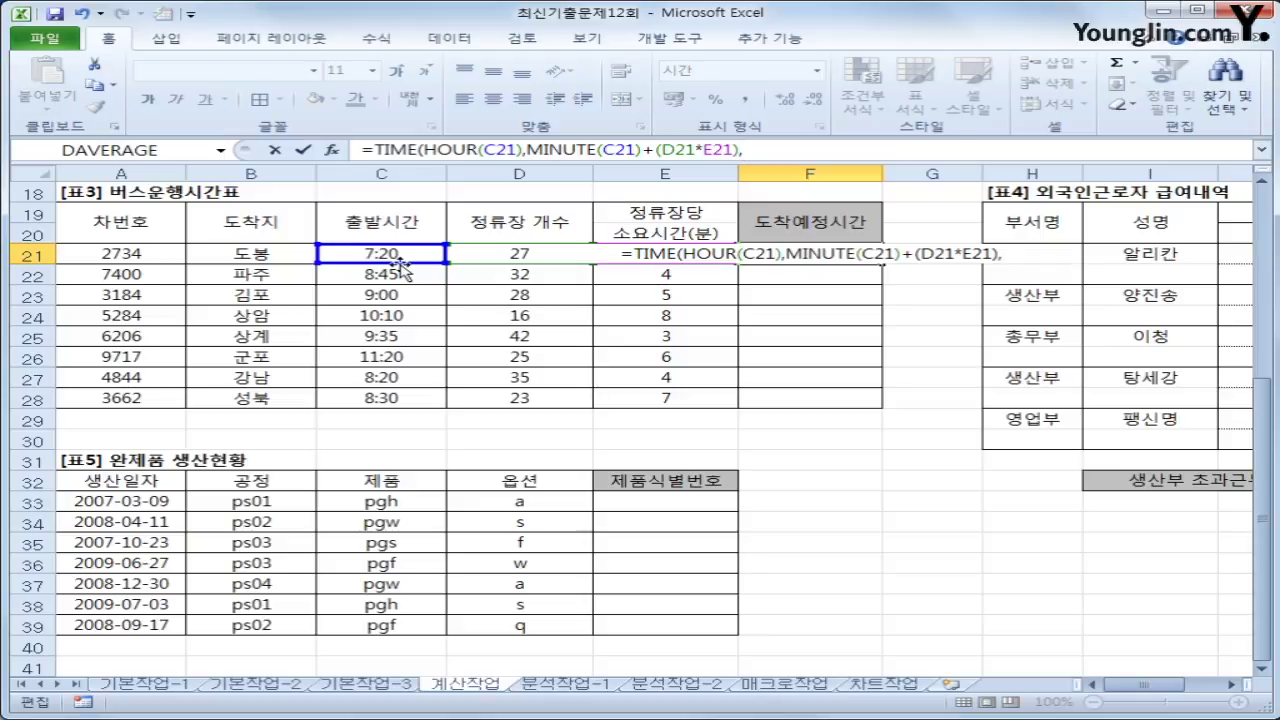
pyautogui.write('0')
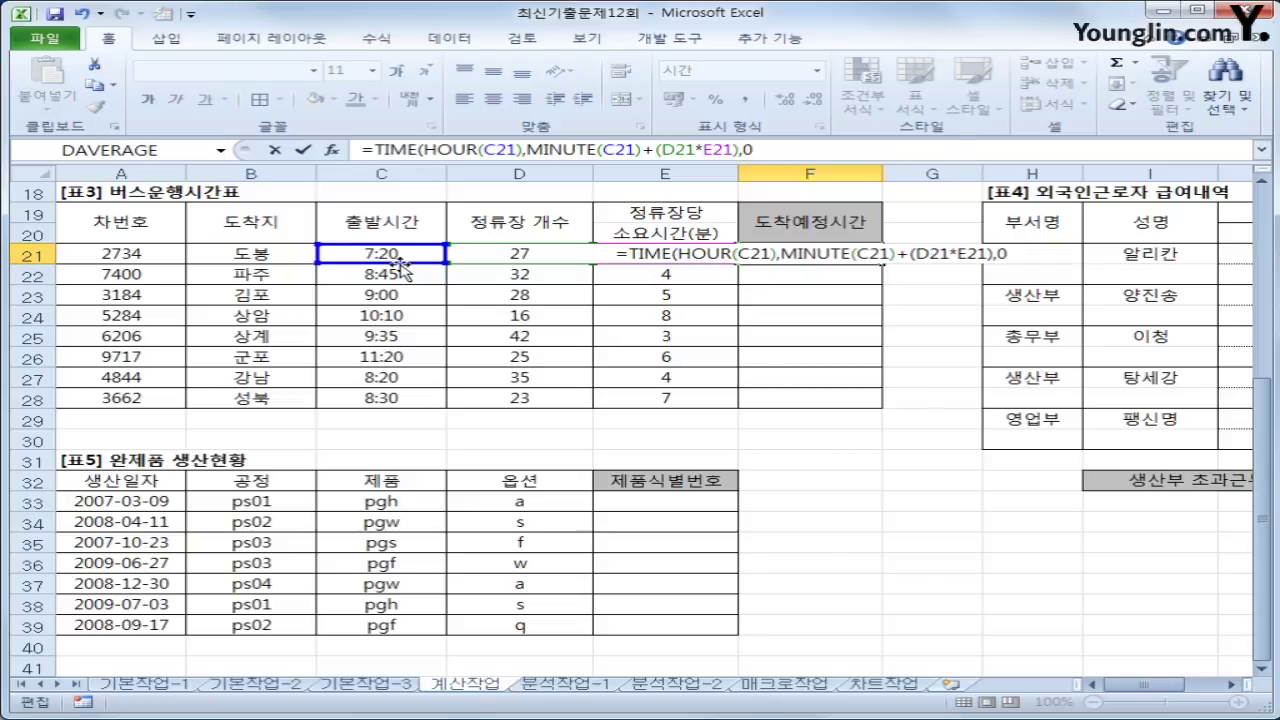
pyautogui.write(')')
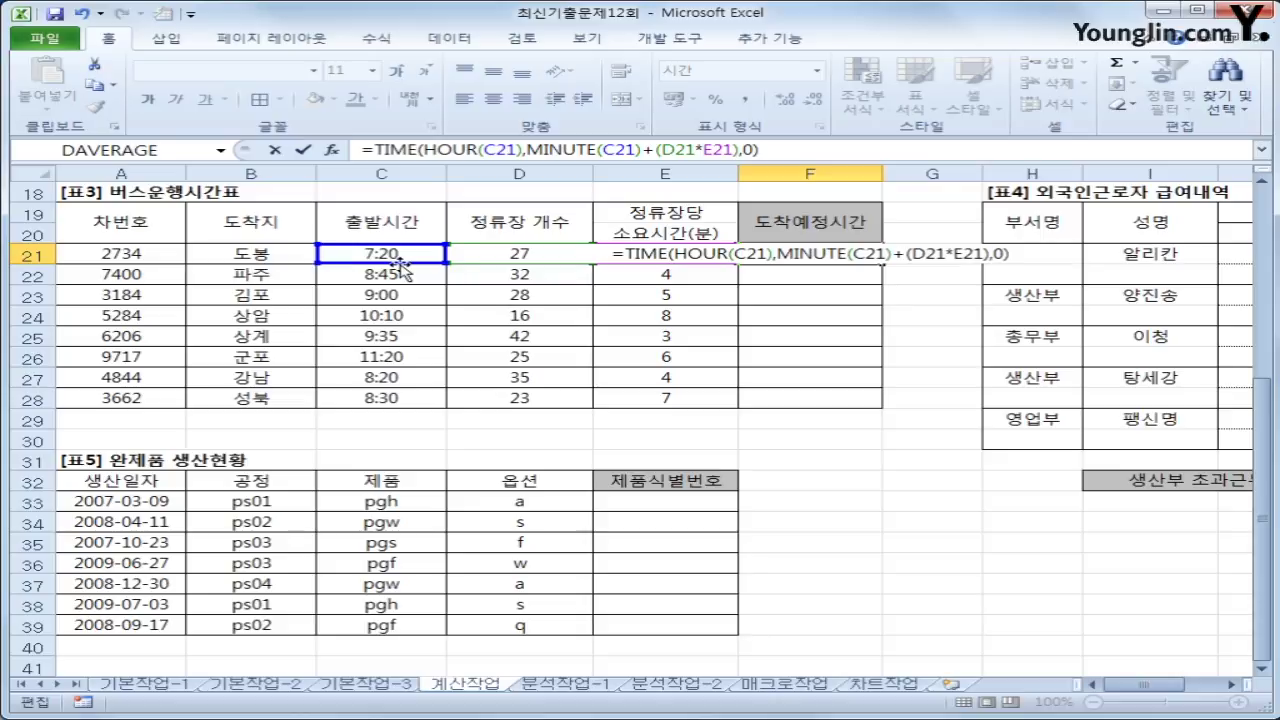
pyautogui.press('Return')
pyautogui.click(803, 257)
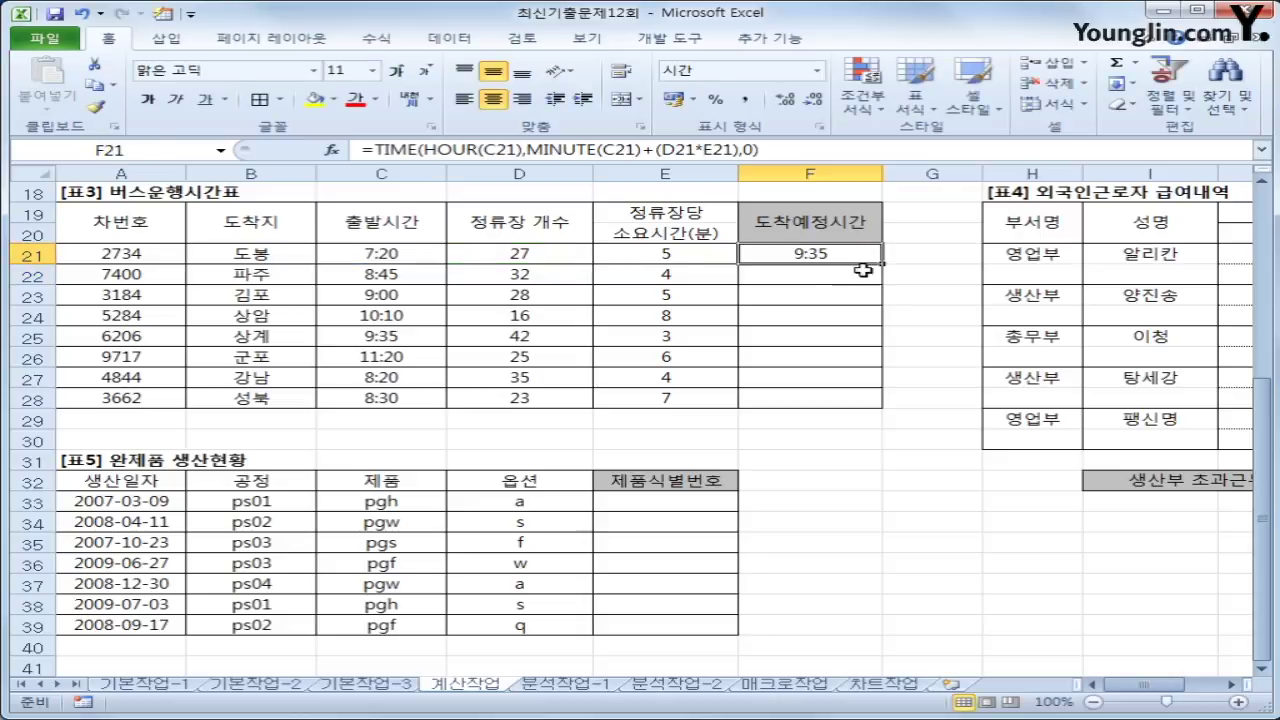
pyautogui.moveTo(886, 266); pyautogui.dragTo(887, 410)
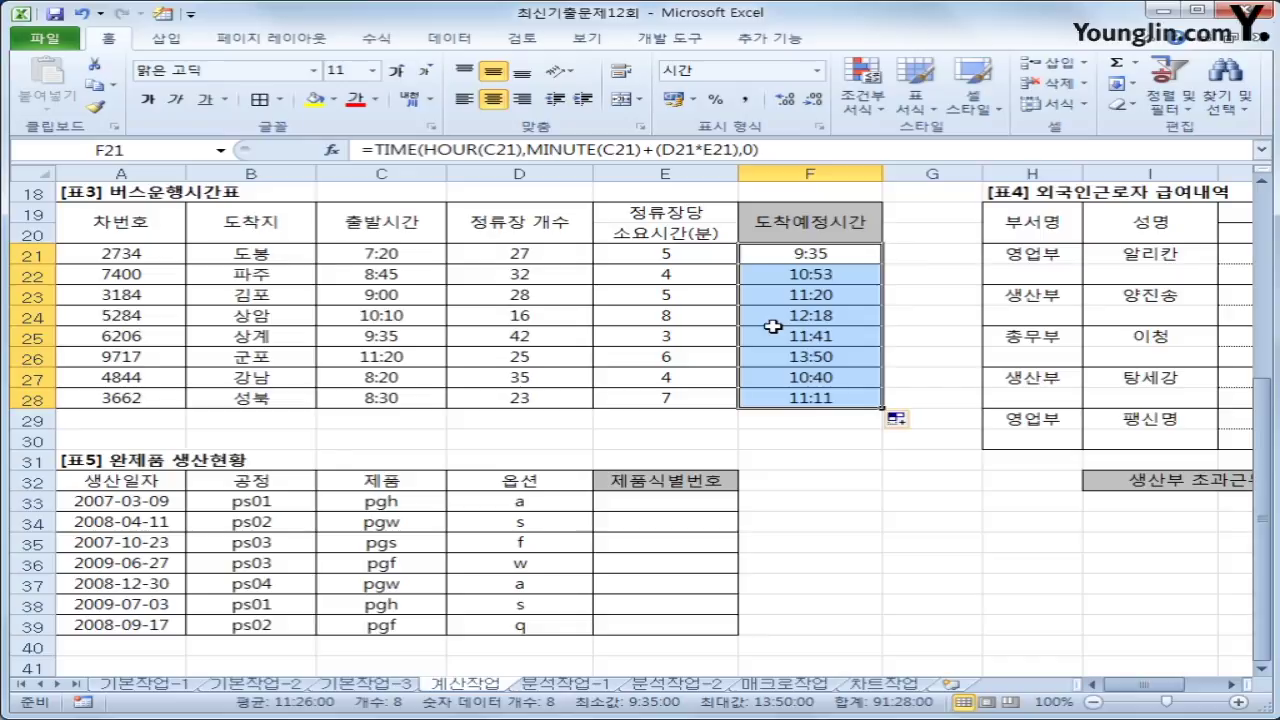
# Insert the SUMIF function into cell K32 beside 생산부 초과근무시간 below 표4.
pyautogui.click(1232, 688)
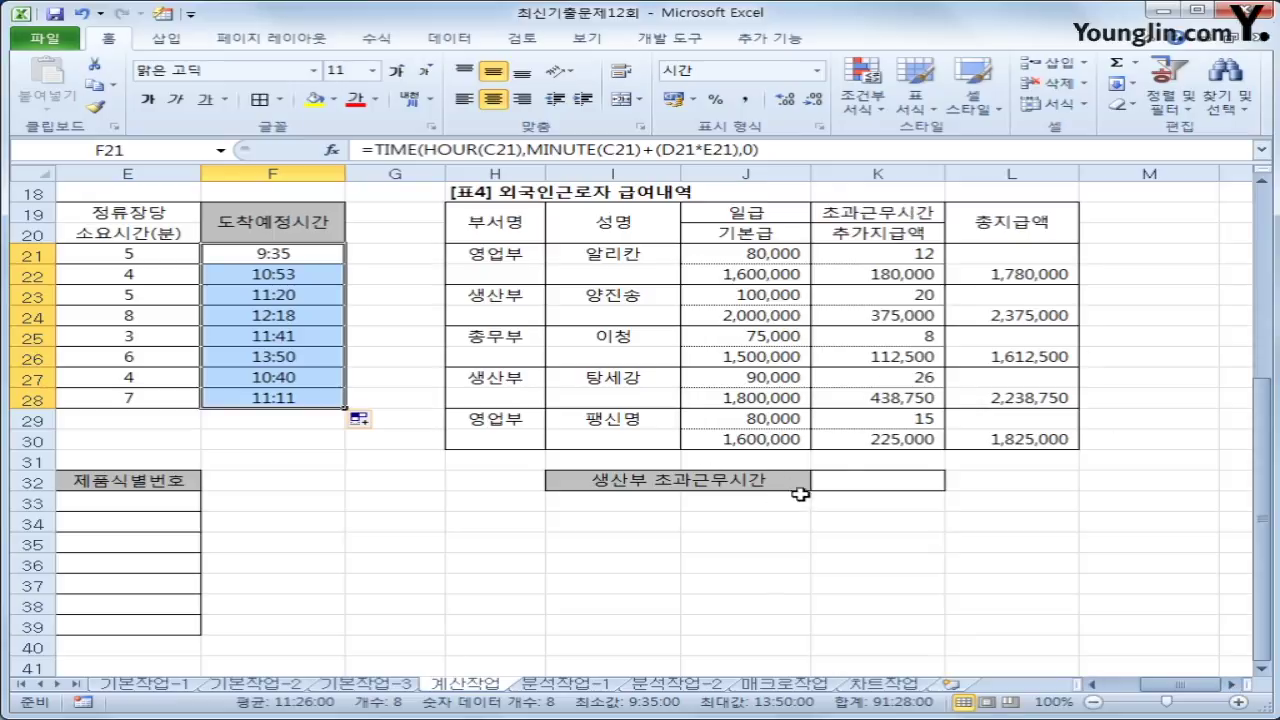
pyautogui.click(888, 485)
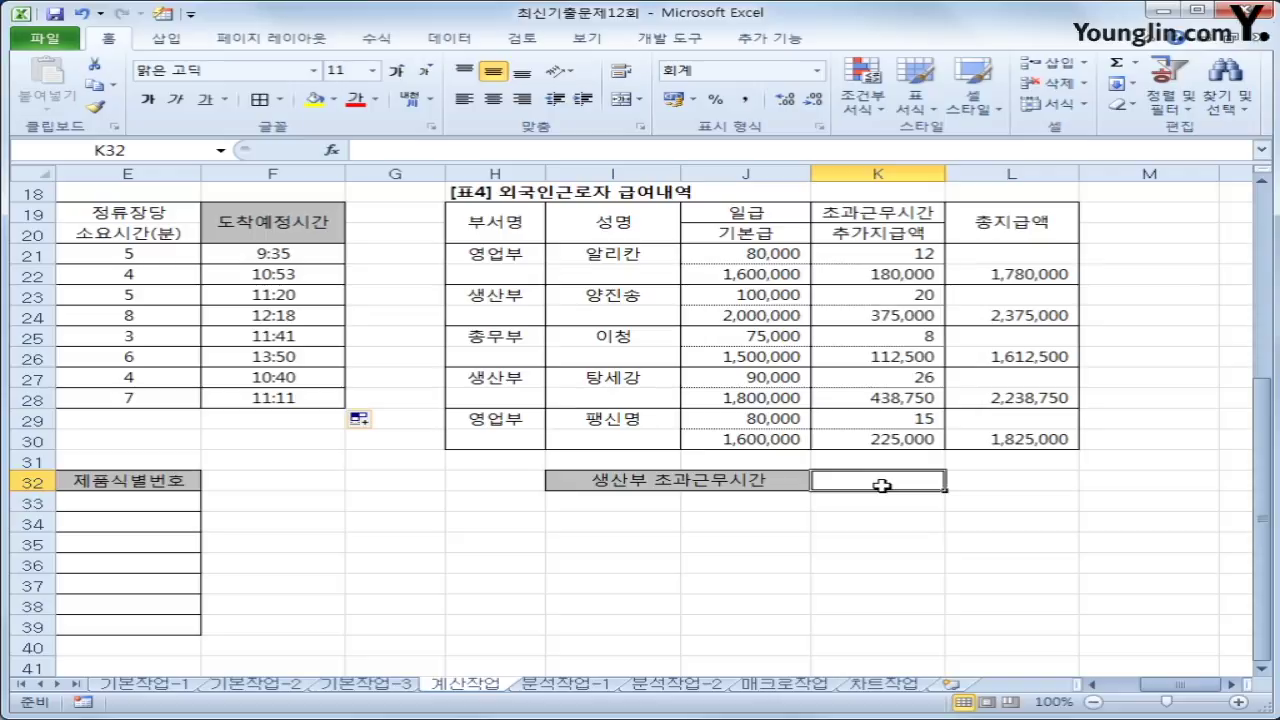
pyautogui.click(376, 40)
pyautogui.click(430, 85)
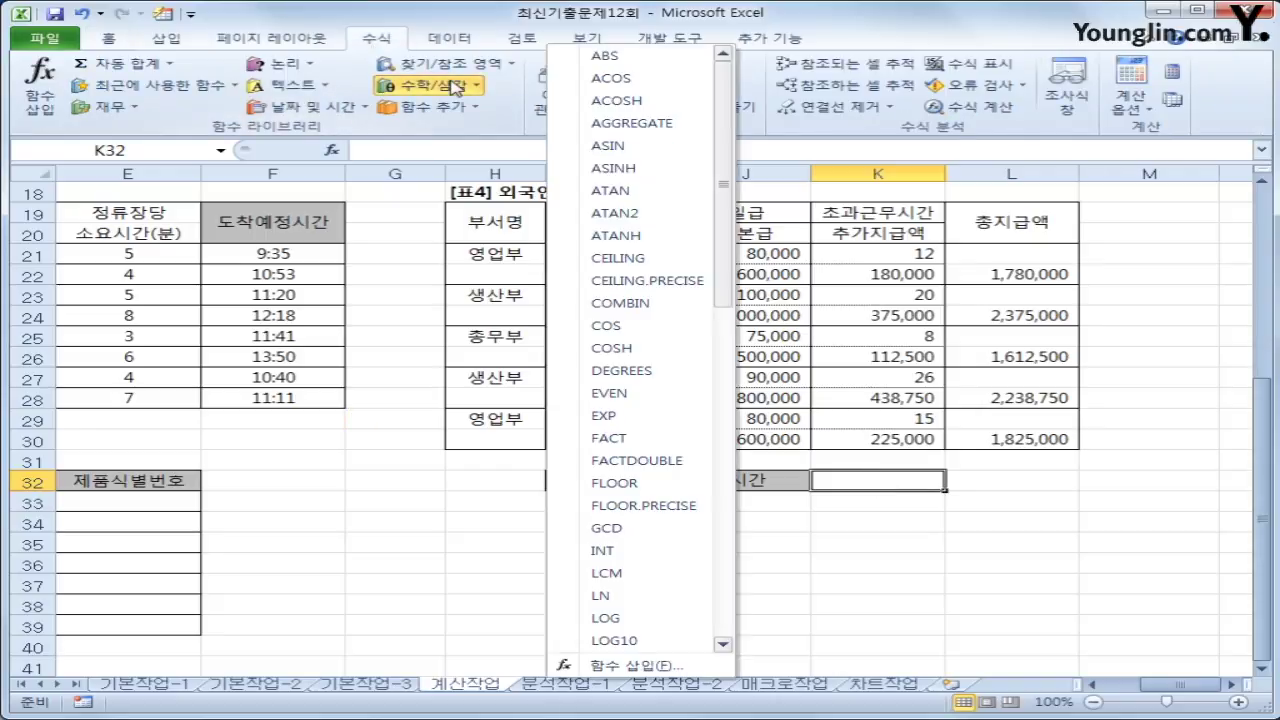
pyautogui.moveTo(725, 172); pyautogui.dragTo(765, 425)
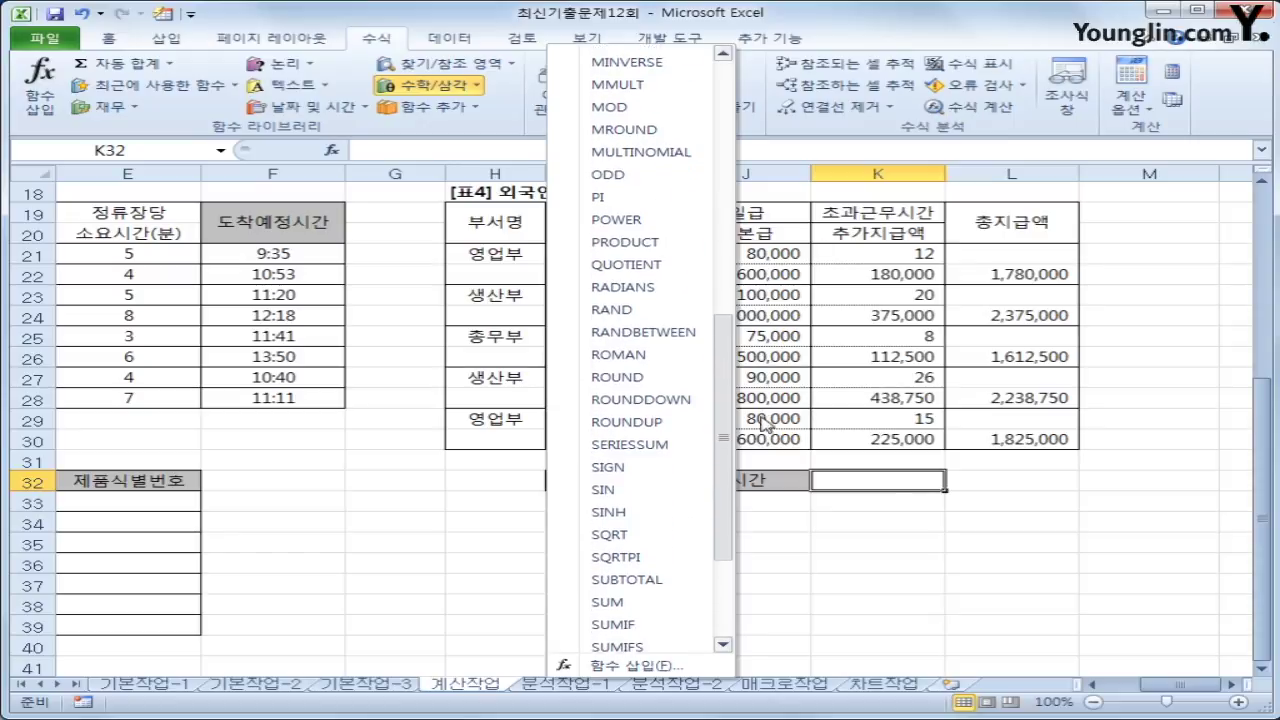
pyautogui.click(636, 623)
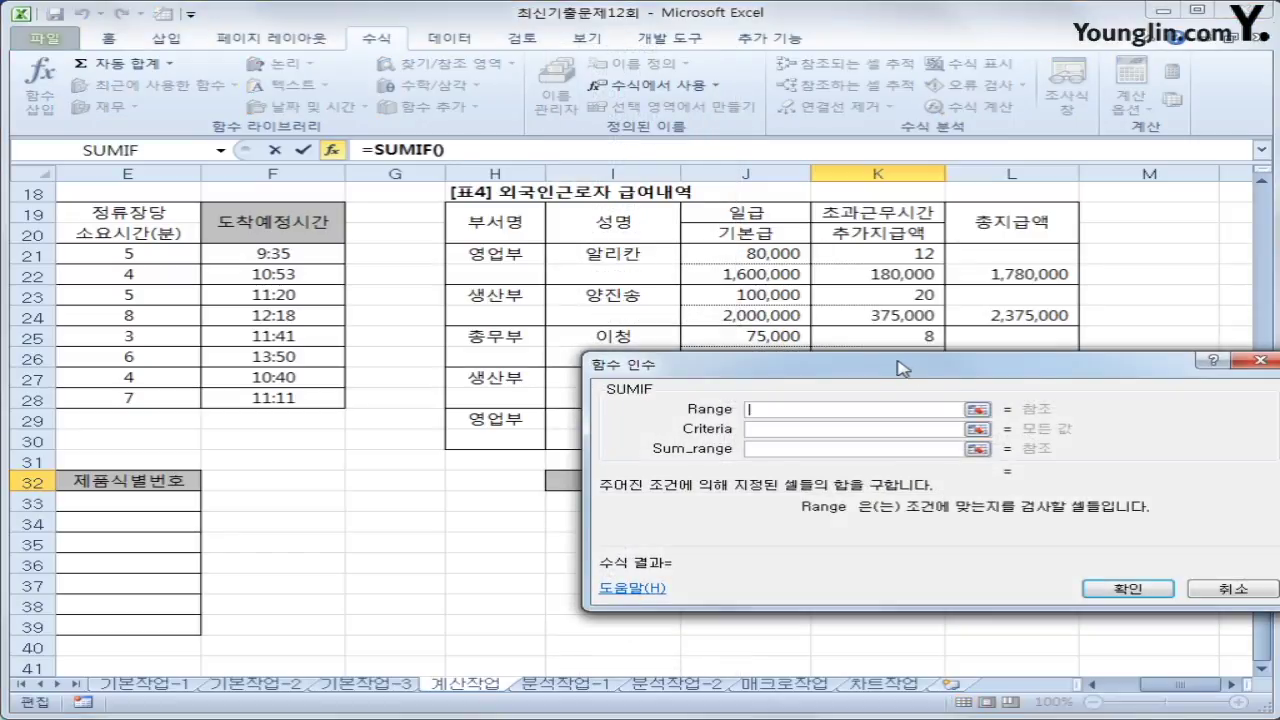
# Set the SUMIF range to the 부서명 cells H21:H30.
pyautogui.moveTo(913, 365); pyautogui.dragTo(611, 436)
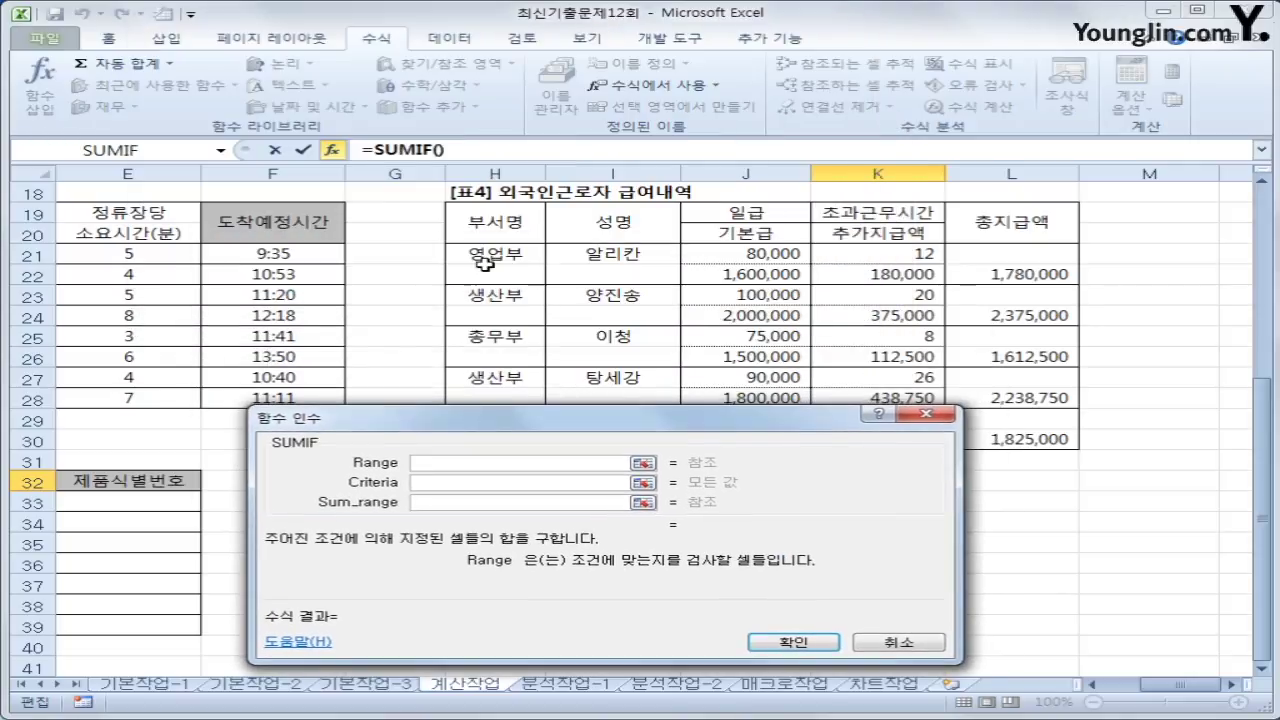
pyautogui.moveTo(490, 256); pyautogui.dragTo(497, 423)
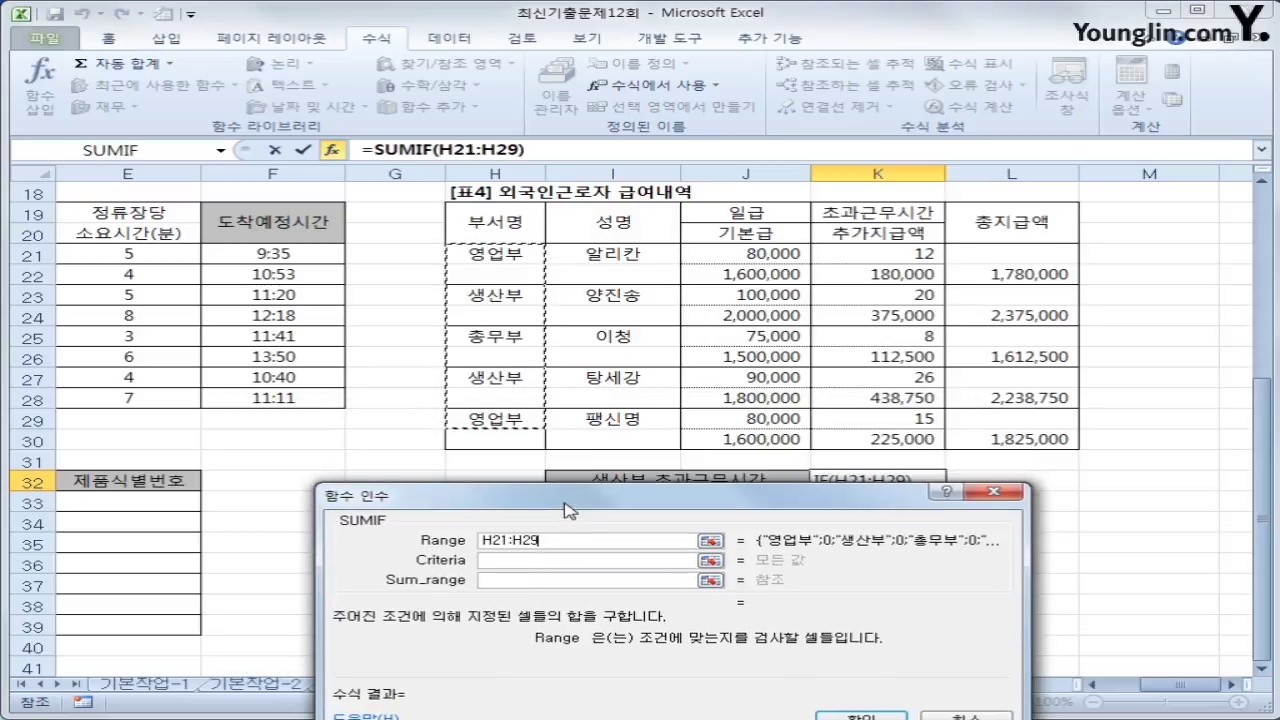
pyautogui.moveTo(492, 258); pyautogui.dragTo(503, 436)
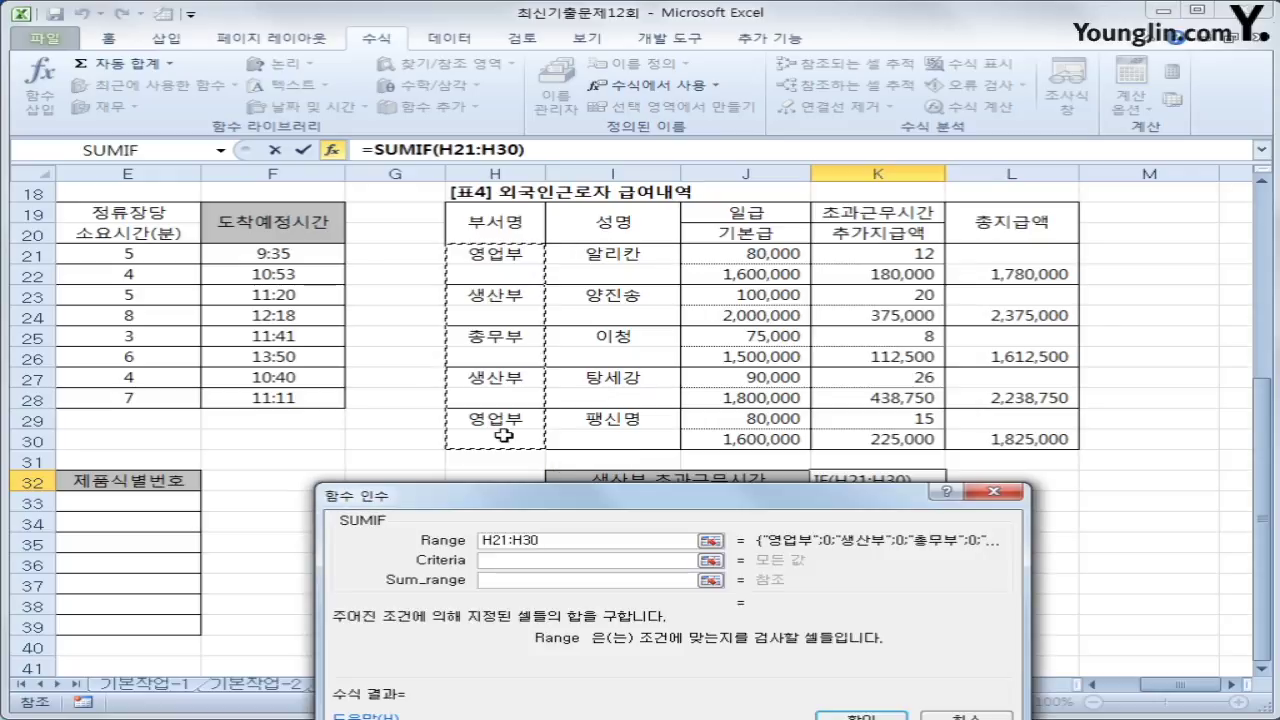
# Set the SUMIF criteria to "생산부".
pyautogui.moveTo(540, 505); pyautogui.dragTo(287, 264)
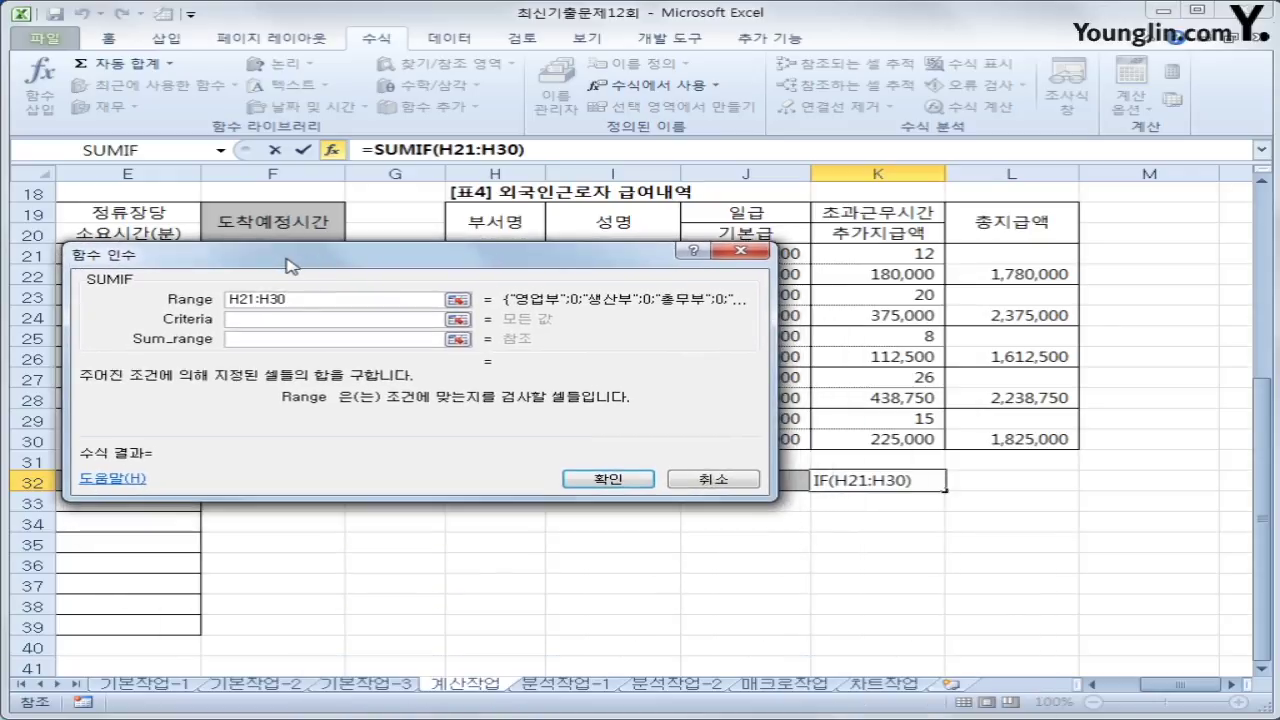
pyautogui.click(290, 320)
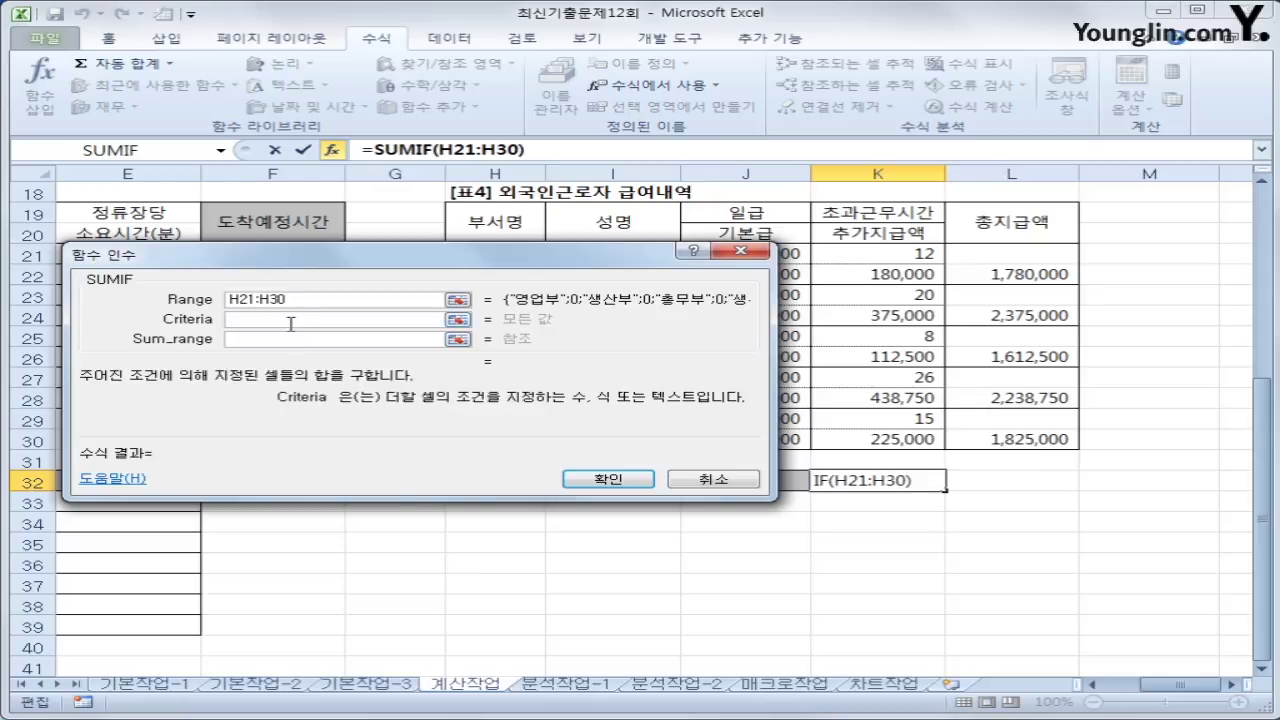
pyautogui.write('todtk')
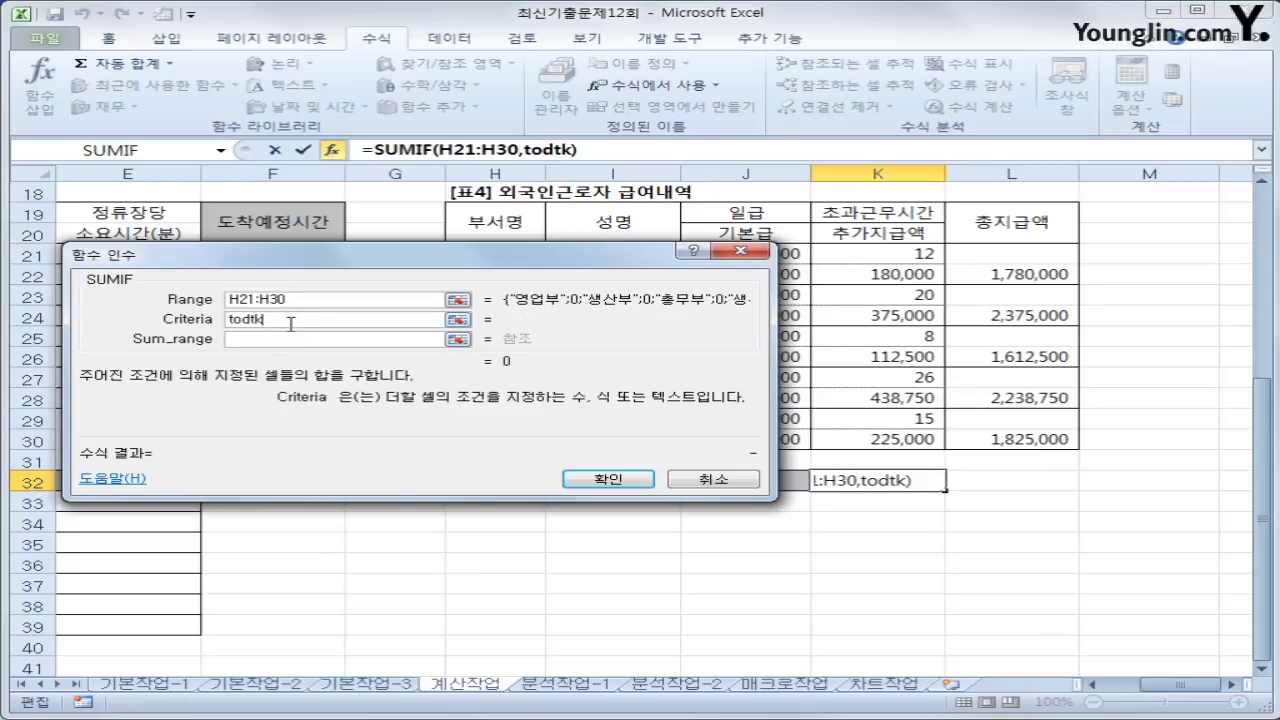
pyautogui.press('BackSpace')
pyautogui.press('BackSpace')
pyautogui.press('BackSpace')
pyautogui.press('BackSpace')
pyautogui.press('BackSpace')
pyautogui.write('생산부')
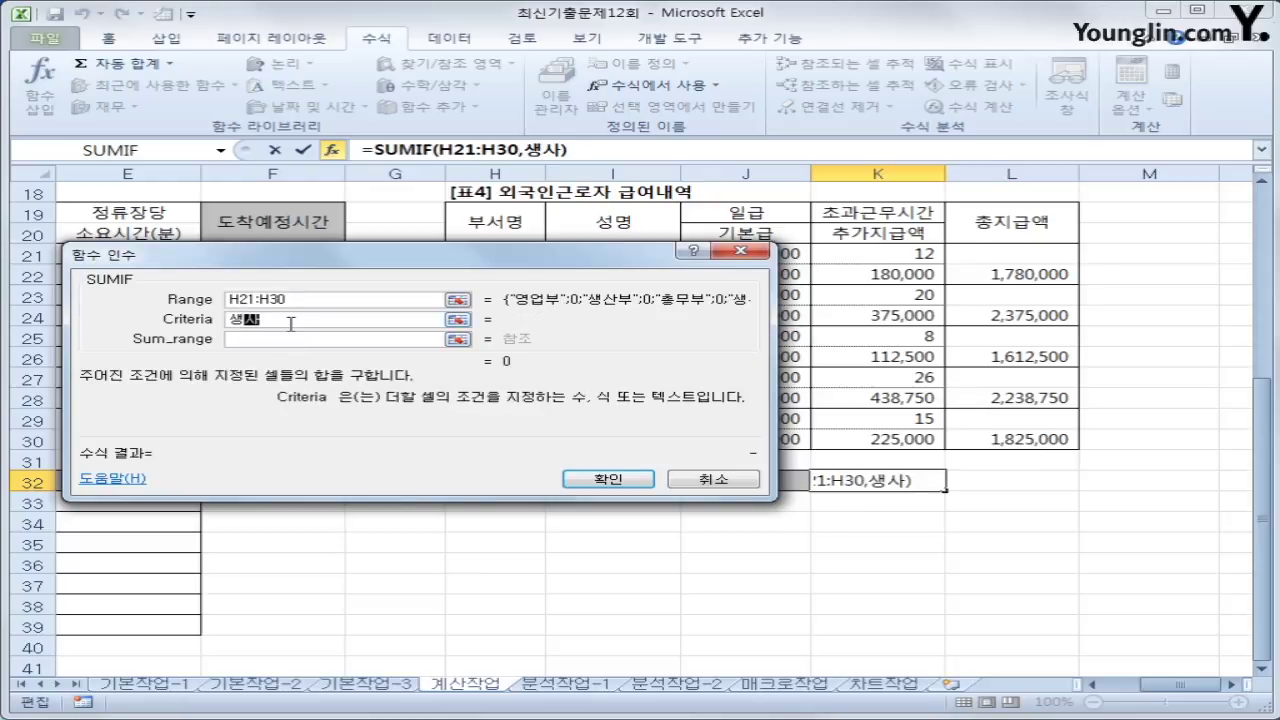
pyautogui.press('Tab')
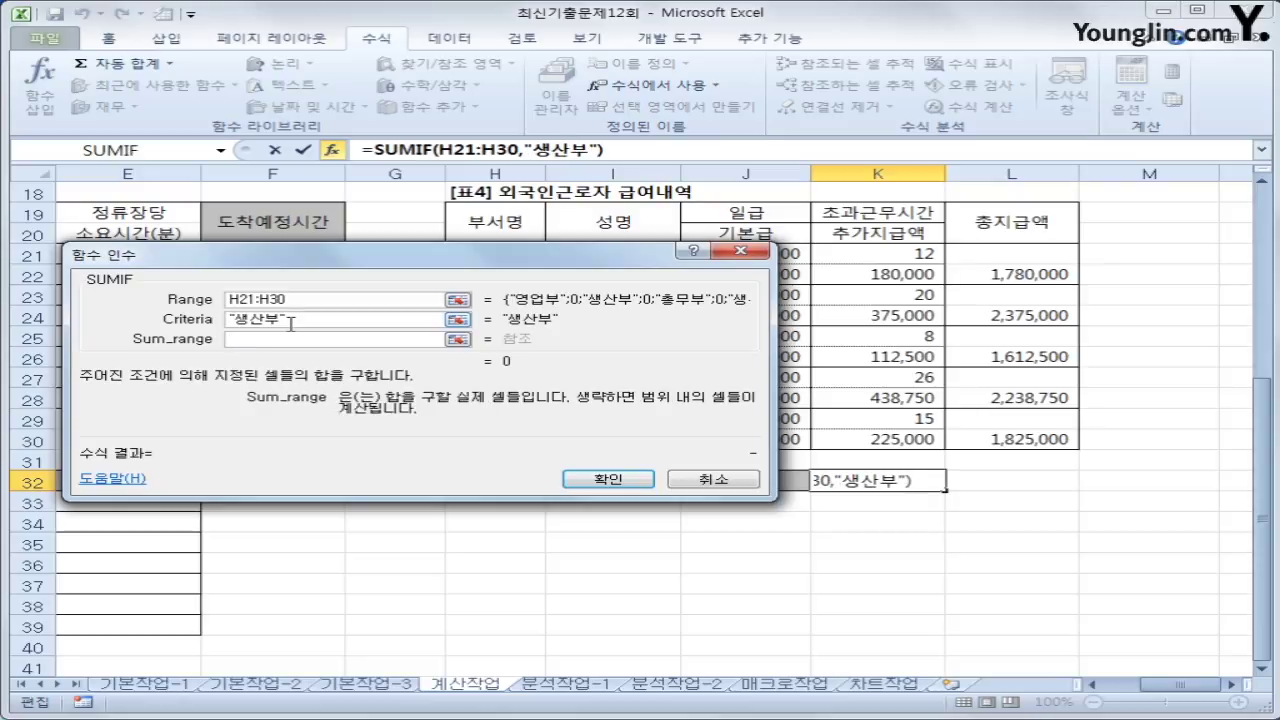
# Complete the SUMIF in K32 with sum range K21:K30 and check its result against overtime cells K23 and K27.
pyautogui.moveTo(855, 253); pyautogui.dragTo(889, 432)
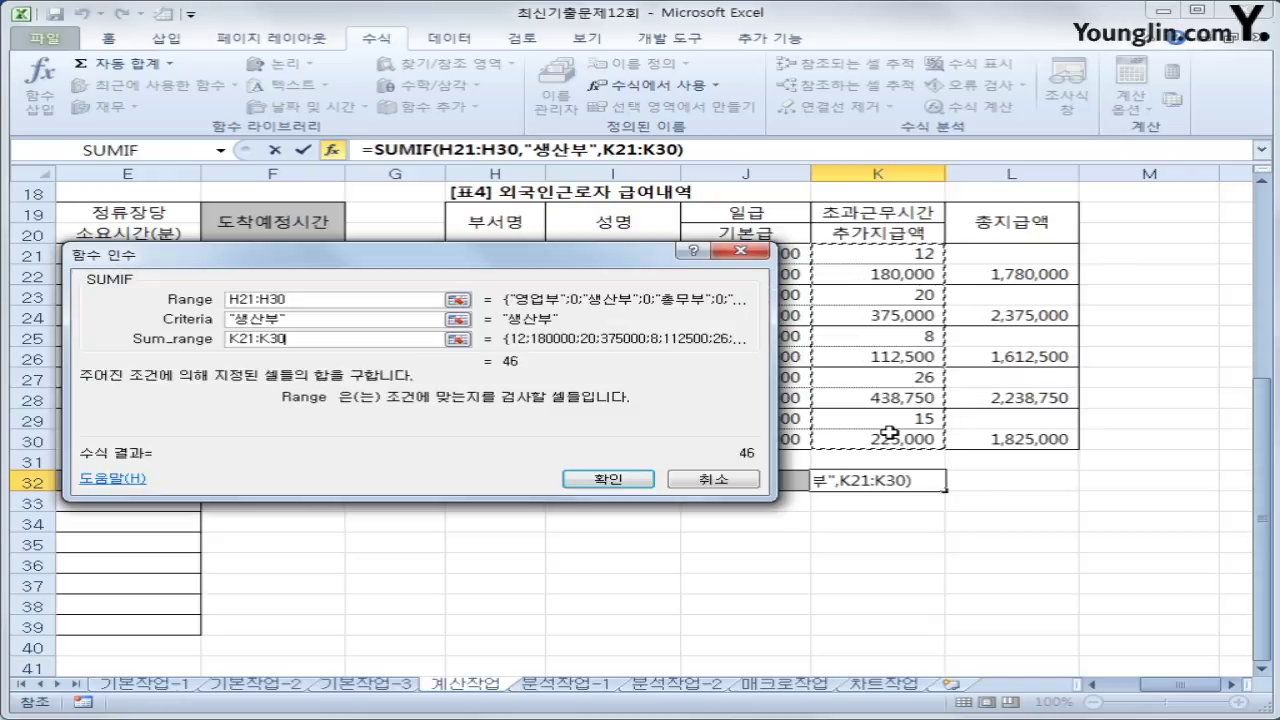
pyautogui.click(600, 479)
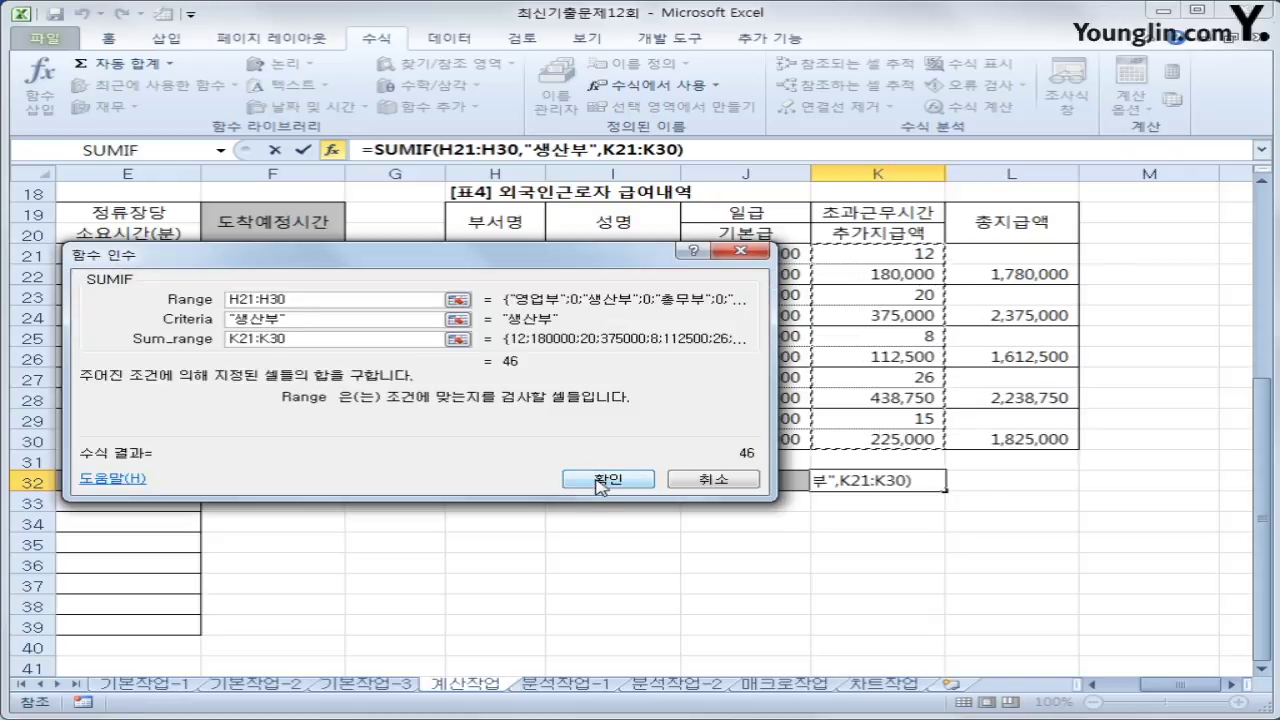
pyautogui.click(907, 292)
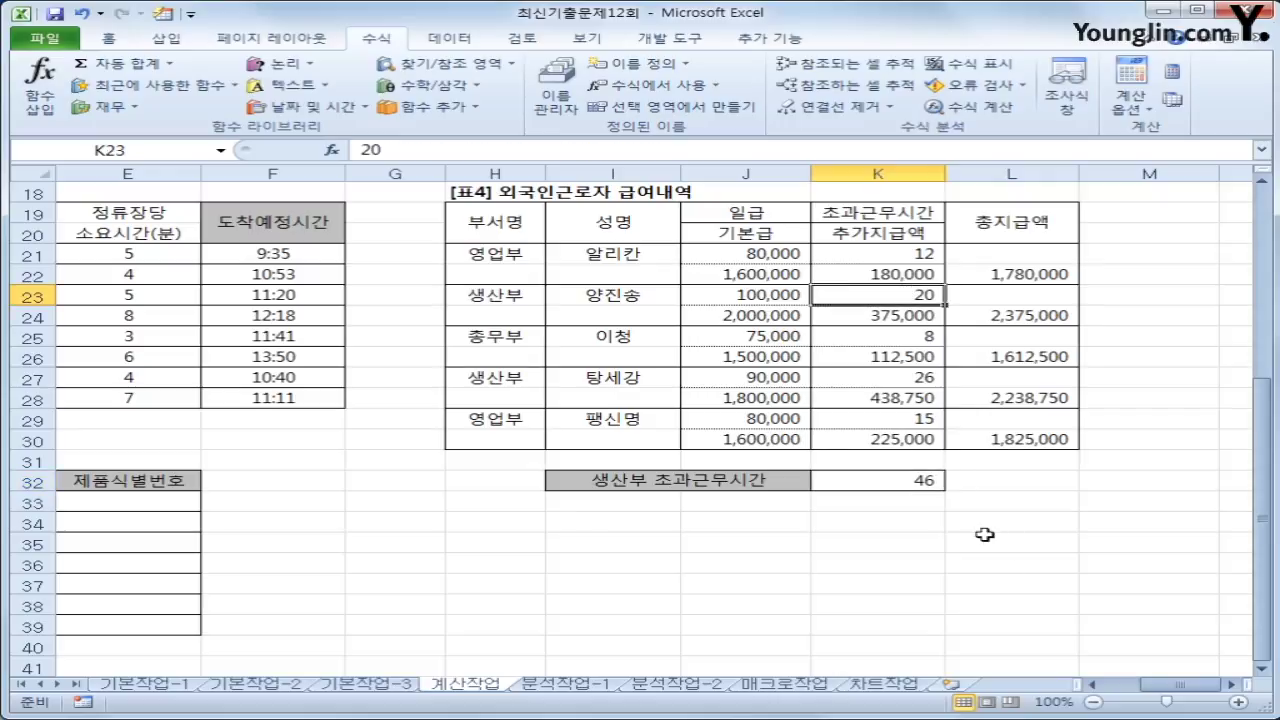
pyautogui.keyDown('ctrl'); pyautogui.click(903, 379); pyautogui.keyUp('ctrl')
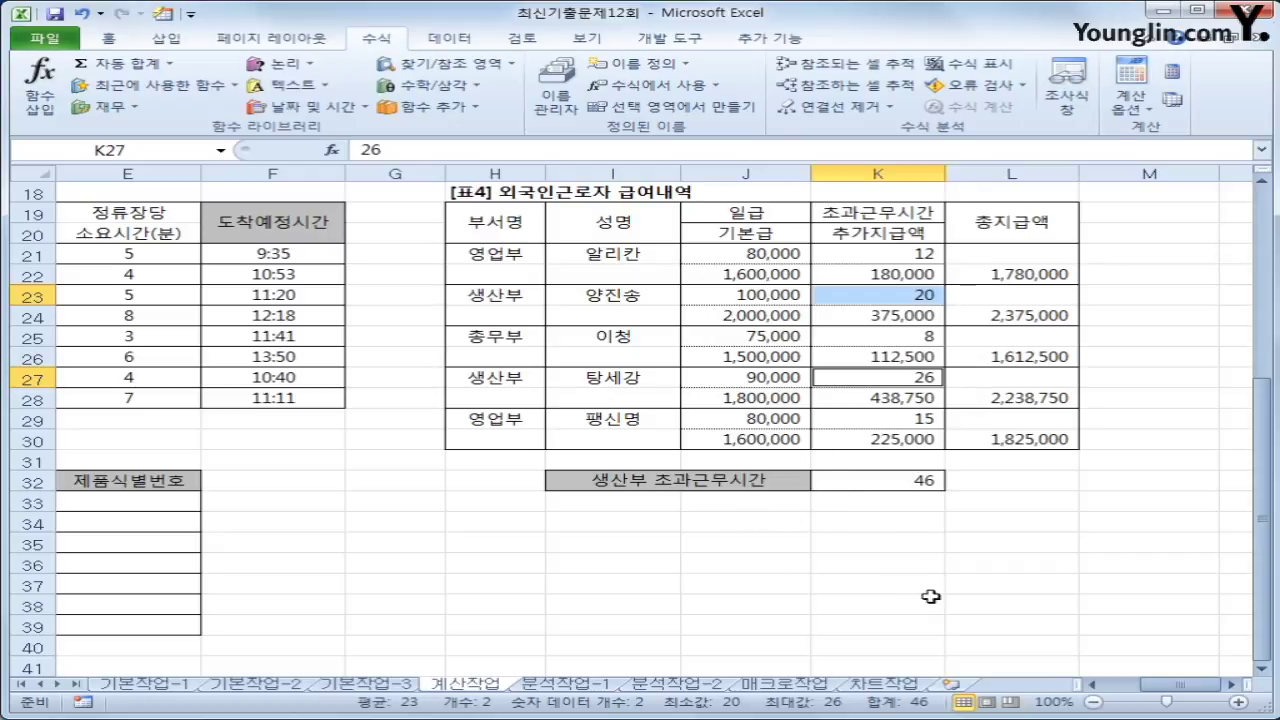
# Start the 제품식별번호 formula in cell E33 of 표5 with UPPER applied to the 제품 cell C33.
pyautogui.moveTo(1154, 686); pyautogui.dragTo(1135, 686)
pyautogui.scroll(-2, 777, 560)
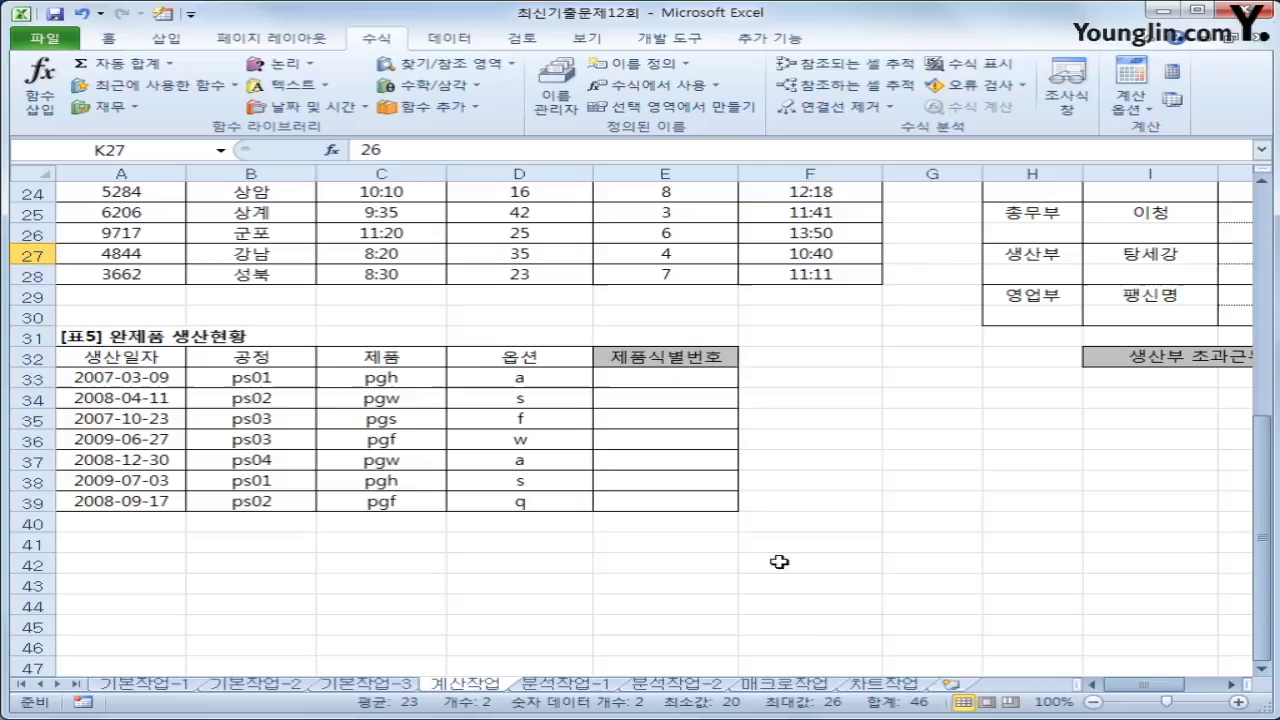
pyautogui.click(712, 381)
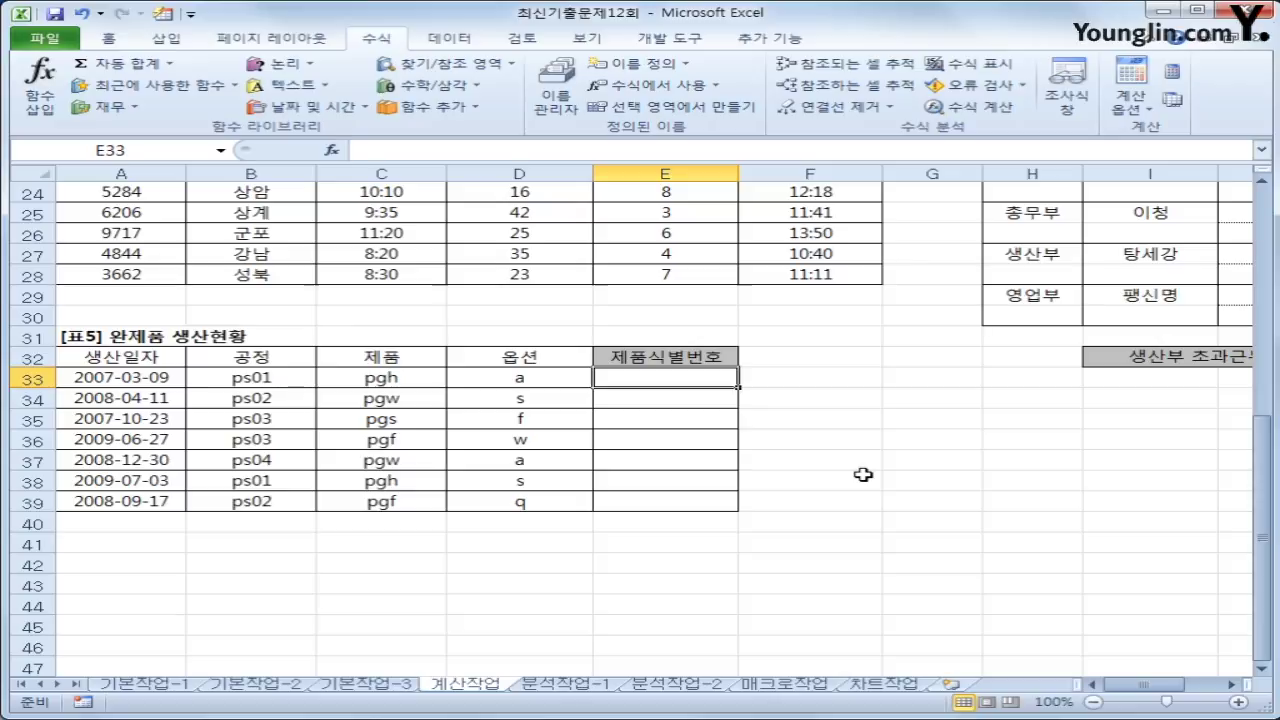
pyautogui.write('=')
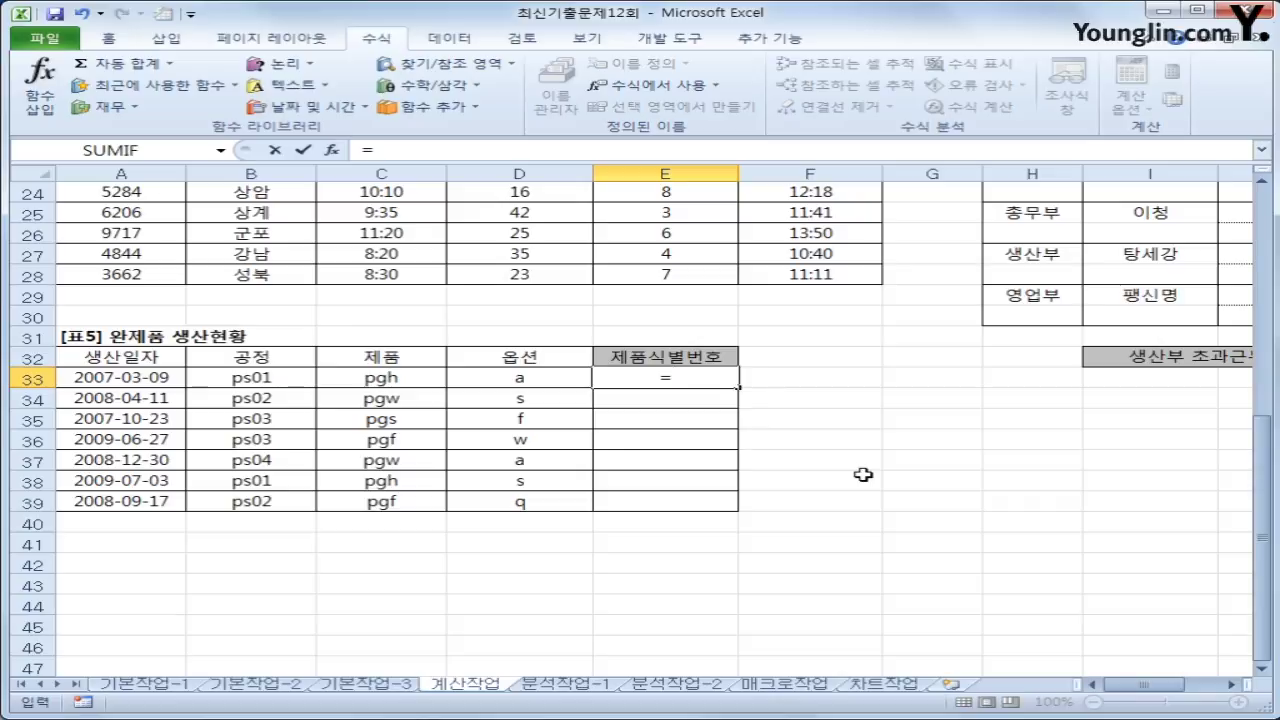
pyautogui.write('ㅕ')
pyautogui.press('BackSpace')
pyautogui.write('u')
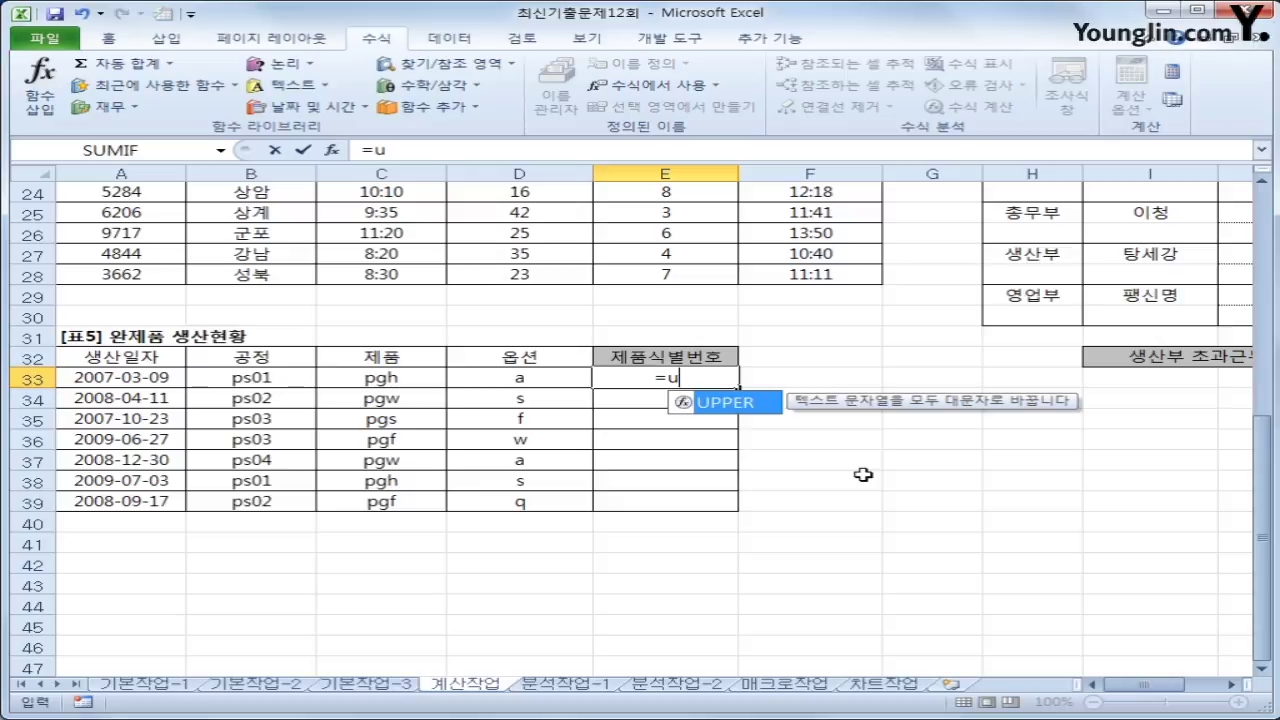
pyautogui.press('Tab')
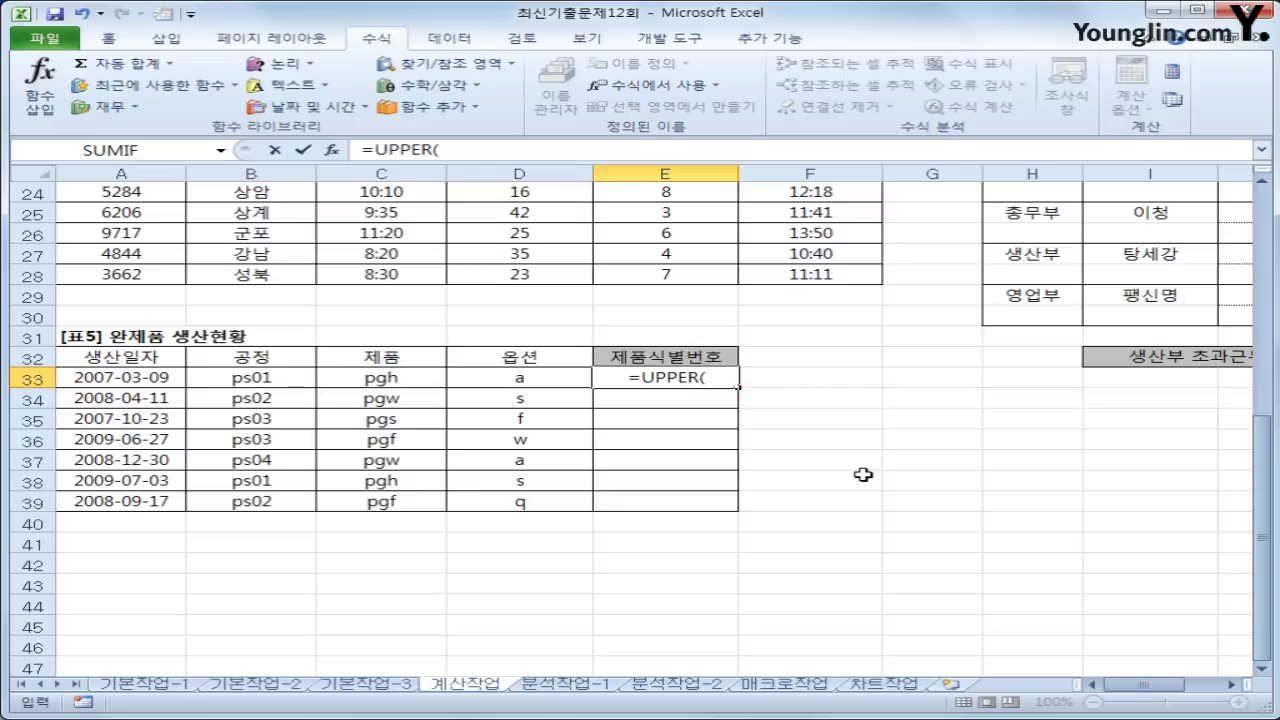
pyautogui.press('Left')
pyautogui.press('Left')
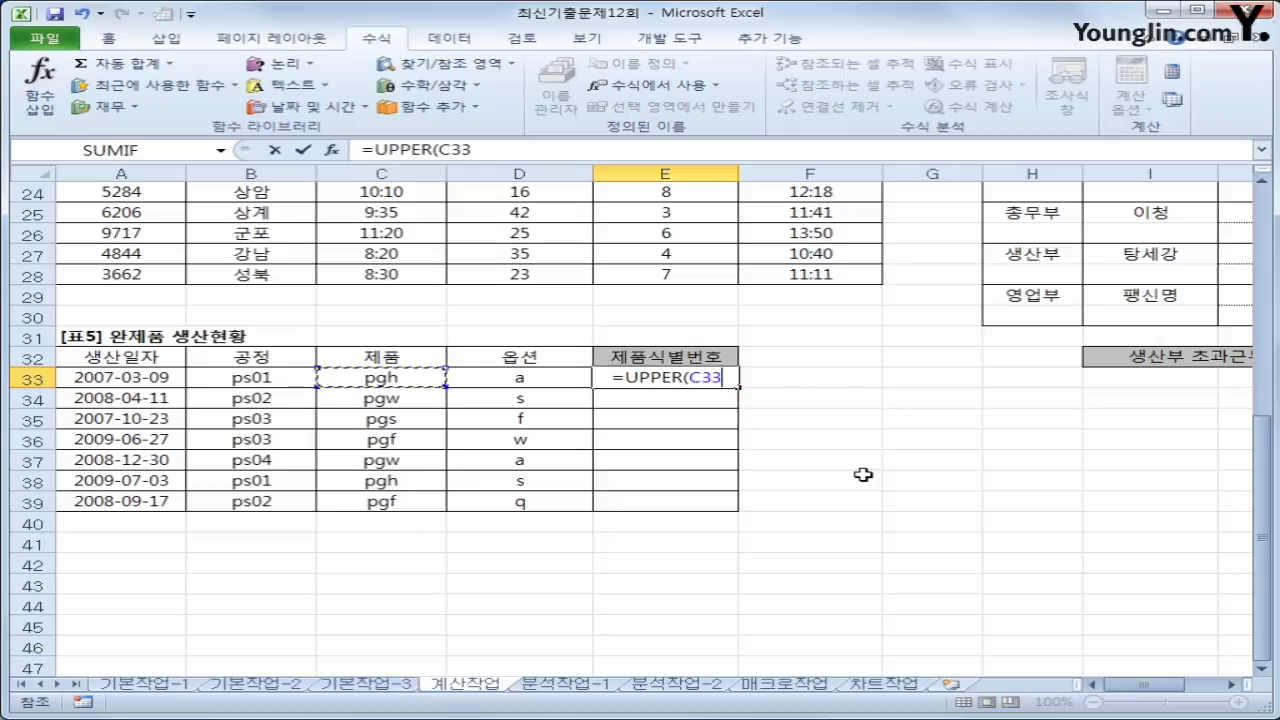
pyautogui.write(')')
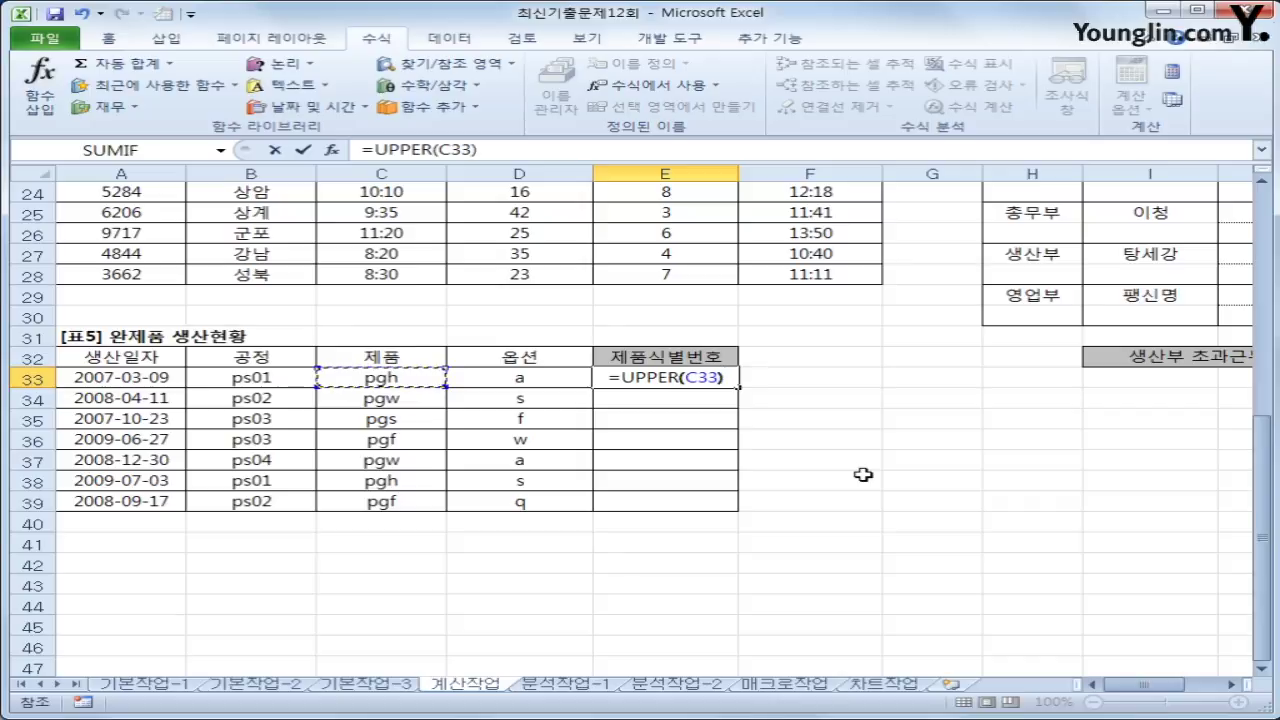
# Append a "-" separator and the uppercase 옵션 value, UPPER(D33), to the formula in E33.
pyautogui.write('&')
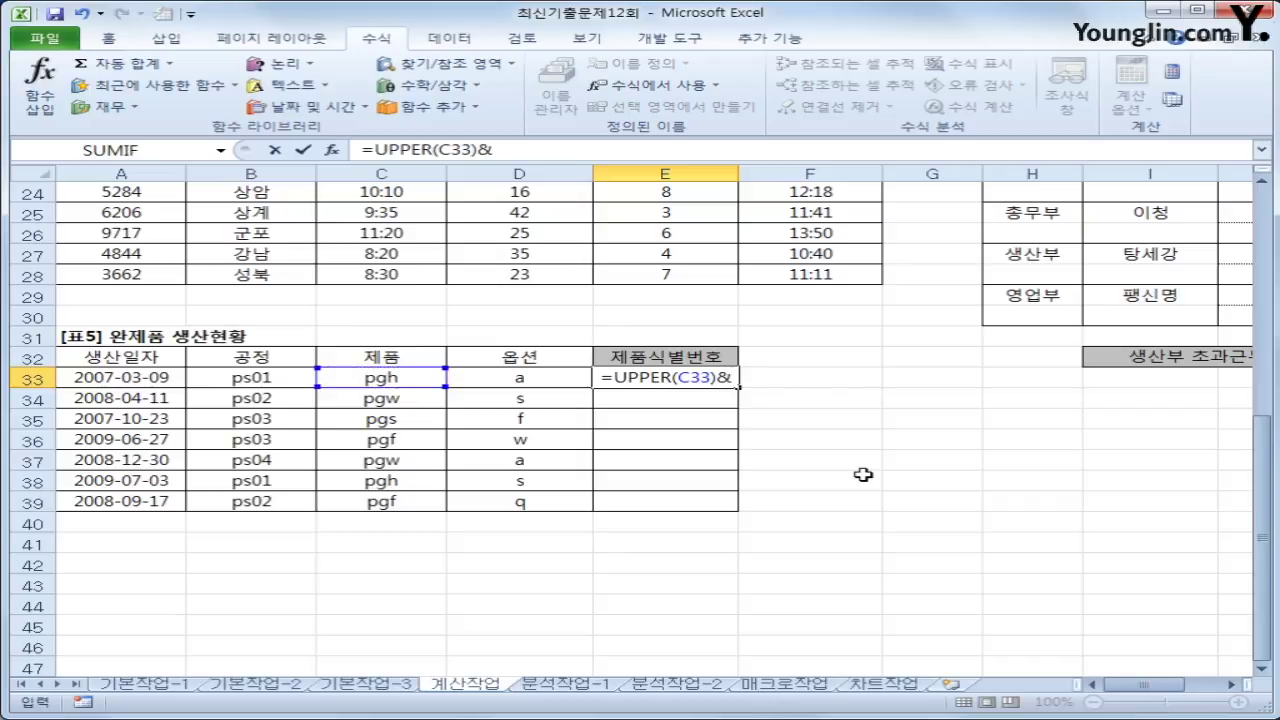
pyautogui.write('"')
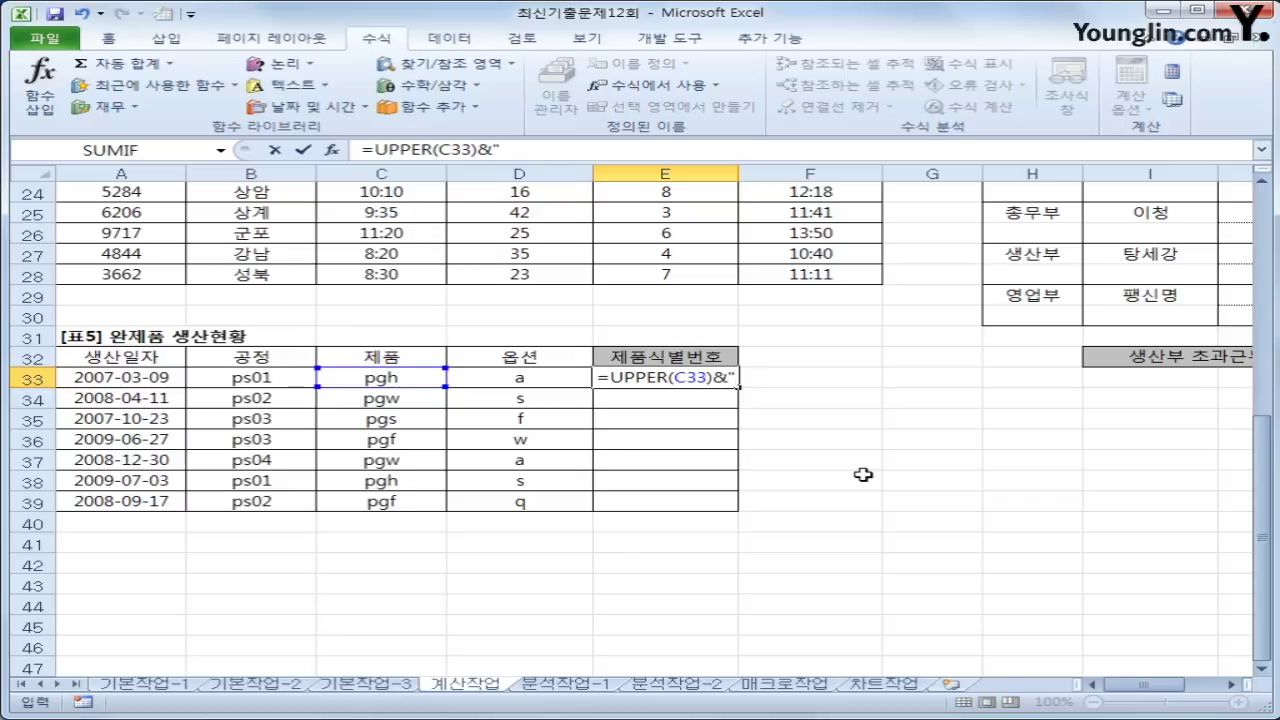
pyautogui.write('-"')
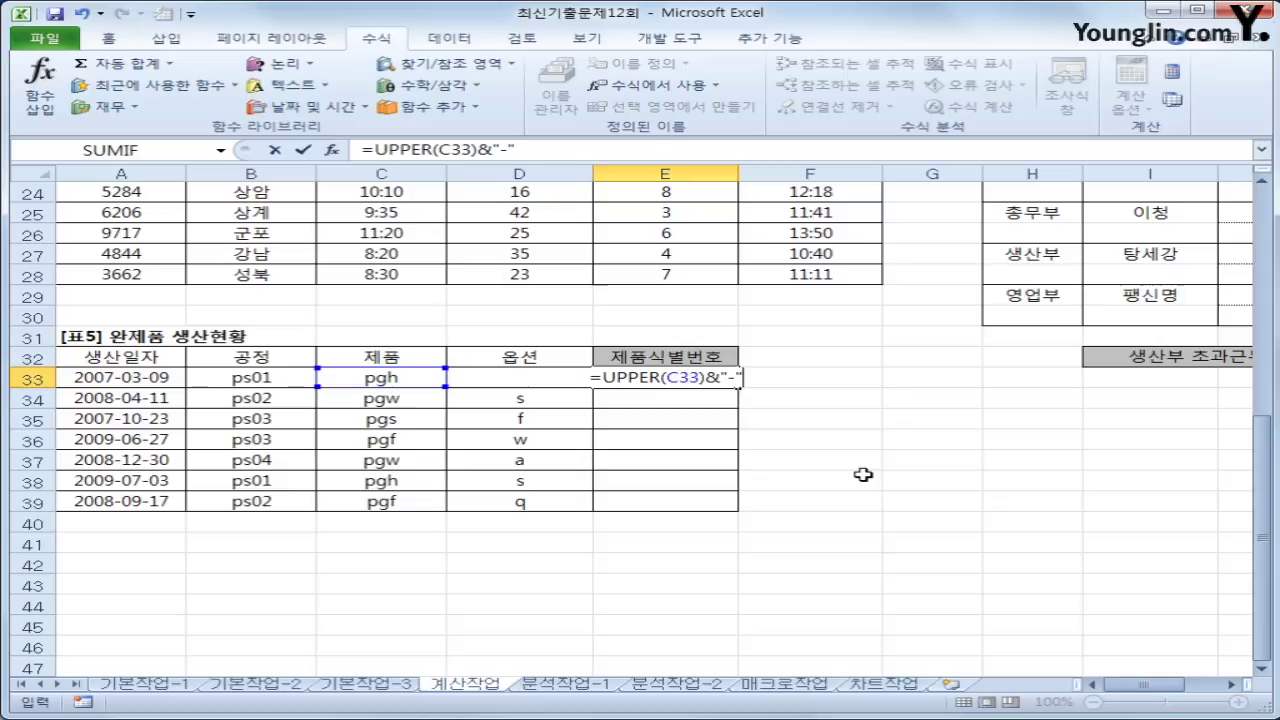
pyautogui.write('&')
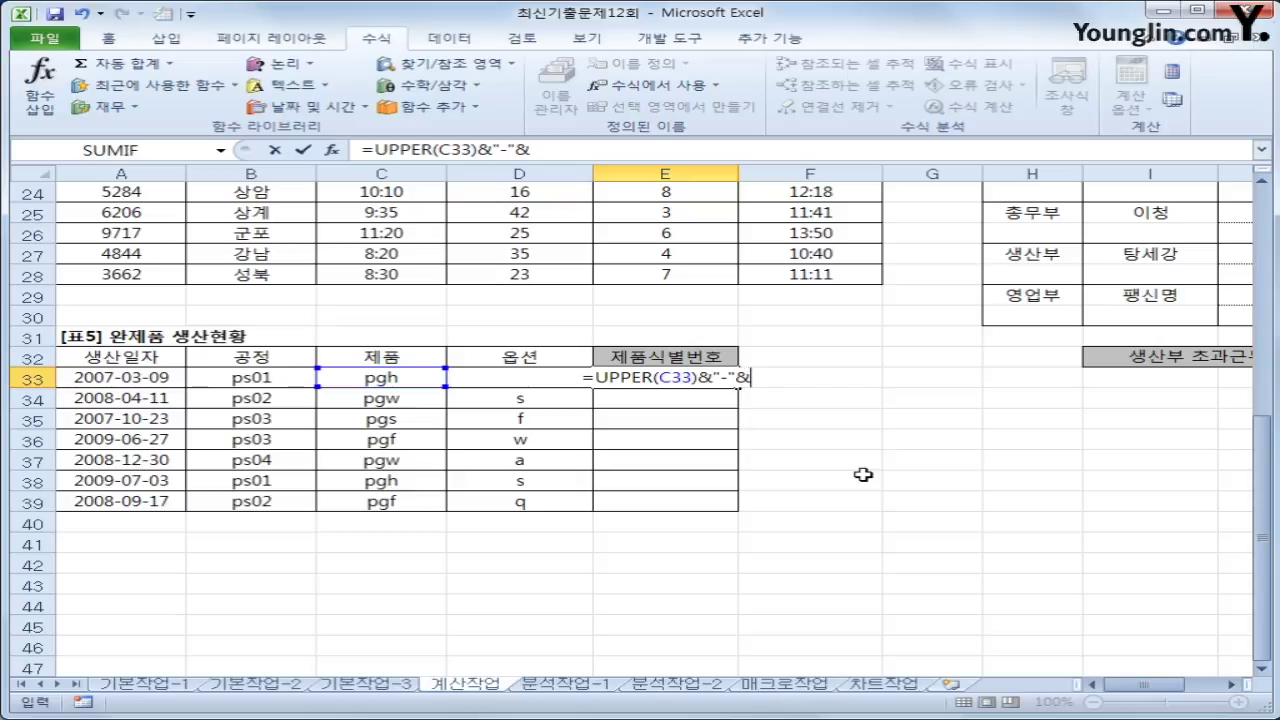
pyautogui.write('upp')
pyautogui.press('Tab')
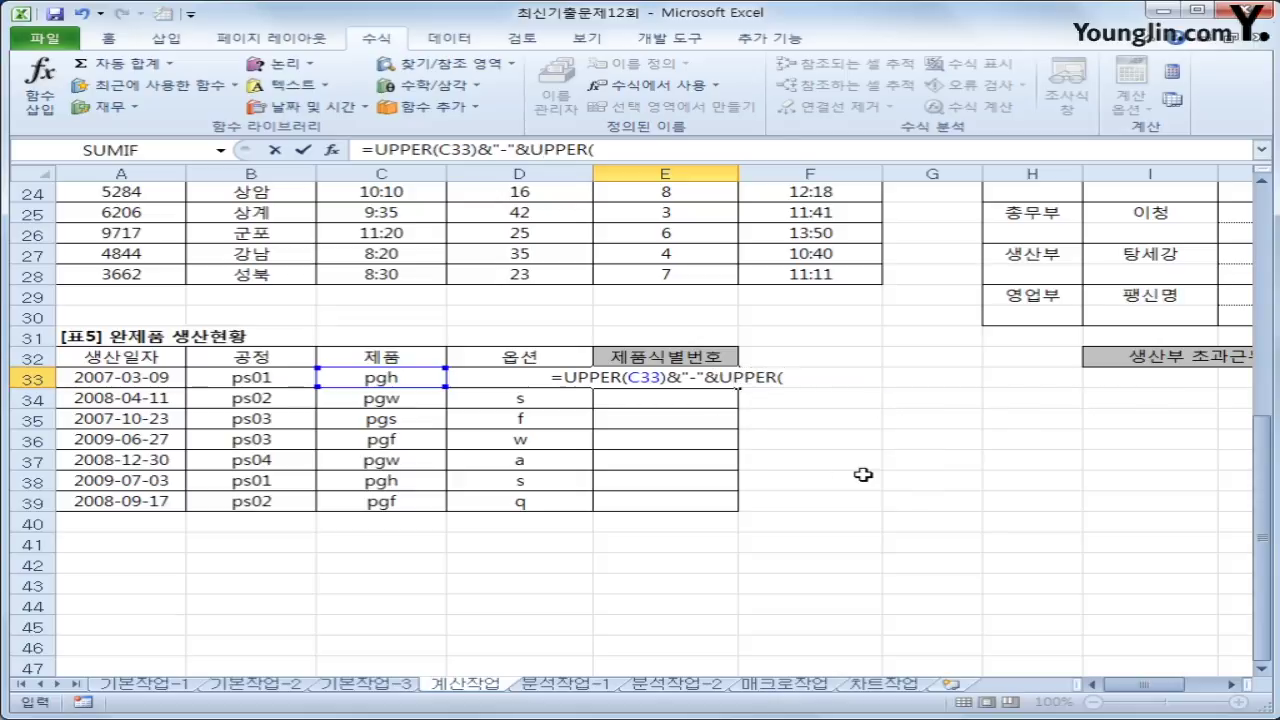
pyautogui.press('Left')
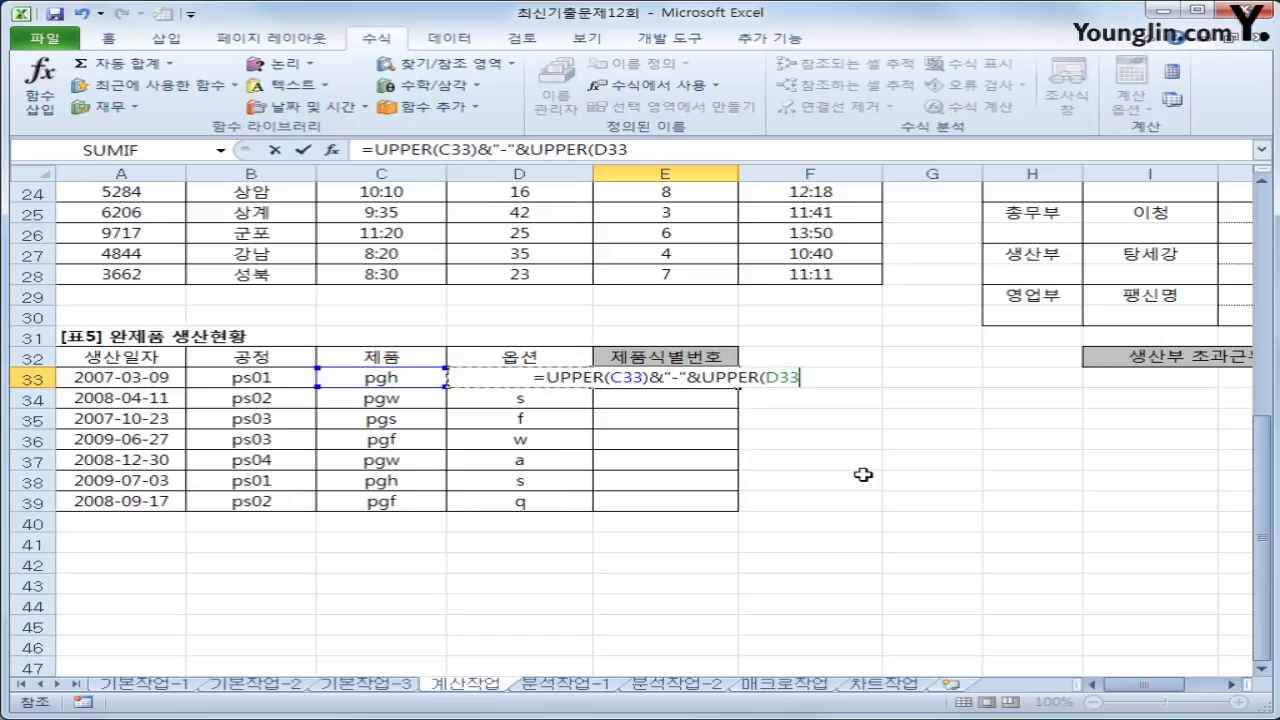
pyautogui.write(')')
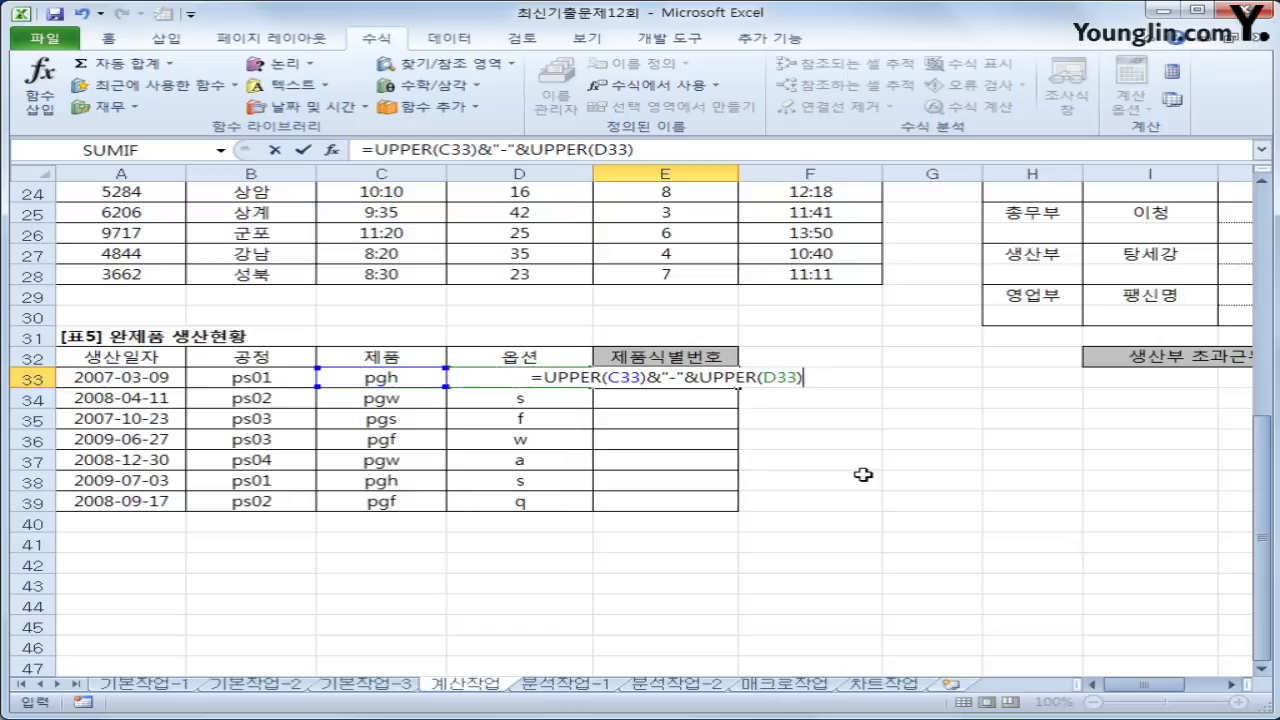
# Complete the E33 formula with another "-" and the last character of the 공정 code, RIGHT(B33,1).
pyautogui.write('&')
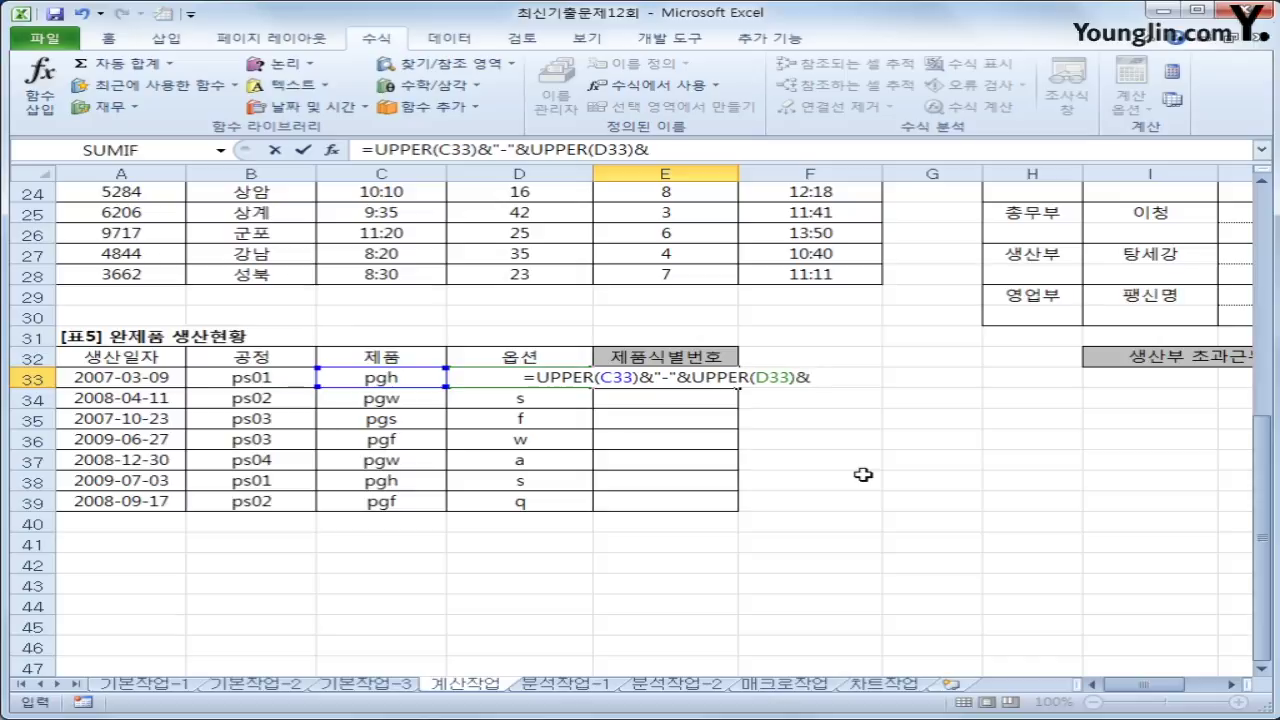
pyautogui.write('"-"')
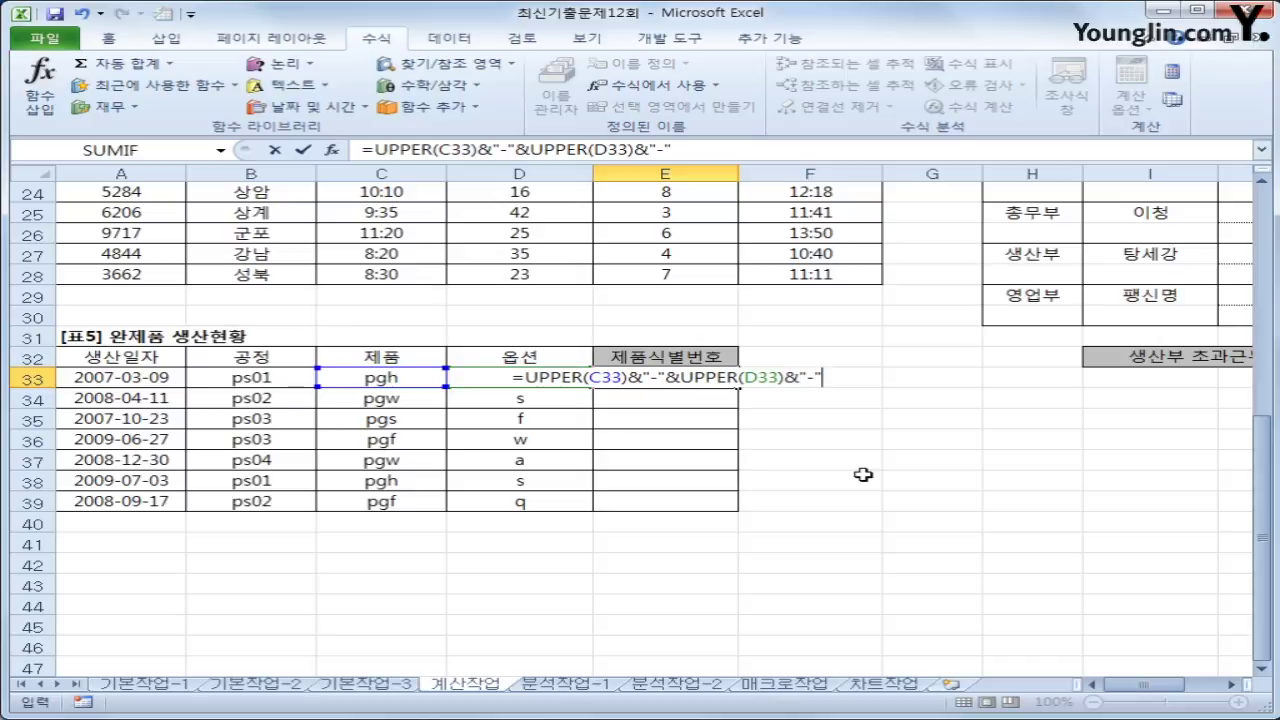
pyautogui.write('&')
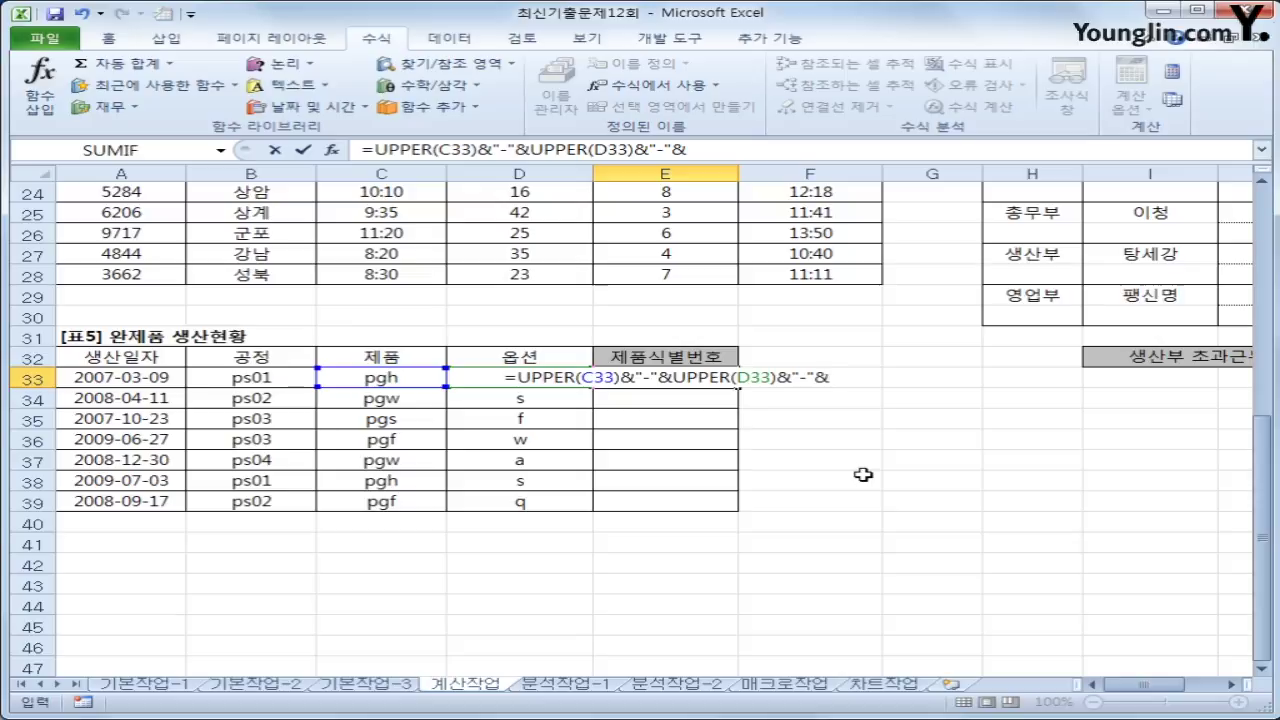
pyautogui.write('r')
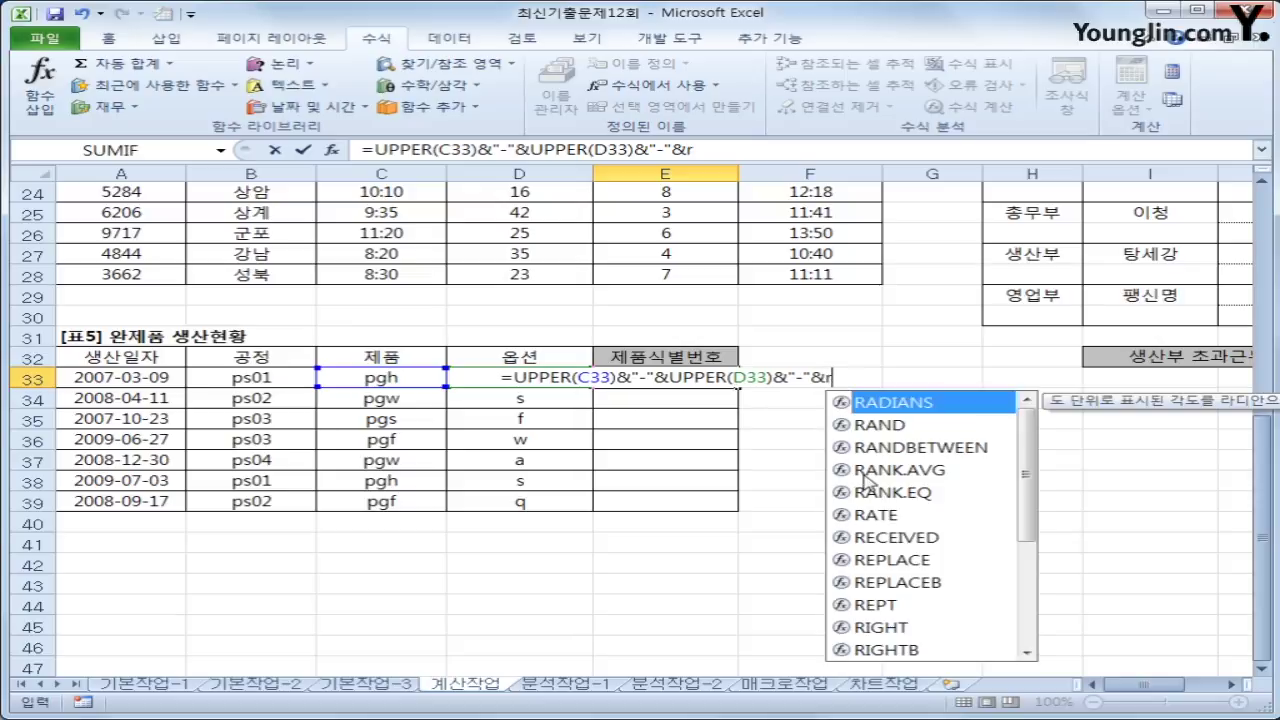
pyautogui.write('i')
pyautogui.press('Tab')
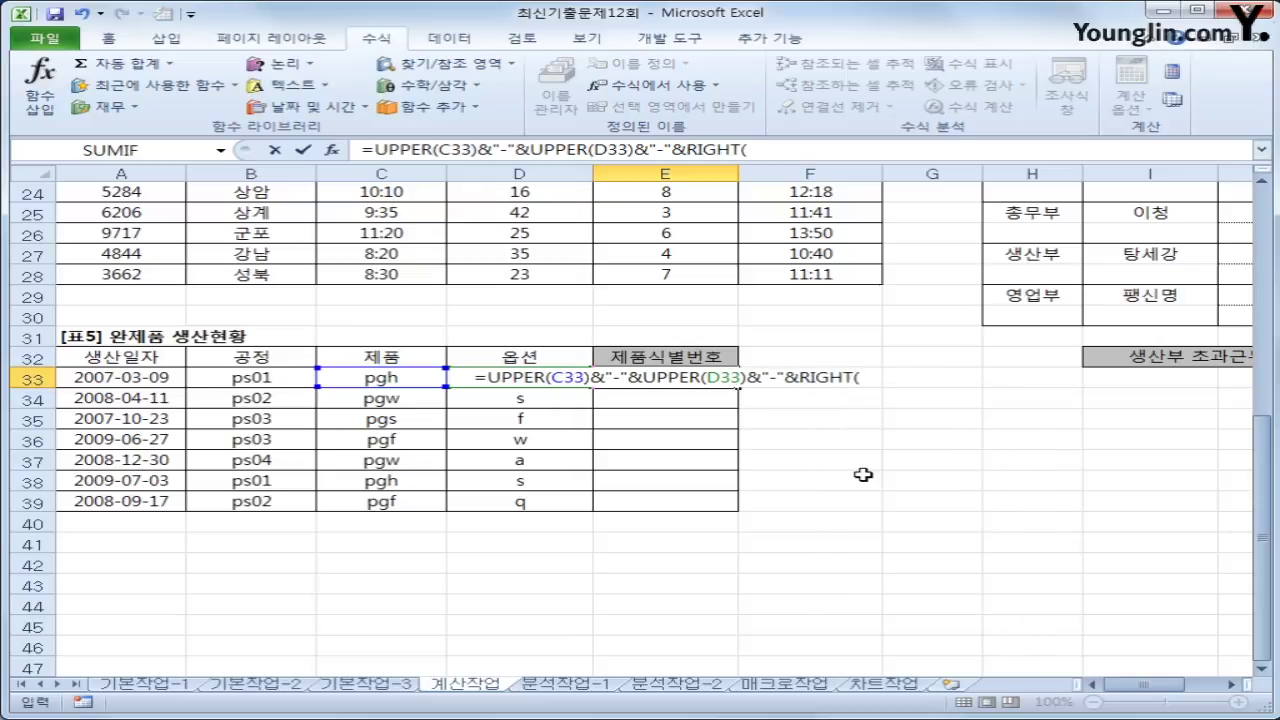
pyautogui.press('Left')
pyautogui.press('Left')
pyautogui.press('Left')
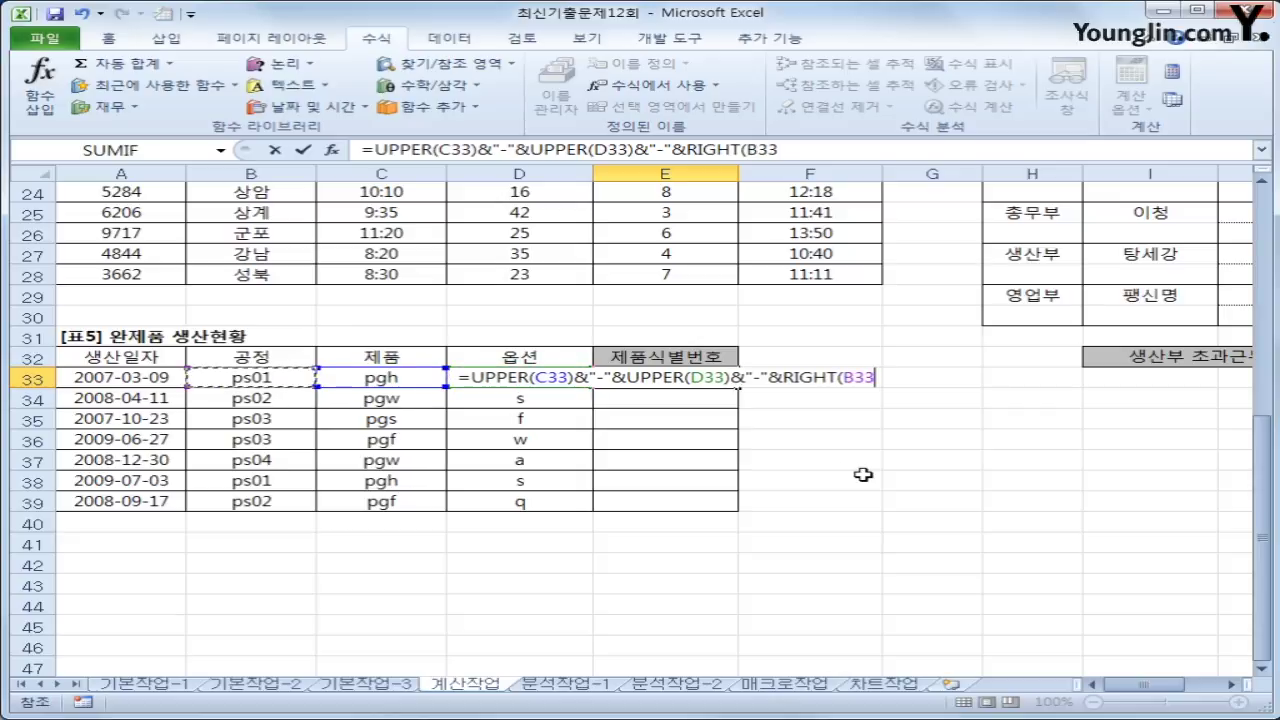
pyautogui.write(',1)')
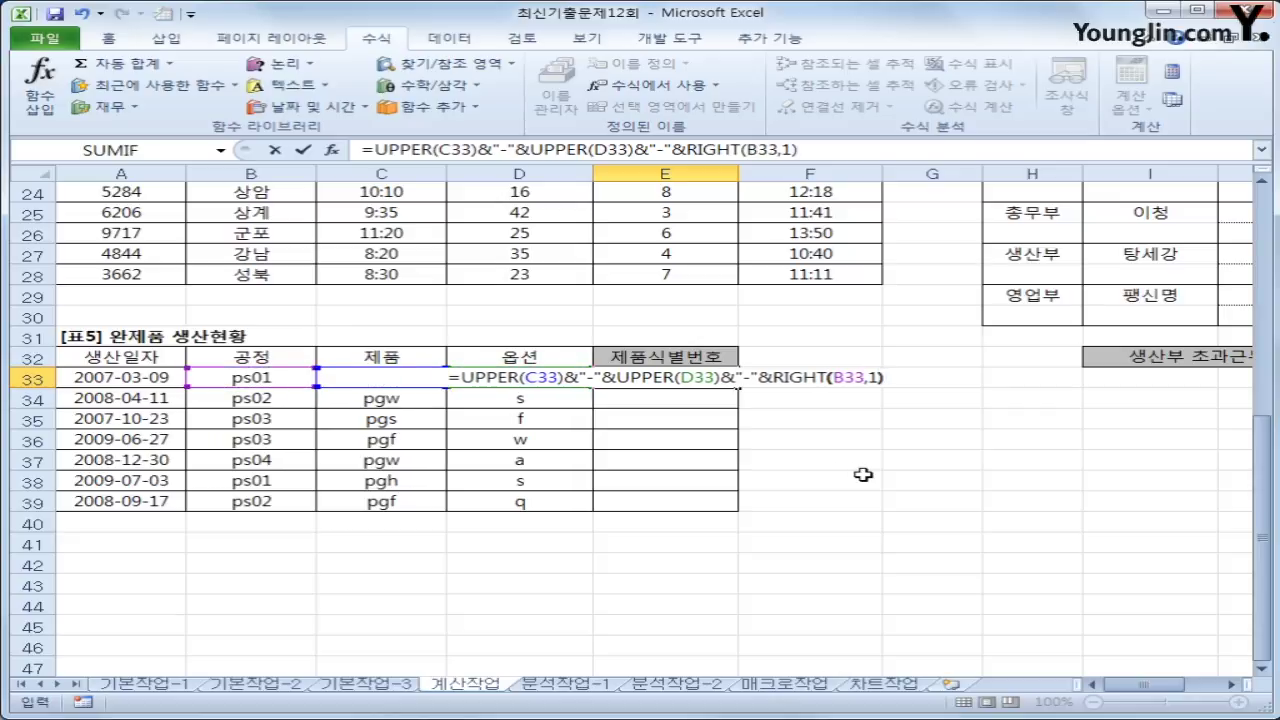
pyautogui.press('Return')
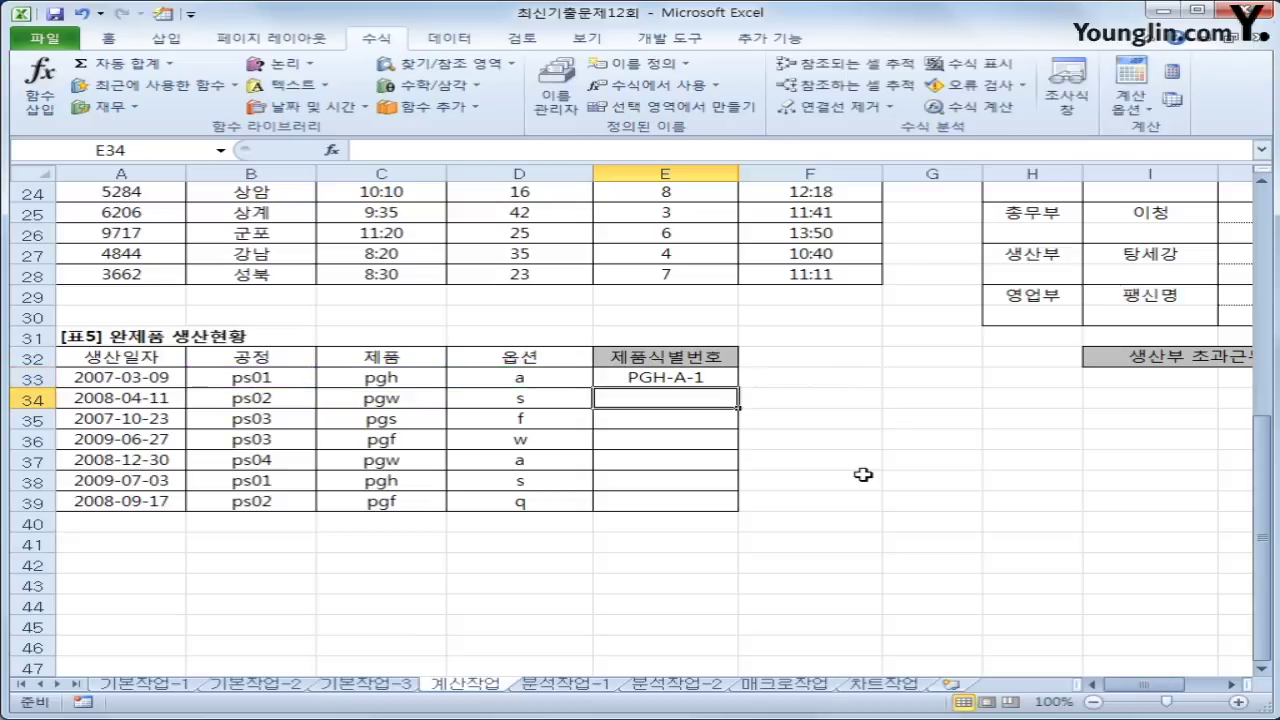
# Fill the 제품식별번호 formula from E33 down to E39.
pyautogui.press('Up')
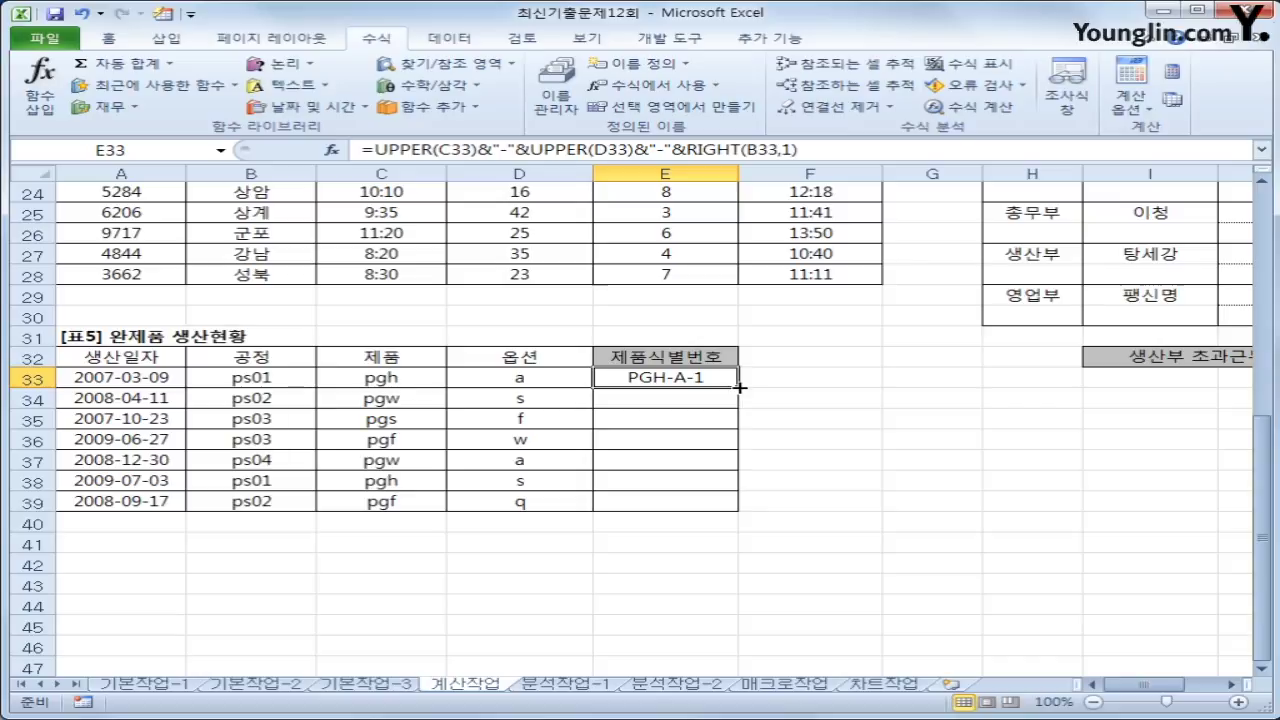
pyautogui.moveTo(739, 384); pyautogui.dragTo(739, 504)
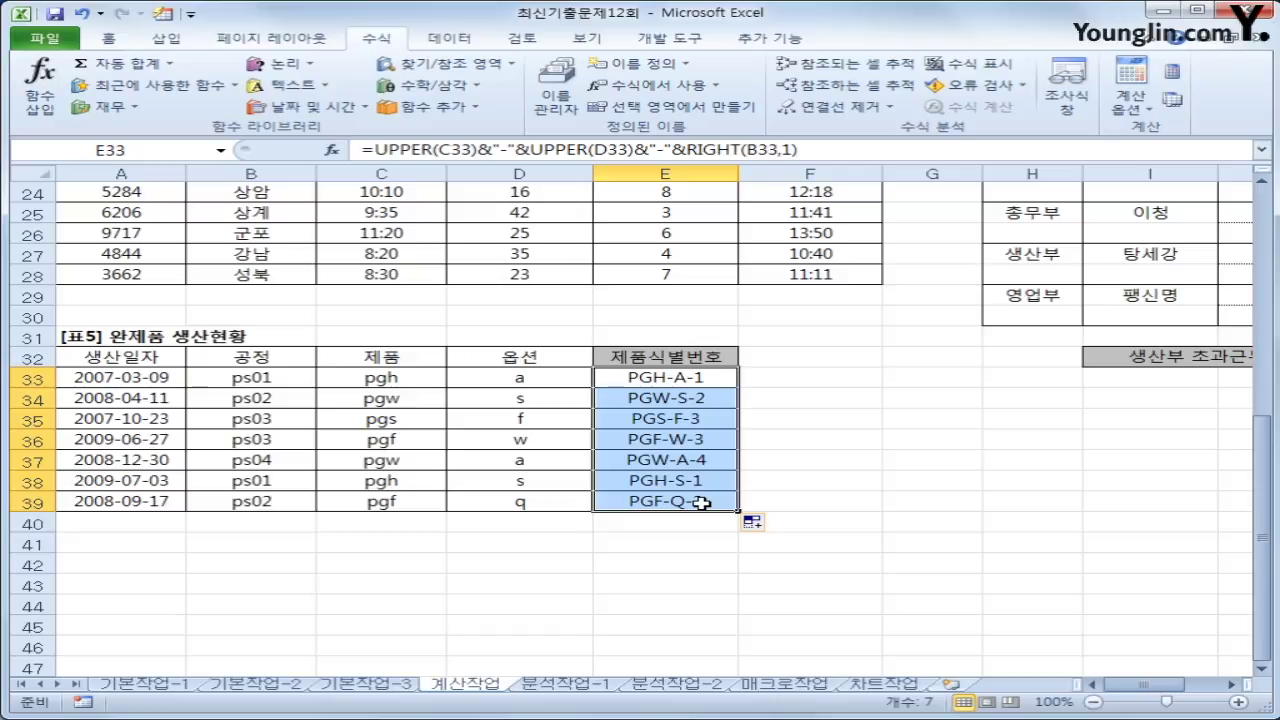
pyautogui.scroll(2, 701, 503)
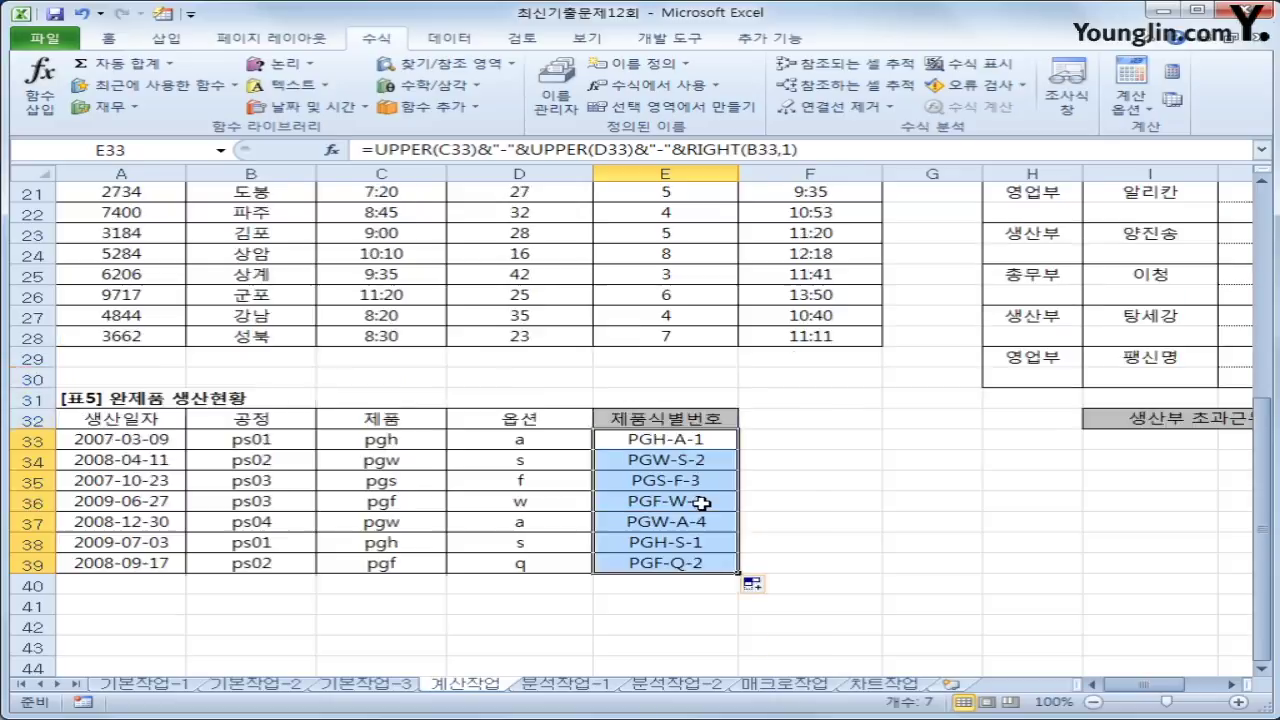
# On the 분석작업-1 sheet, sort the 차량운송현황 table by 거래처 in ascending order.
pyautogui.click(594, 686)
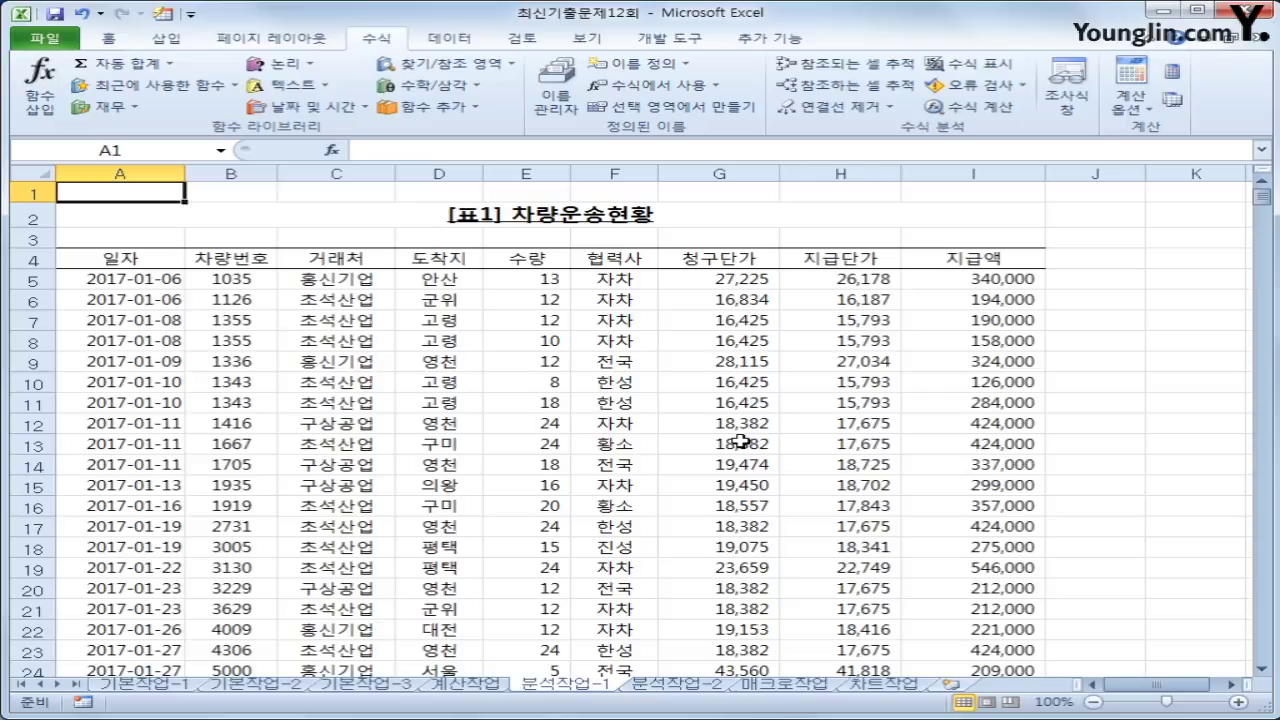
pyautogui.click(160, 266)
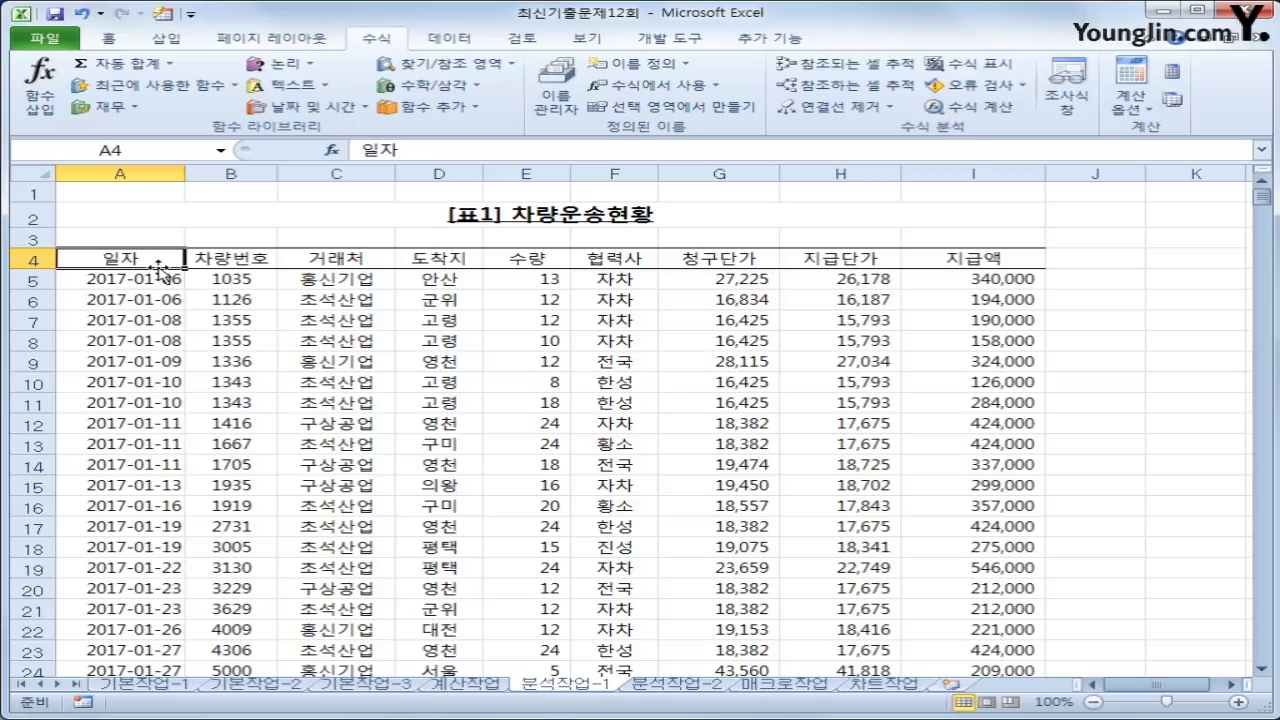
pyautogui.click(369, 257)
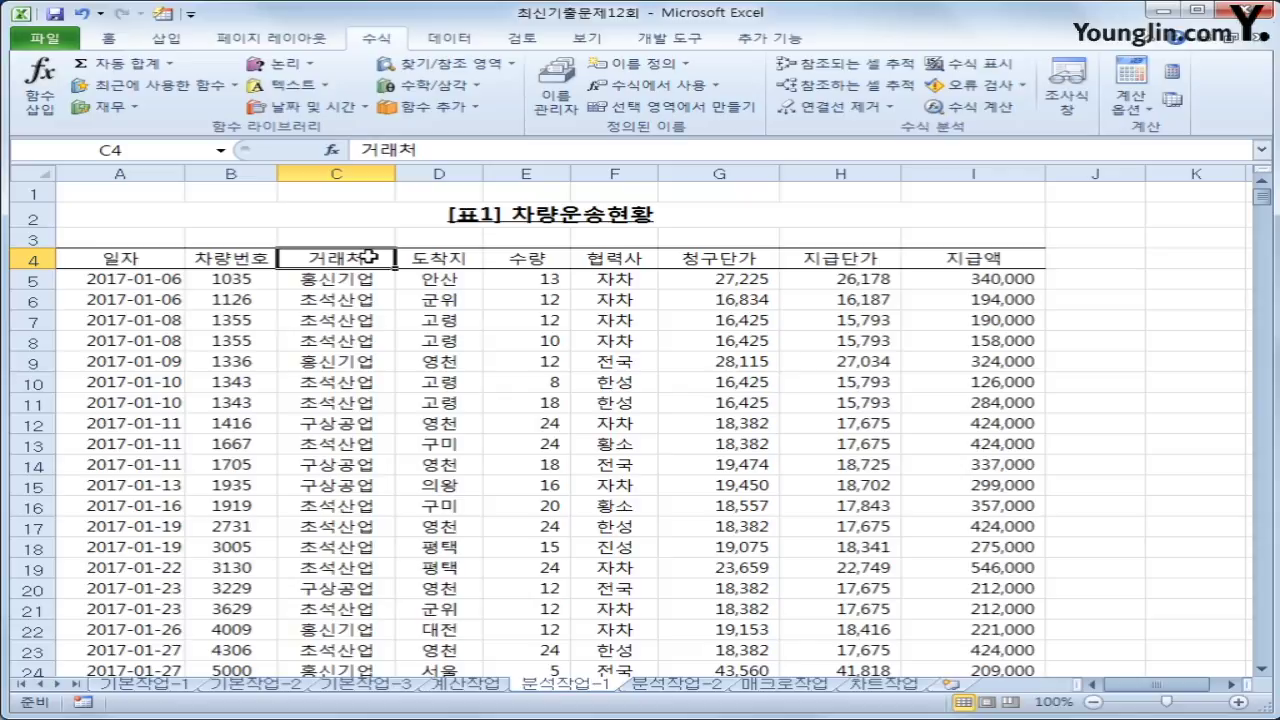
pyautogui.click(449, 38)
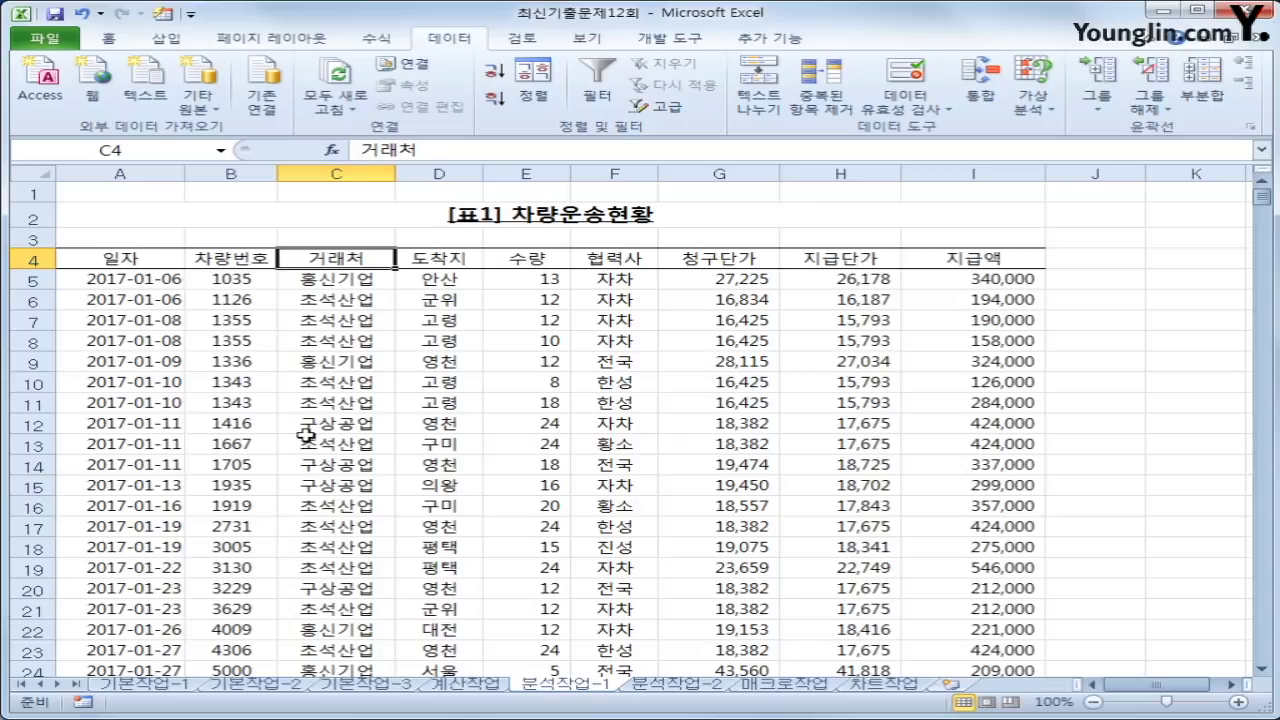
pyautogui.click(494, 76)
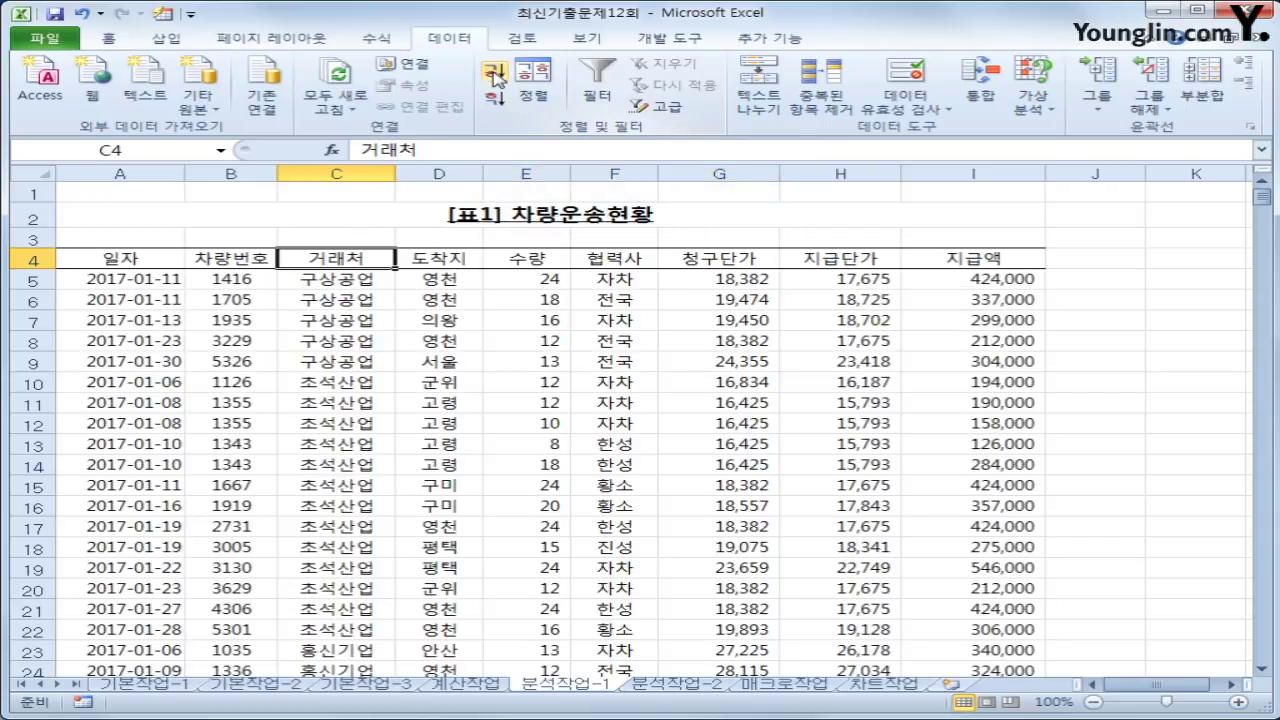
# Add subtotals to the 차량운송현황 table grouped by 거래처, using 합계 on 수량 only.
pyautogui.click(1199, 100)
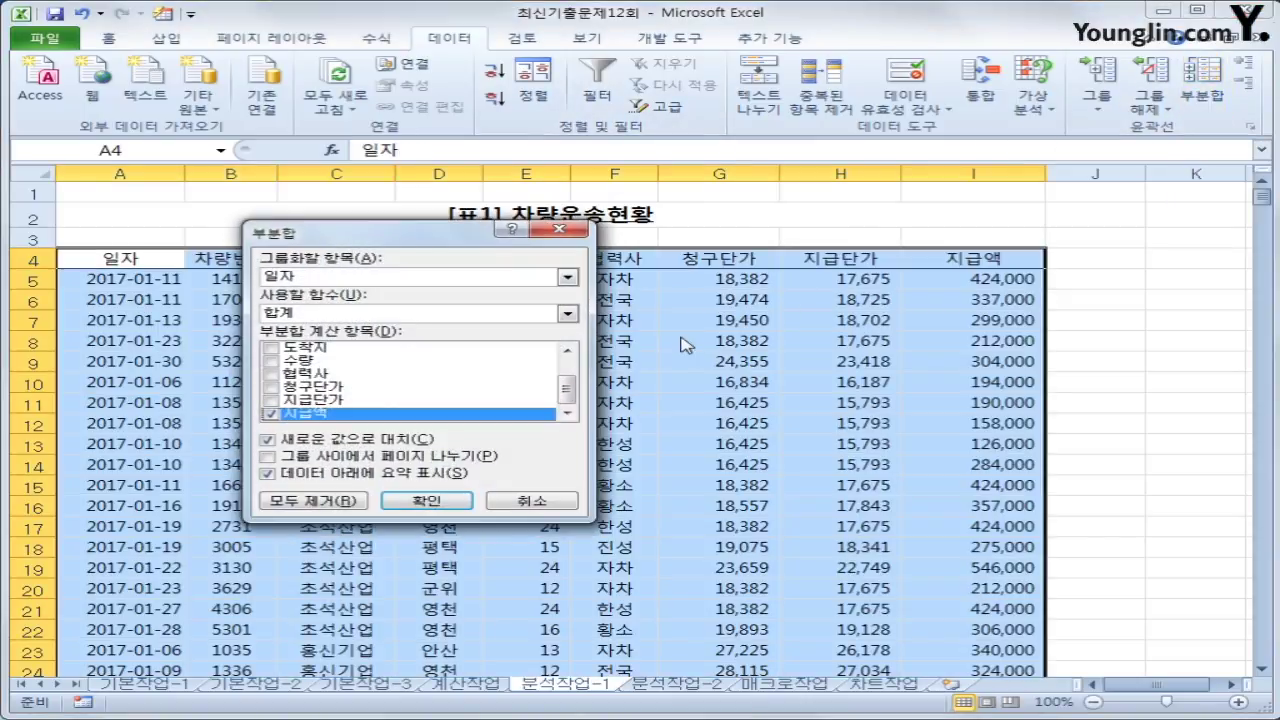
pyautogui.moveTo(368, 237); pyautogui.dragTo(868, 212)
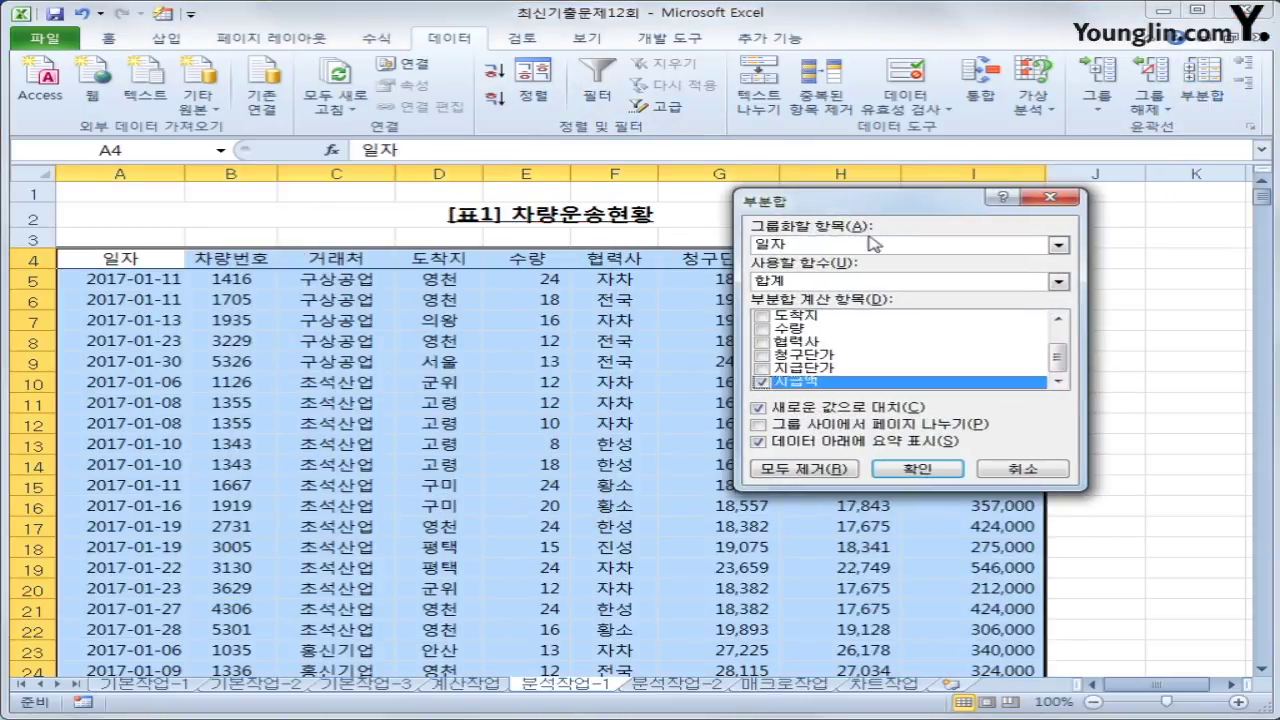
pyautogui.click(873, 244)
pyautogui.click(868, 284)
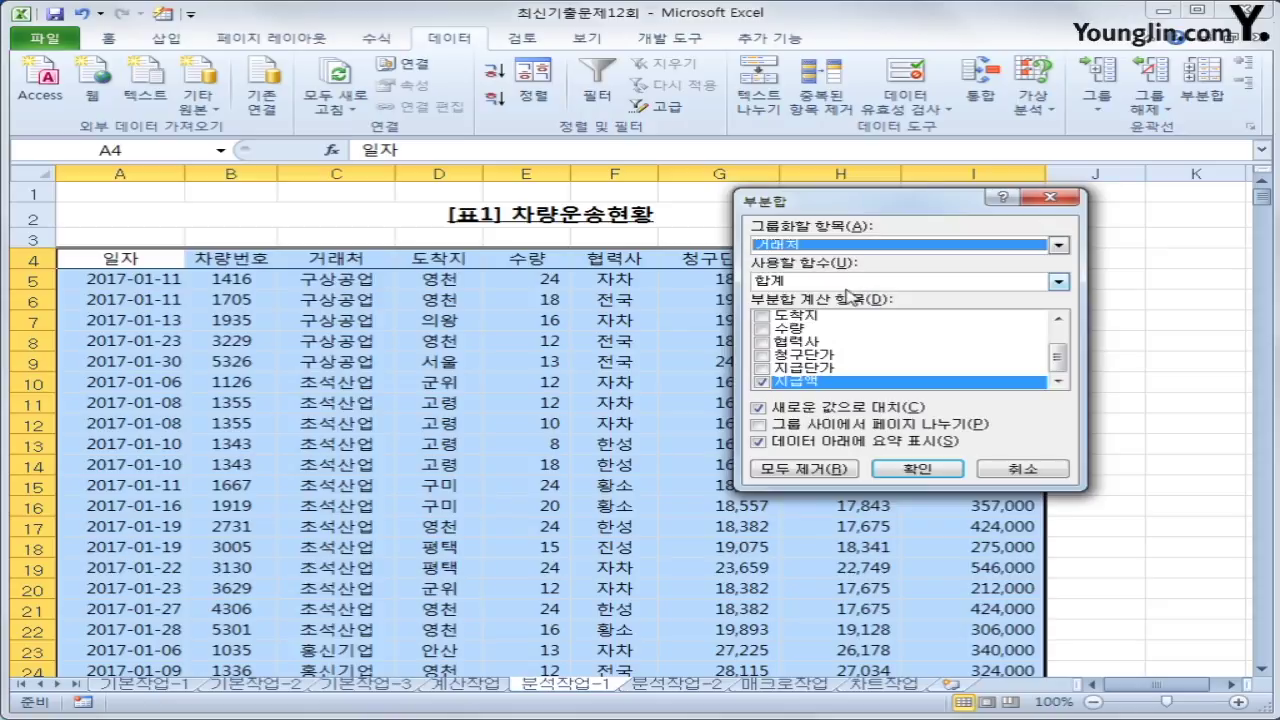
pyautogui.click(779, 388)
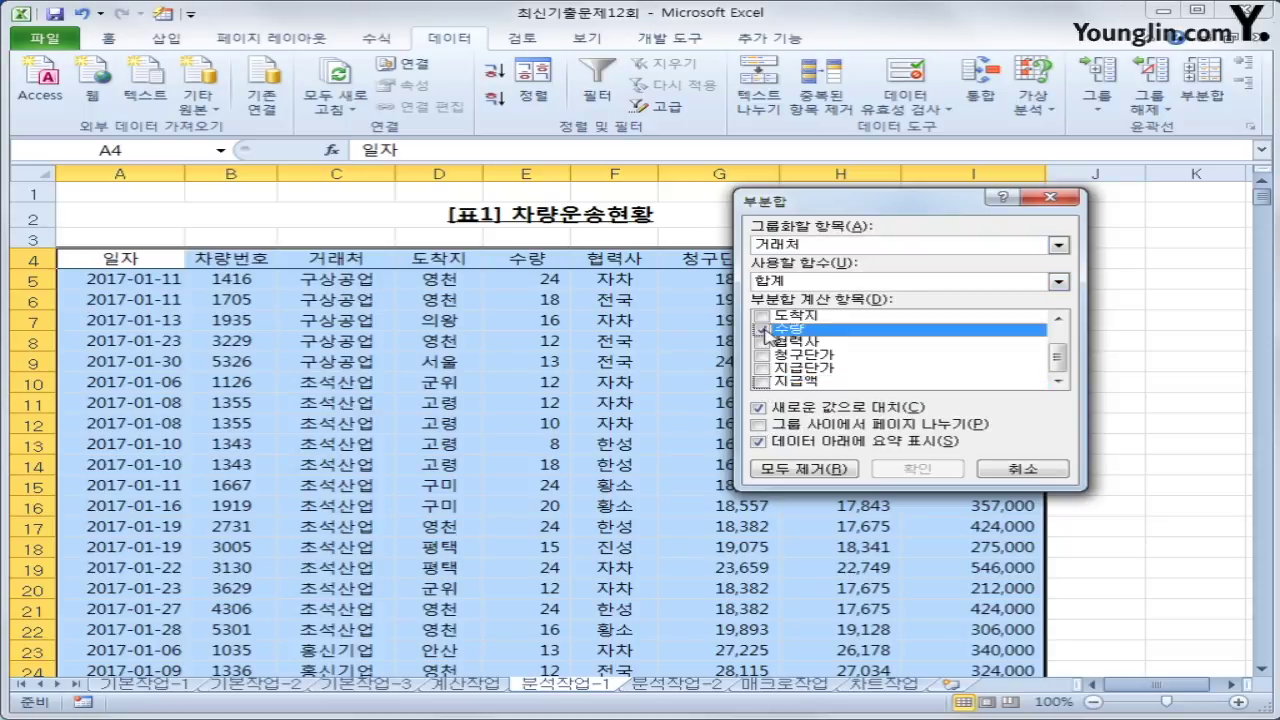
pyautogui.click(763, 330)
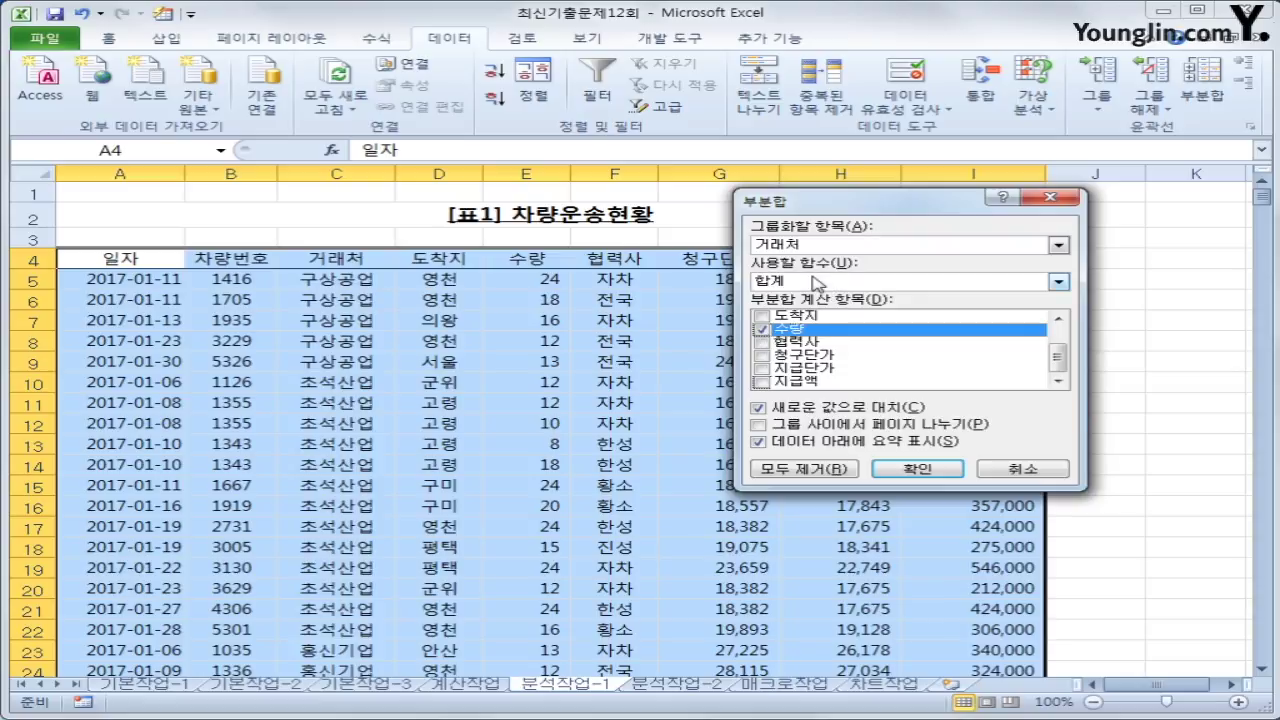
pyautogui.click(914, 470)
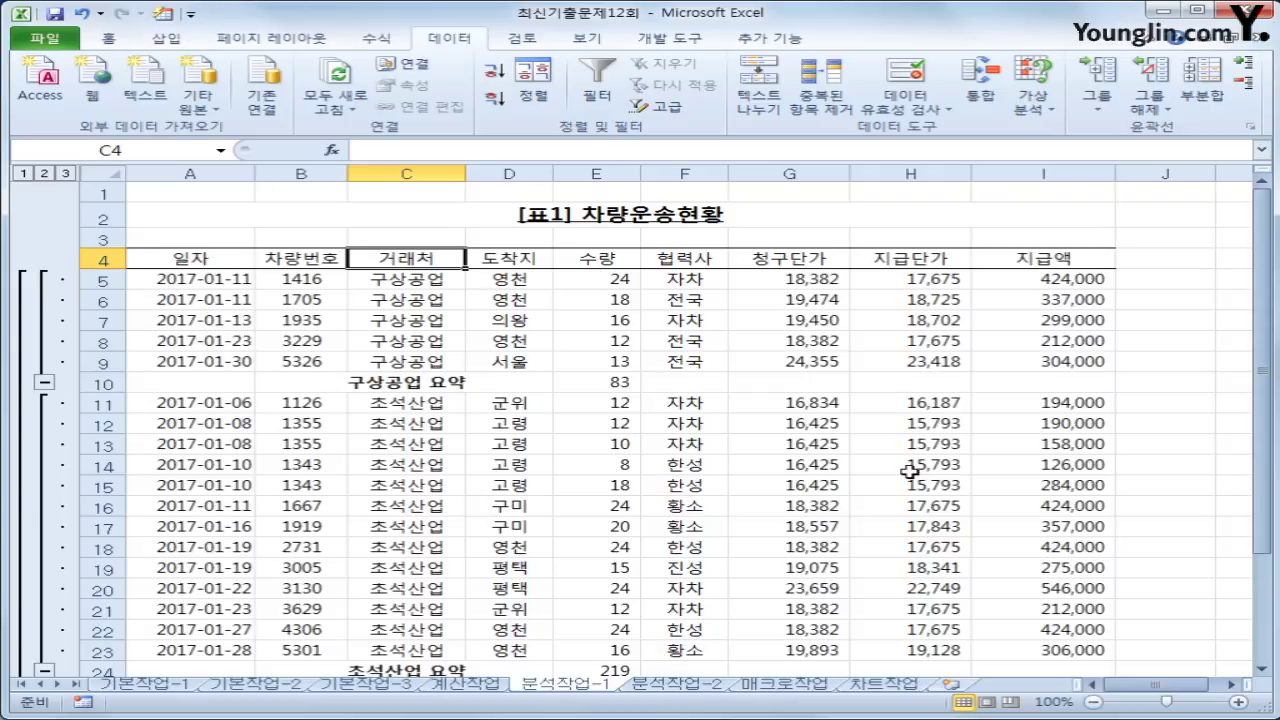
# Add a second subtotal by 거래처 using 평균 on 지급액 only, without replacing the existing subtotals.
pyautogui.click(1204, 92)
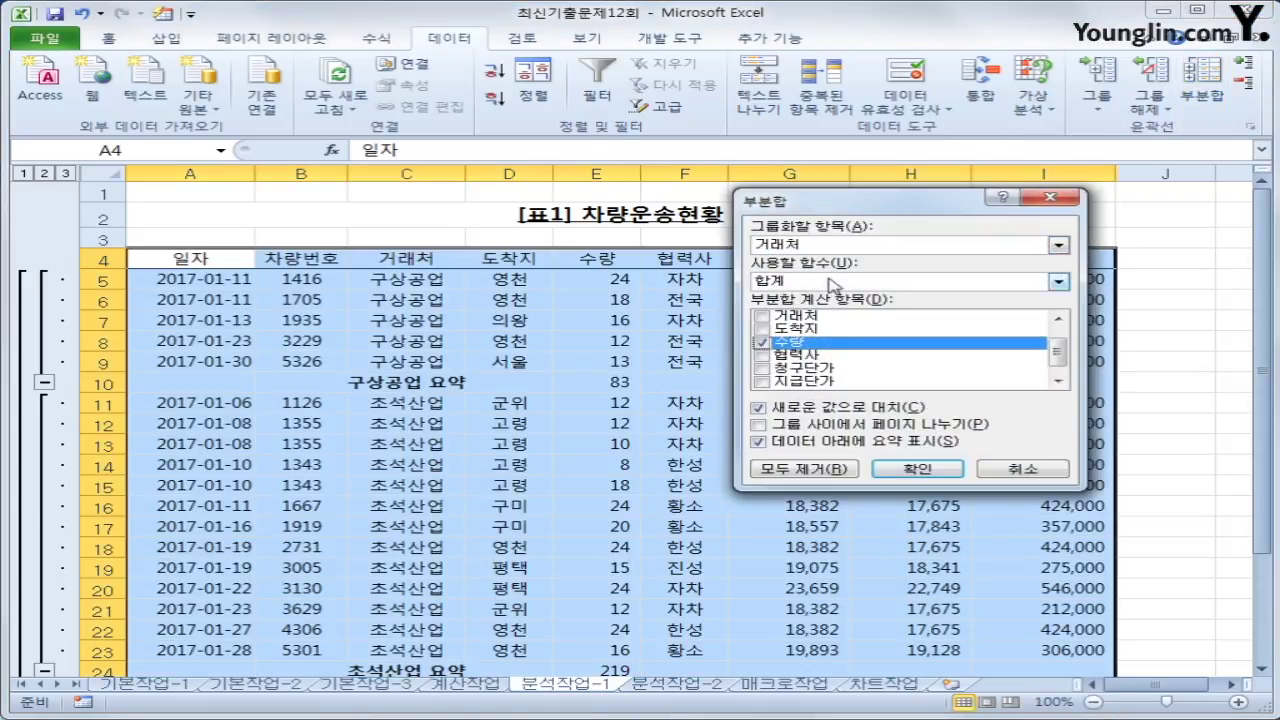
pyautogui.click(826, 282)
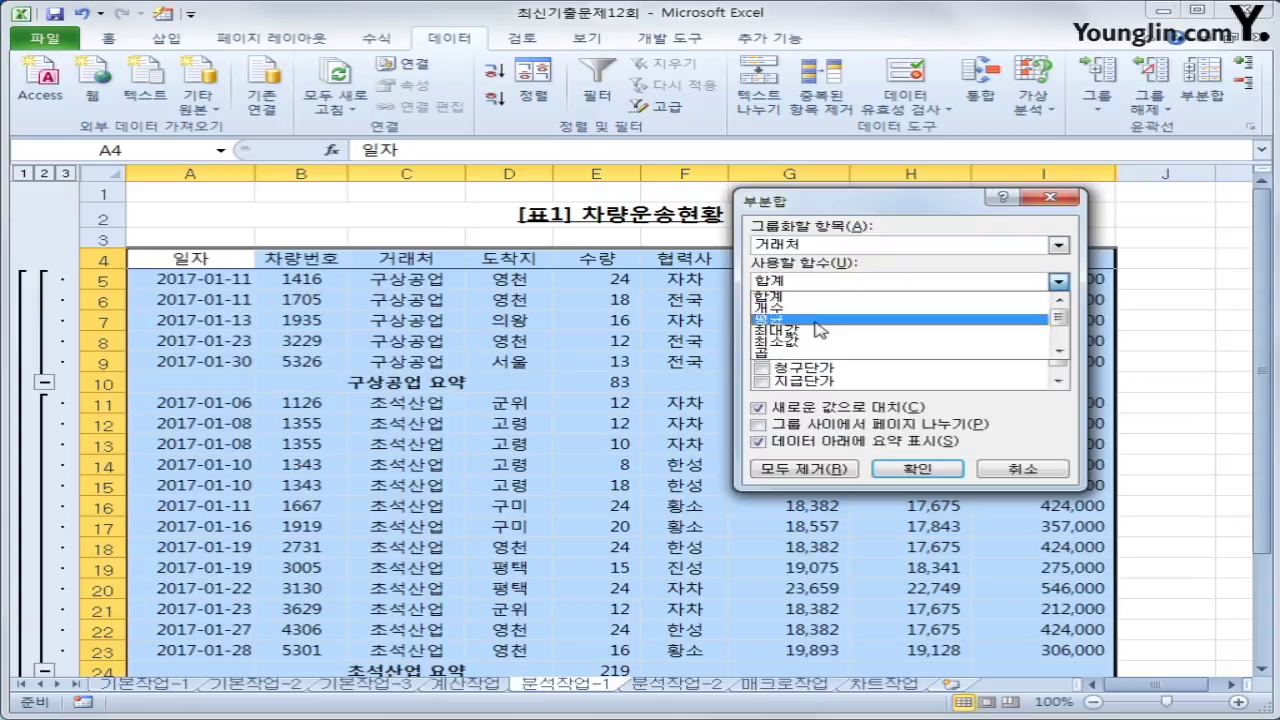
pyautogui.click(818, 319)
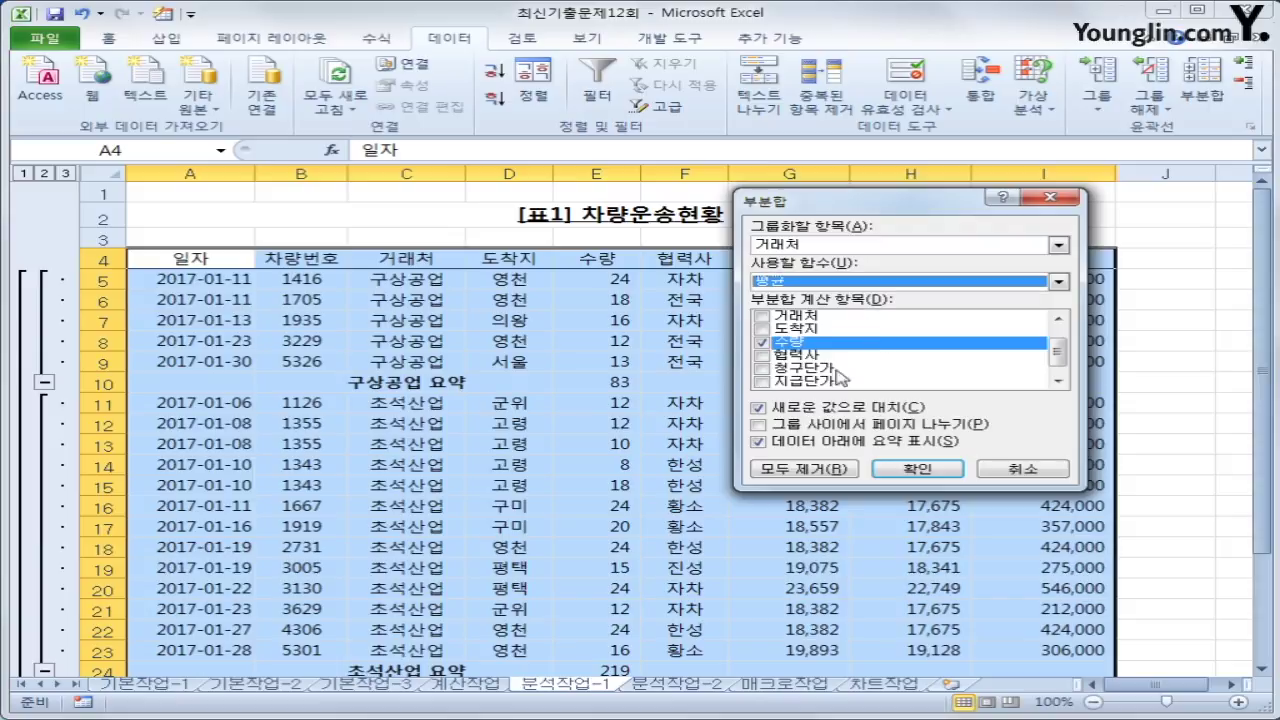
pyautogui.click(763, 345)
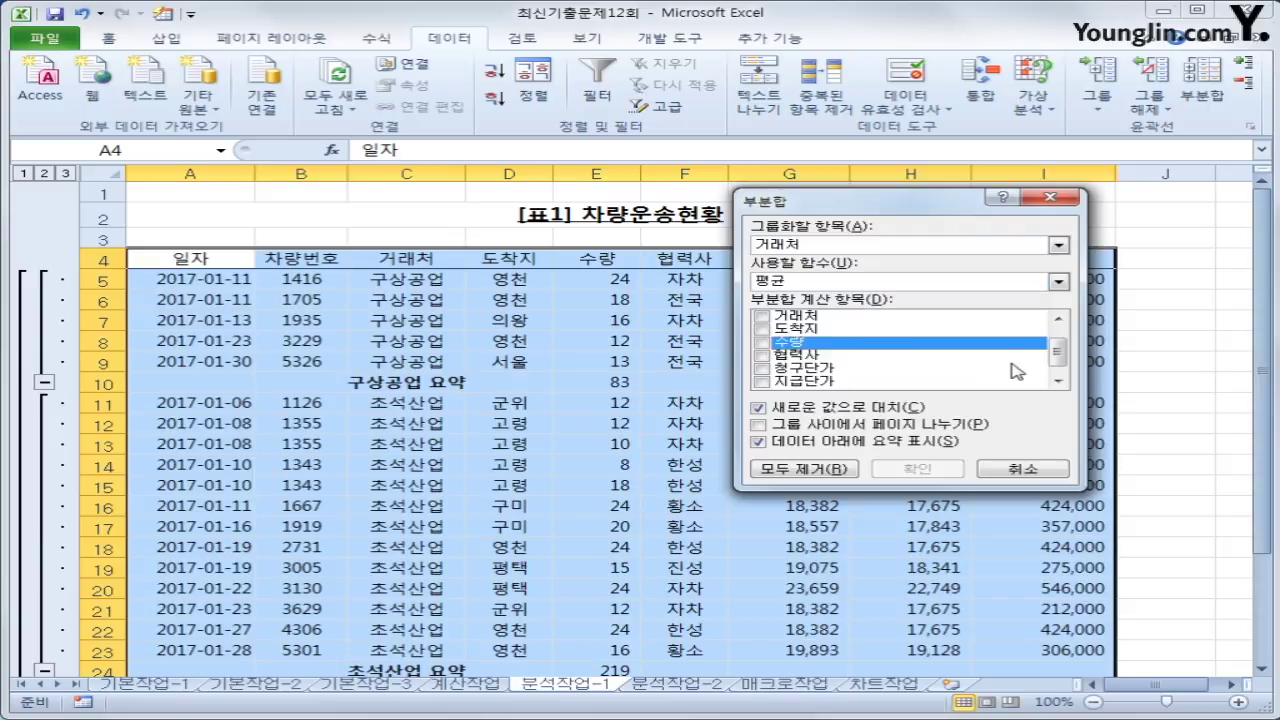
pyautogui.scroll(-1, 1058, 368)
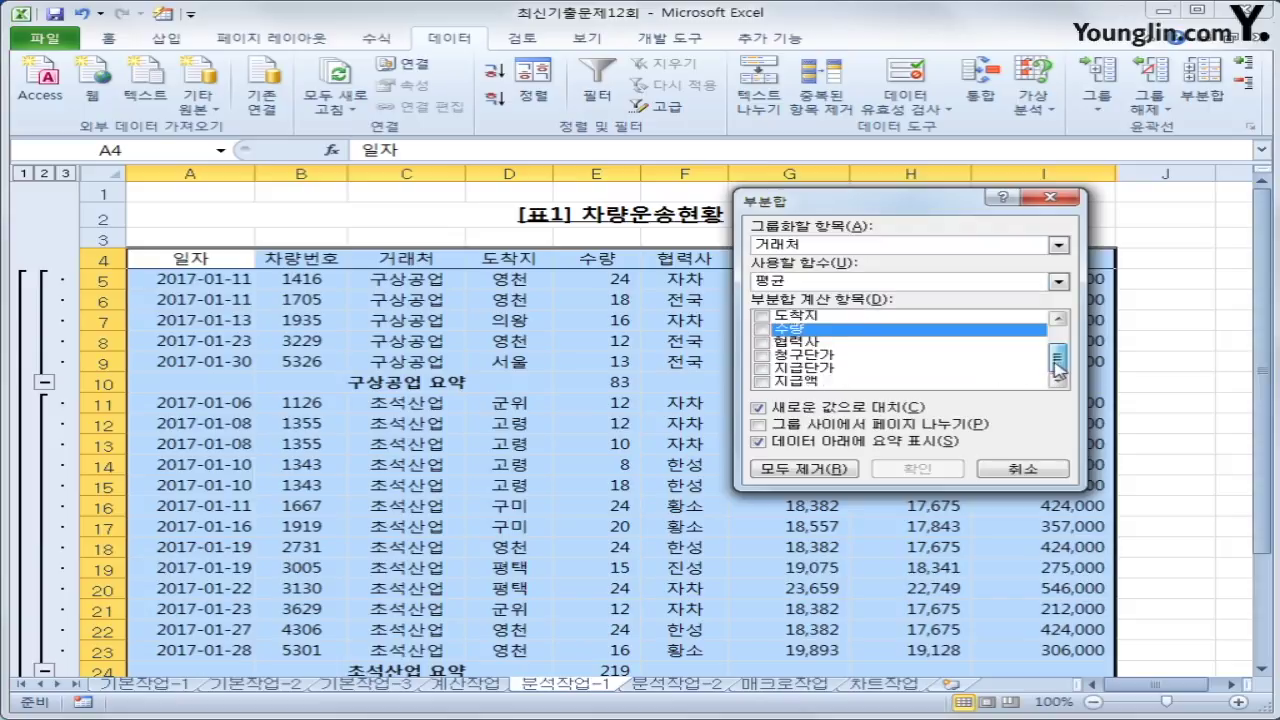
pyautogui.click(762, 381)
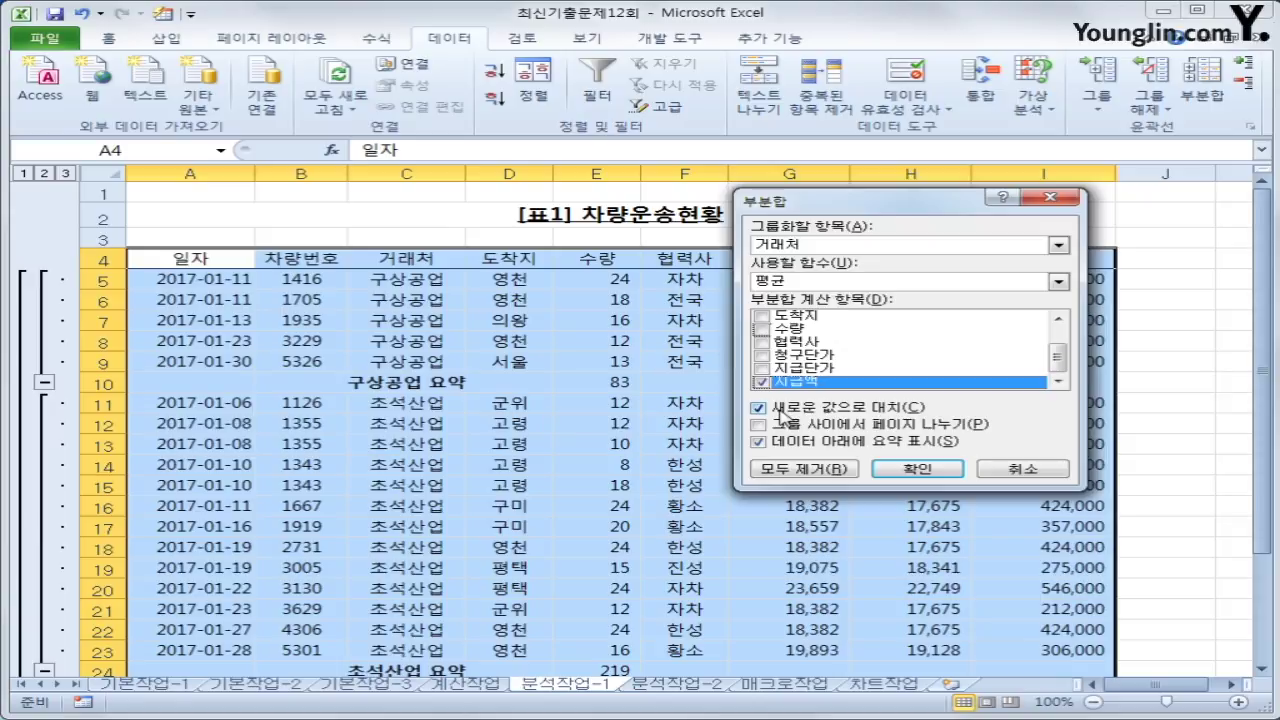
pyautogui.click(779, 410)
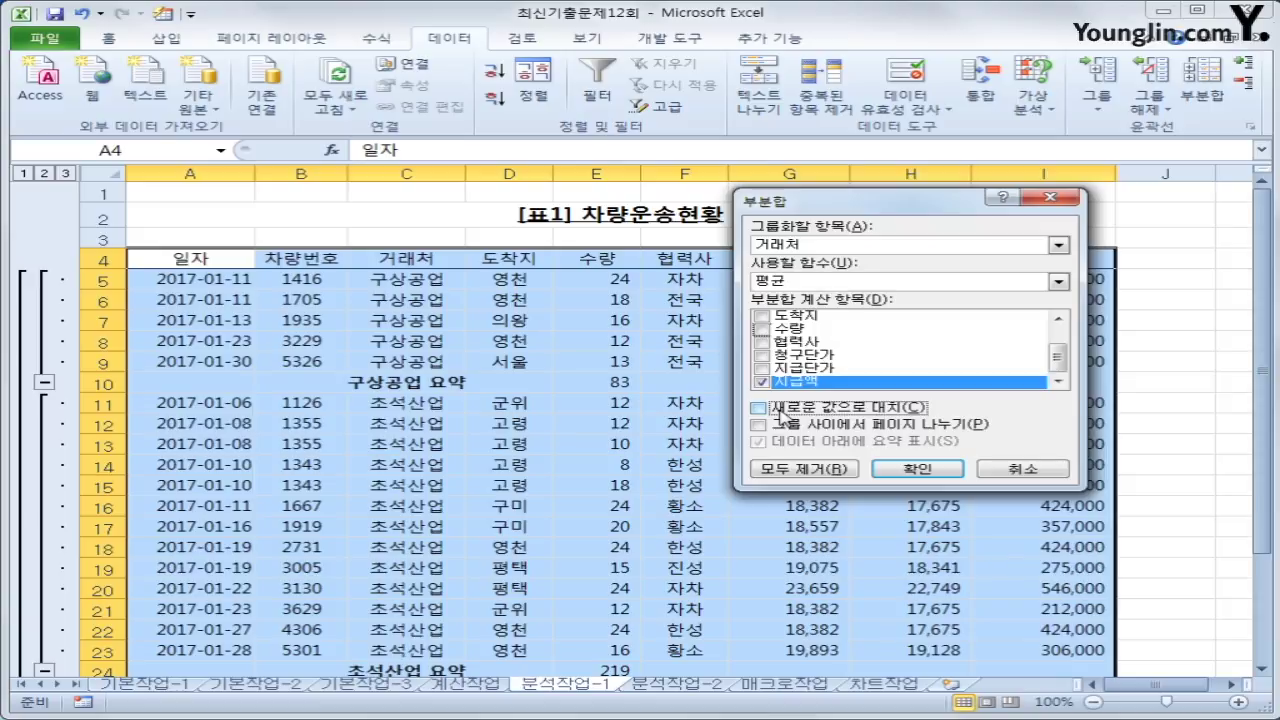
pyautogui.click(917, 468)
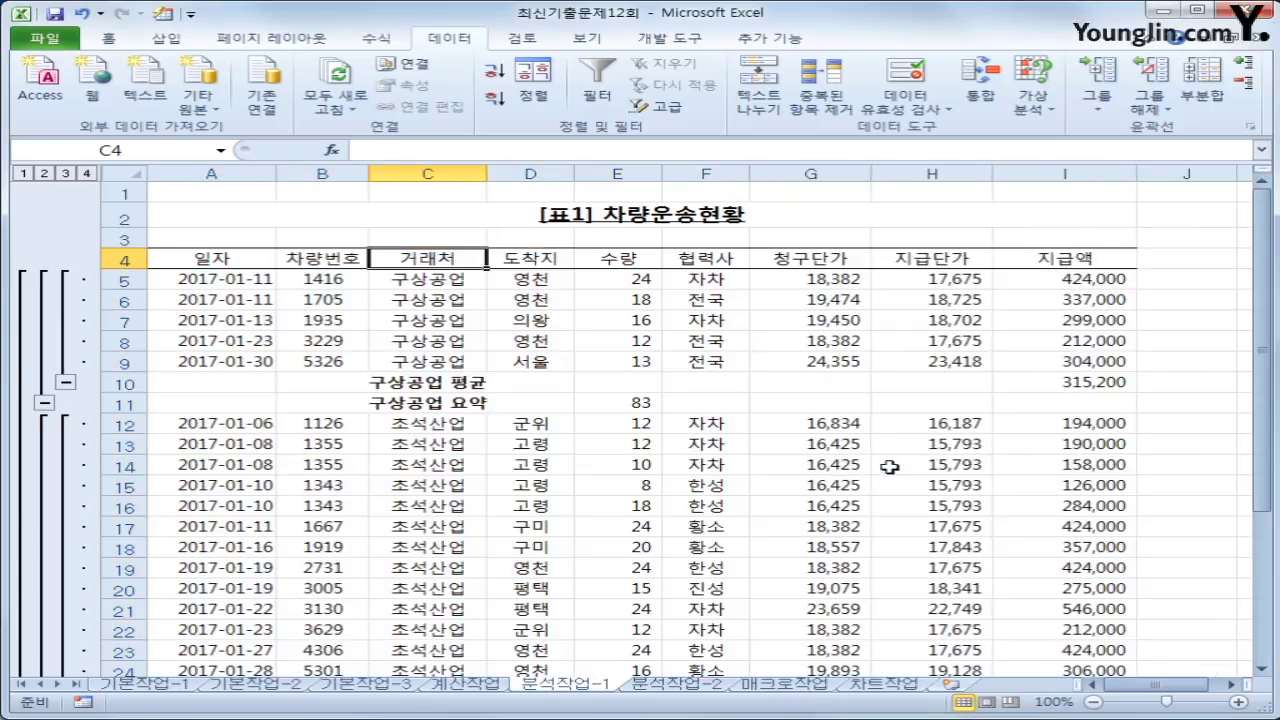
pyautogui.scroll(-3, 887, 449)
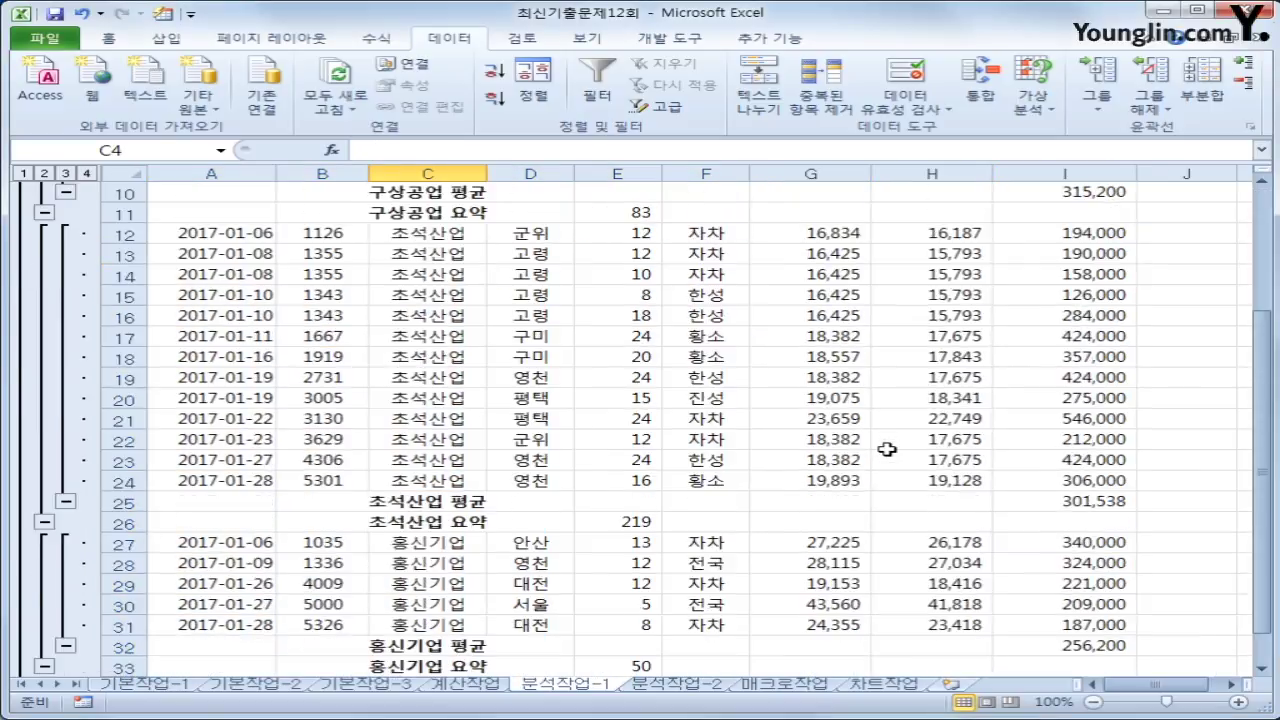
pyautogui.scroll(3, 887, 449)
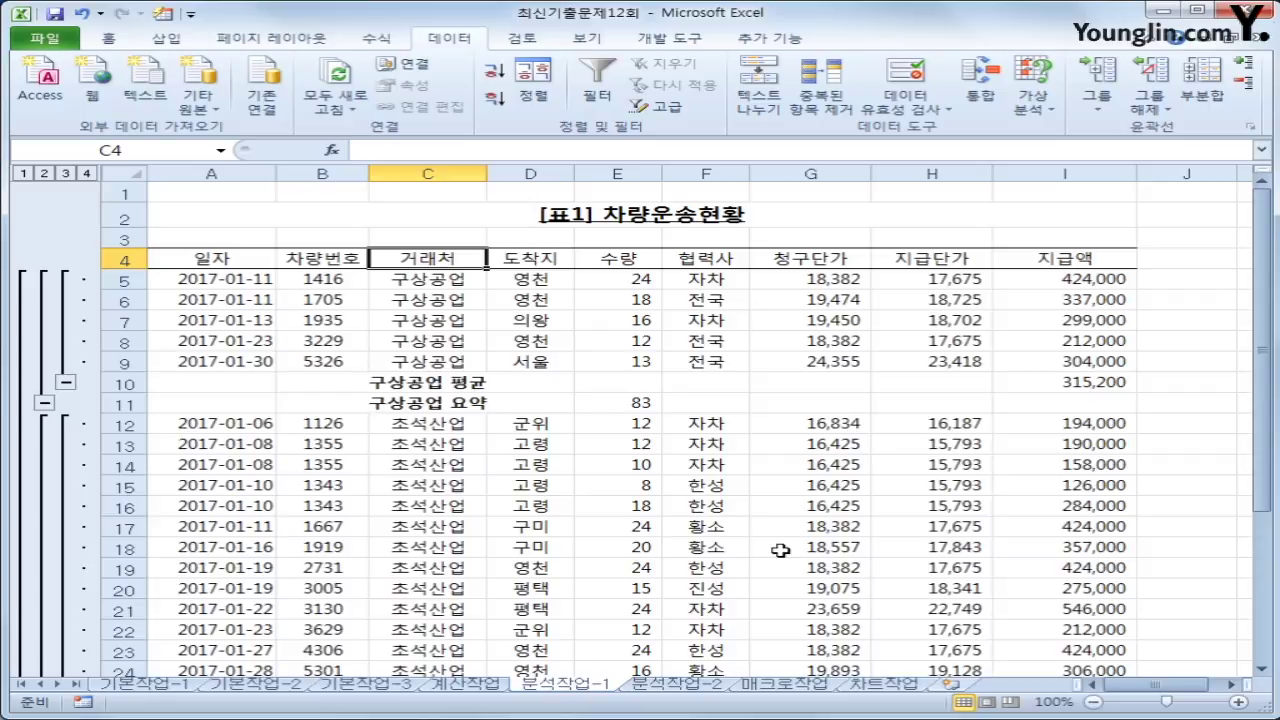
# On the 분석작업-2 sheet, name cell D13 연평균성장률.
pyautogui.click(708, 684)
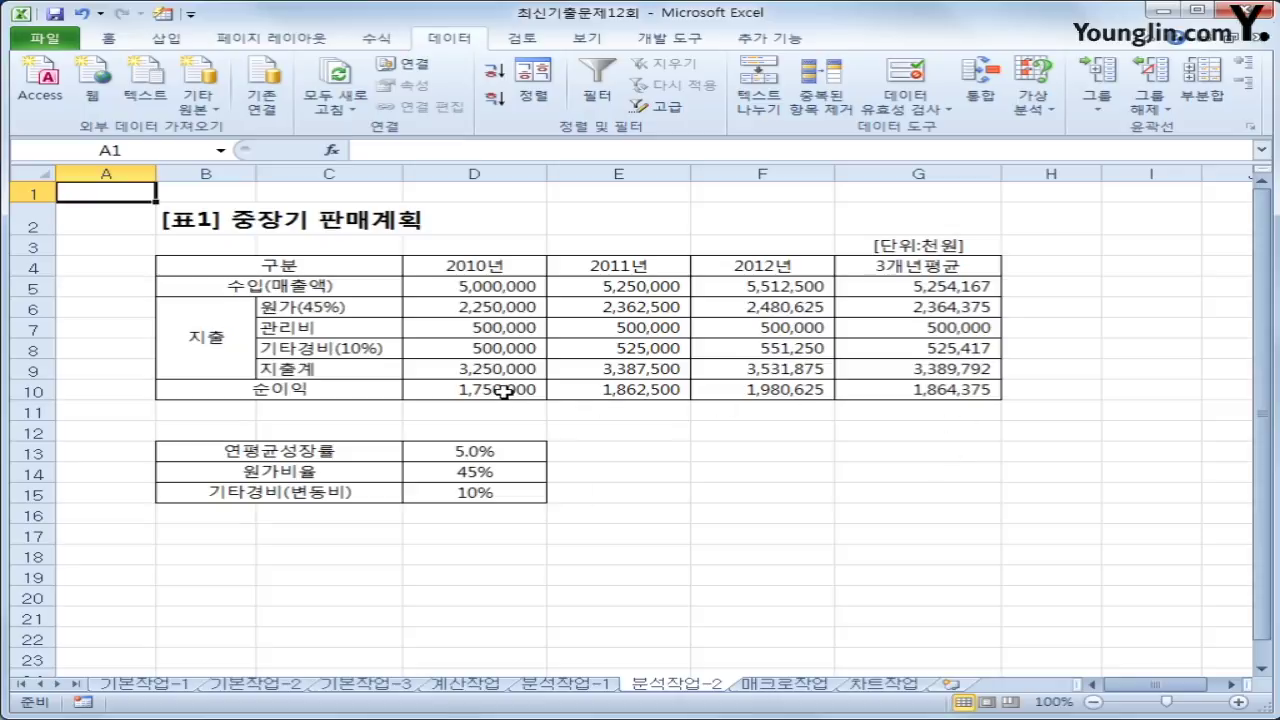
pyautogui.click(465, 467)
pyautogui.click(478, 445)
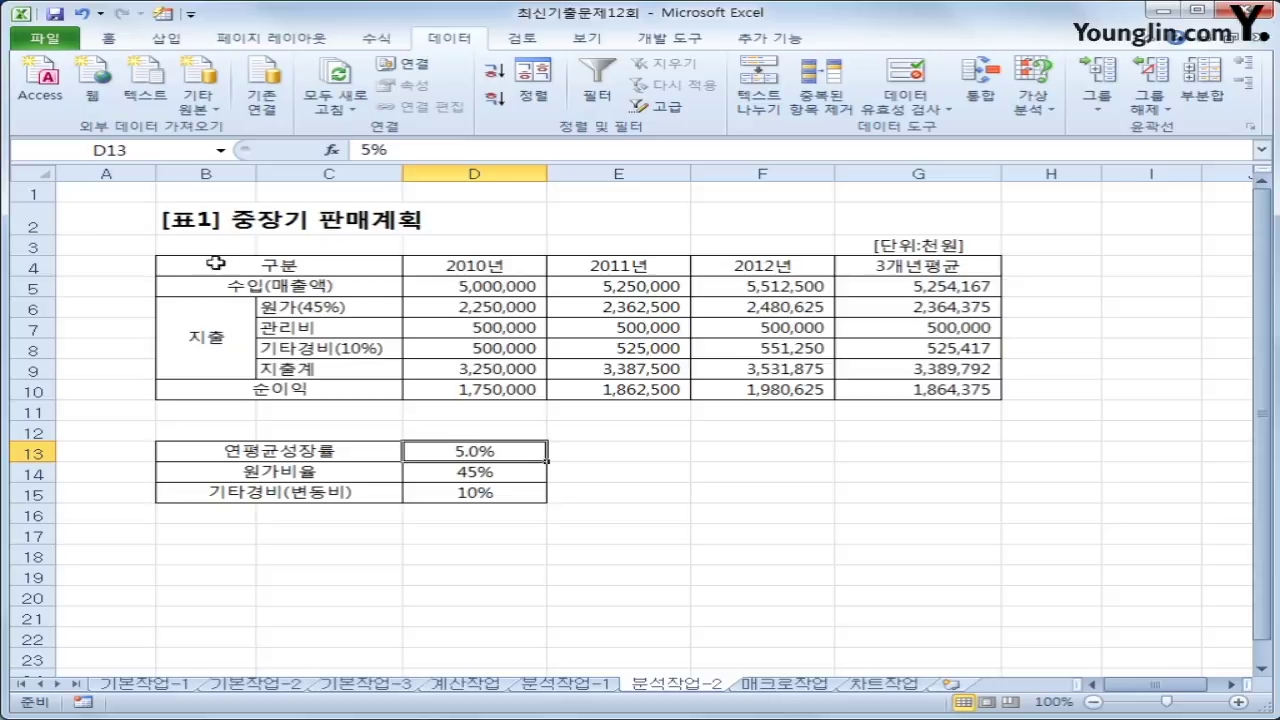
pyautogui.click(168, 154)
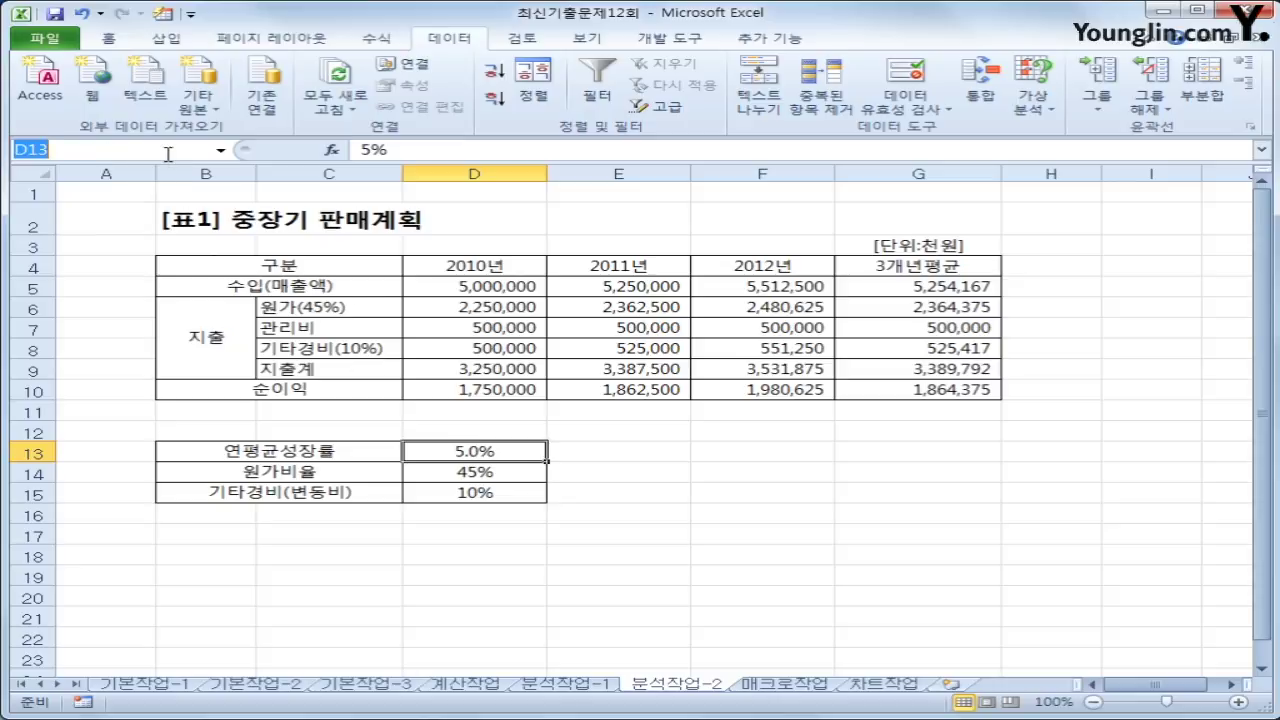
pyautogui.write('연평균성장률')
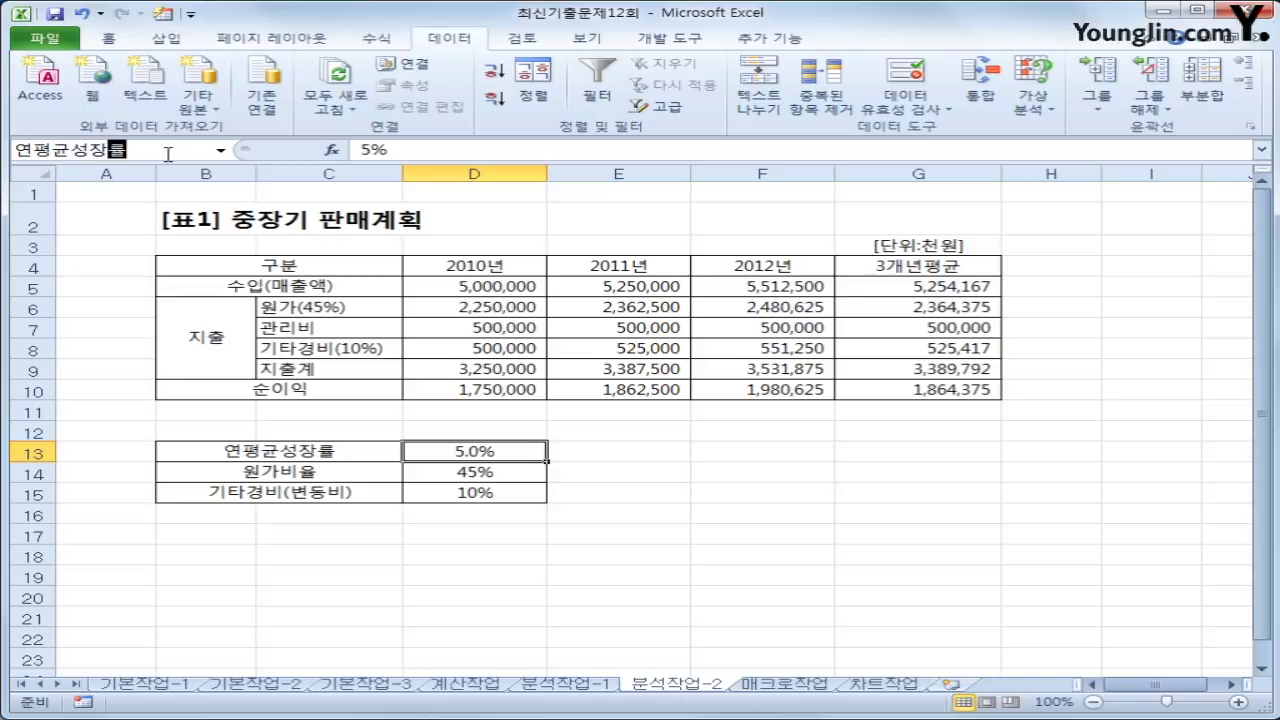
pyautogui.press('Return')
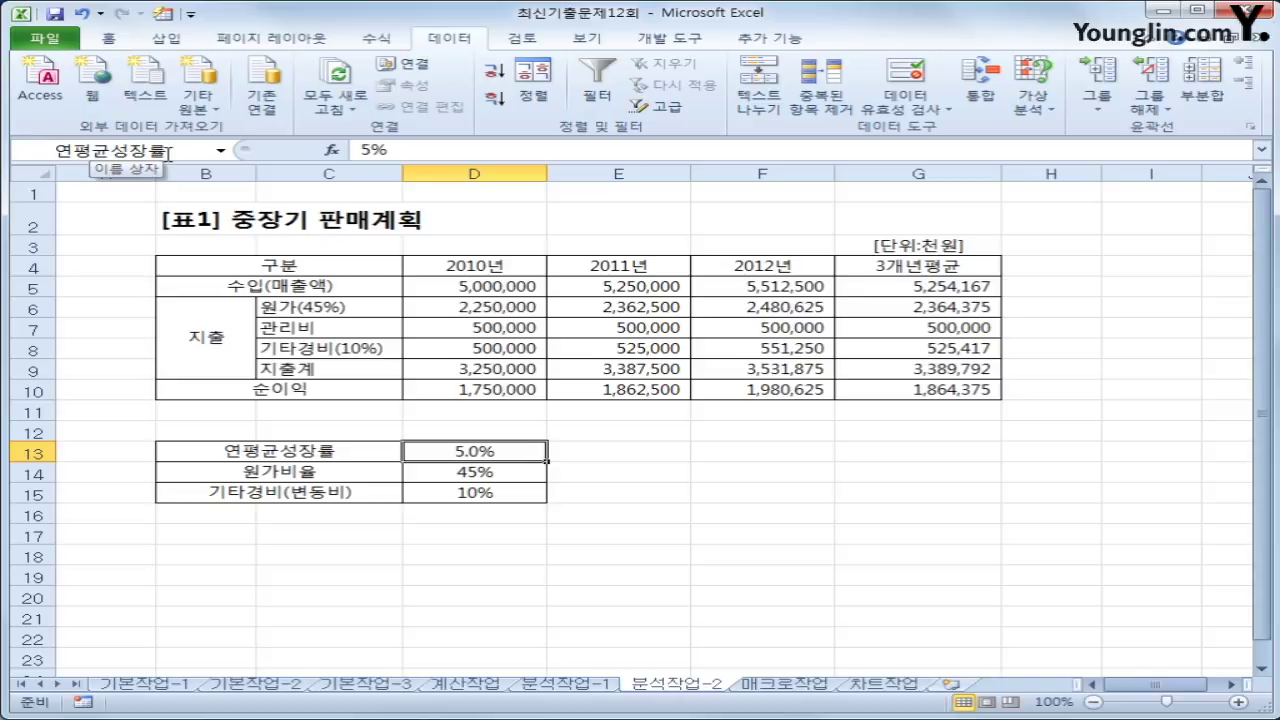
# Name cell D14 원가비율 and cell D15 기타경비.
pyautogui.click(467, 474)
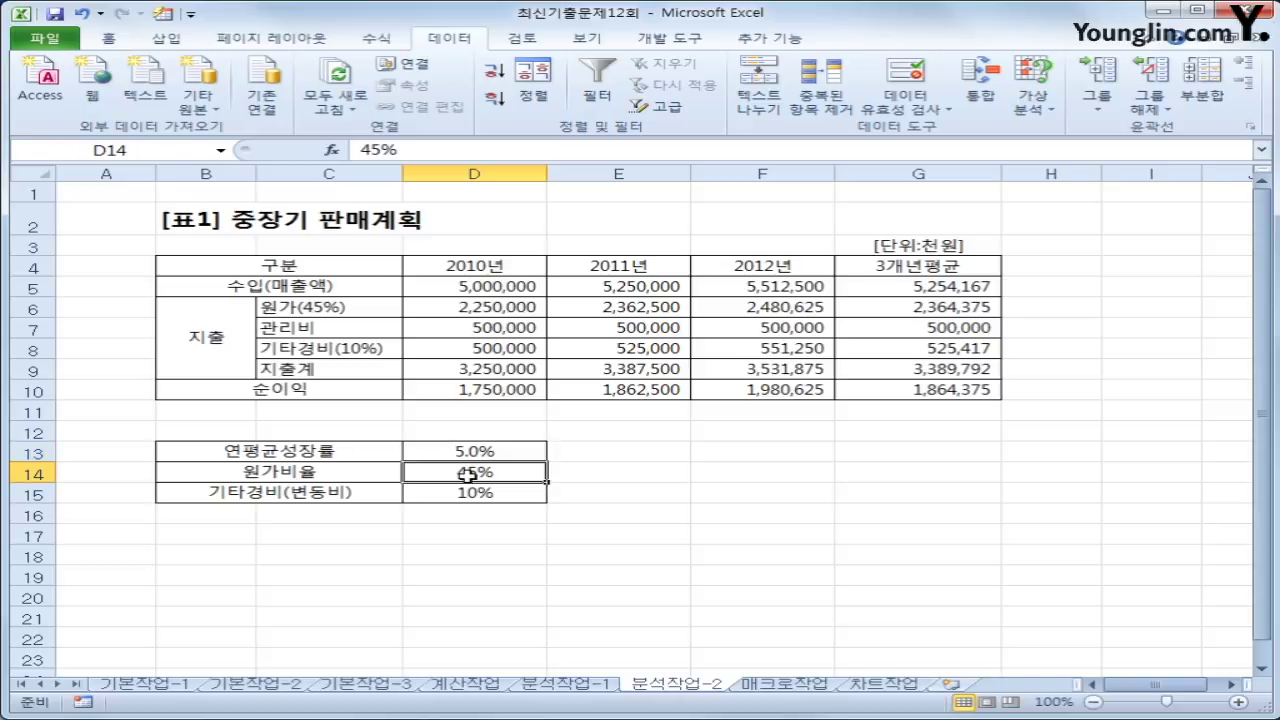
pyautogui.click(192, 153)
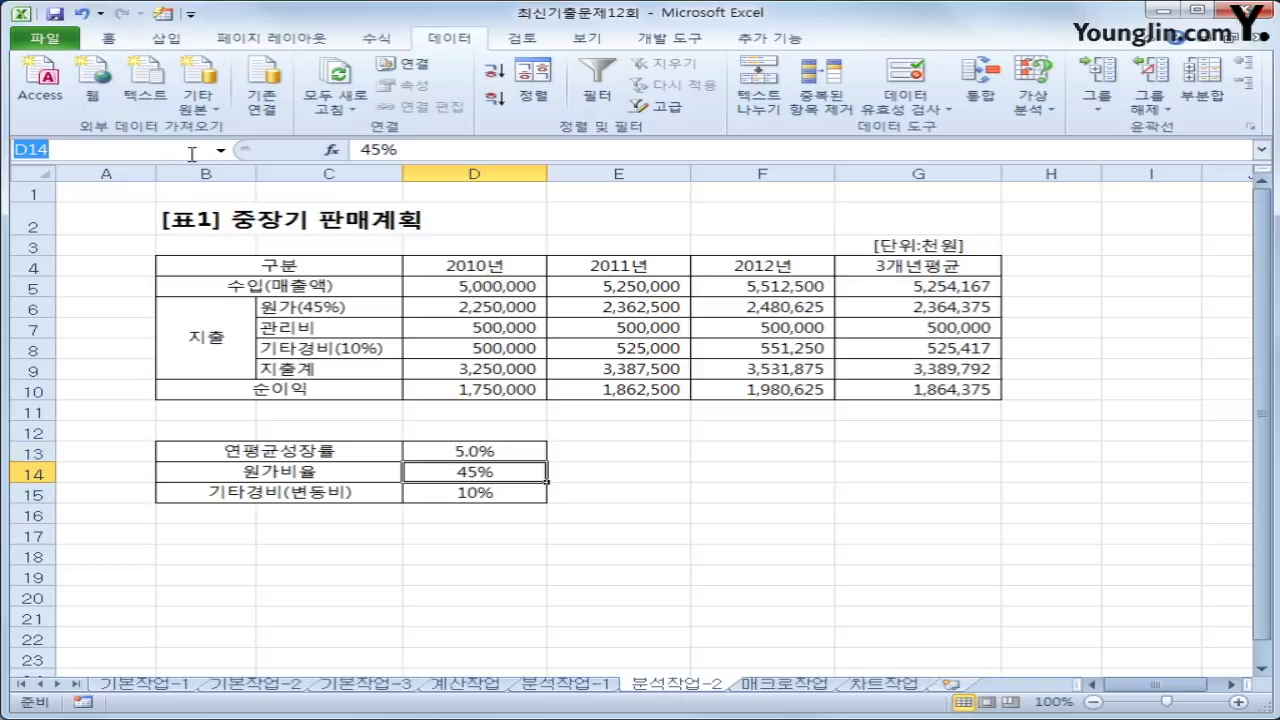
pyautogui.write('원')
pyautogui.write('가비율')
pyautogui.press('Return')
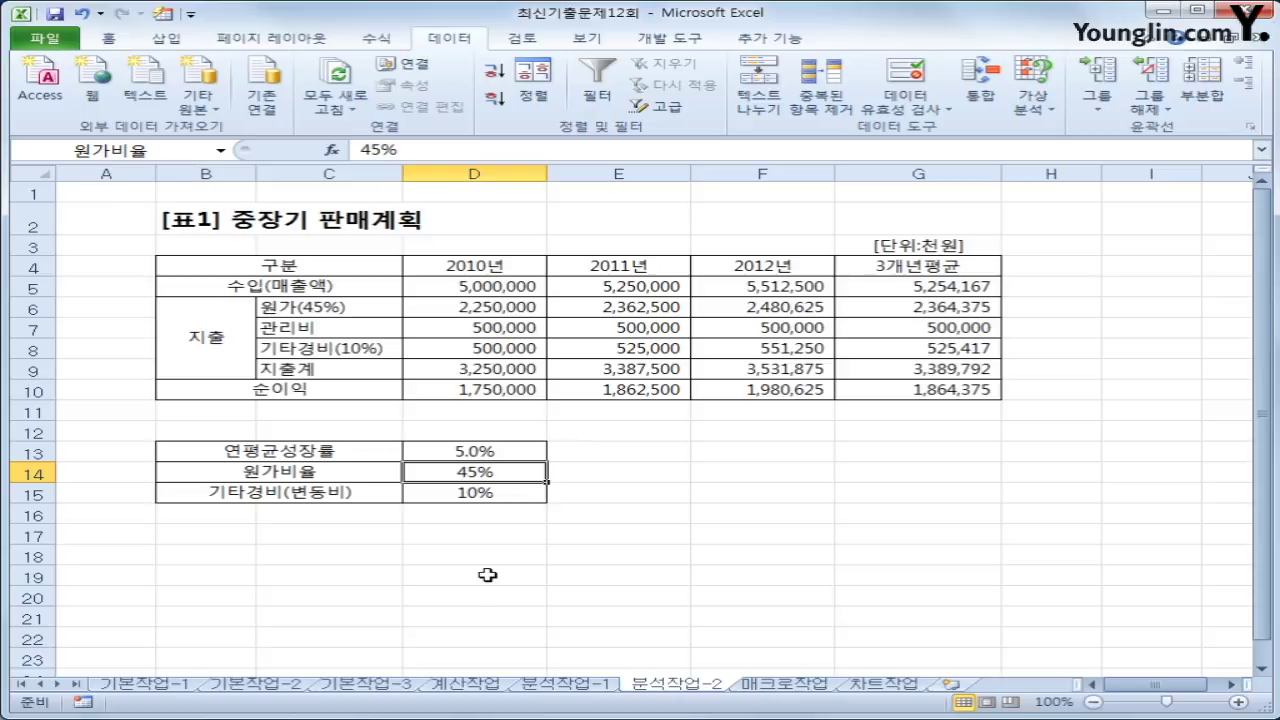
pyautogui.click(447, 493)
pyautogui.click(143, 150)
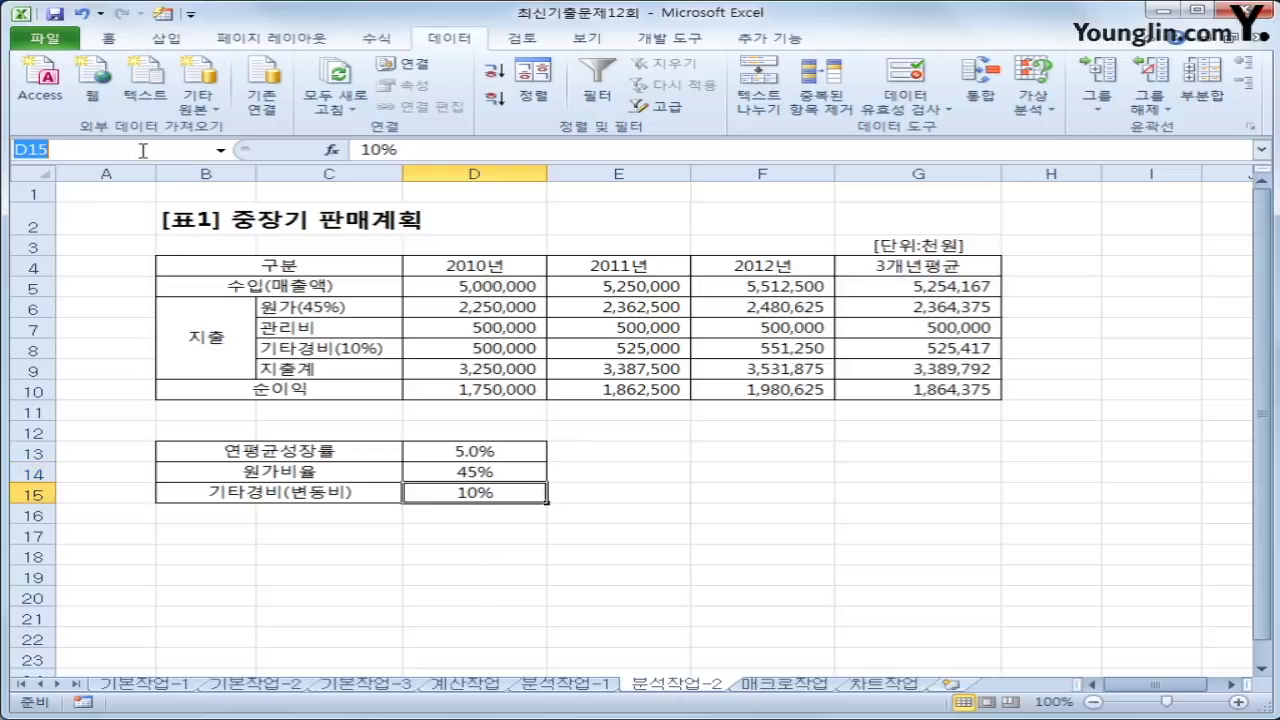
pyautogui.write('기타경비')
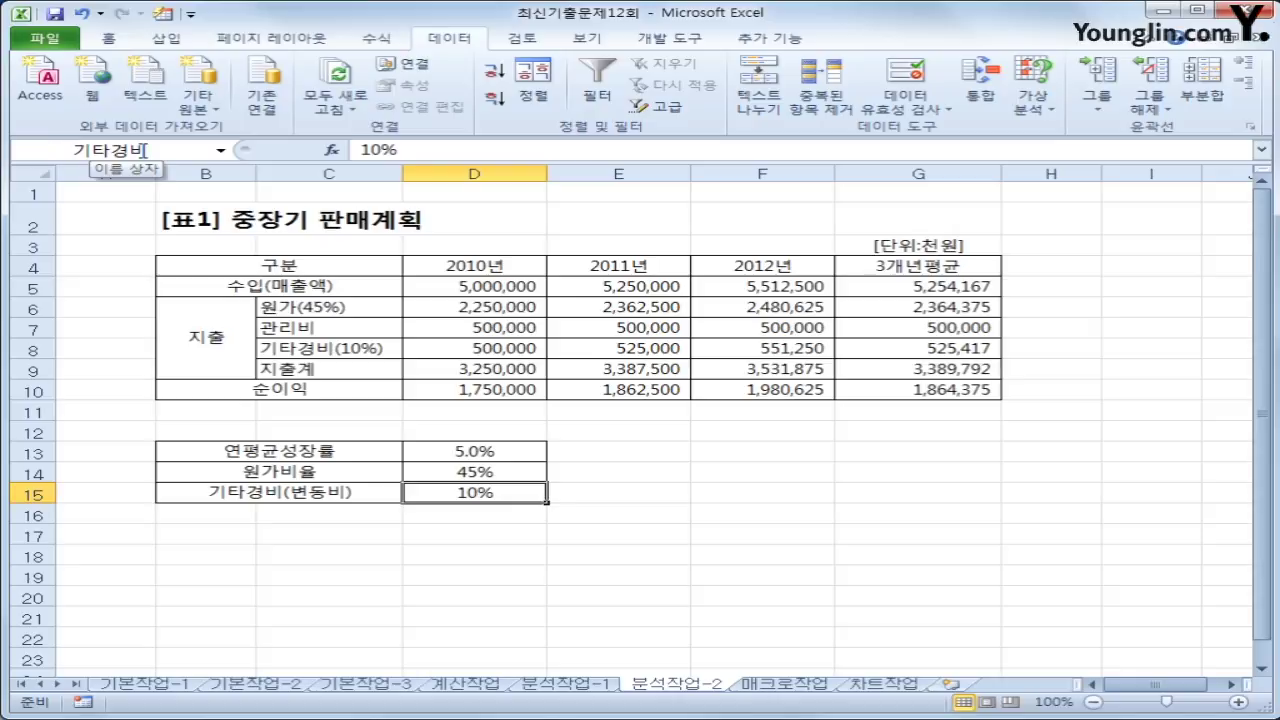
pyautogui.press('Return')
# Name the 3개년평균 순이익 cell G10 순이익평균.
pyautogui.click(863, 389)
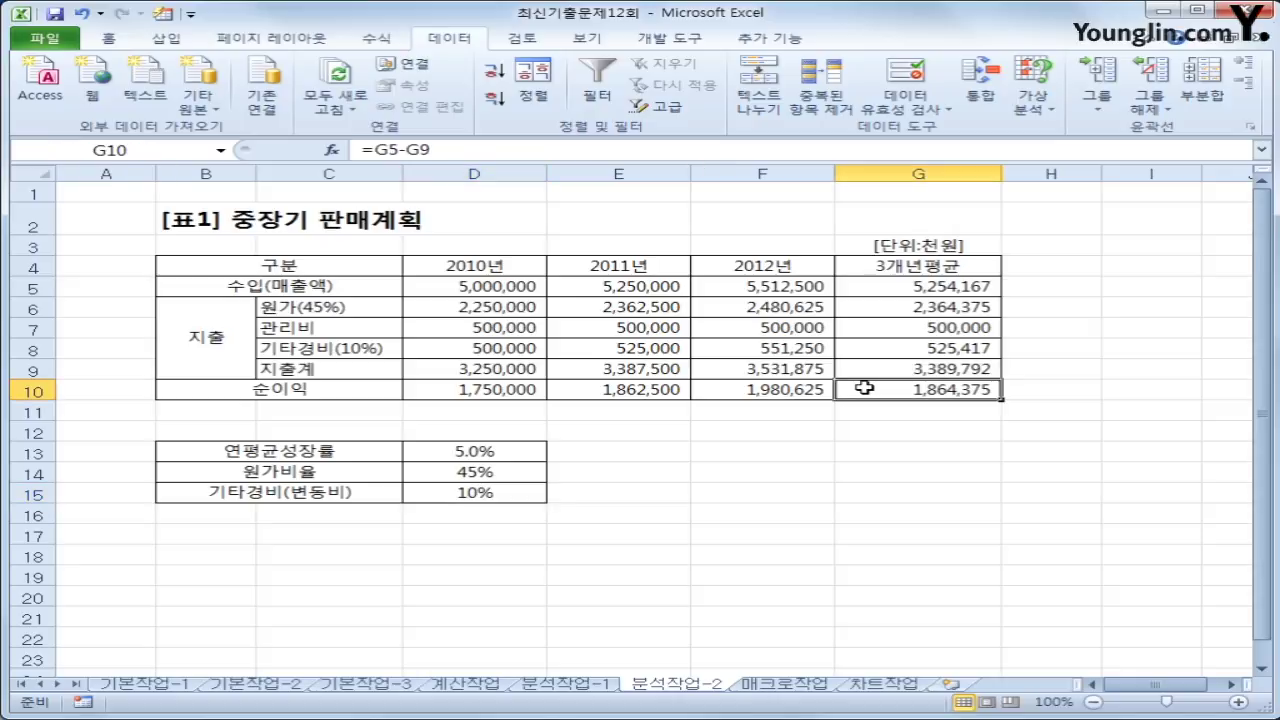
pyautogui.click(155, 154)
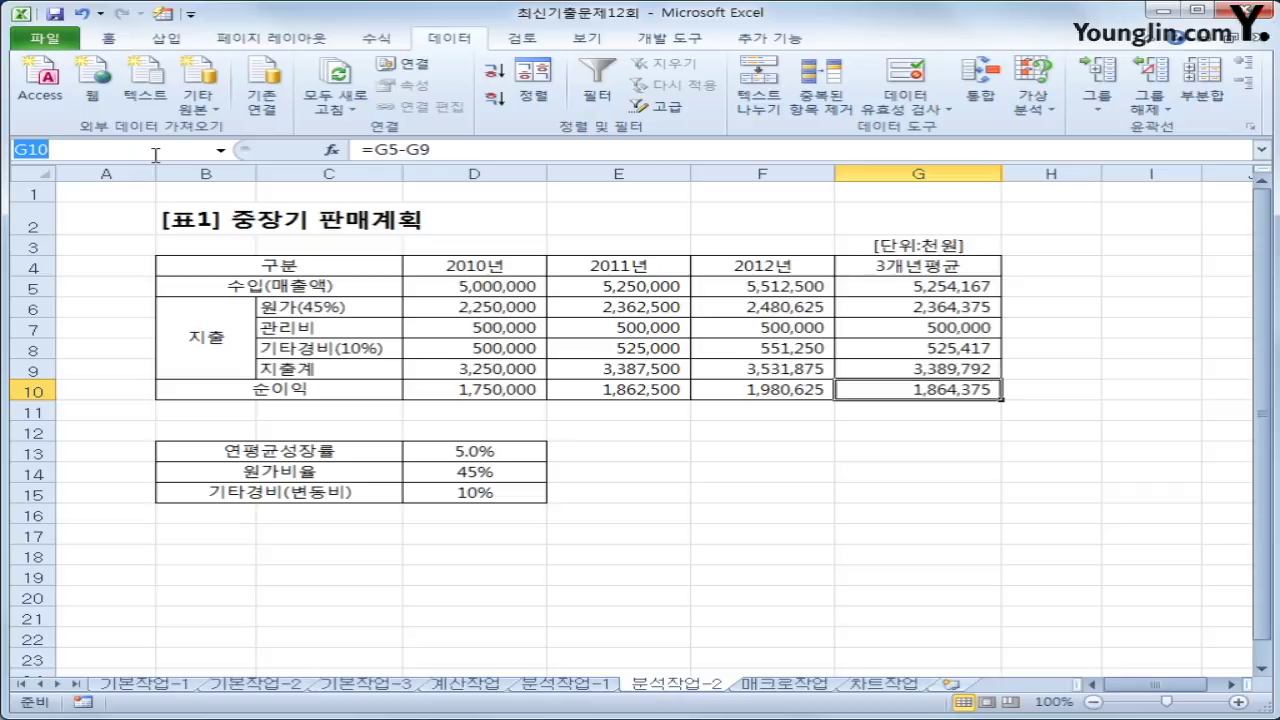
pyautogui.write('순이익평균')
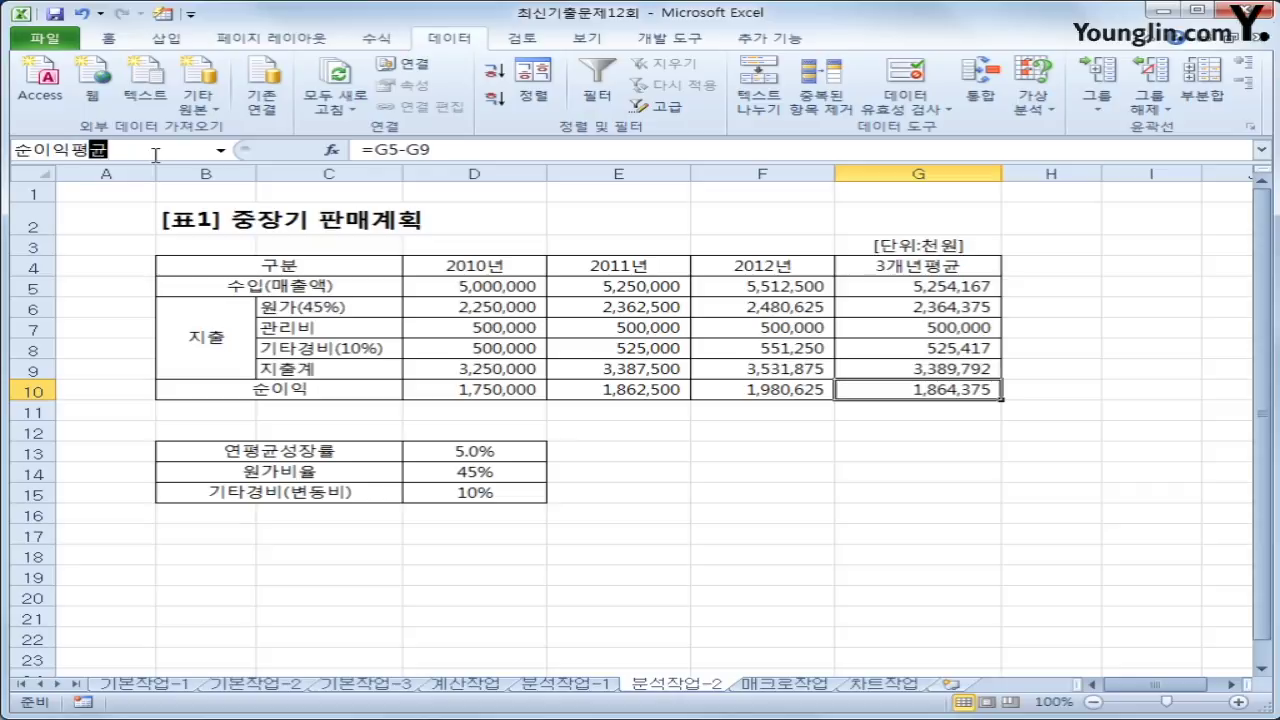
pyautogui.press('Return')
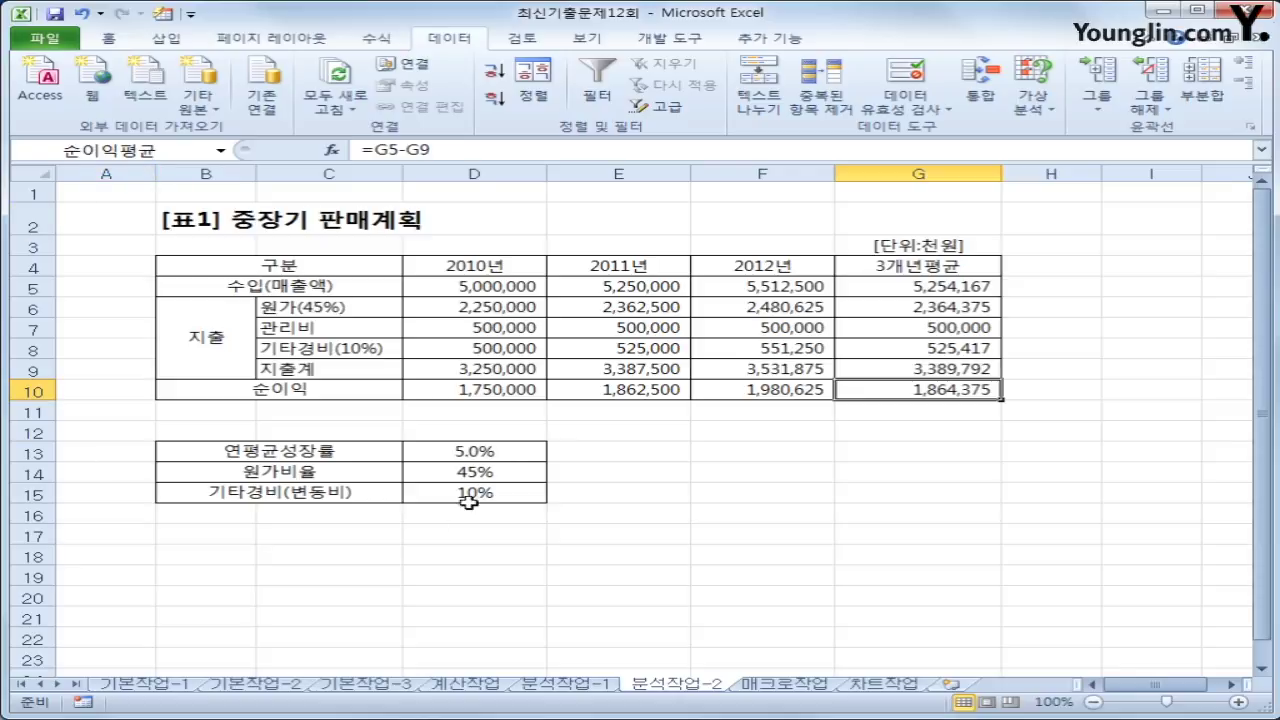
# Add a scenario named 이익증가 with D13:D15 as its changing cells.
pyautogui.moveTo(488, 451); pyautogui.dragTo(489, 505)
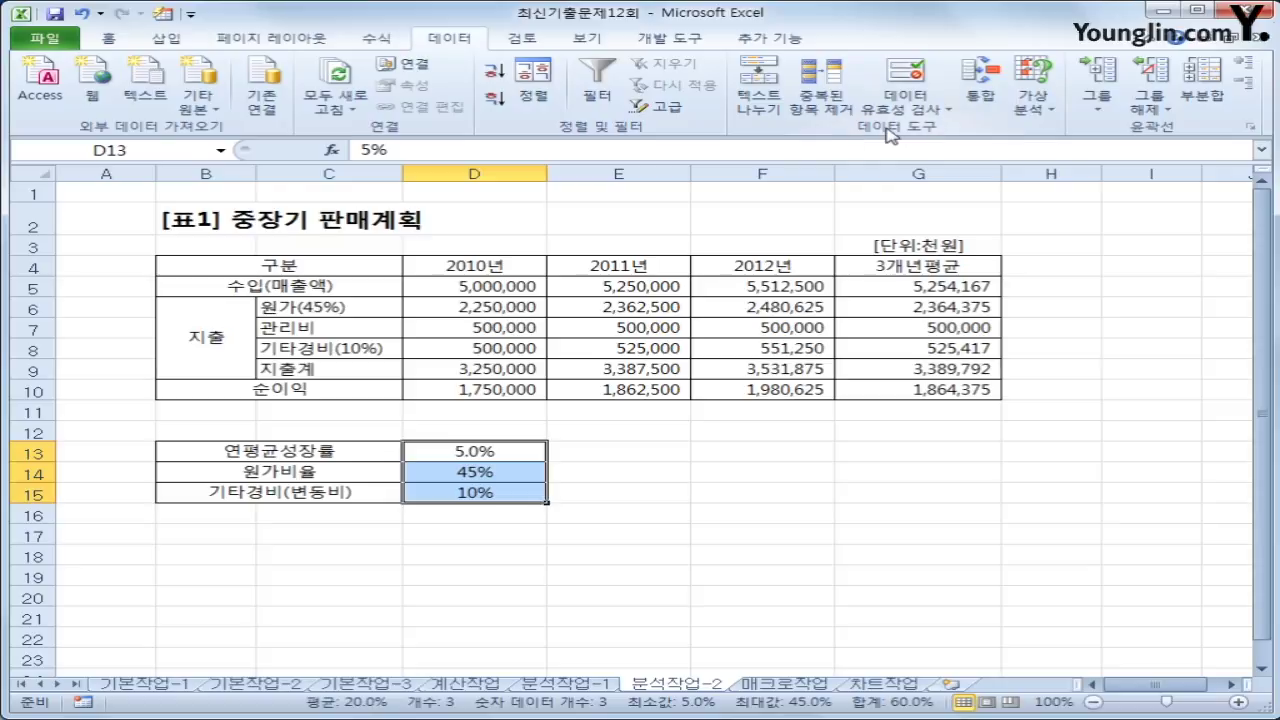
pyautogui.click(1034, 100)
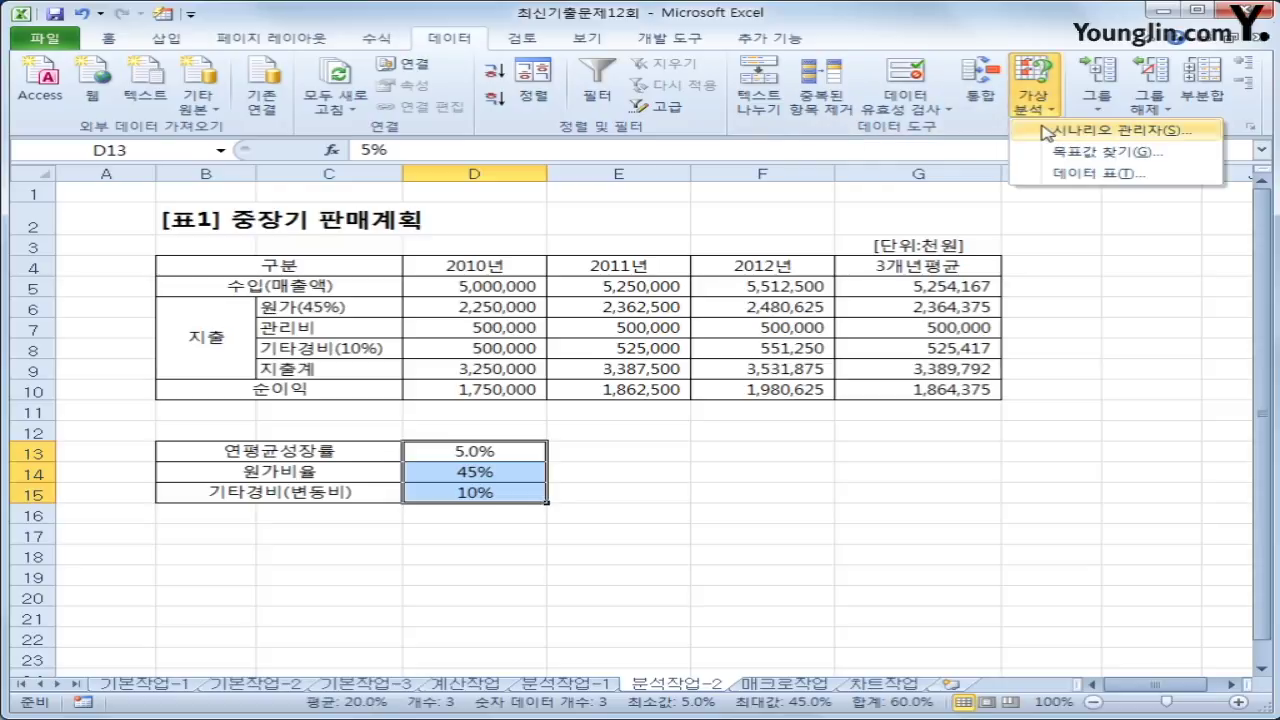
pyautogui.click(1047, 132)
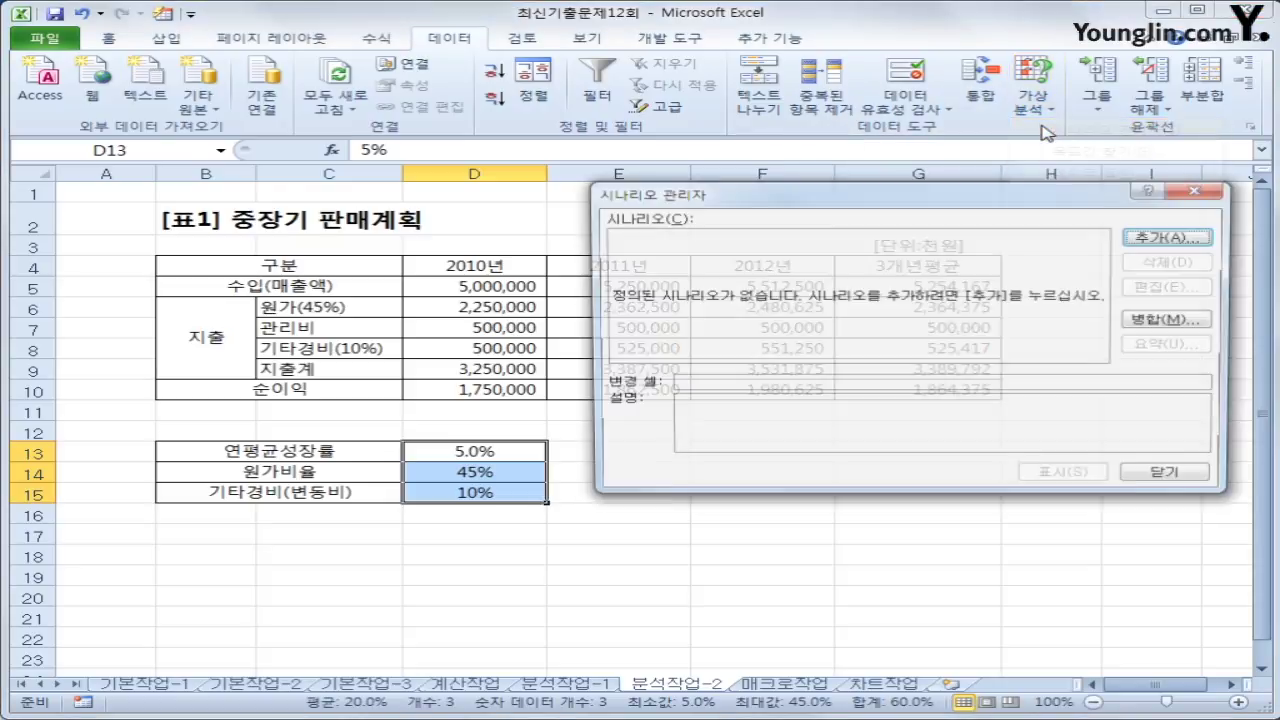
pyautogui.moveTo(955, 195); pyautogui.dragTo(732, 182)
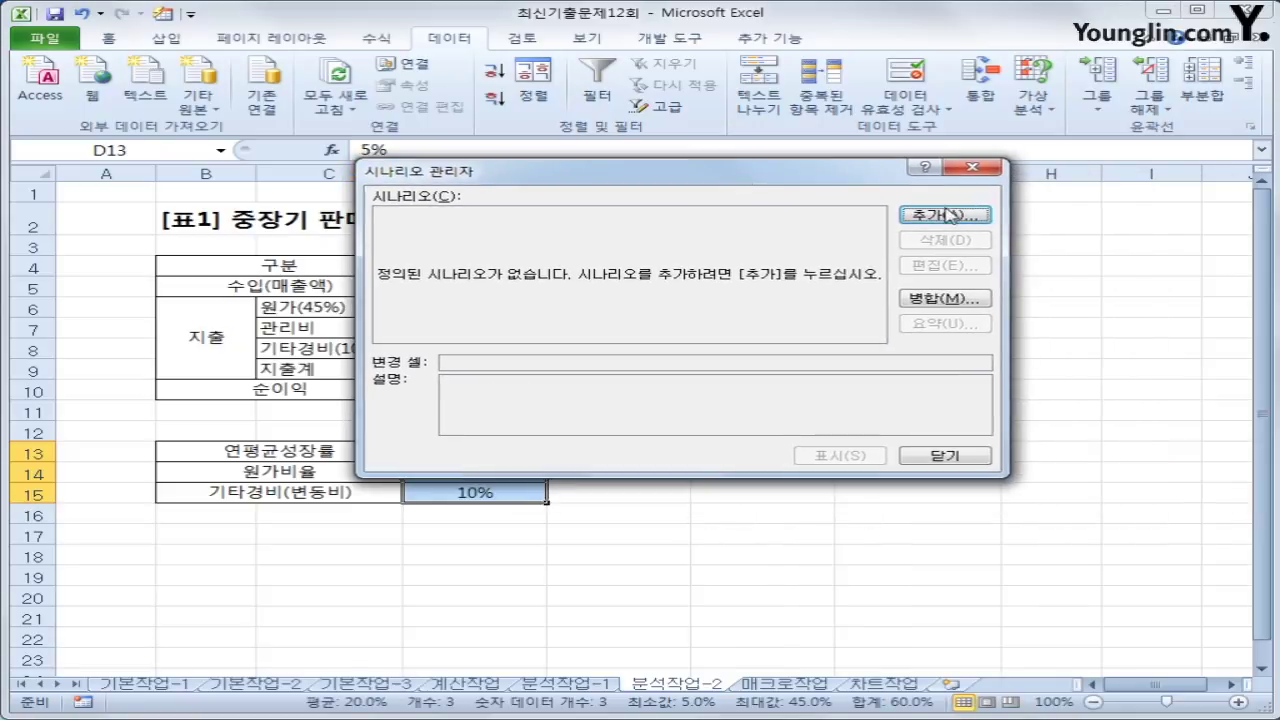
pyautogui.click(947, 219)
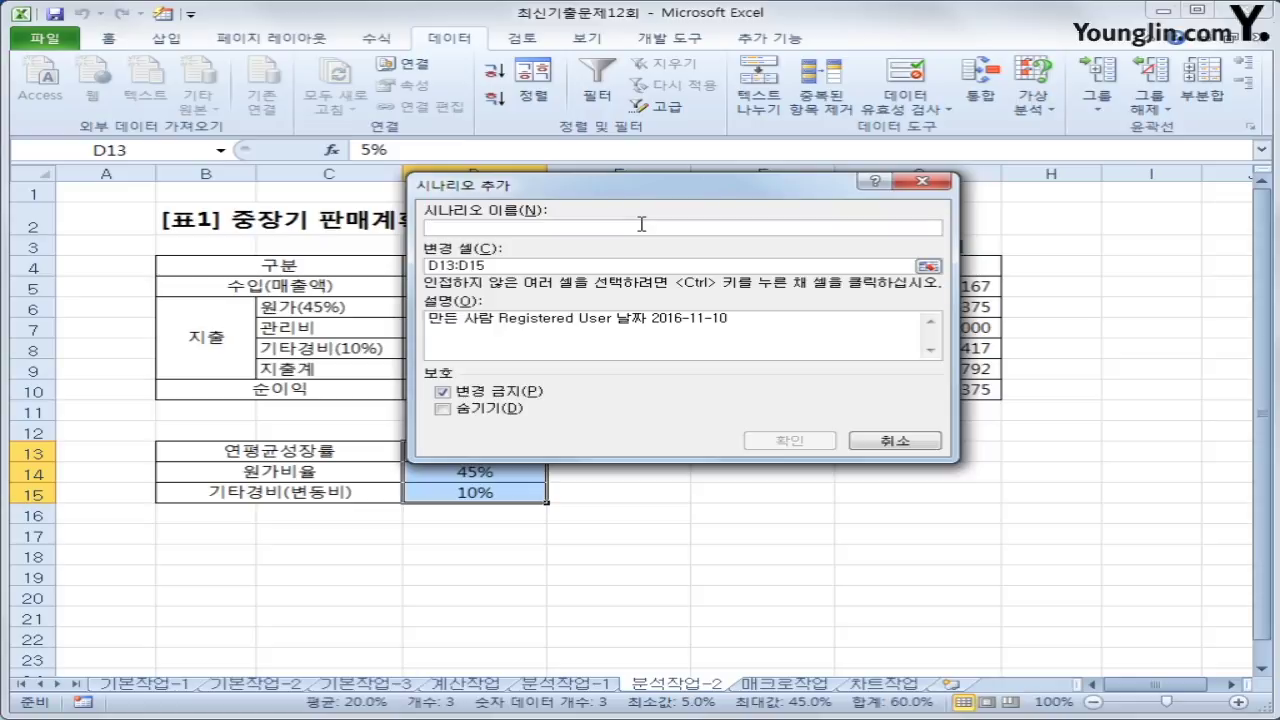
pyautogui.write('이익증가')
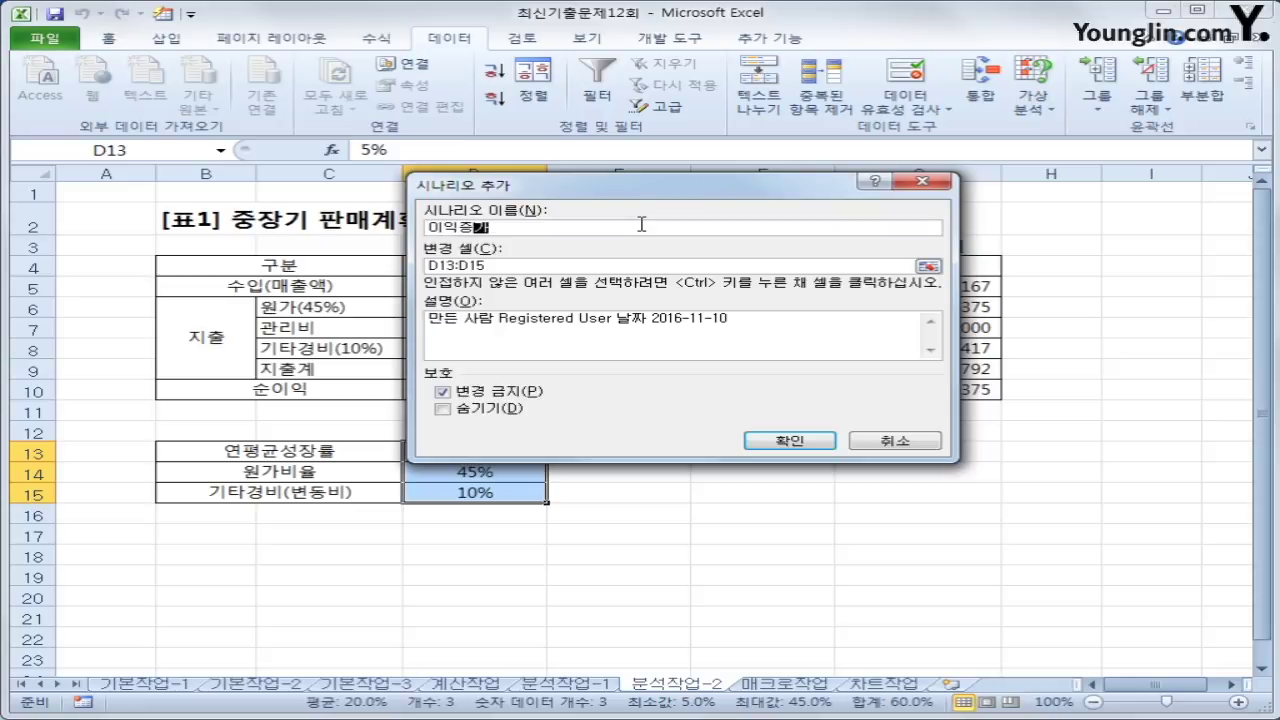
pyautogui.press('Tab')
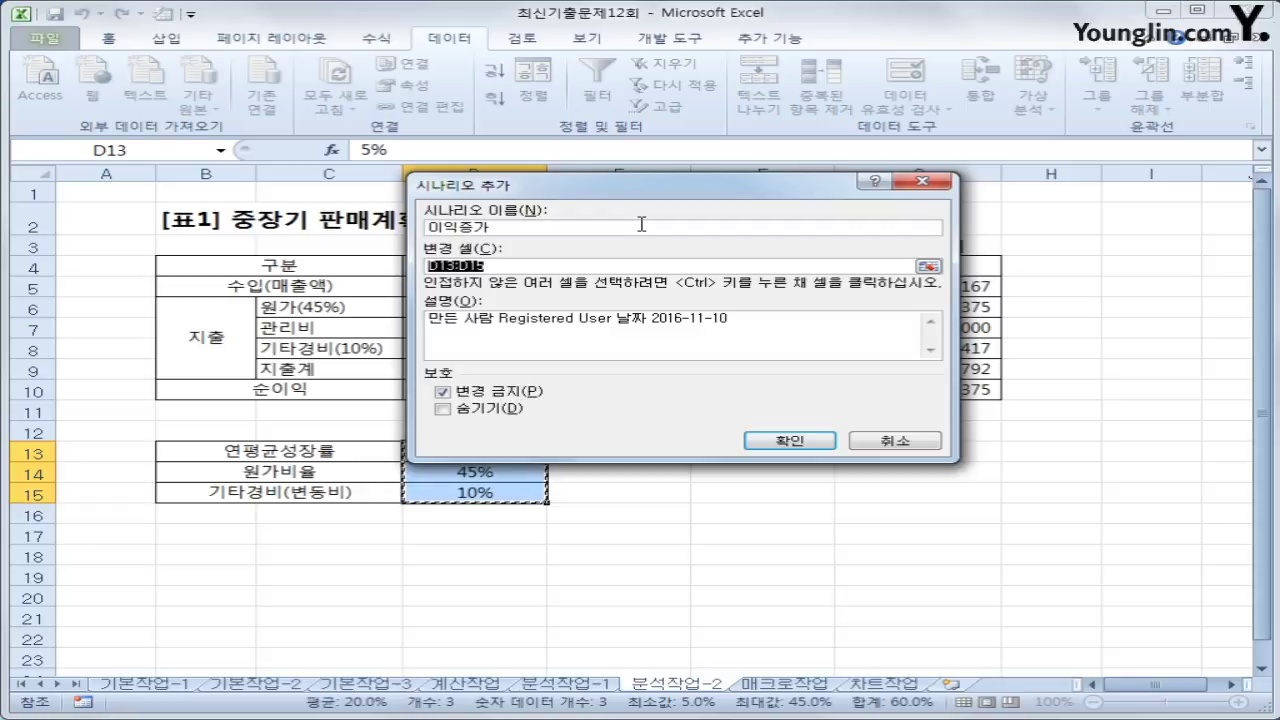
pyautogui.click(805, 443)
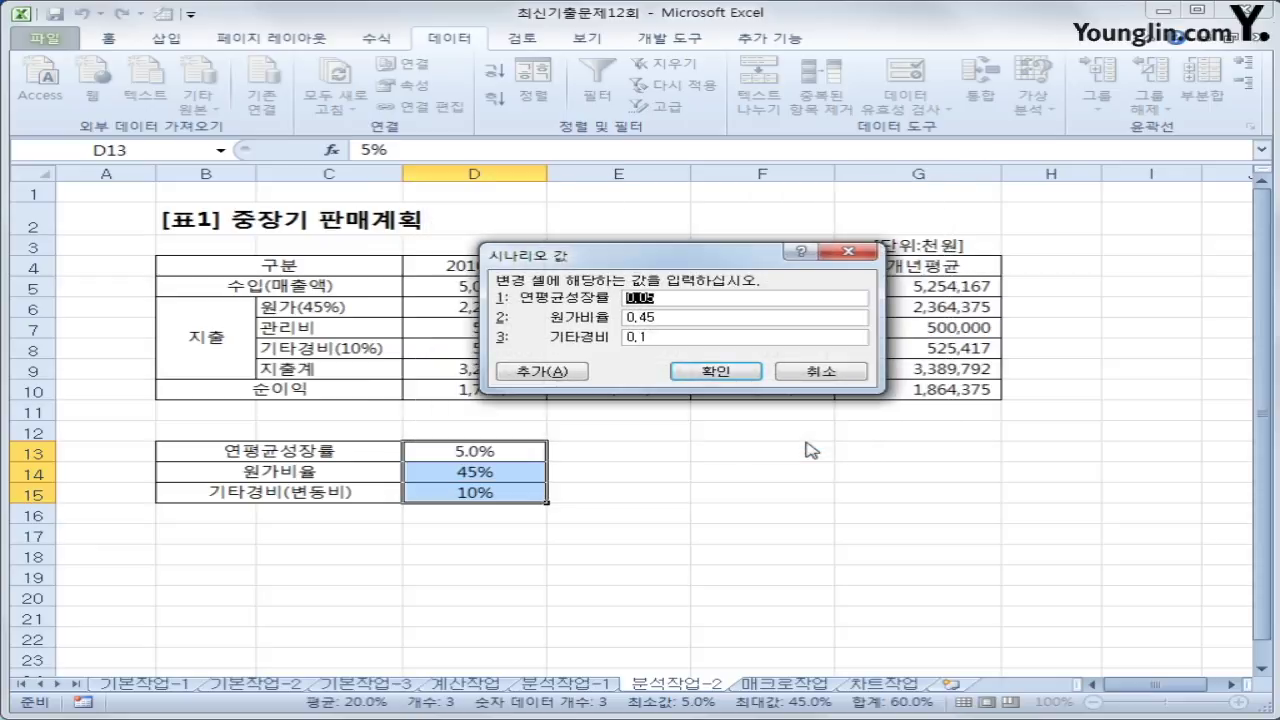
# Set the 이익증가 scenario values to 연평균성장률 6%, 원가비율 35% and 기타경비 8%, and continue to another new scenario.
pyautogui.write('6')
pyautogui.write('%')
pyautogui.press('BackSpace')
pyautogui.write('%')
pyautogui.press('Tab')
pyautogui.write('35%')
pyautogui.press('Tab')
pyautogui.write('8%')
pyautogui.click(563, 372)
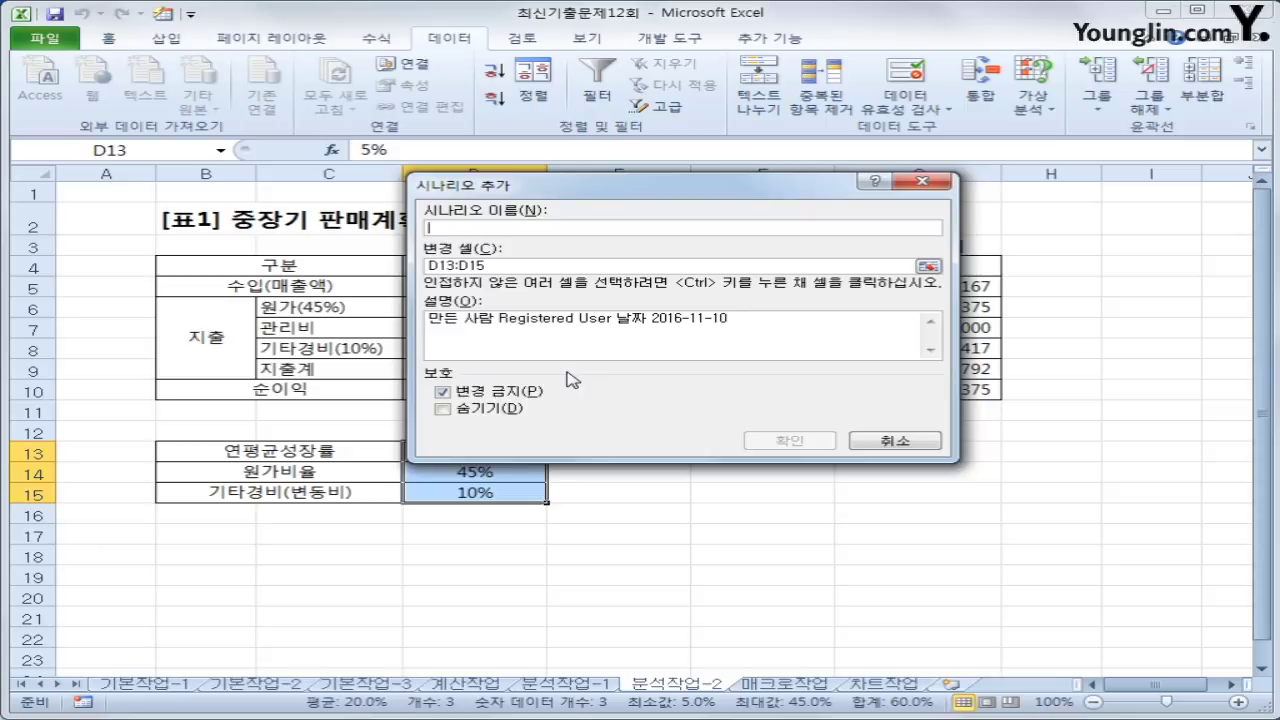
# Add the scenario 이익감소 for D13:D15 with 연평균성장률 4%, 원가비율 55% and 기타경비 12%.
pyautogui.write('ㅇ익감소')
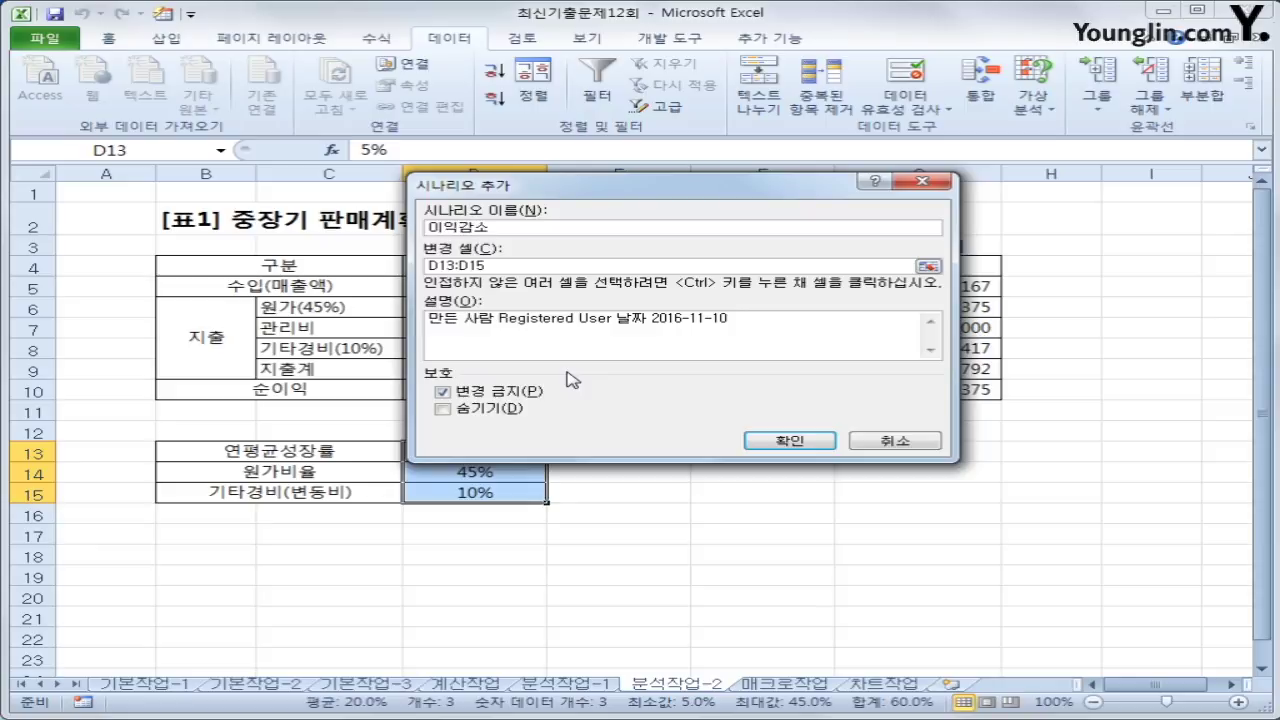
pyautogui.click(814, 440)
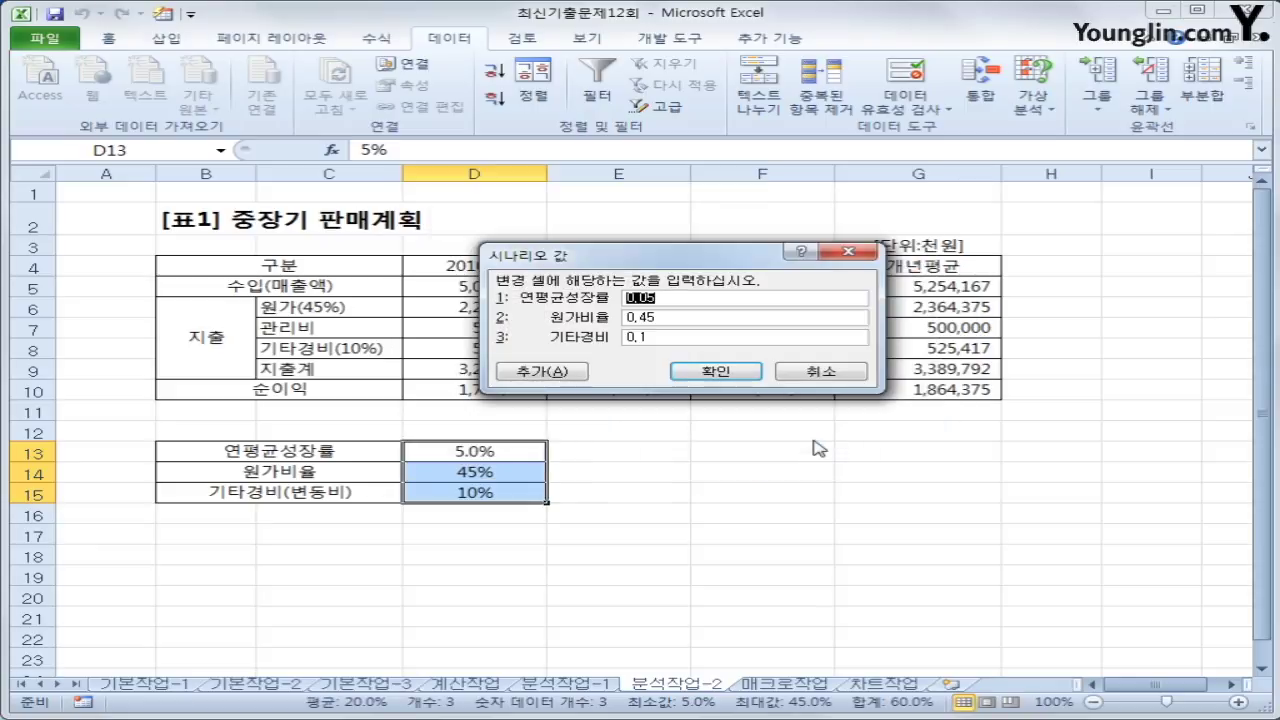
pyautogui.write('4%')
pyautogui.press('Tab')
pyautogui.write('55%')
pyautogui.press('Tab')
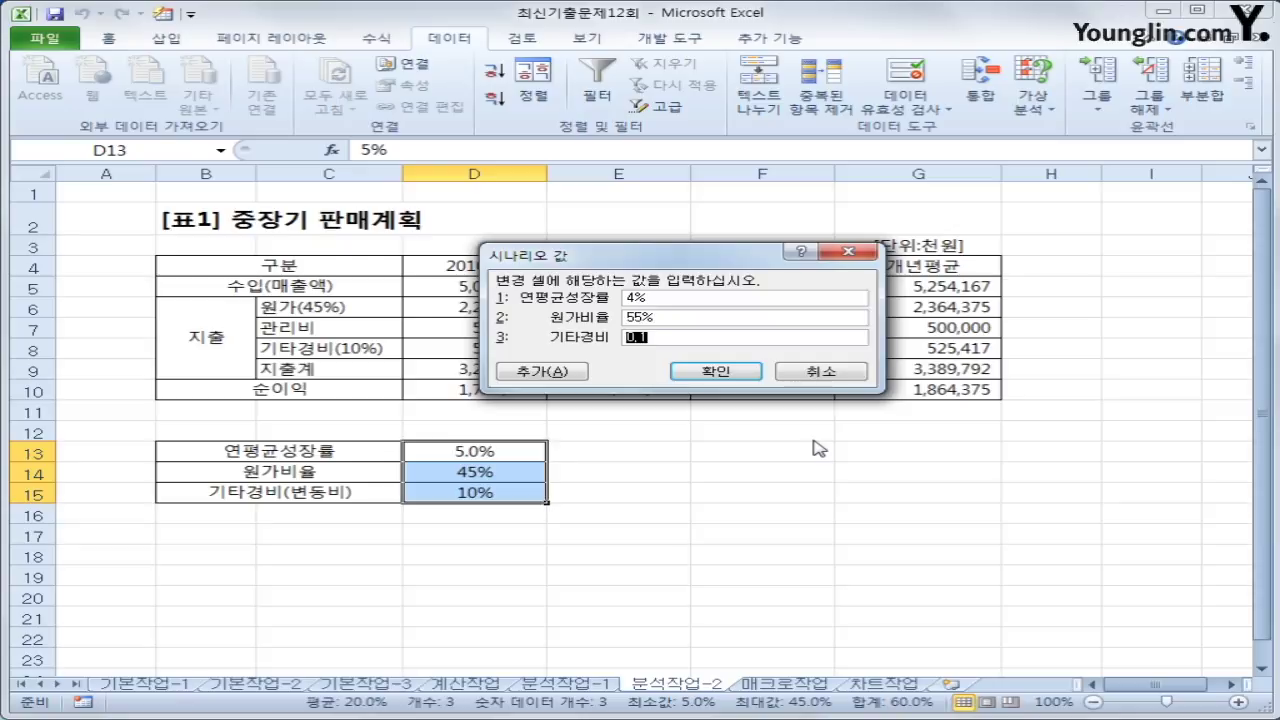
pyautogui.write('12%')
pyautogui.click(720, 372)
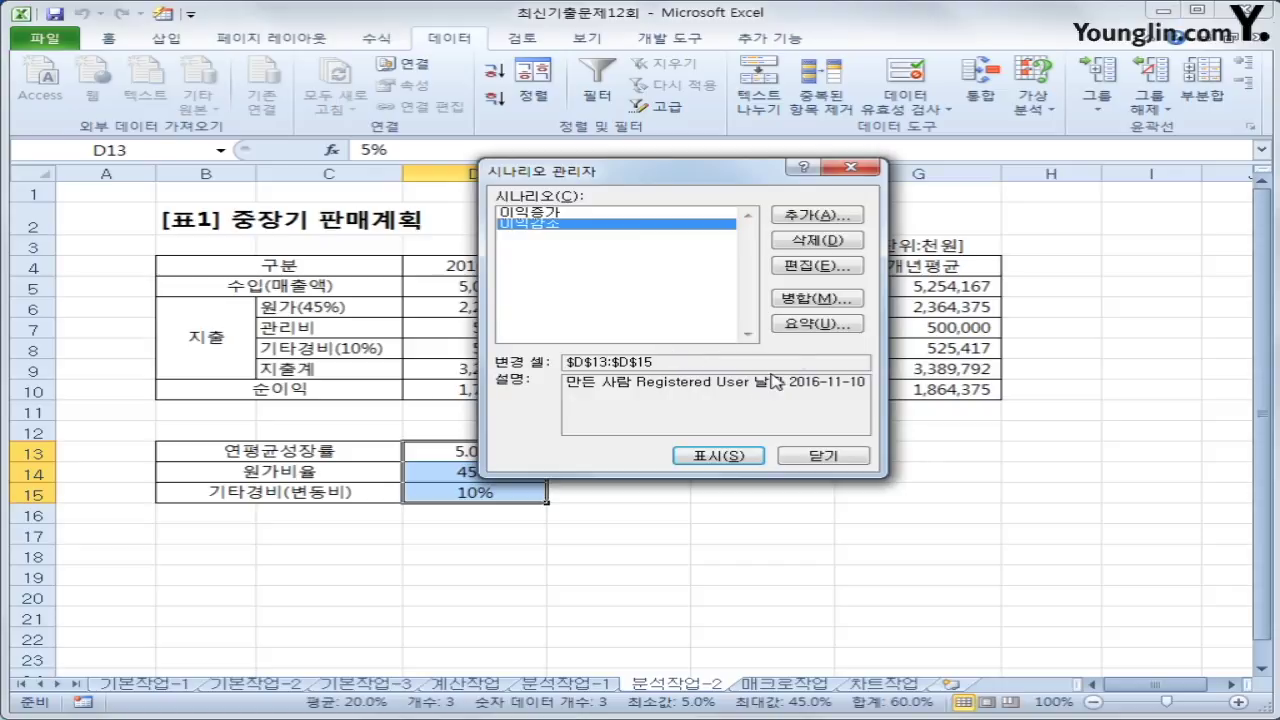
# Create a 시나리오 요약 report with G10 as the result cell and check it against the 분석작업-2 sheet.
pyautogui.click(812, 324)
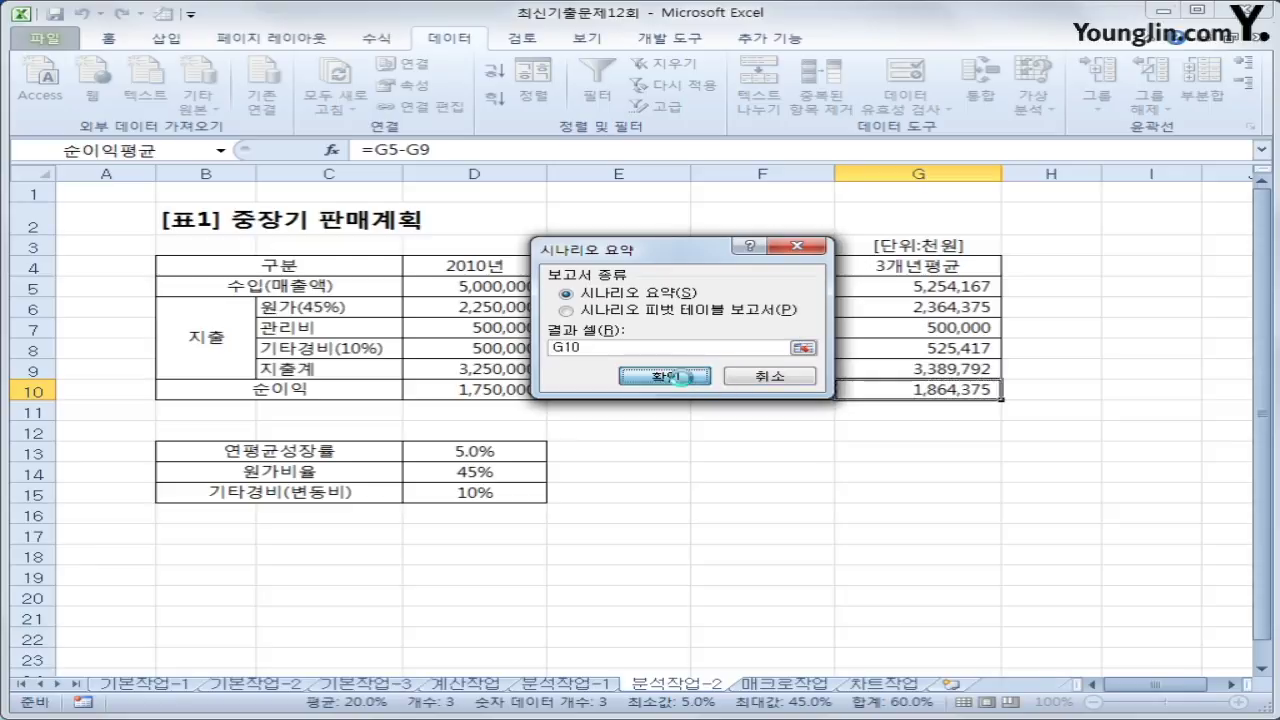
pyautogui.click(690, 377)
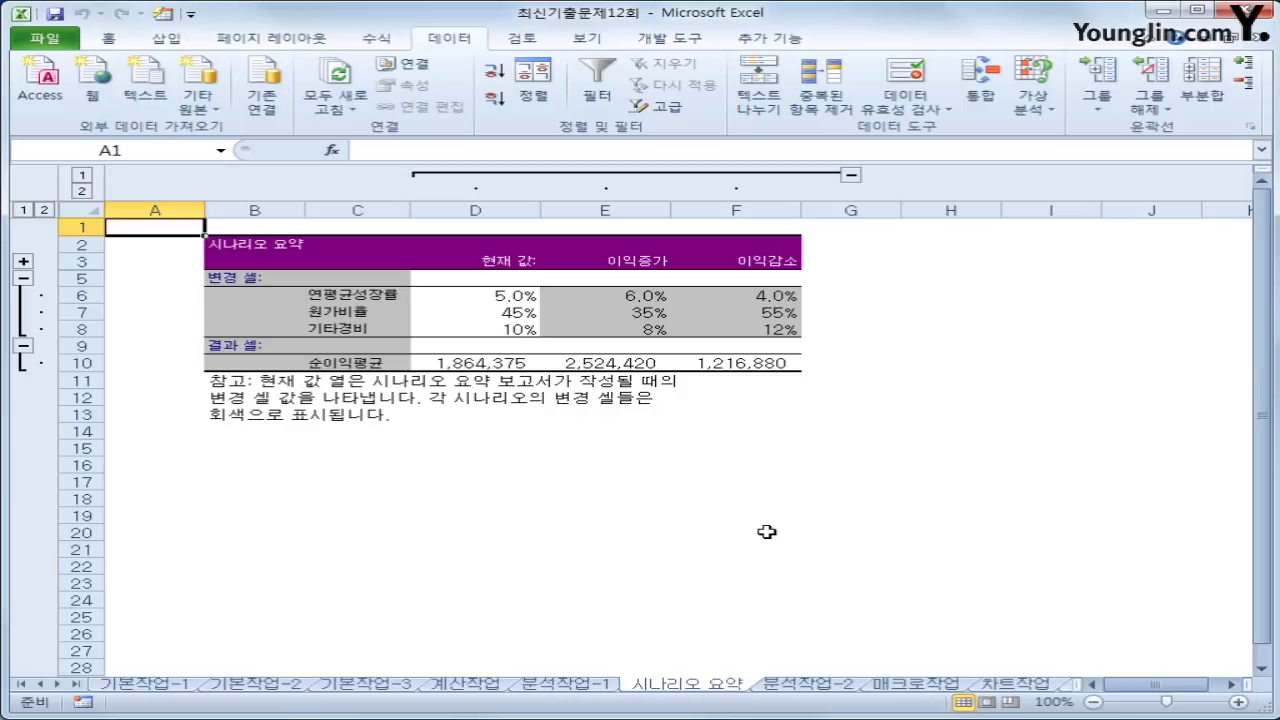
pyautogui.click(807, 688)
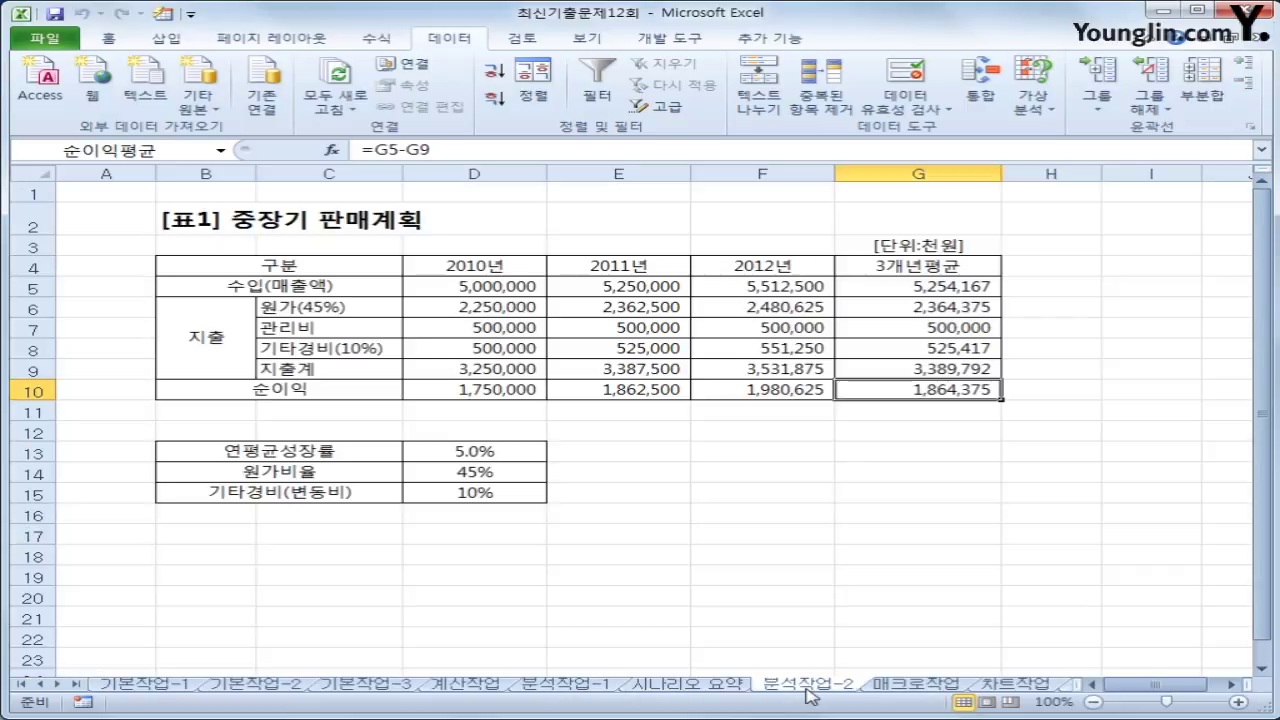
pyautogui.click(701, 686)
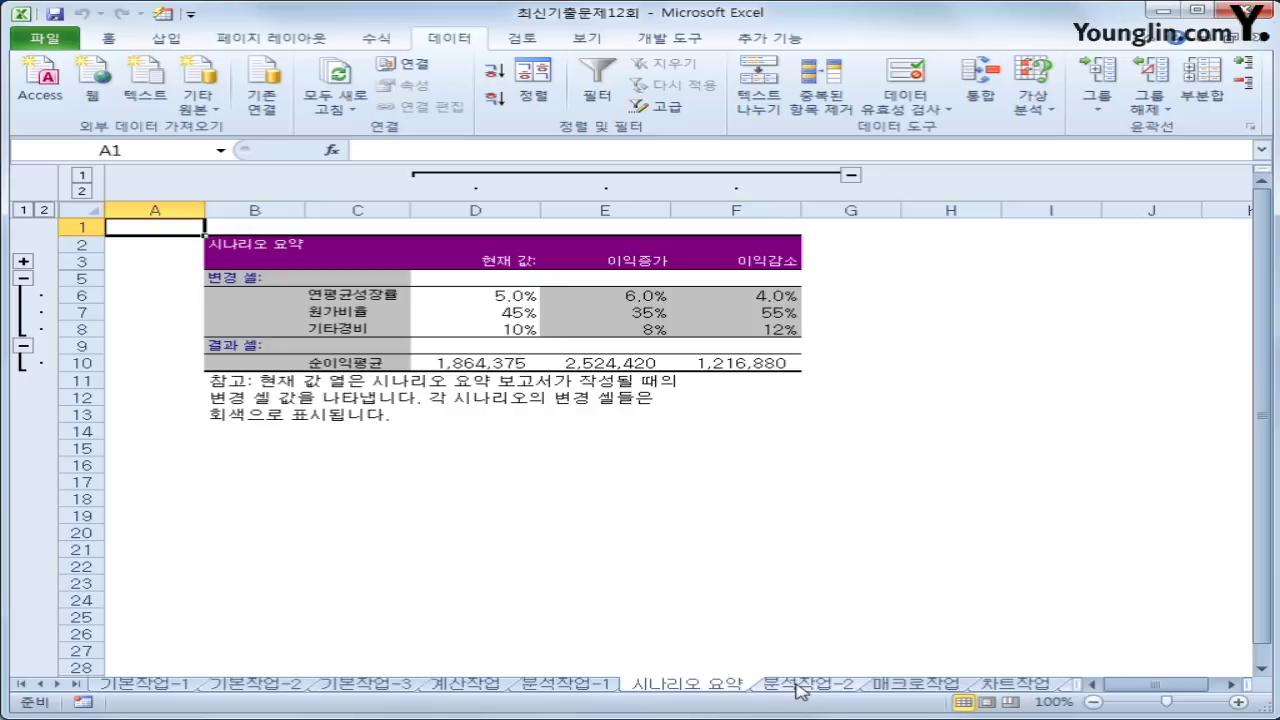
# On the 매크로작업 sheet, start recording a macro named 가족수당 from an empty cell outside the table.
pyautogui.click(950, 686)
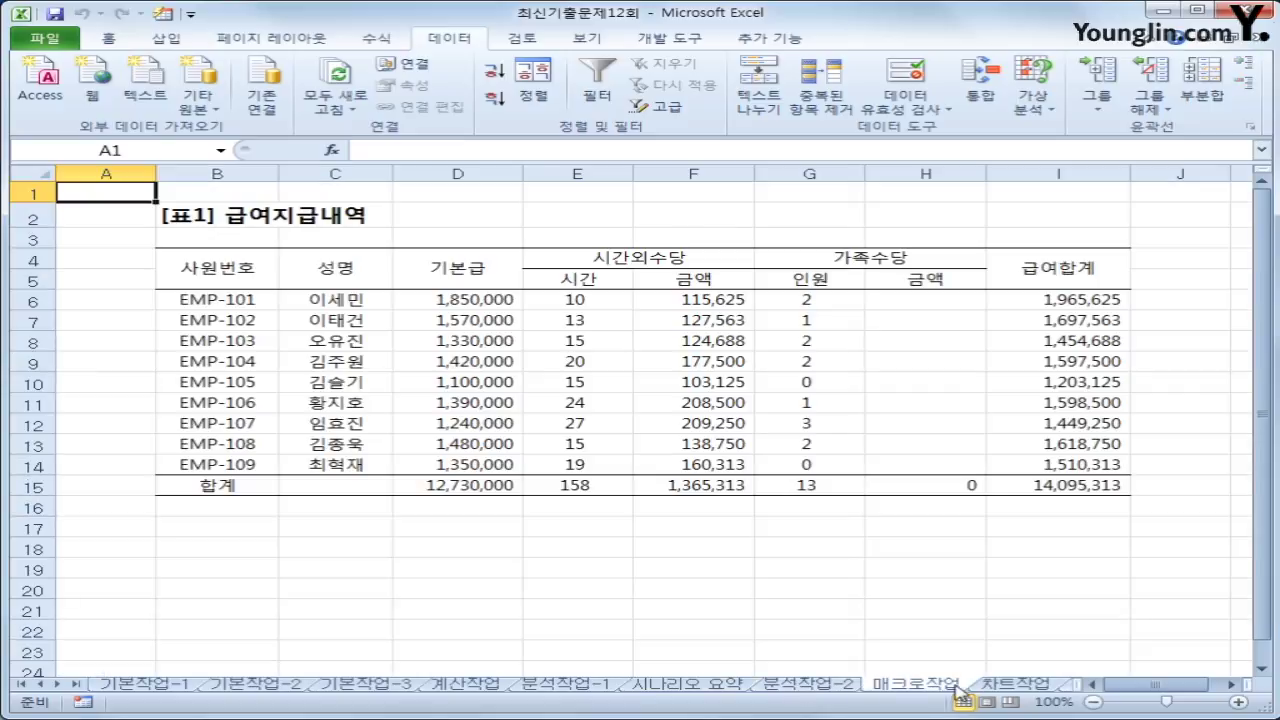
pyautogui.click(1134, 598)
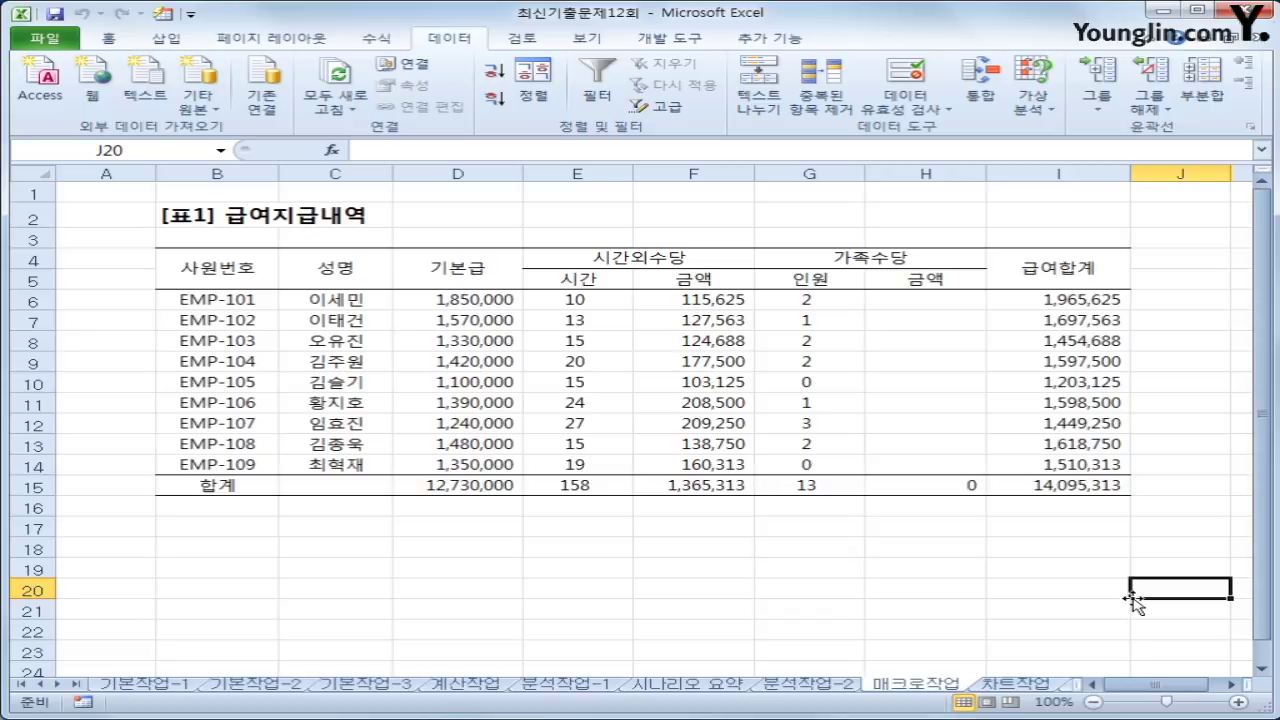
pyautogui.click(660, 40)
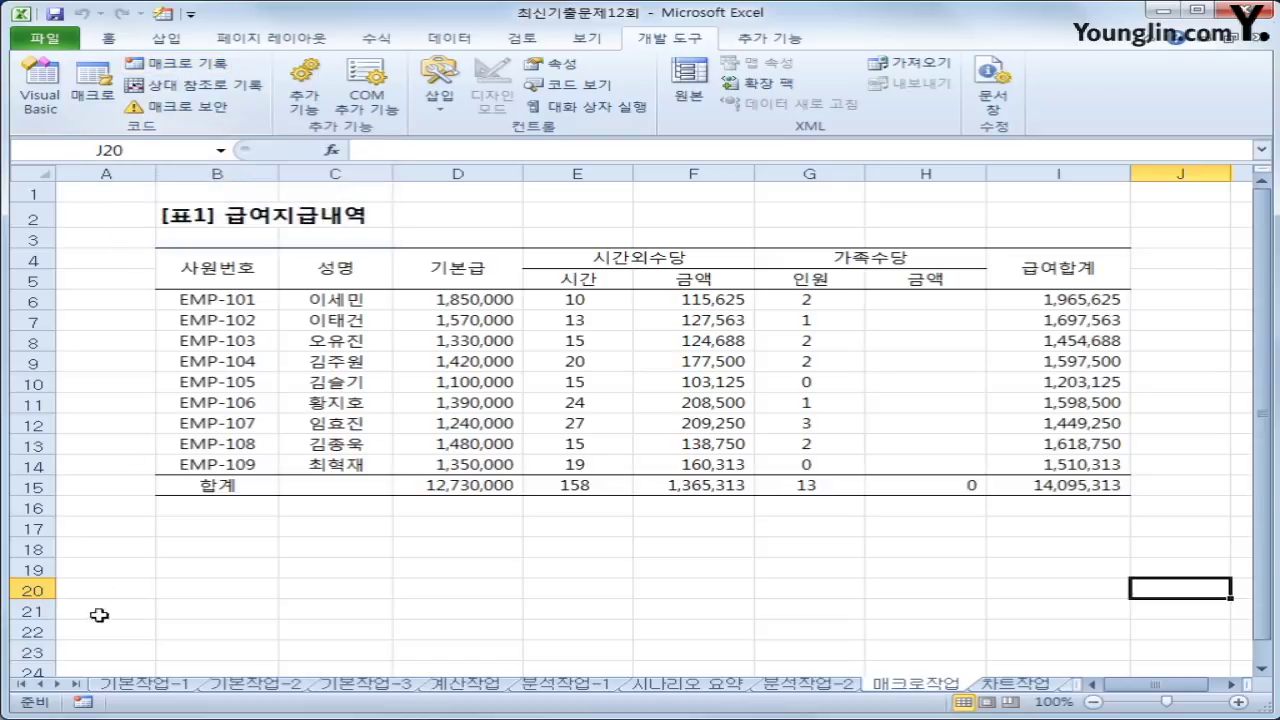
pyautogui.click(82, 703)
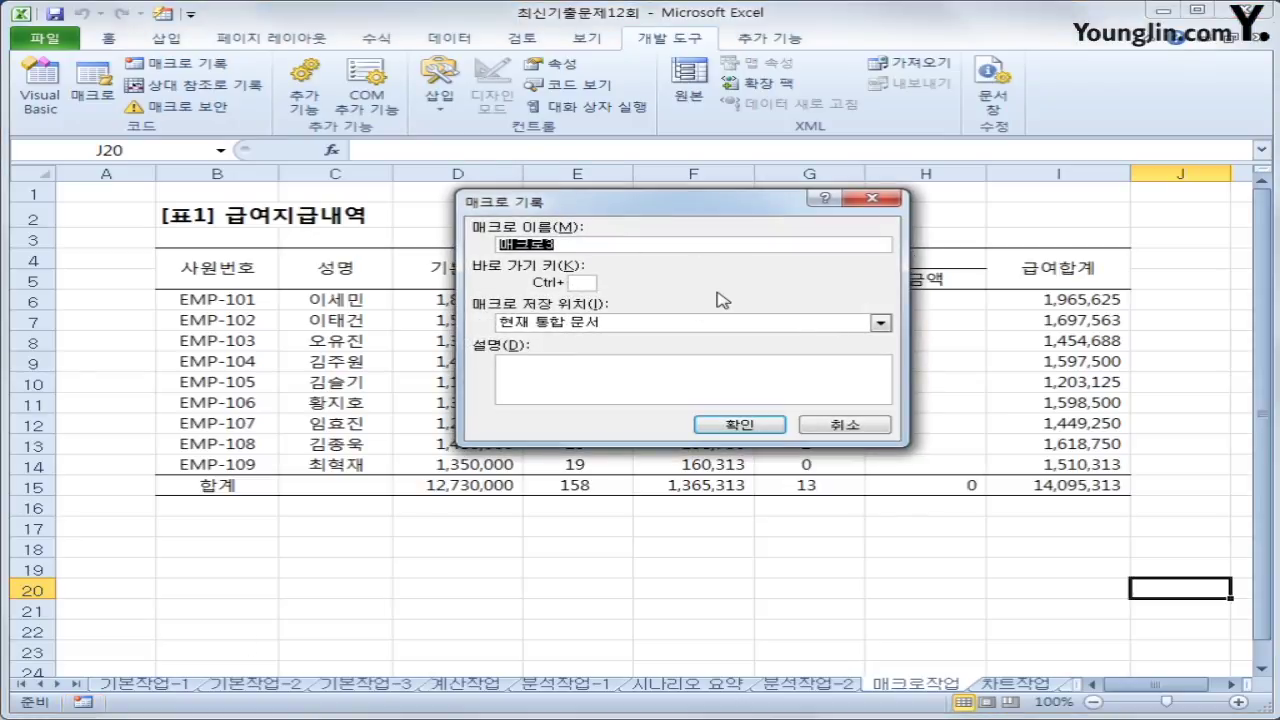
pyautogui.write('가족수당')
pyautogui.click(742, 425)
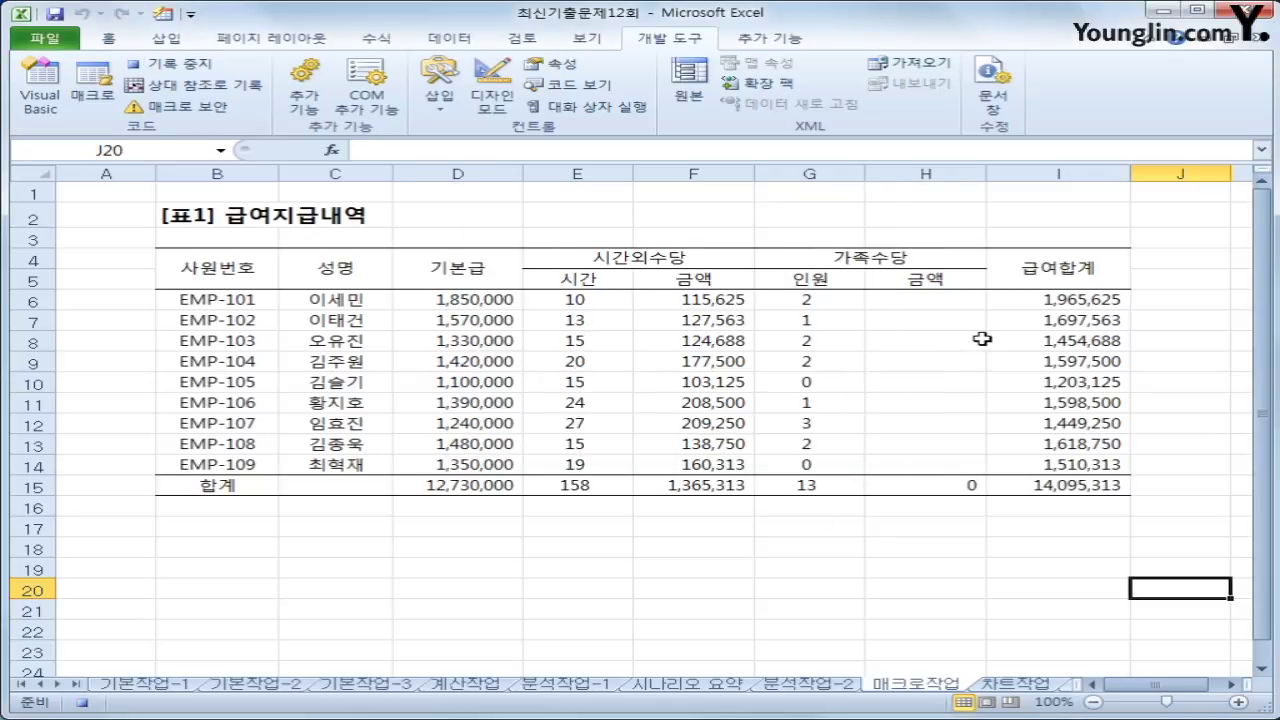
# Enter the formula =G6*10000 in the first 가족수당 금액 cell, H6.
pyautogui.click(945, 298)
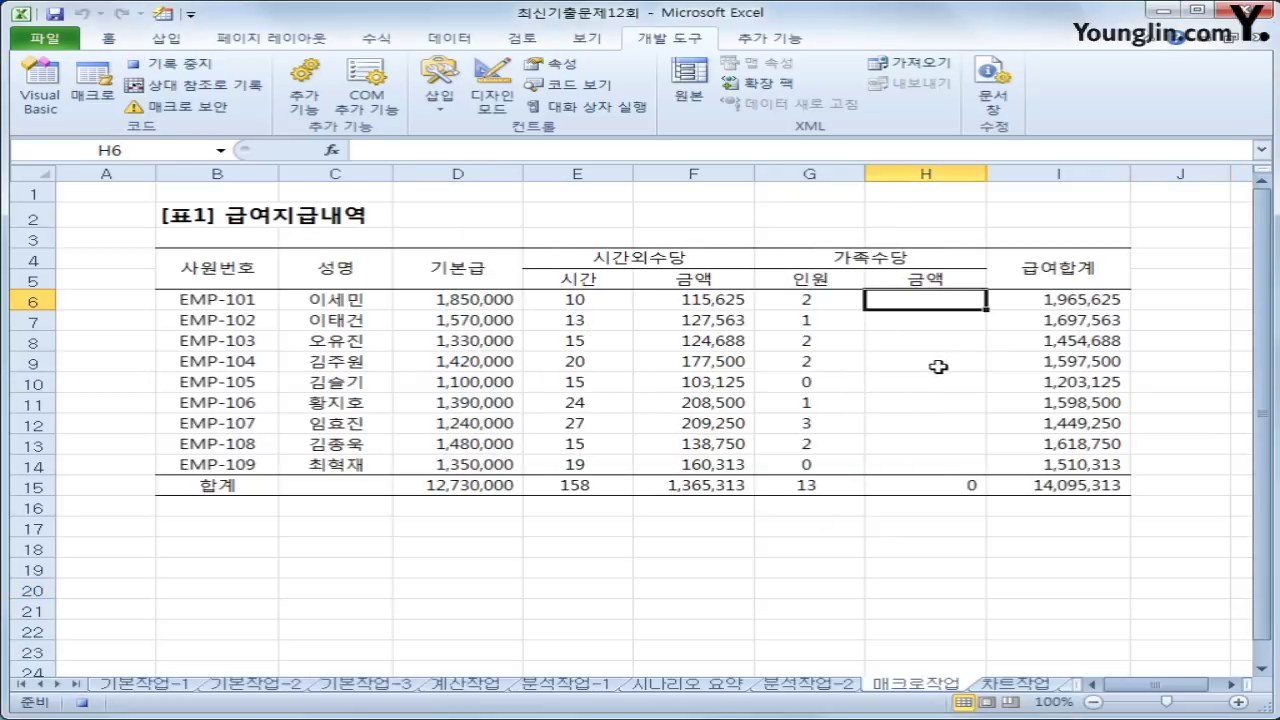
pyautogui.write('=')
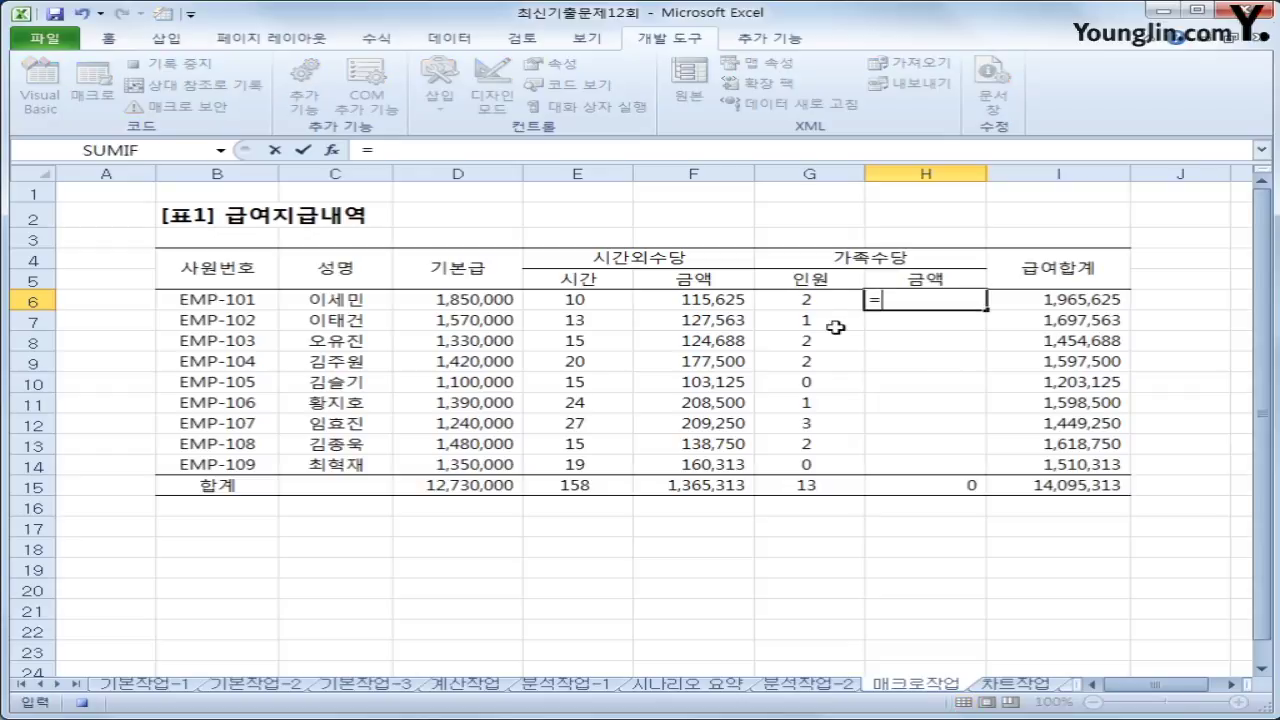
pyautogui.click(808, 297)
pyautogui.write('*')
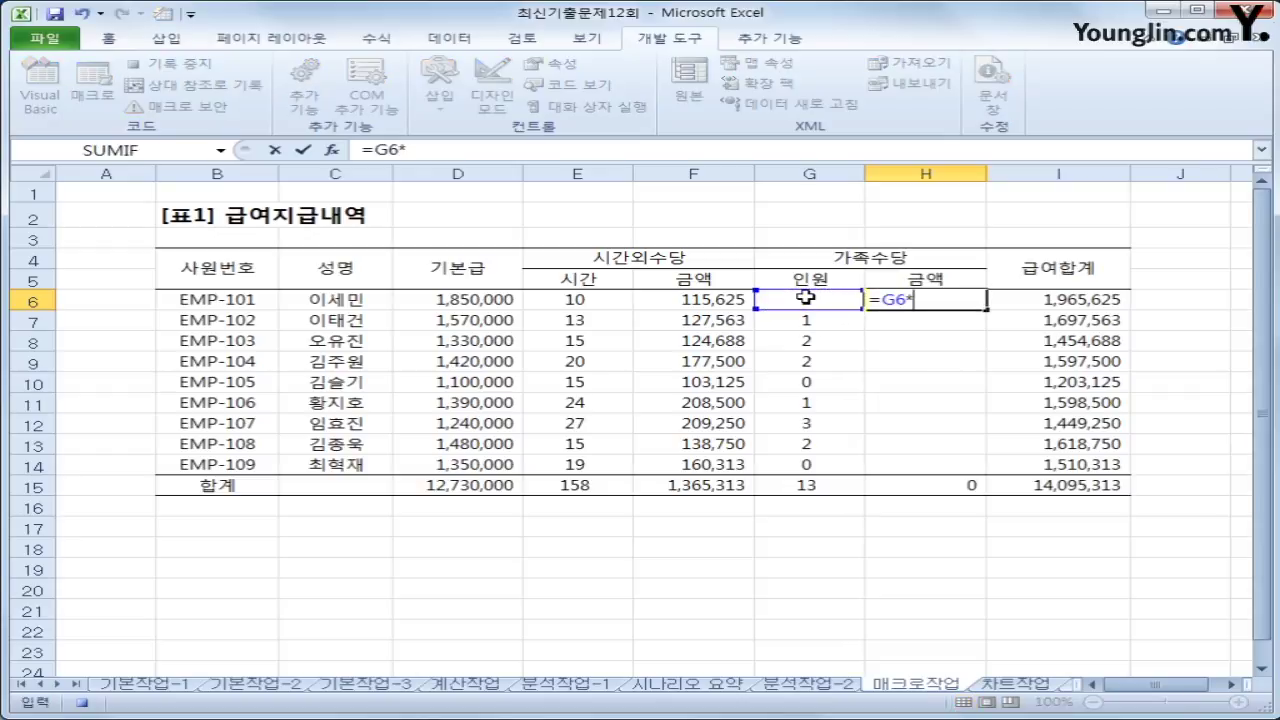
pyautogui.write('10000')
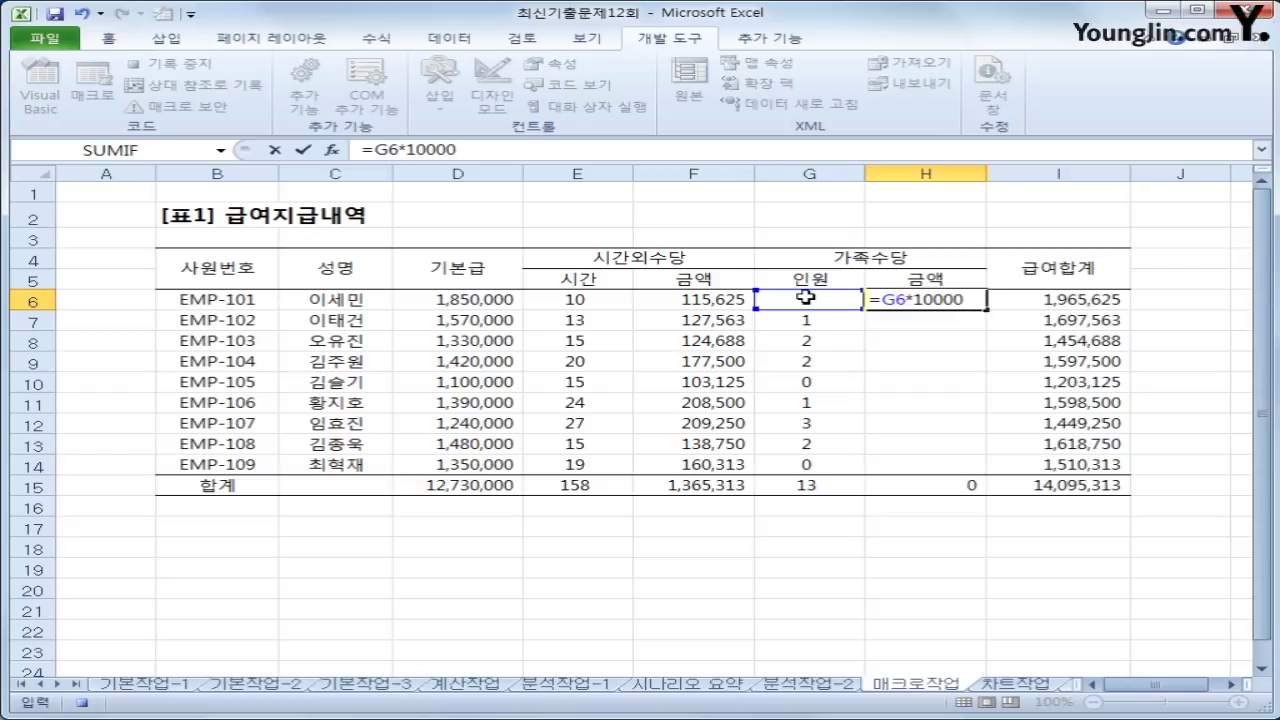
pyautogui.press('Return')
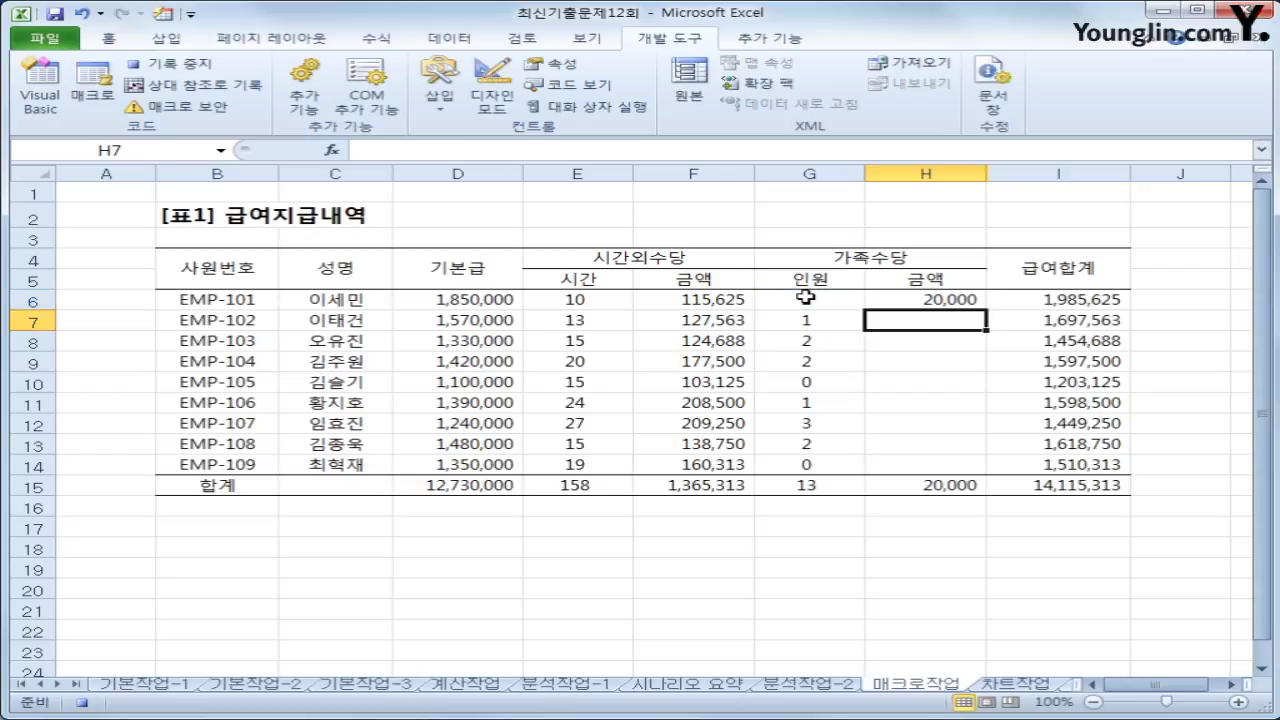
# Change the formula in H6 to =G6*100000.
pyautogui.click(962, 301)
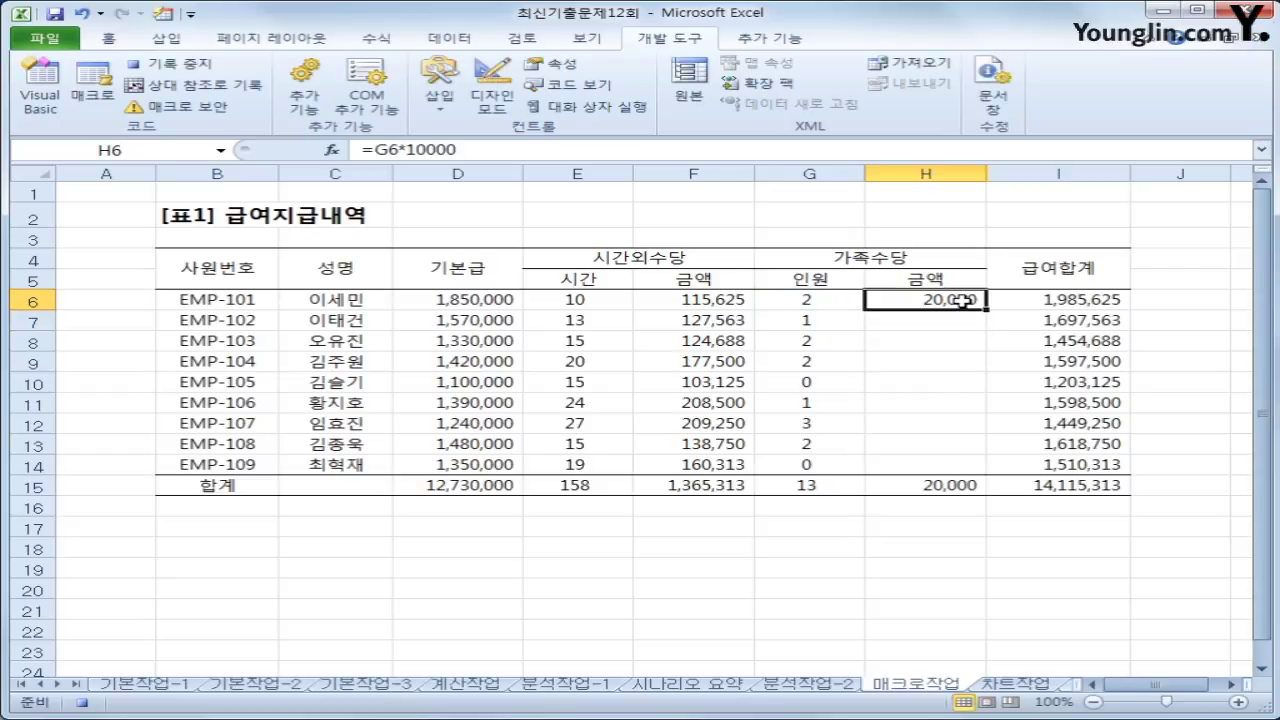
pyautogui.click(565, 150)
pyautogui.press('Return')
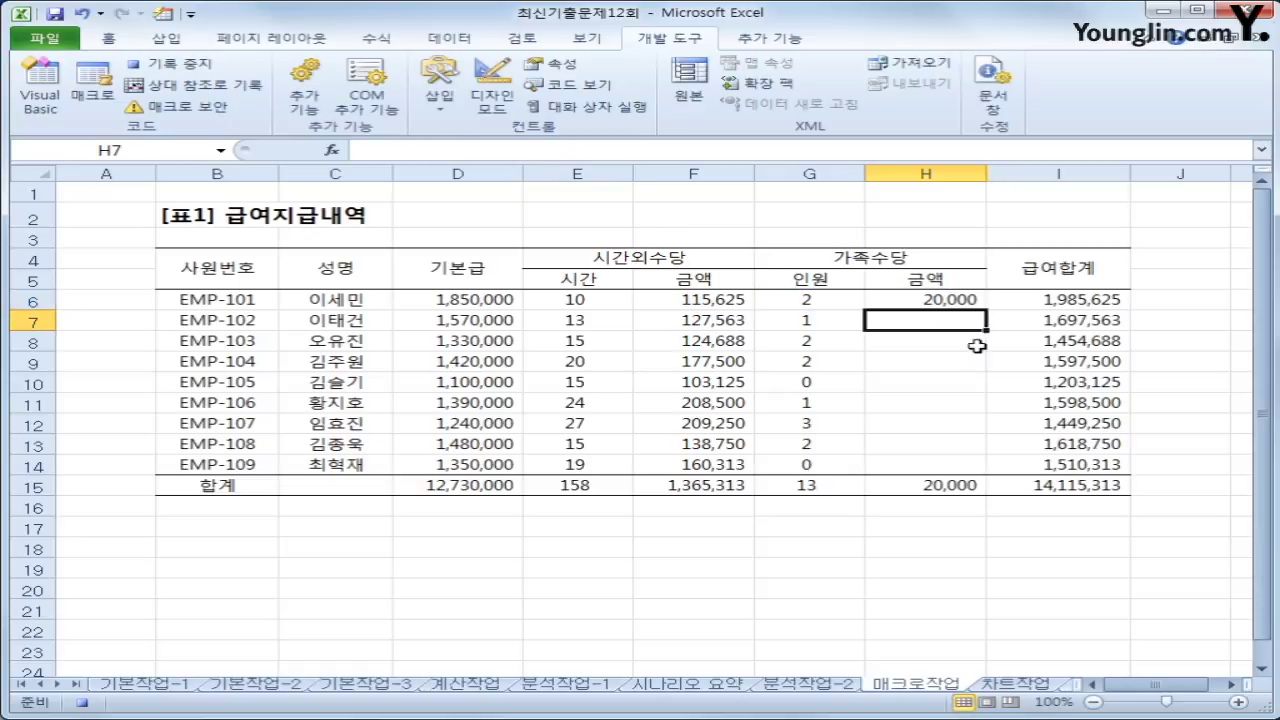
pyautogui.click(962, 305)
pyautogui.click(498, 155)
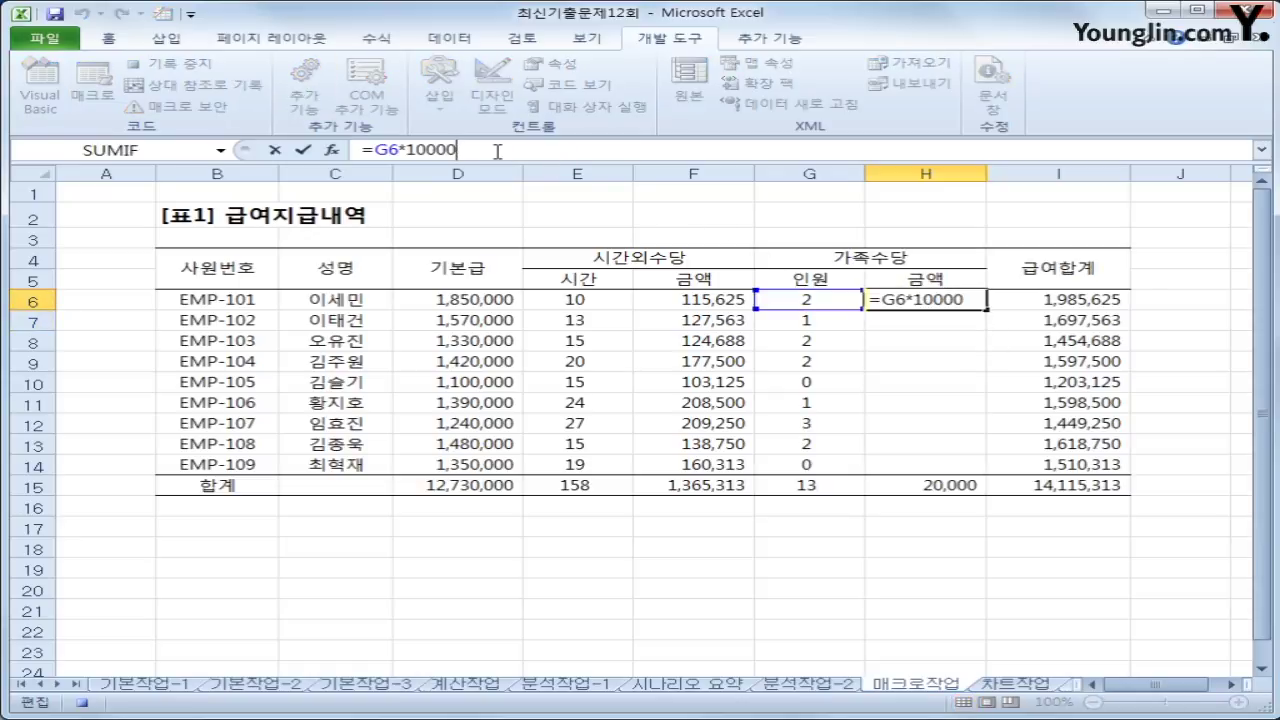
pyautogui.write('0')
pyautogui.press('Return')
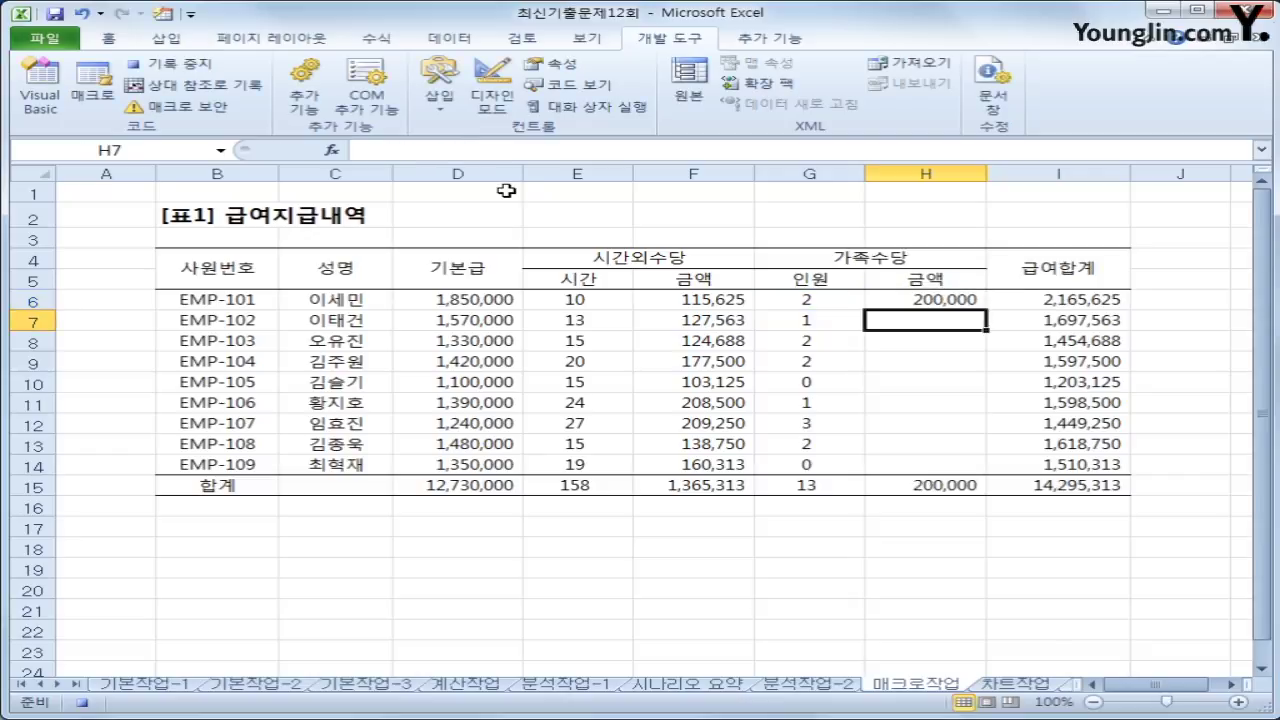
# Fill the H6 formula down through H14 and stop recording the macro.
pyautogui.click(902, 296)
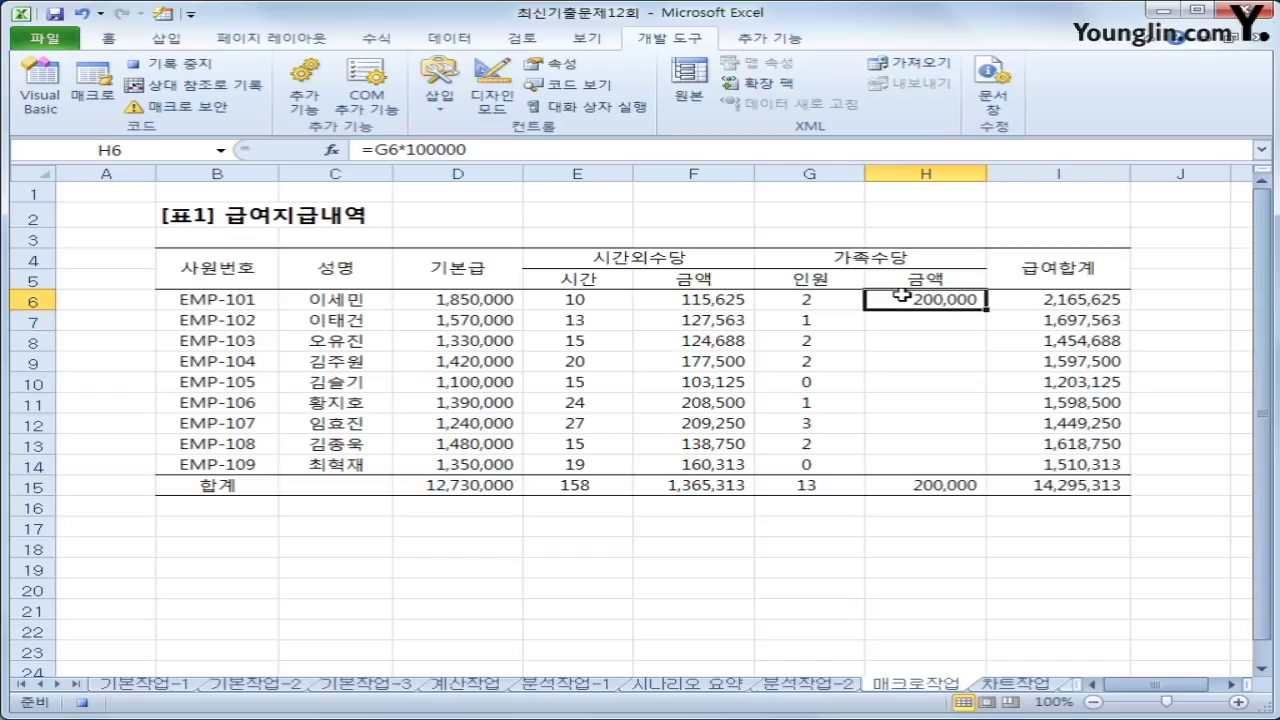
pyautogui.moveTo(987, 308); pyautogui.dragTo(971, 472)
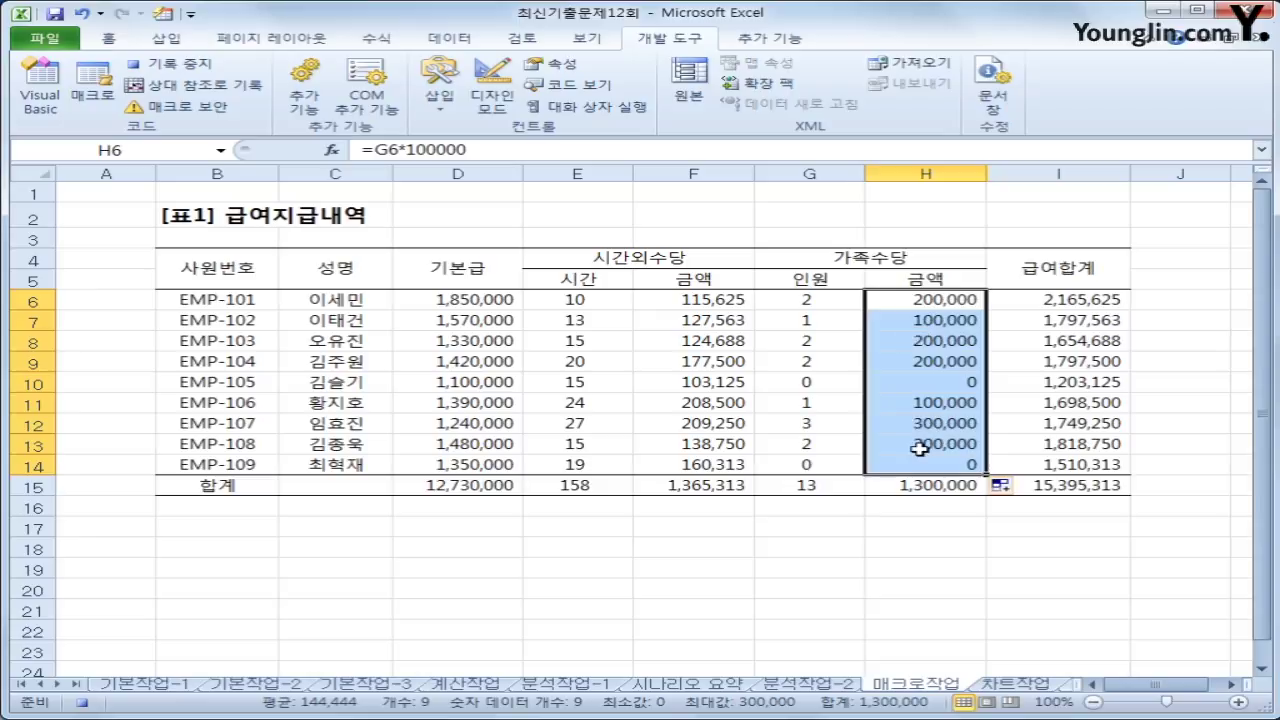
pyautogui.click(918, 461)
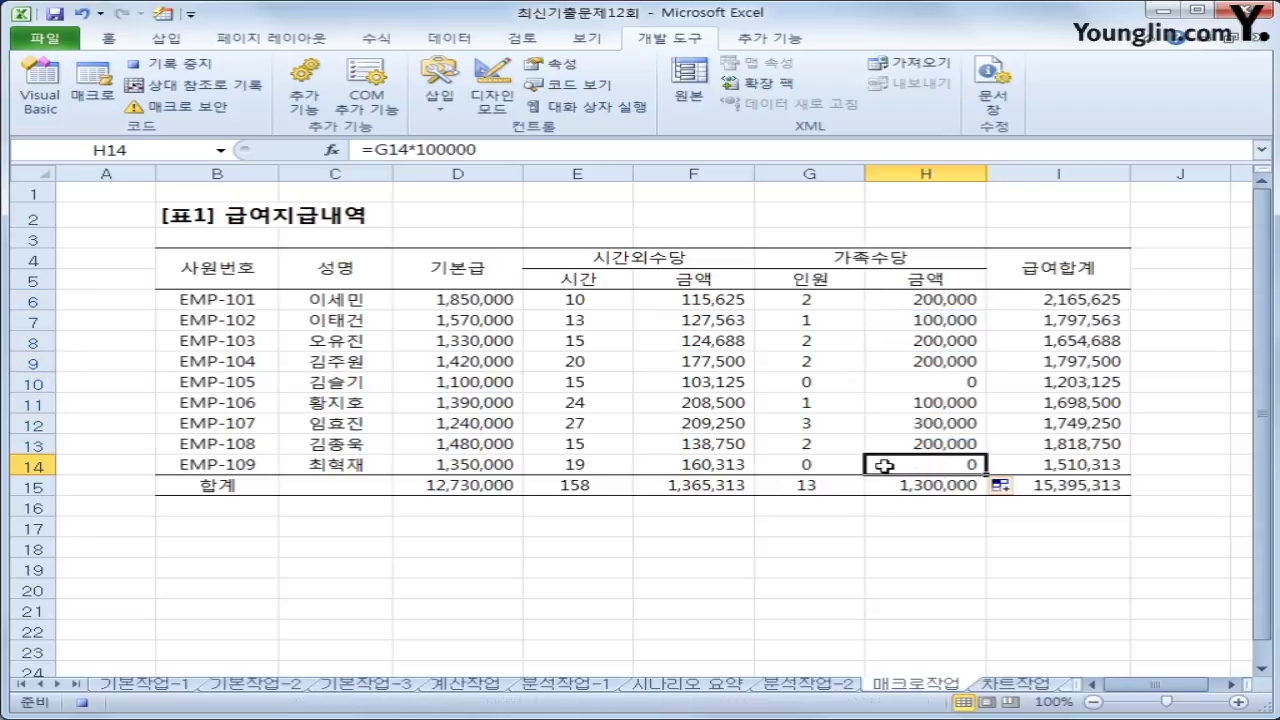
pyautogui.click(78, 703)
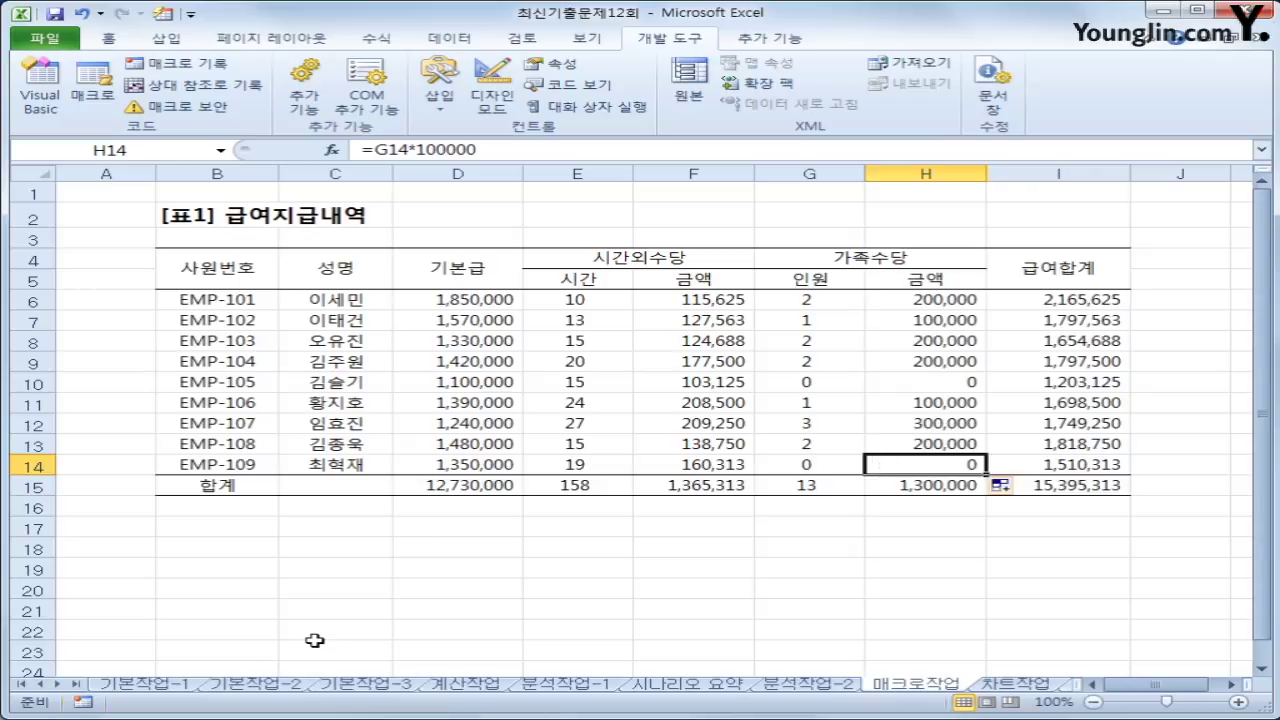
# Draw an ellipse about 4.9 cm wide and 2.91 cm high over cells F19:G23 and label it 가족수당.
pyautogui.click(315, 604)
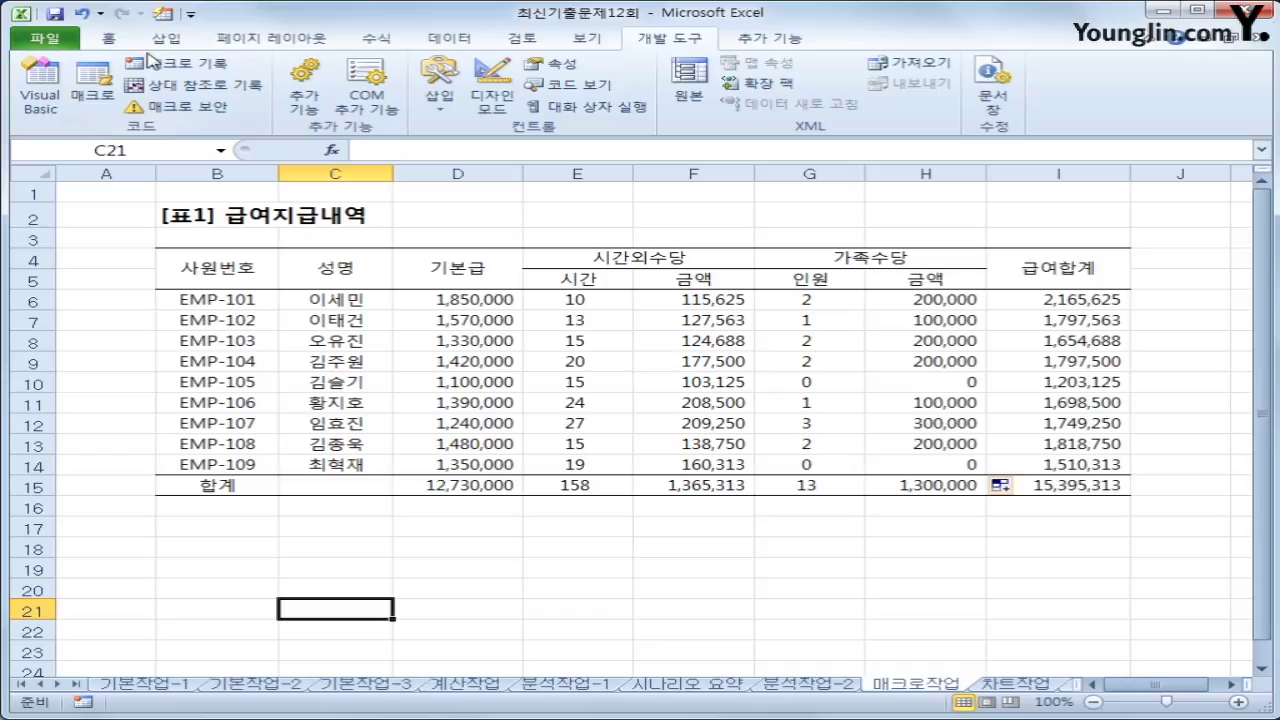
pyautogui.click(150, 42)
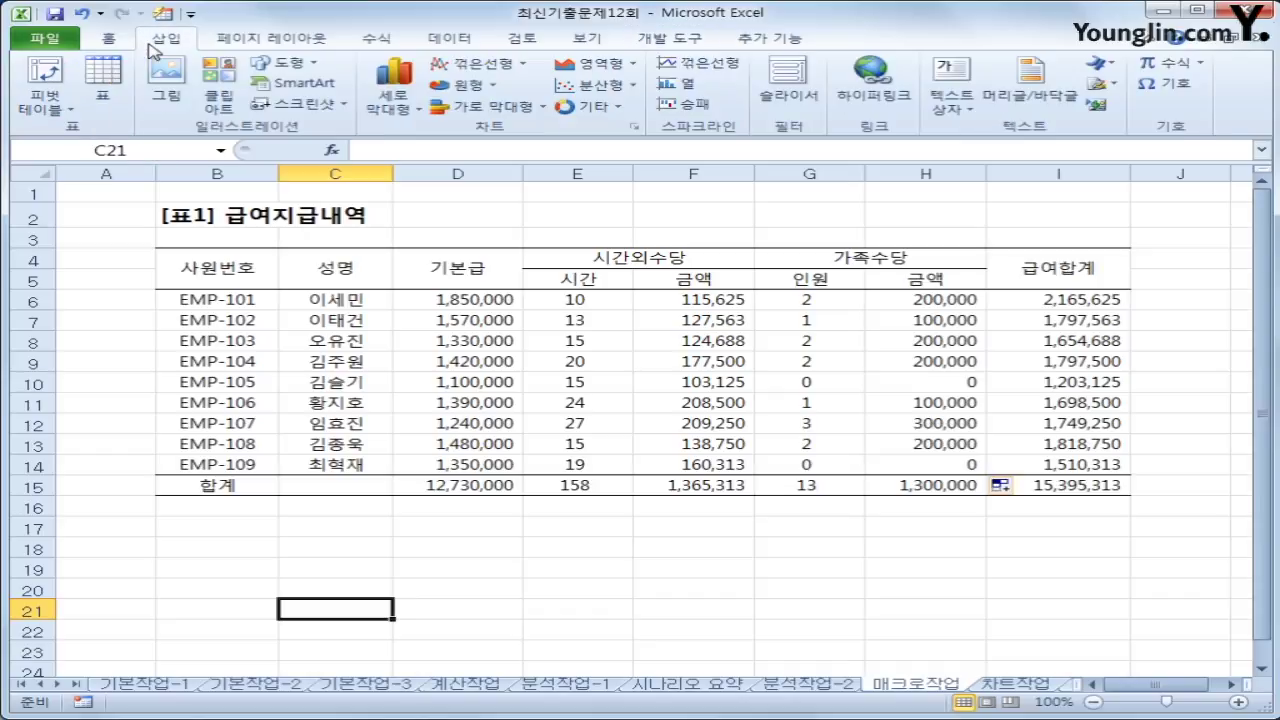
pyautogui.click(305, 64)
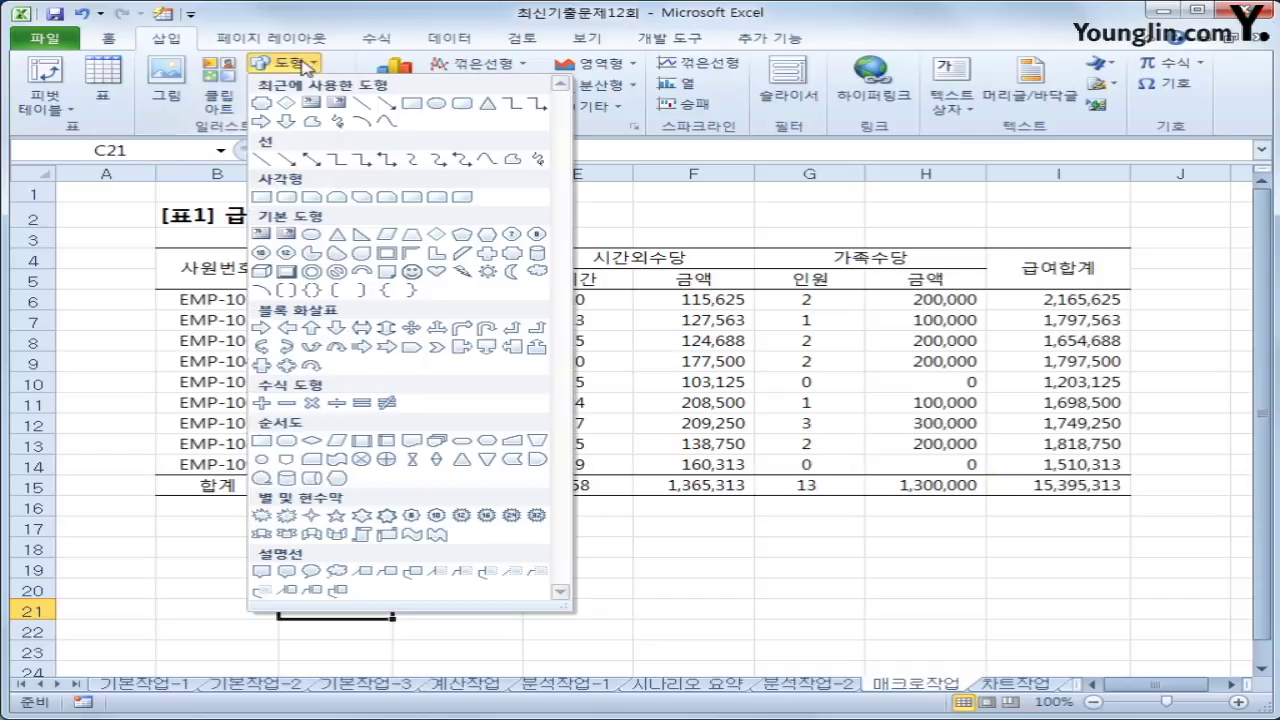
pyautogui.click(311, 234)
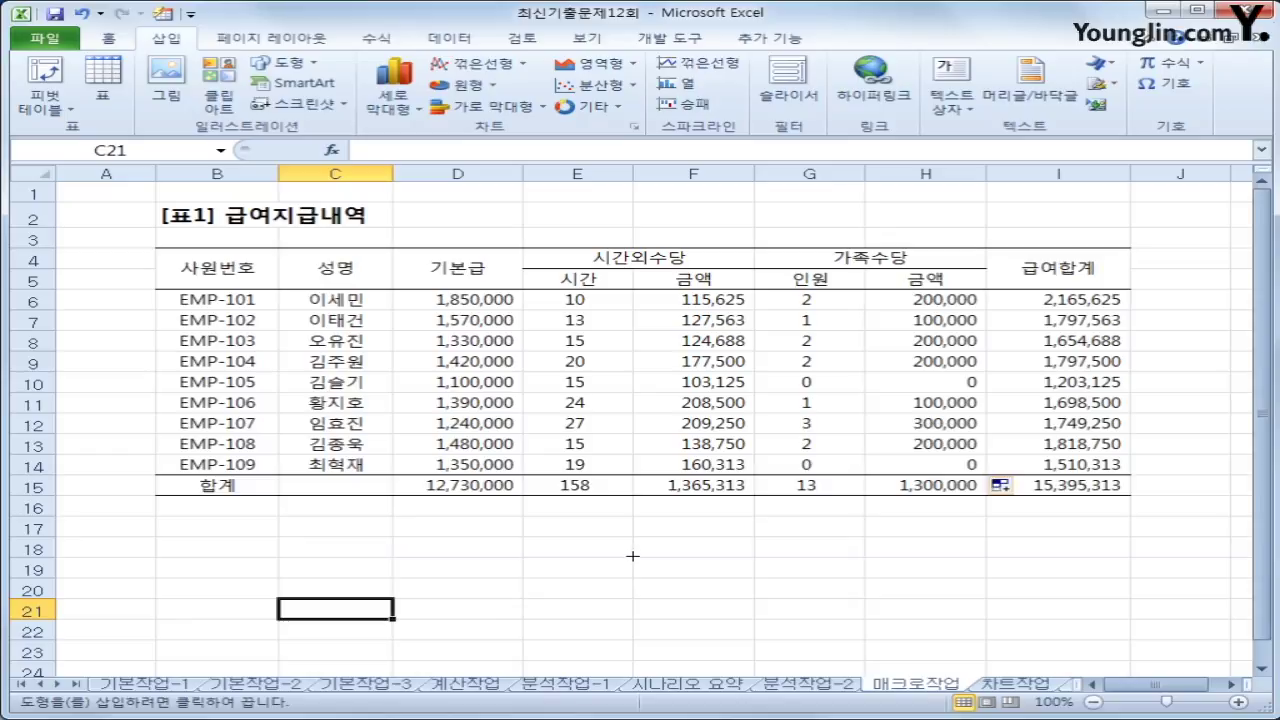
pyautogui.moveTo(633, 556)
pyautogui.mouseDown()
pyautogui.moveTo(756, 592)
pyautogui.moveTo(851, 594)
pyautogui.moveTo(838, 662)
pyautogui.mouseUp()
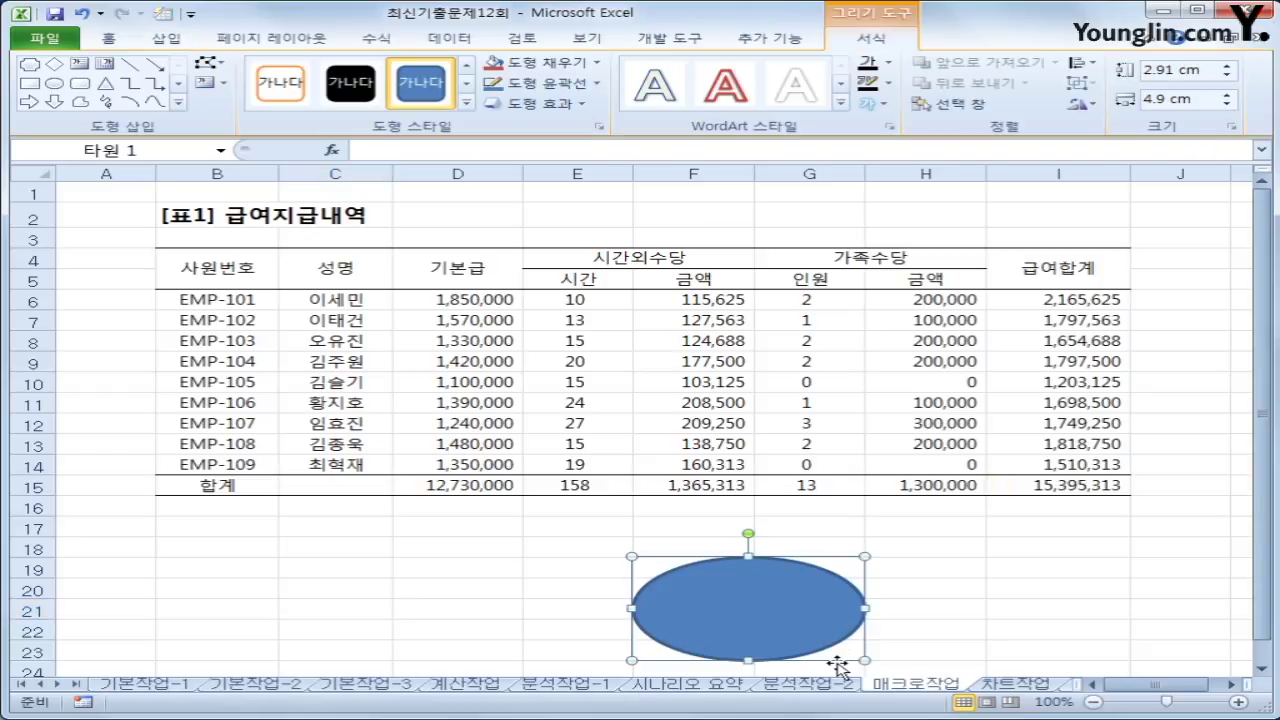
pyautogui.scroll(-1, 886, 611)
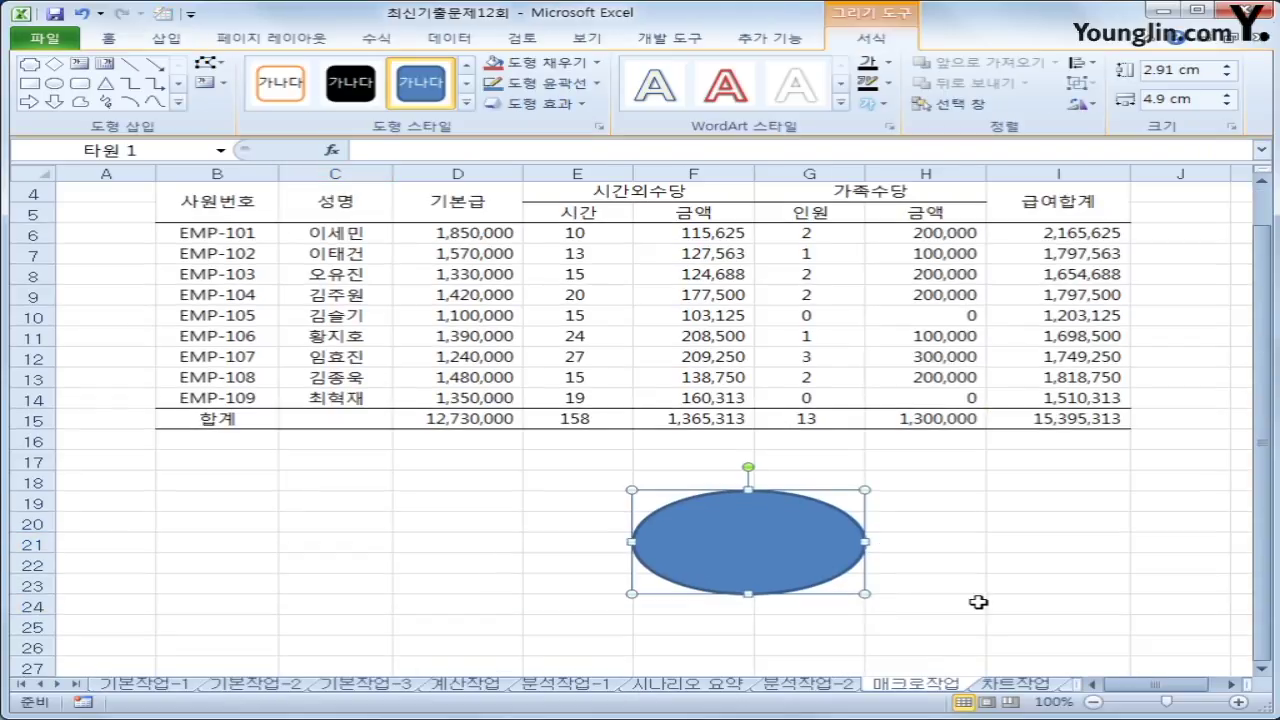
pyautogui.write('가족수당')
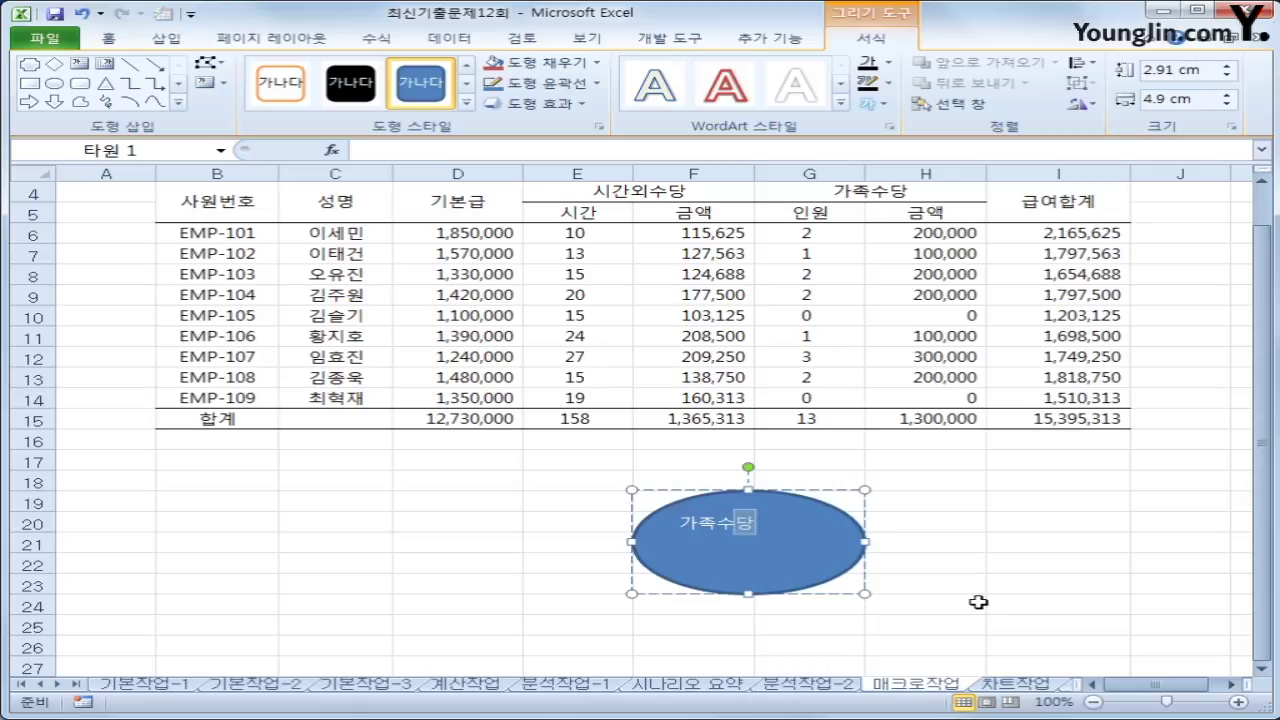
# Assign the 가족수당 macro to the ellipse.
pyautogui.click(840, 515)
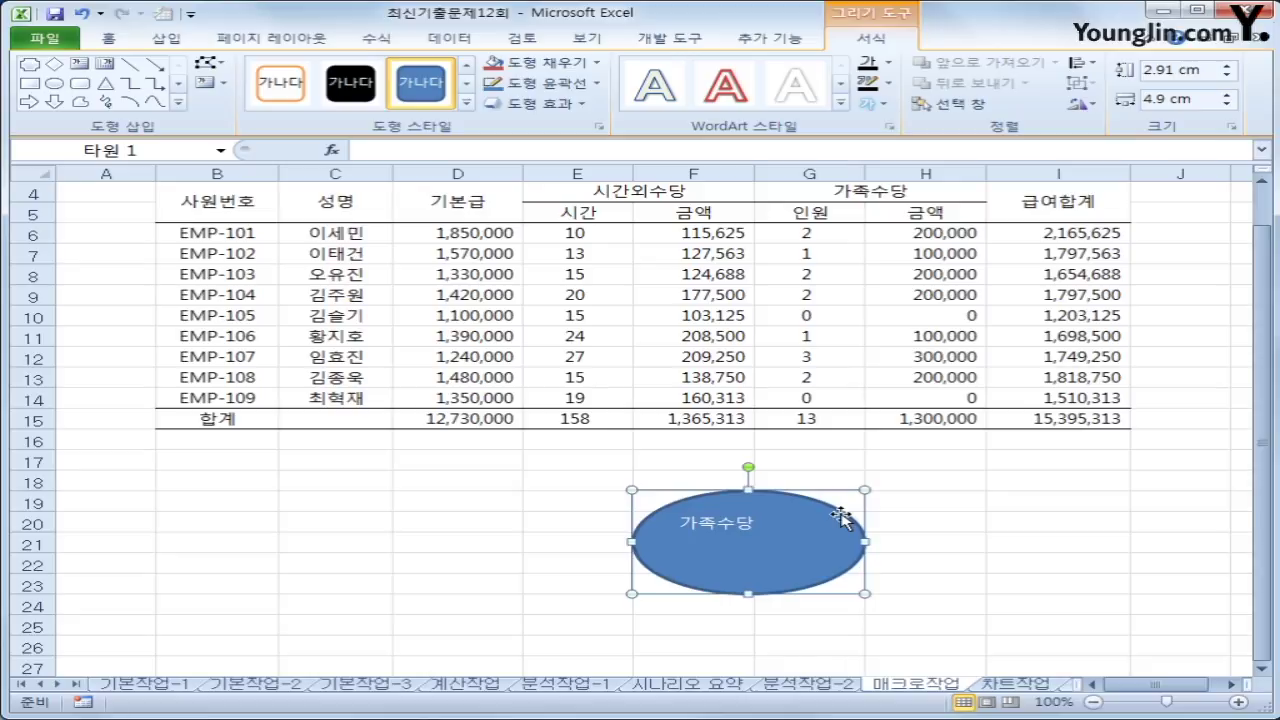
pyautogui.rightClick(840, 515)
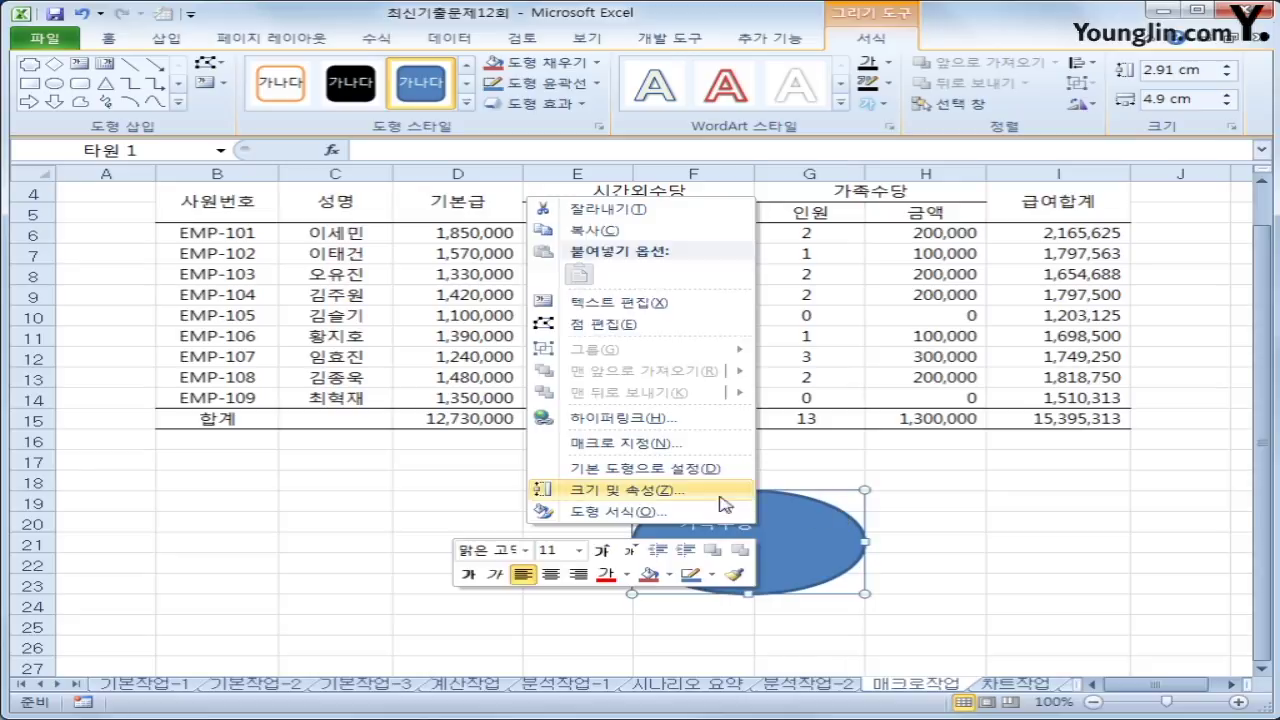
pyautogui.click(677, 443)
pyautogui.click(476, 339)
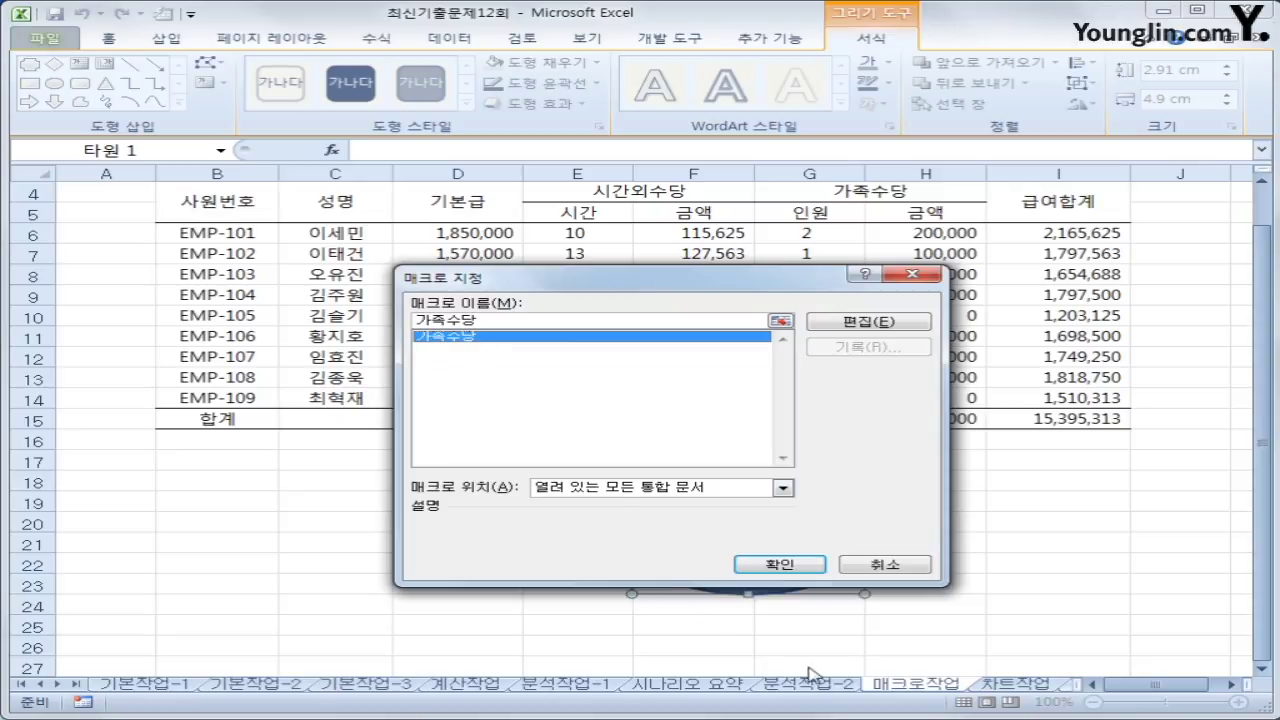
pyautogui.click(792, 567)
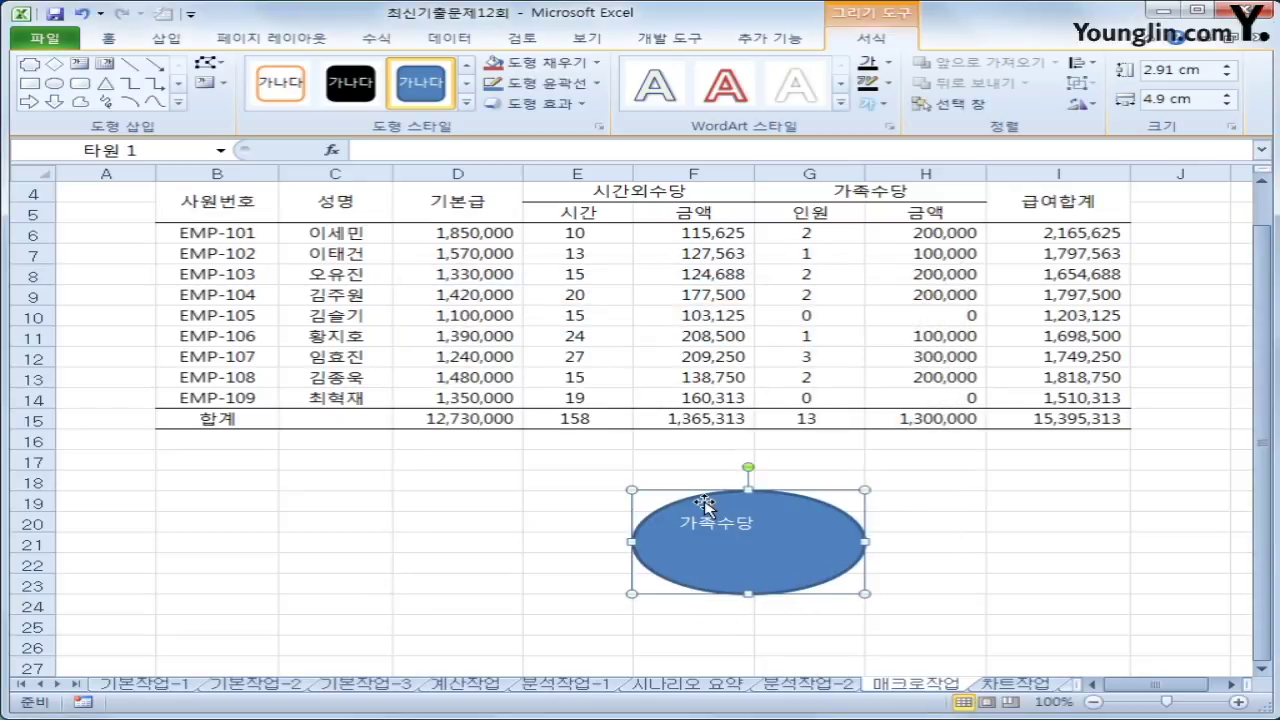
# Center the ellipse's 가족수당 label horizontally and vertically.
pyautogui.click(112, 44)
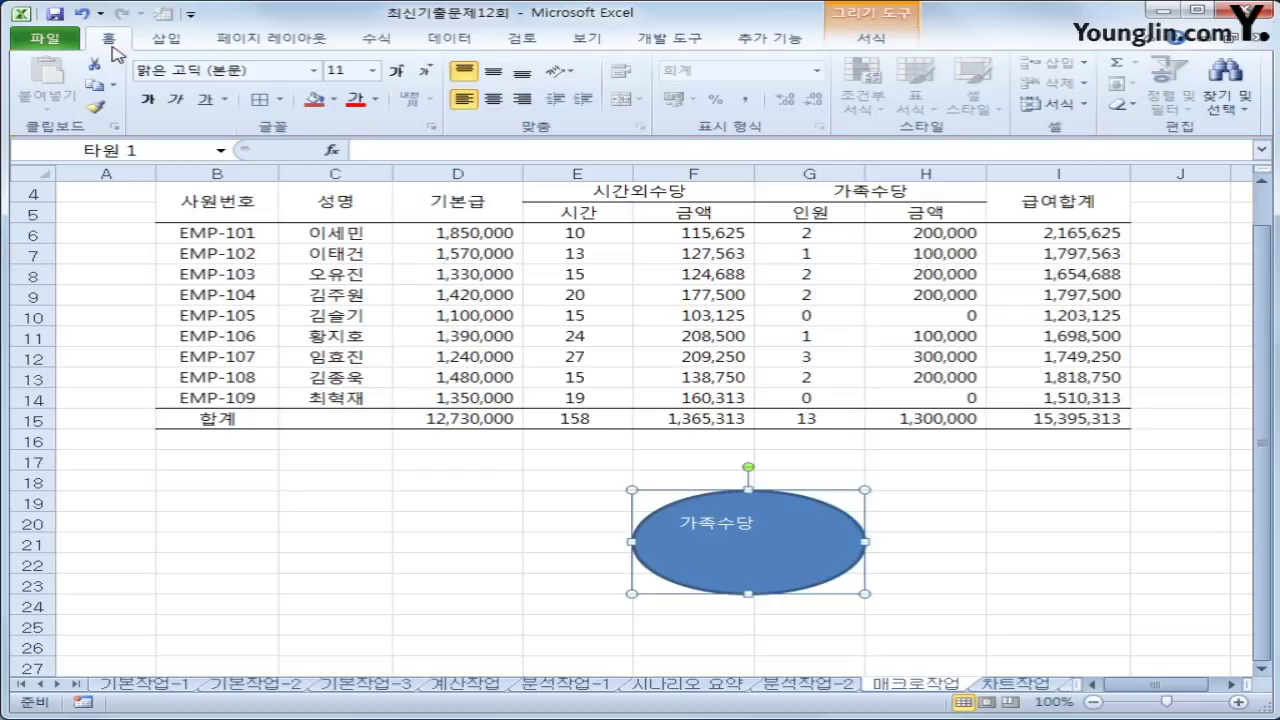
pyautogui.click(493, 98)
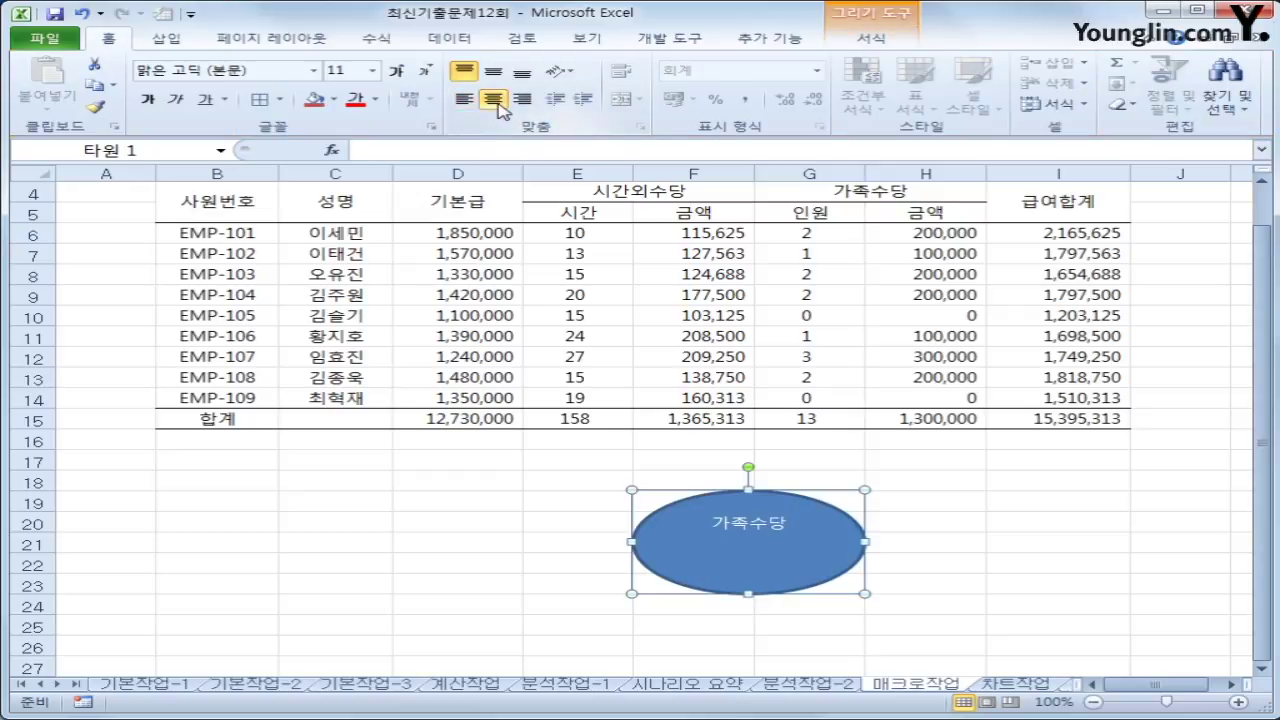
pyautogui.click(494, 72)
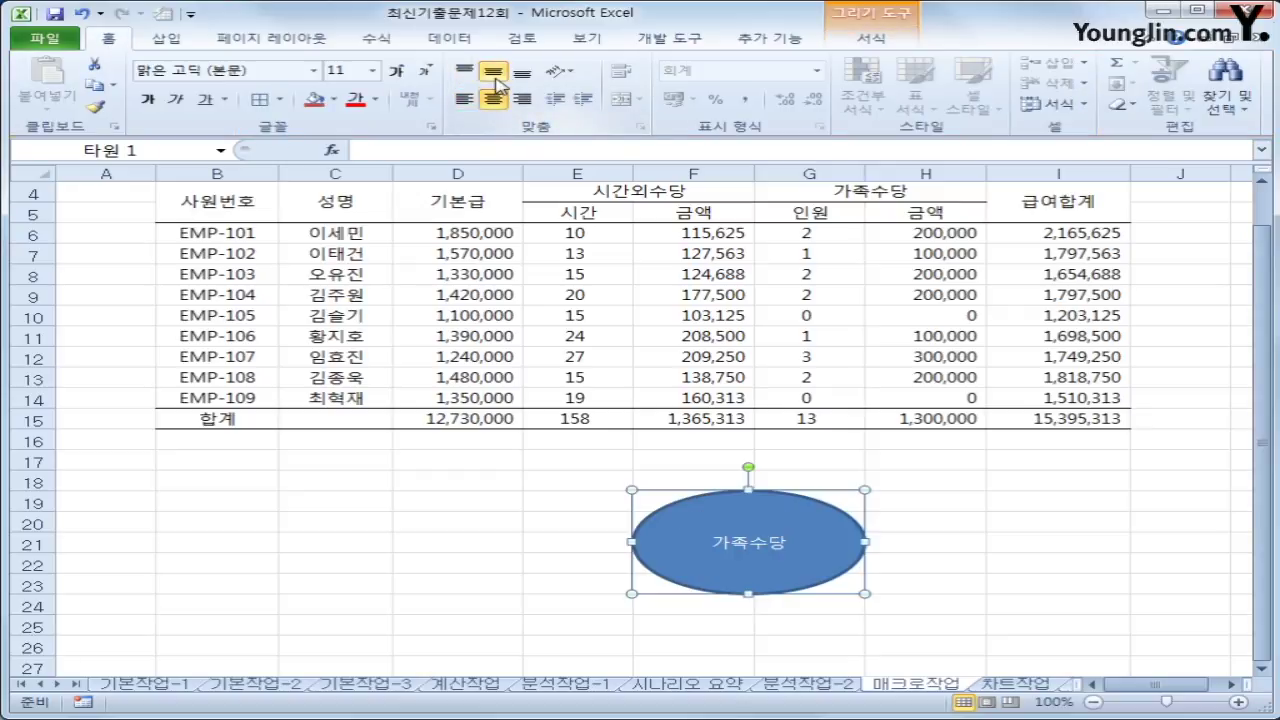
# From empty cell C21, start recording a macro named 서식지정 in the current workbook.
pyautogui.click(318, 551)
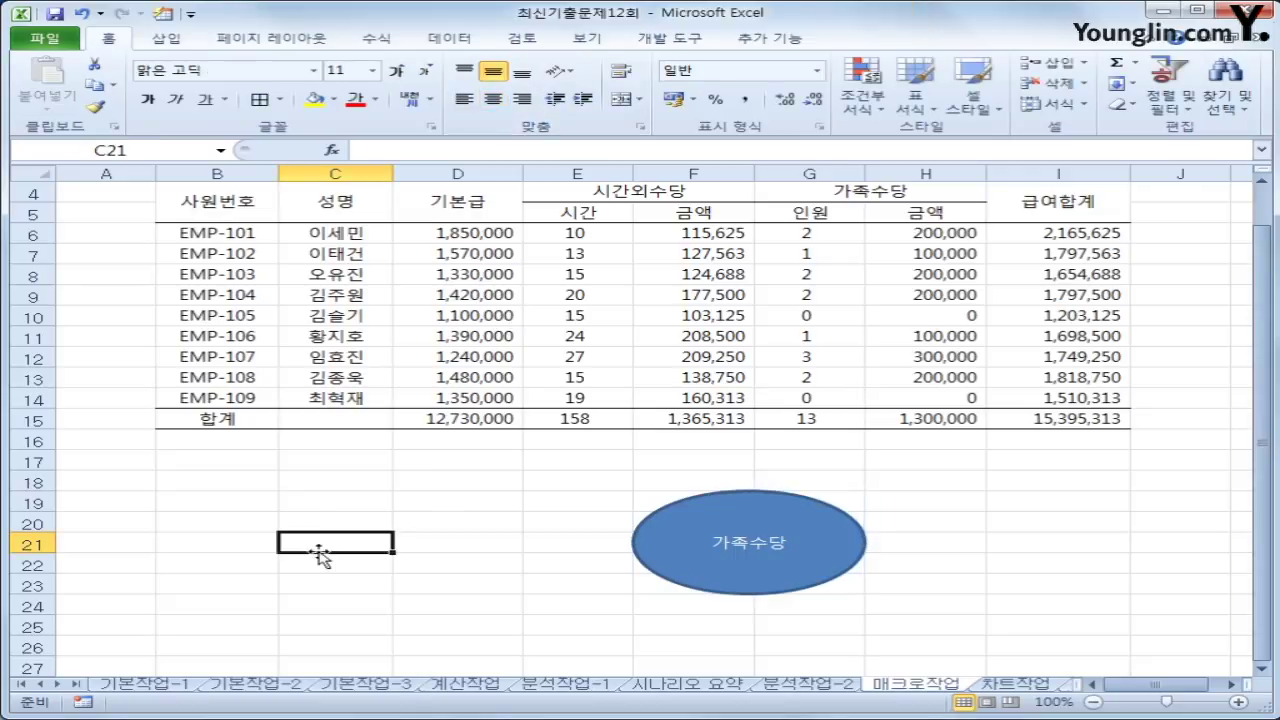
pyautogui.click(83, 704)
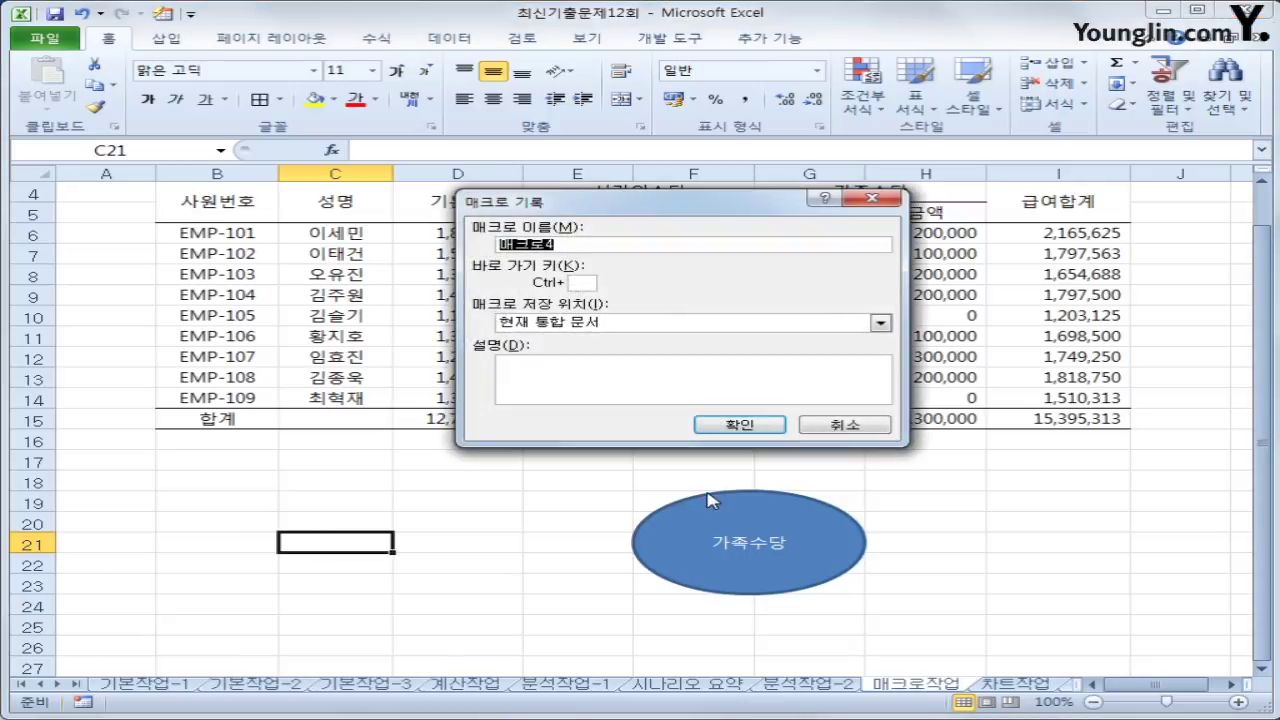
pyautogui.write('서식지정')
pyautogui.click(732, 422)
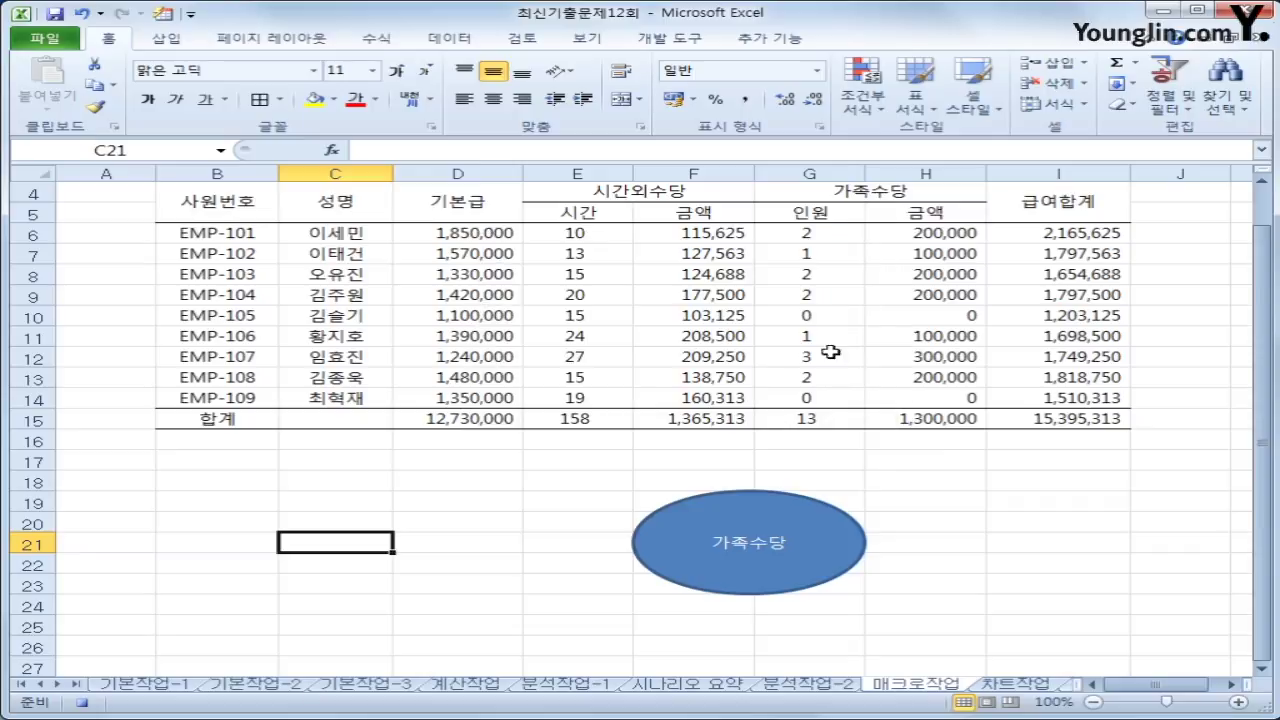
# Format the 급여합계 range I4:I15 as italic with a standard yellow fill and stop recording the macro.
pyautogui.click(1019, 236)
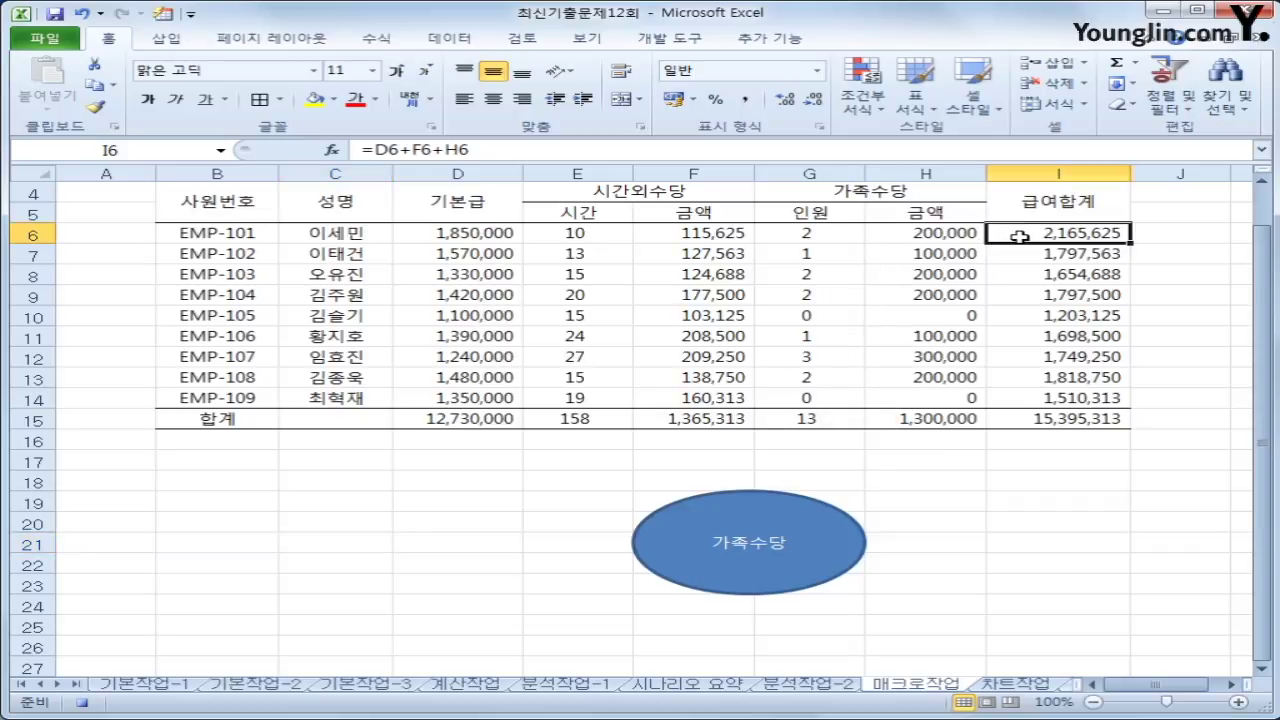
pyautogui.click(1042, 198)
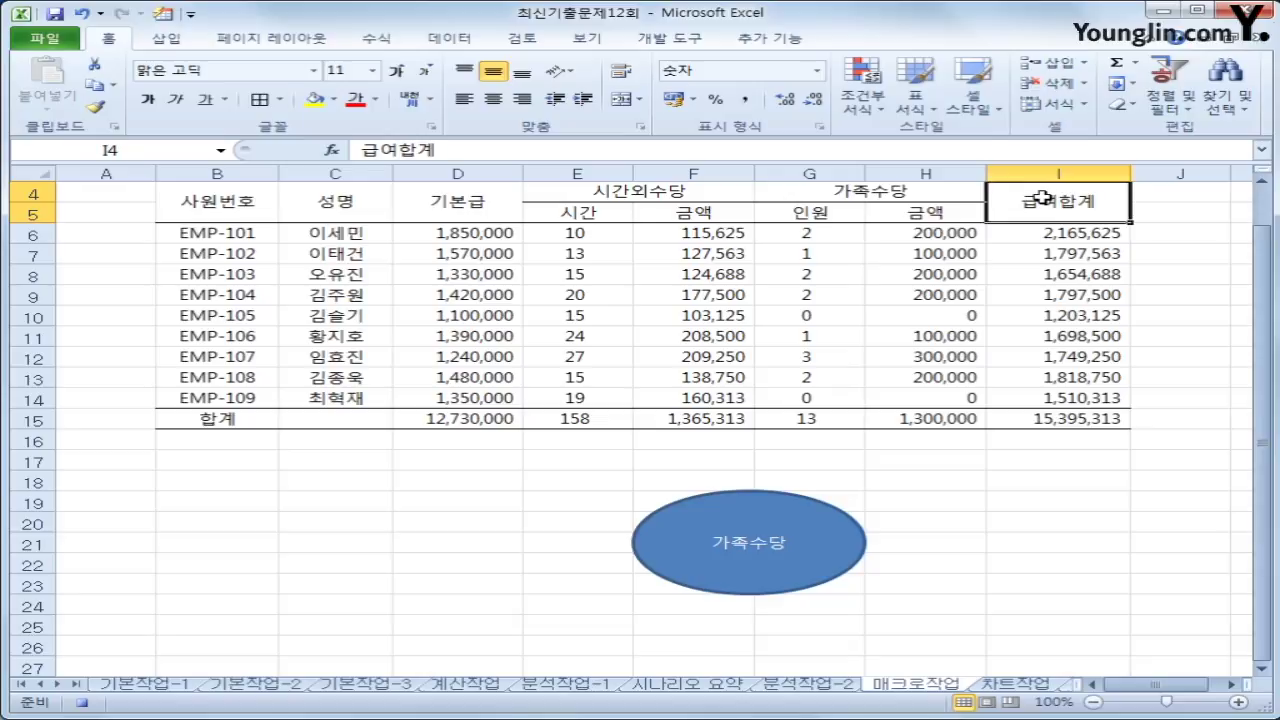
pyautogui.moveTo(1042, 198); pyautogui.dragTo(1050, 412)
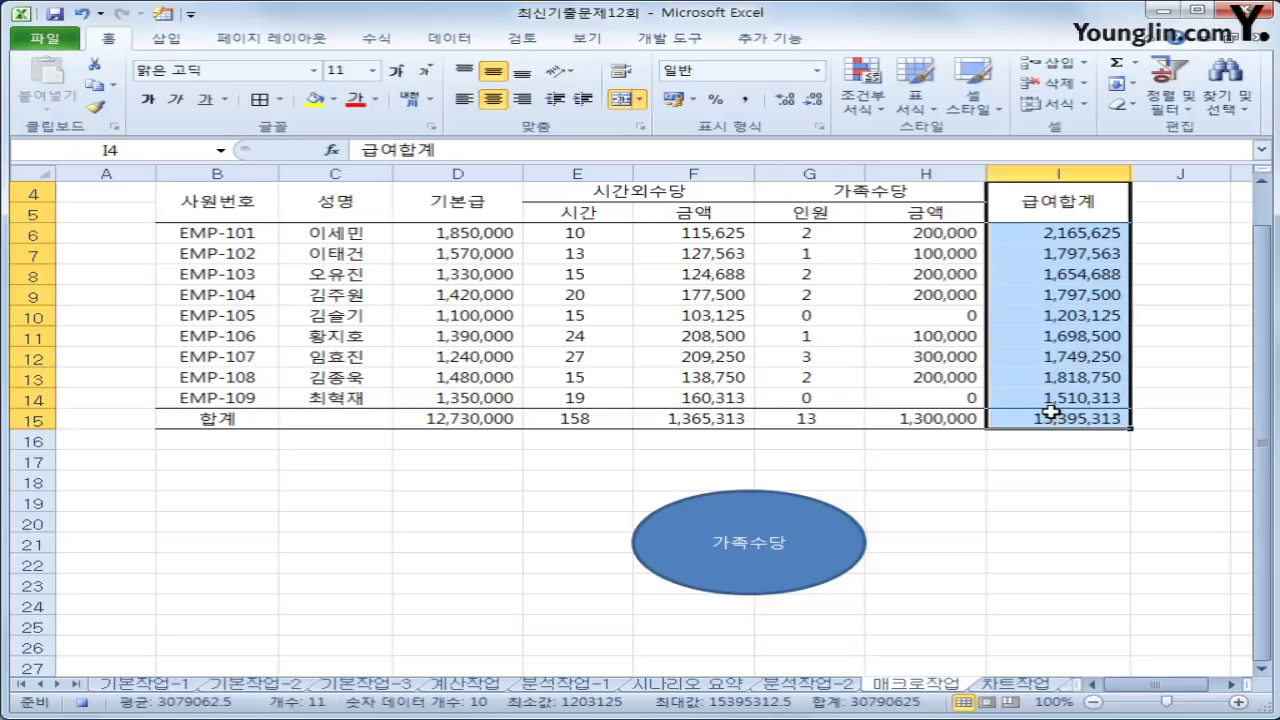
pyautogui.scroll(1, 1051, 411)
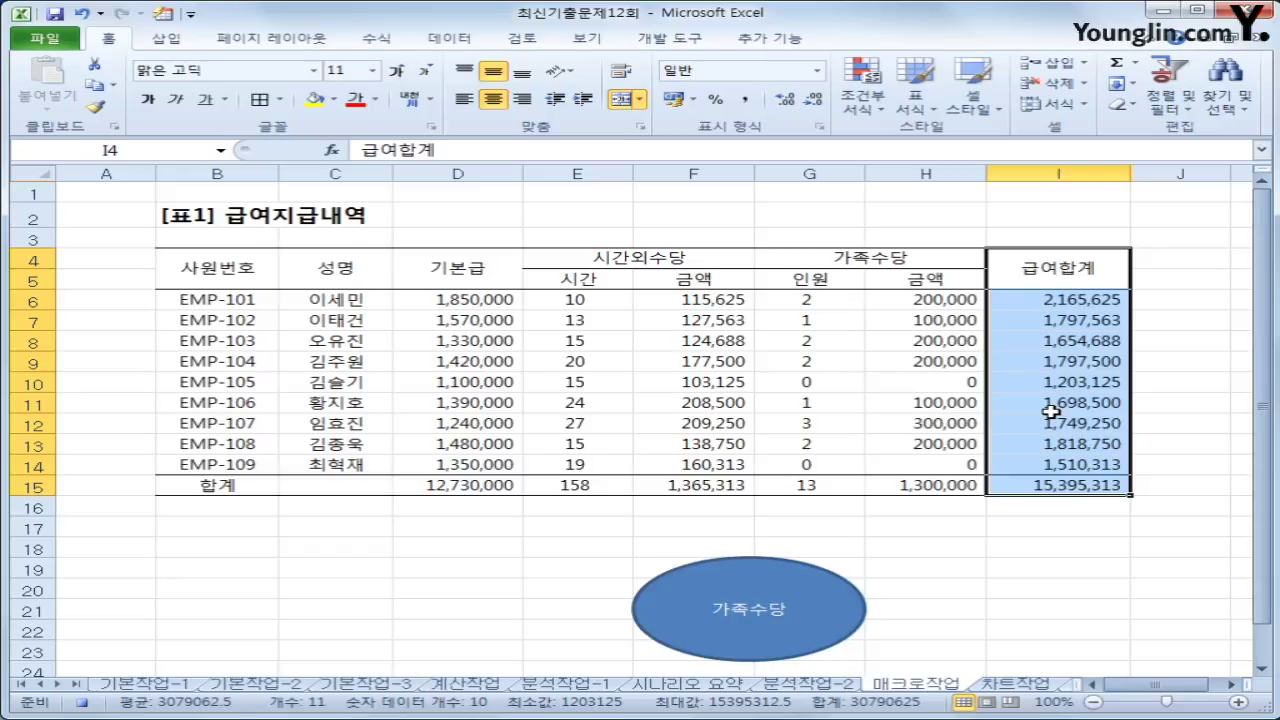
pyautogui.click(177, 100)
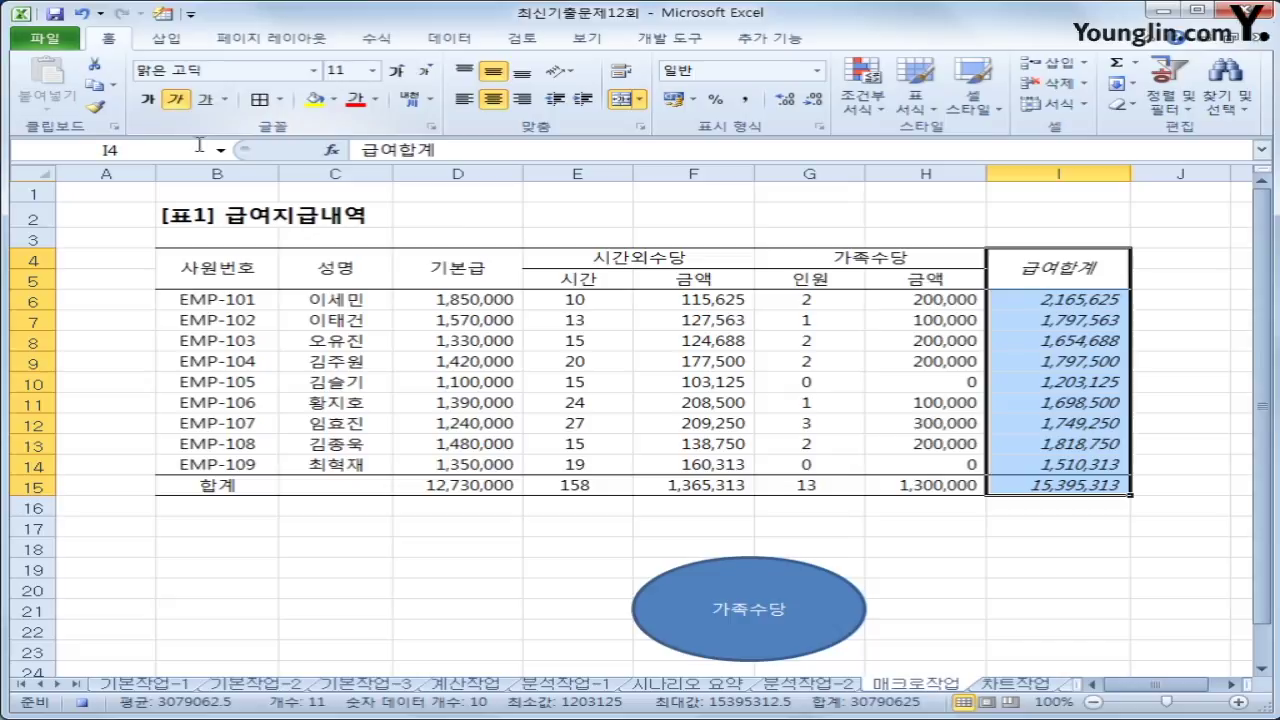
pyautogui.click(334, 99)
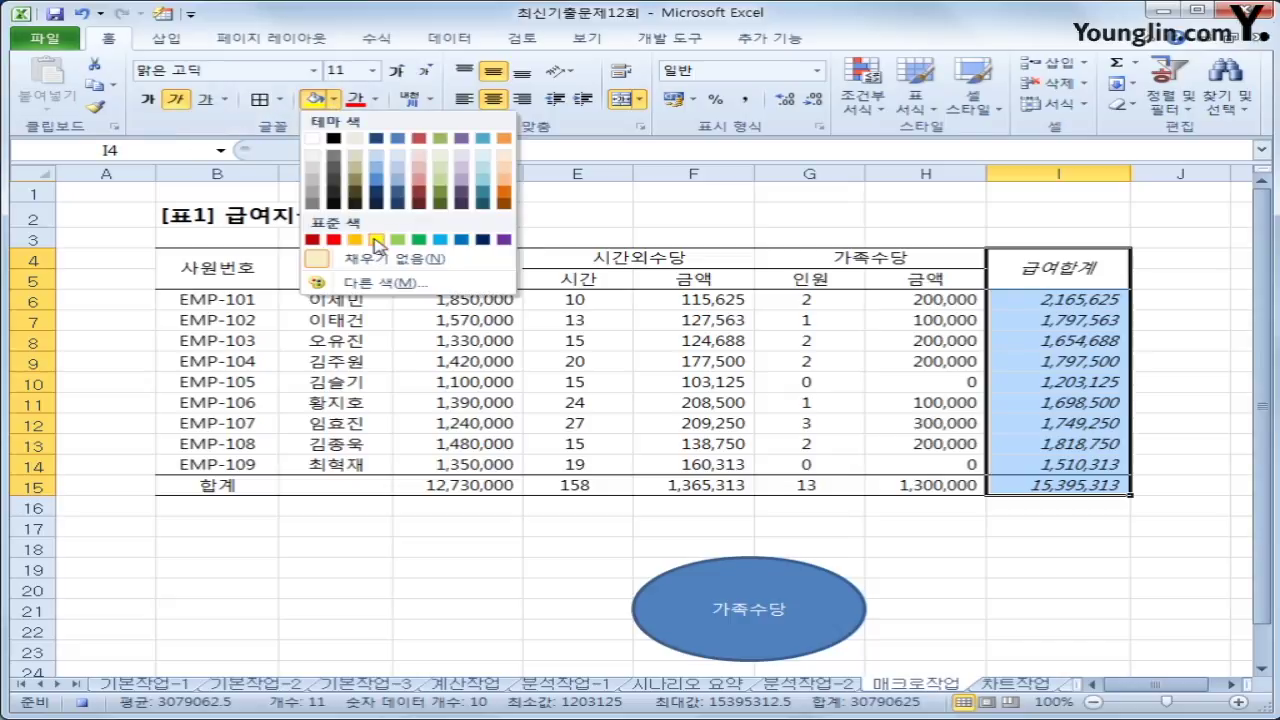
pyautogui.click(376, 240)
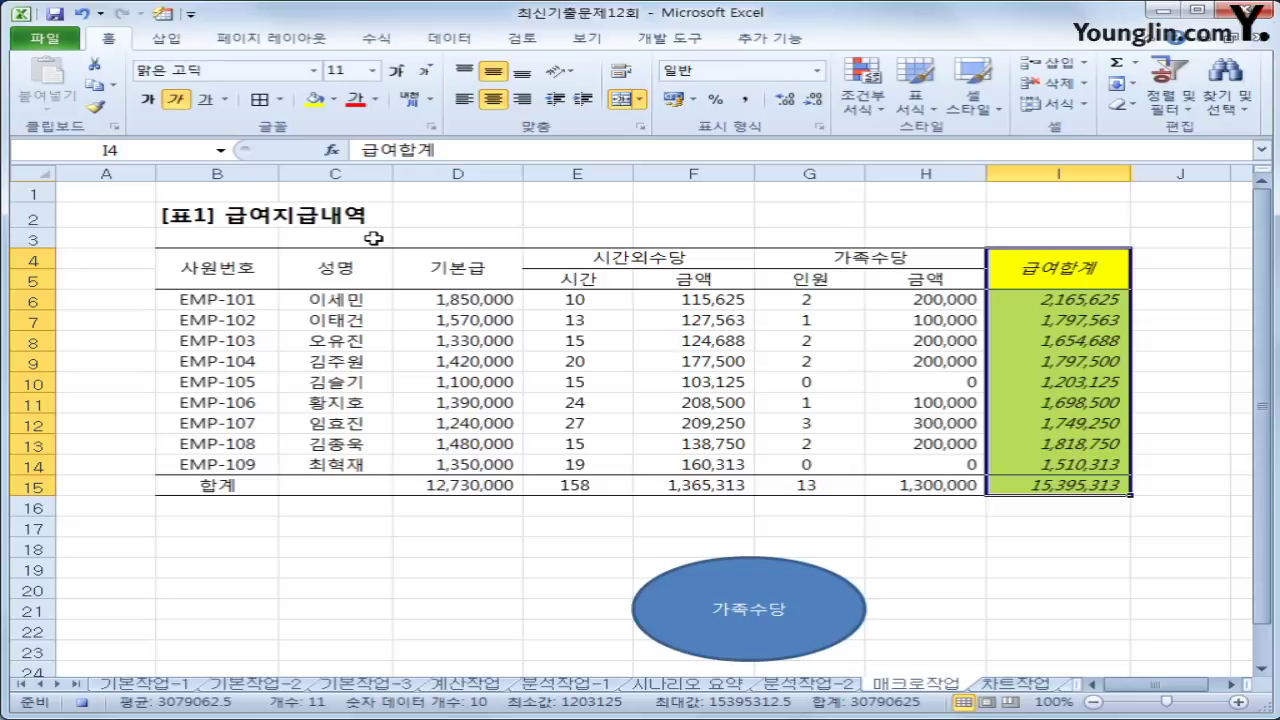
pyautogui.click(1072, 486)
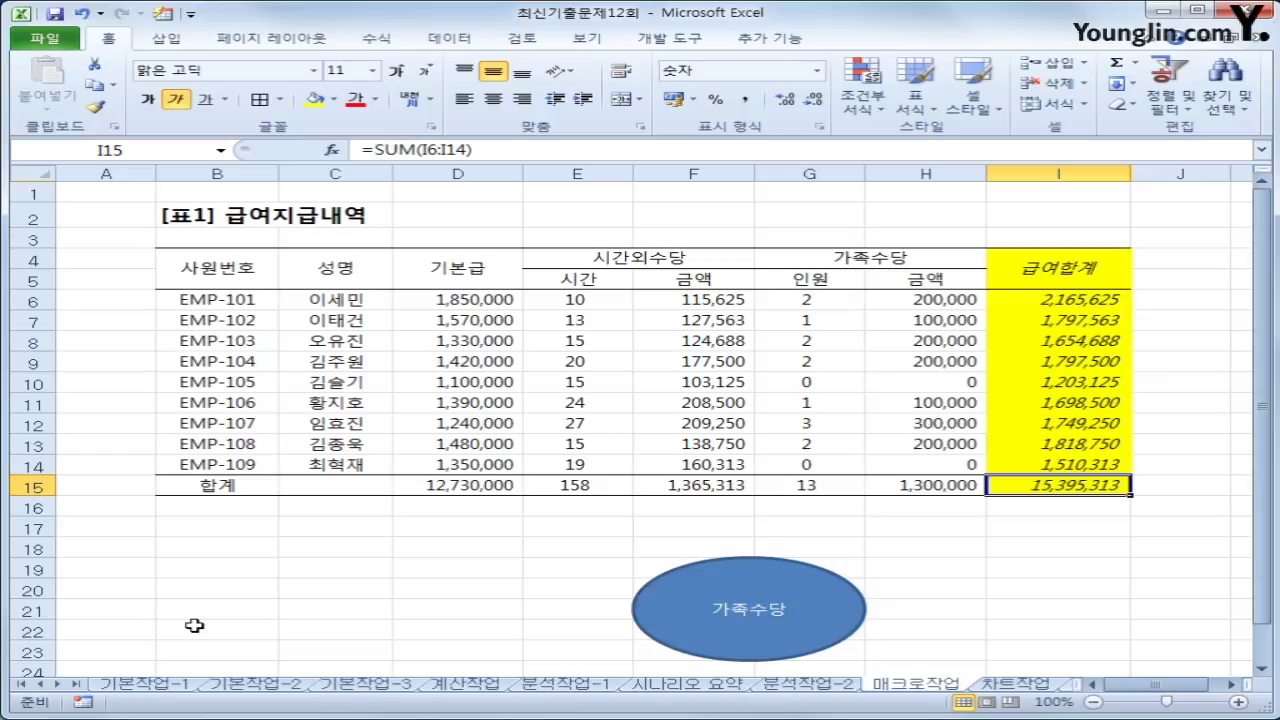
# Draw a rectangle about 5.61 cm wide and 2.88 cm high over cells H19:I23 and label it 서식지정.
pyautogui.click(170, 42)
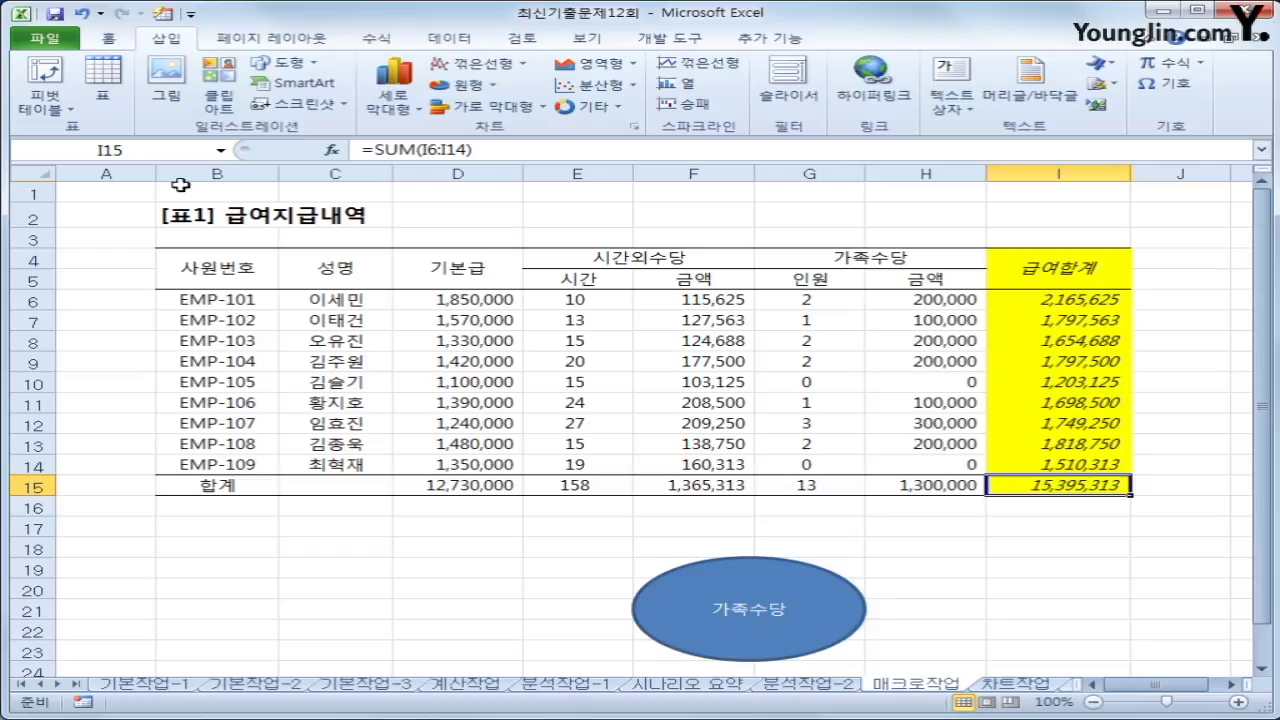
pyautogui.click(260, 64)
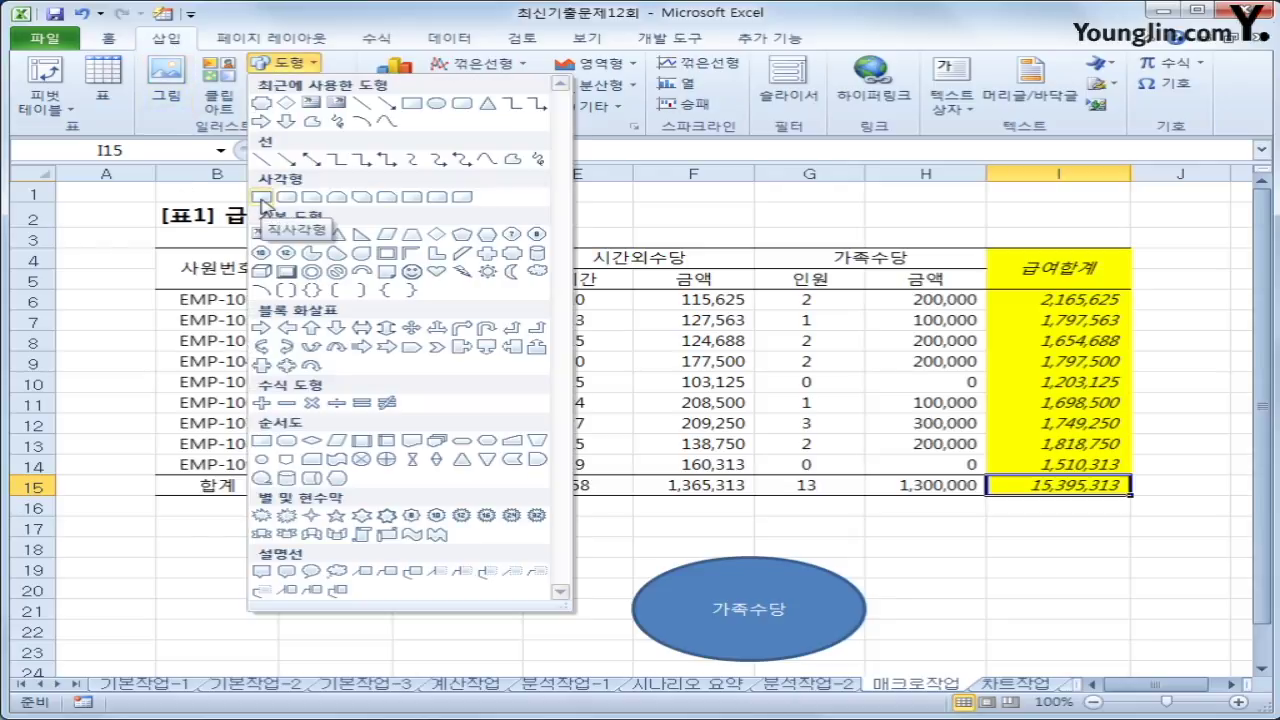
pyautogui.click(262, 197)
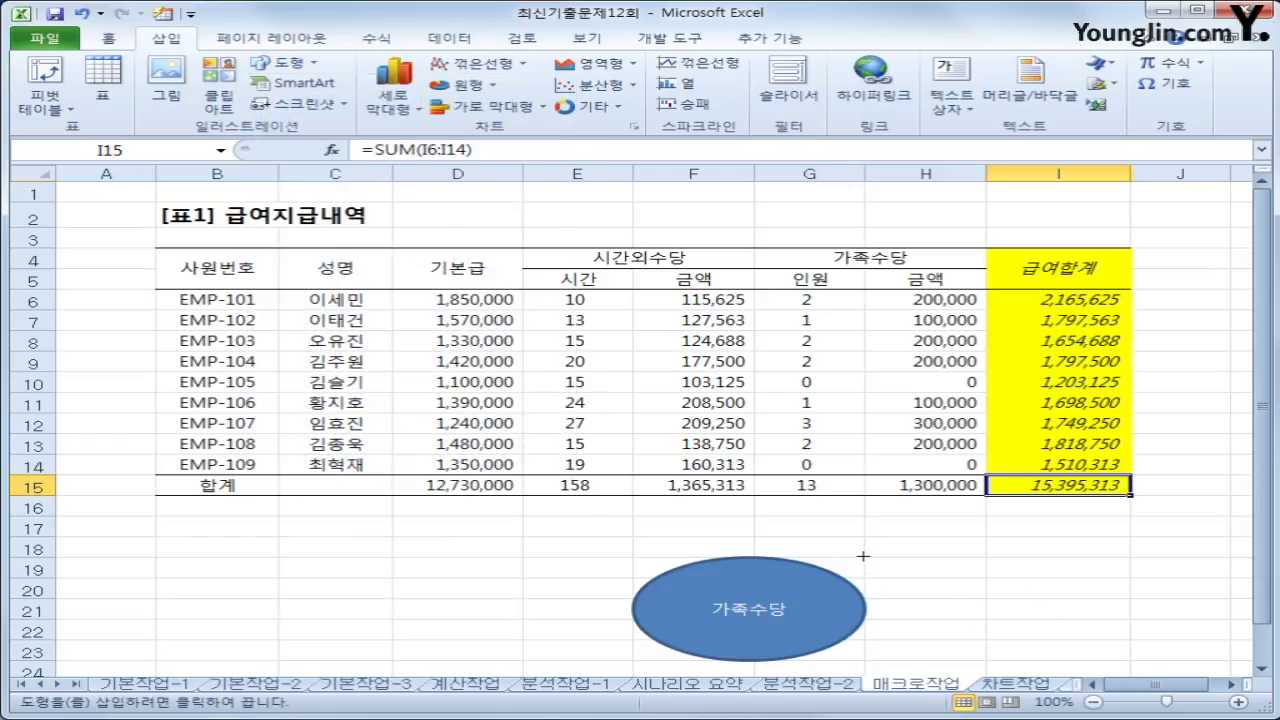
pyautogui.moveTo(864, 557)
pyautogui.mouseDown()
pyautogui.moveTo(1071, 625)
pyautogui.moveTo(1076, 655)
pyautogui.mouseUp()
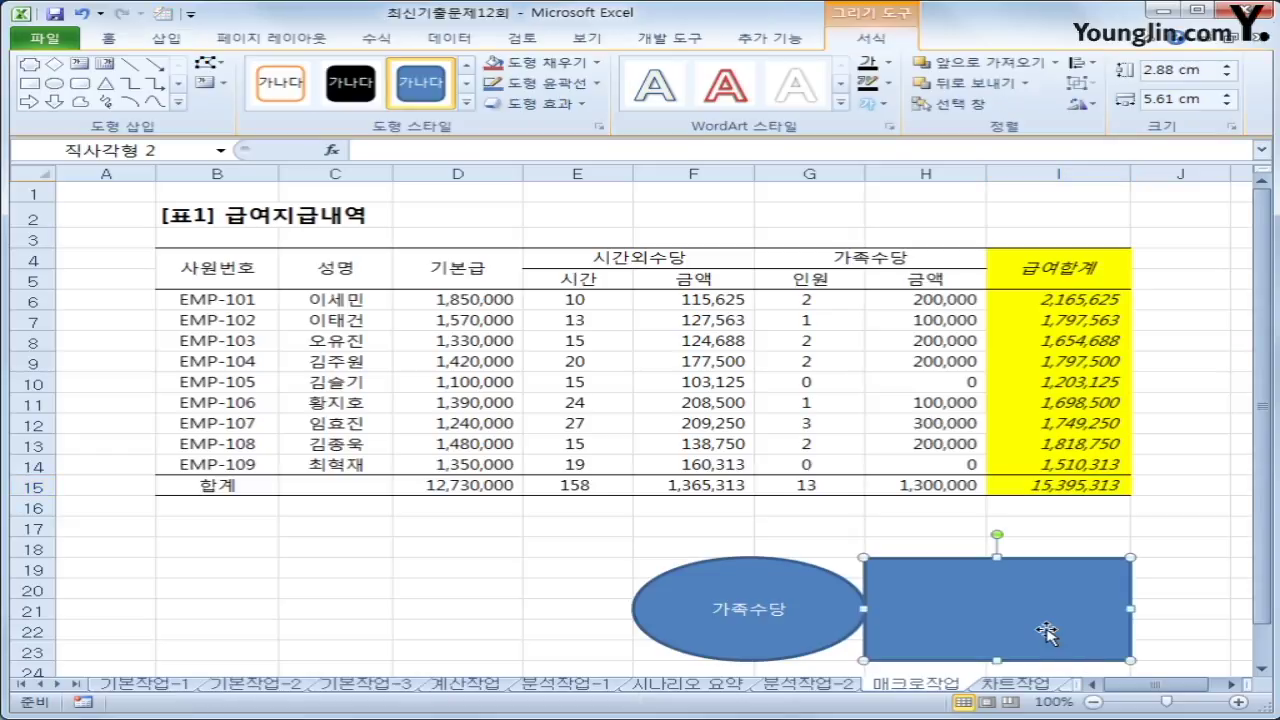
pyautogui.write('서식ㅈ')
pyautogui.write('지어')
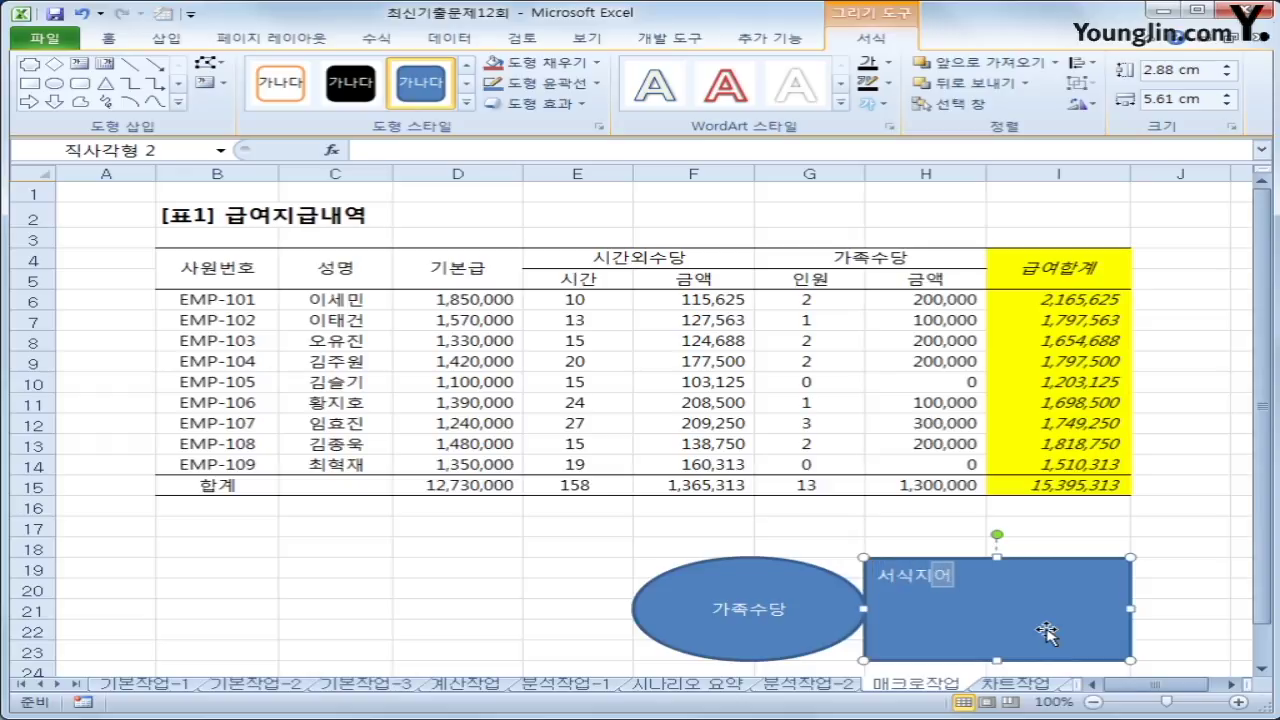
pyautogui.write('ㅇ')
# Assign the 서식지정 macro to the rectangle.
pyautogui.rightClick(1011, 588)
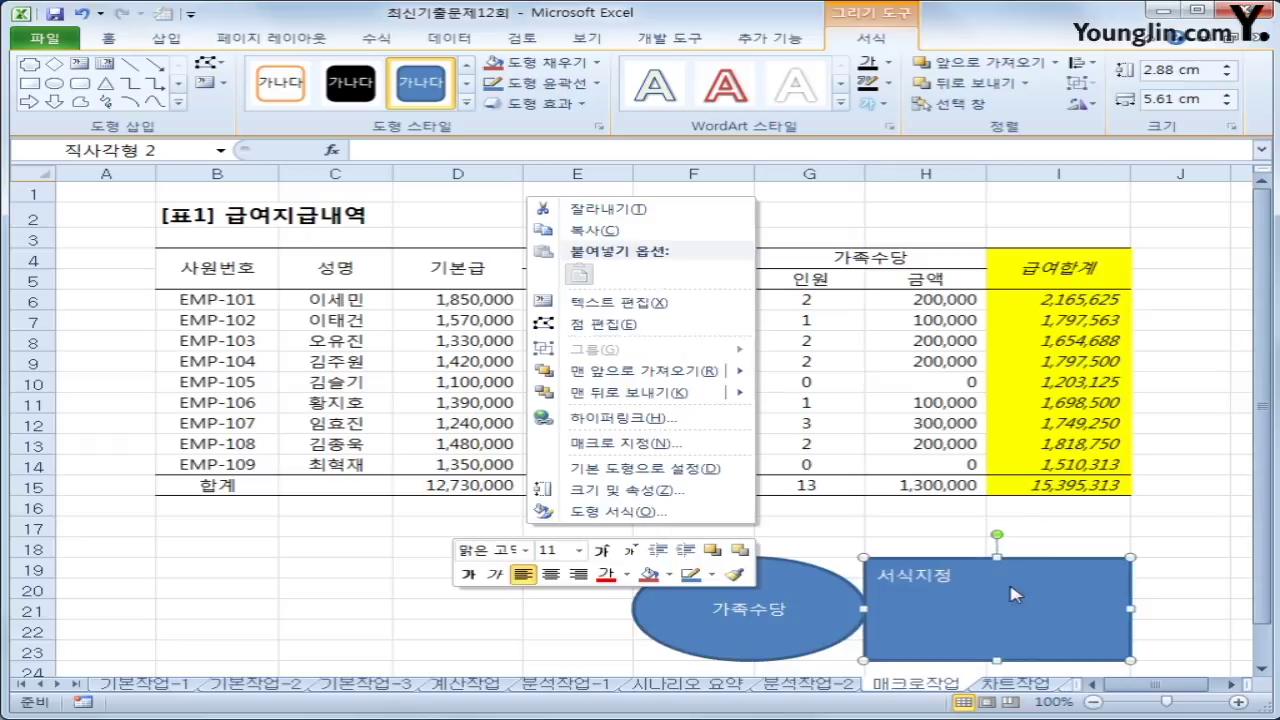
pyautogui.click(684, 445)
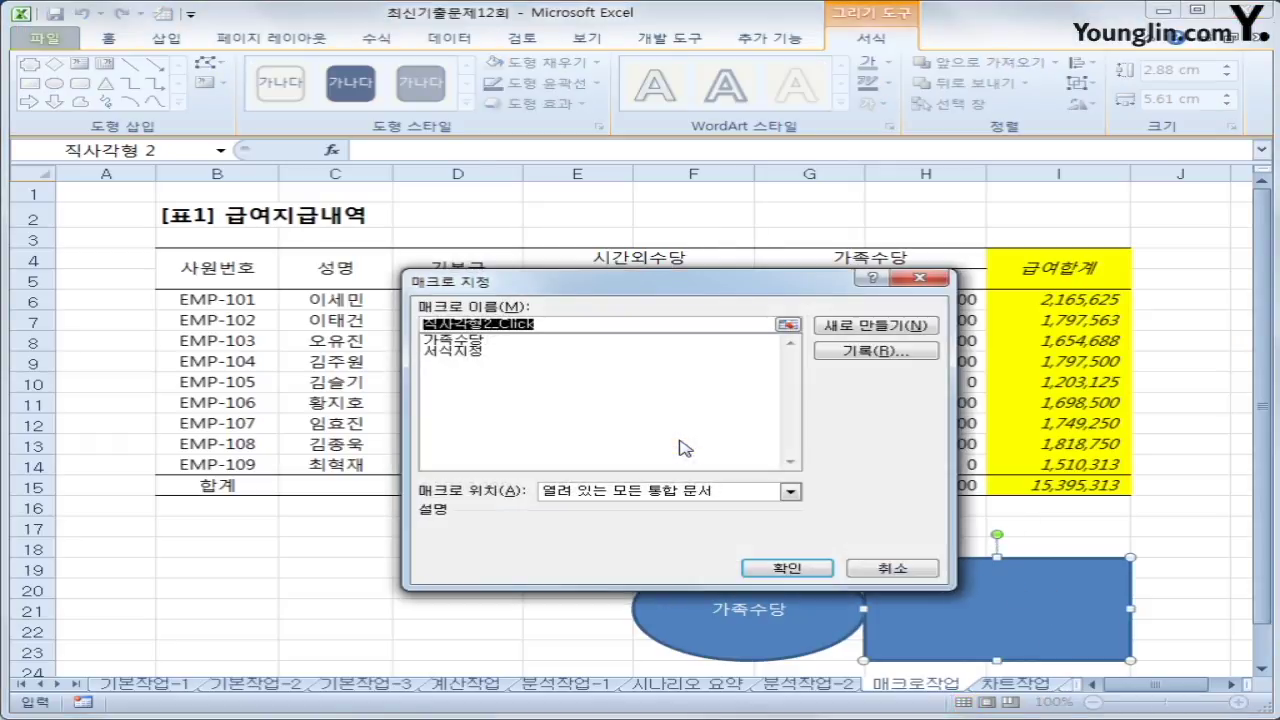
pyautogui.click(446, 352)
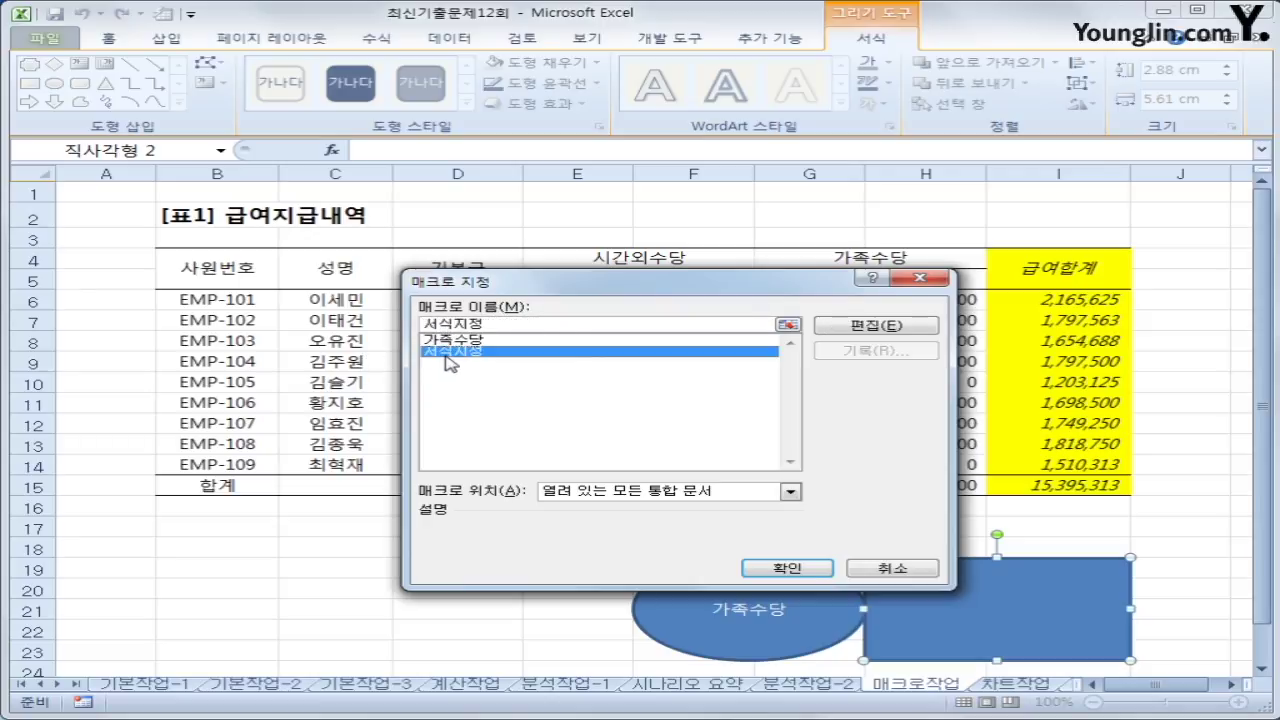
pyautogui.click(788, 569)
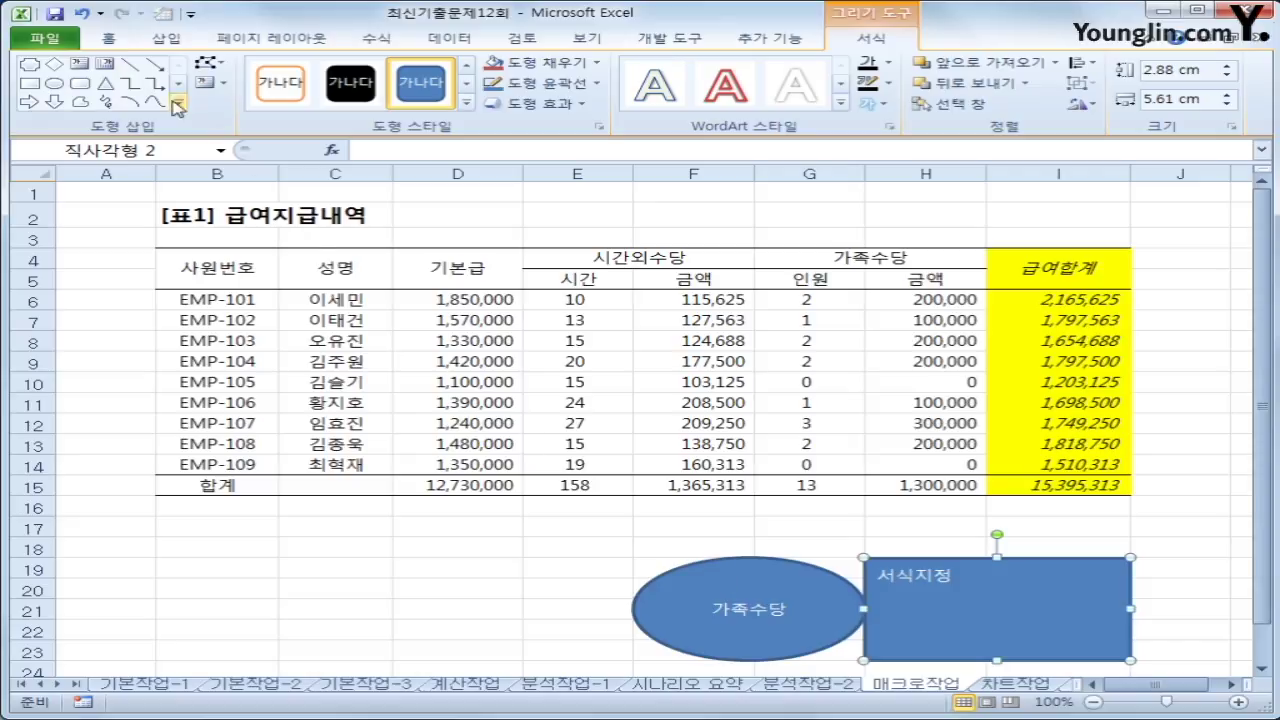
# Center the 서식지정 label horizontally and vertically inside the rectangle, then deselect the shape.
pyautogui.click(109, 39)
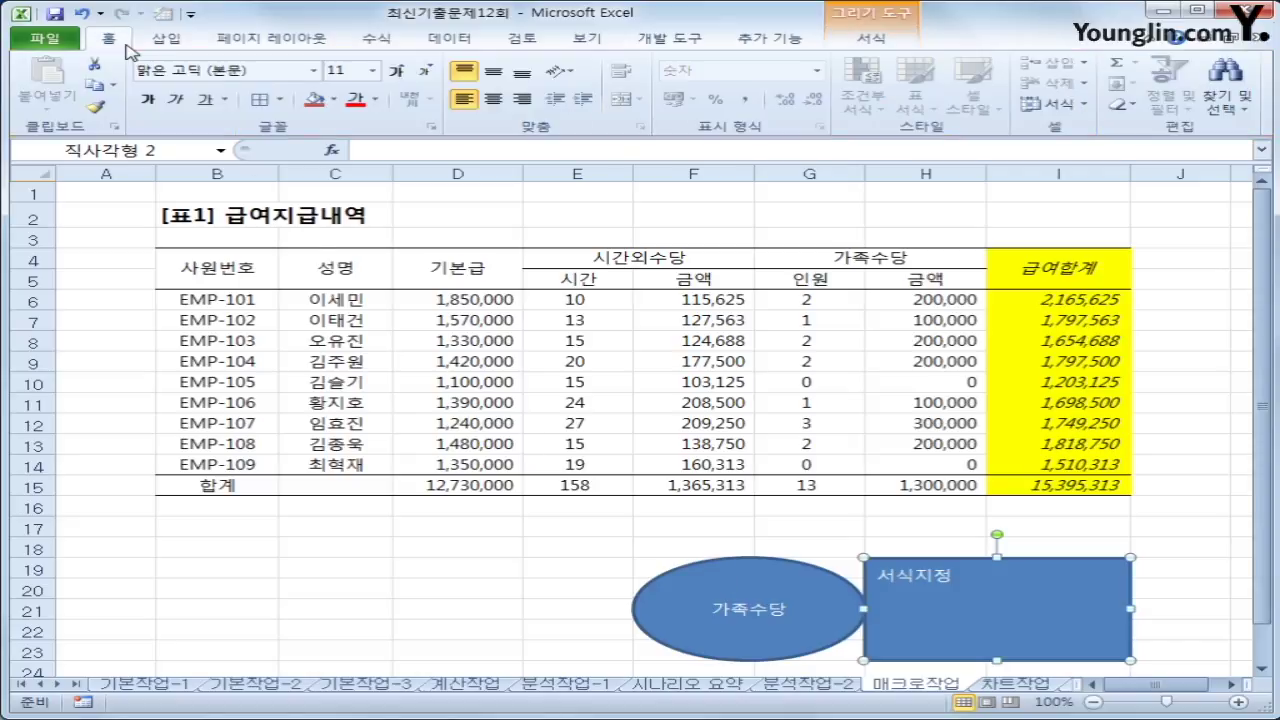
pyautogui.click(493, 99)
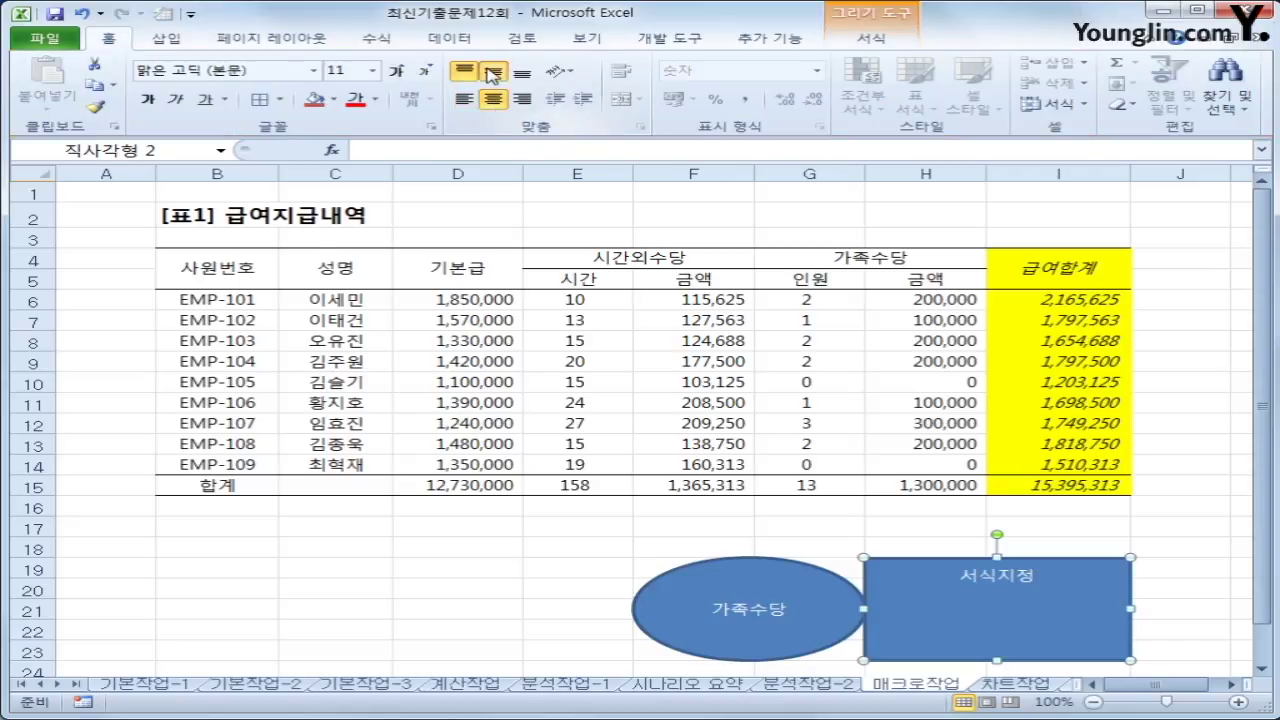
pyautogui.click(493, 71)
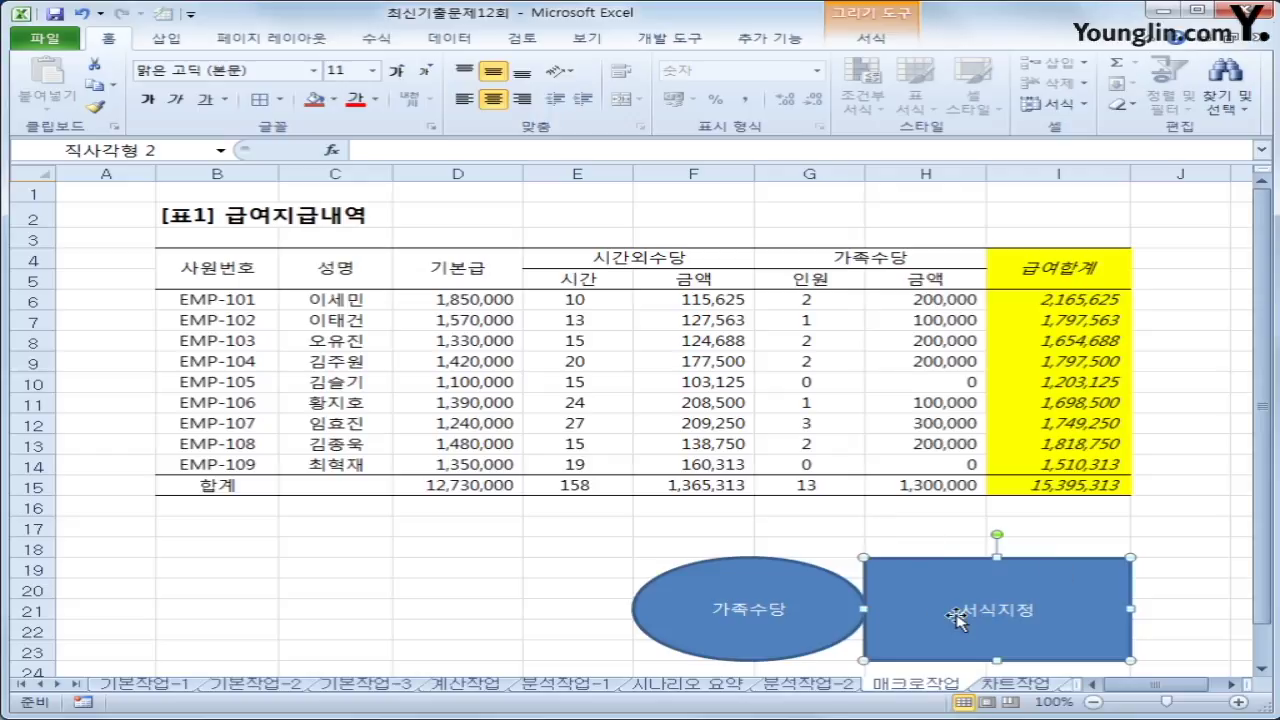
pyautogui.click(506, 571)
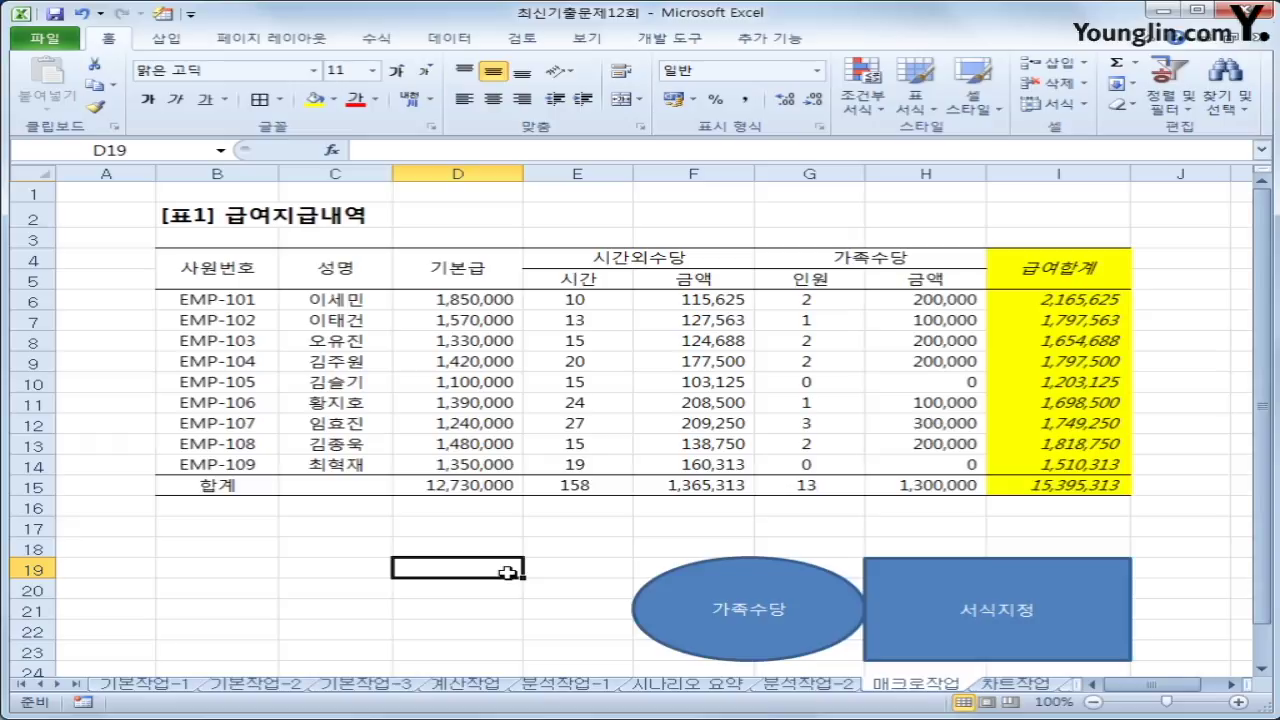
# On the 차트작업 sheet, delete the 종가 data series from the chart.
pyautogui.click(1012, 686)
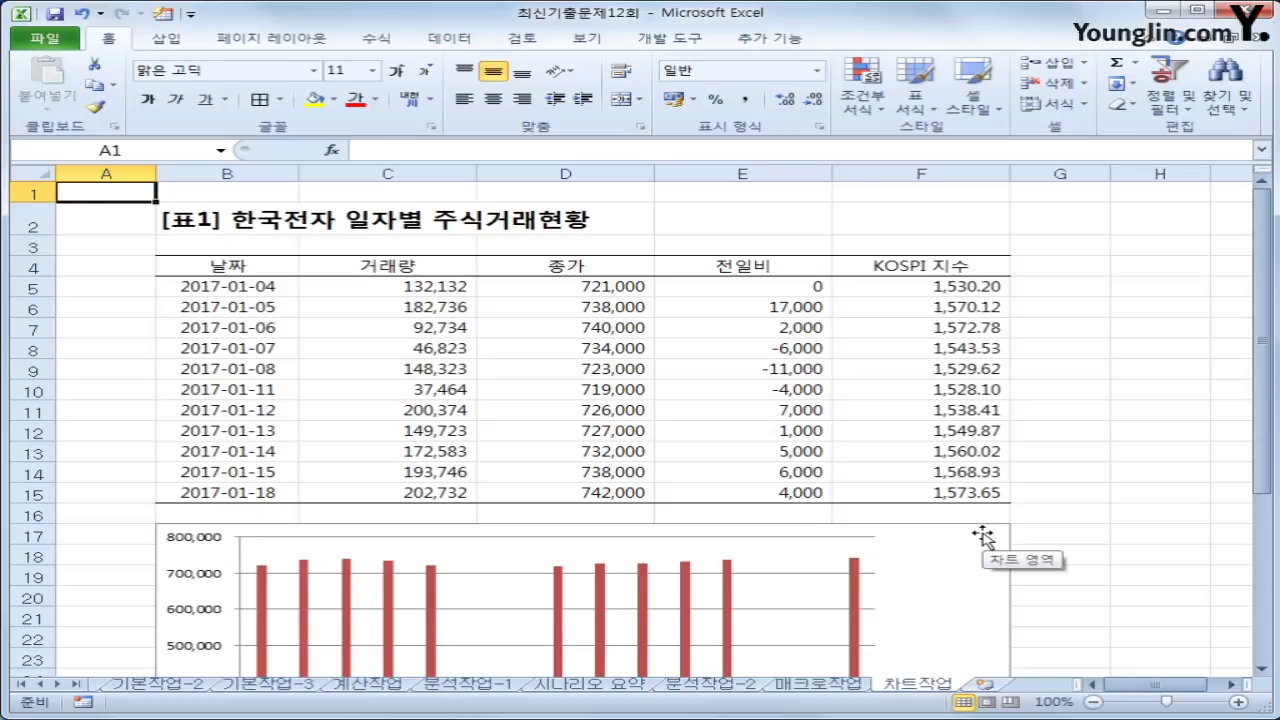
pyautogui.scroll(-2, 983, 537)
pyautogui.click(935, 472)
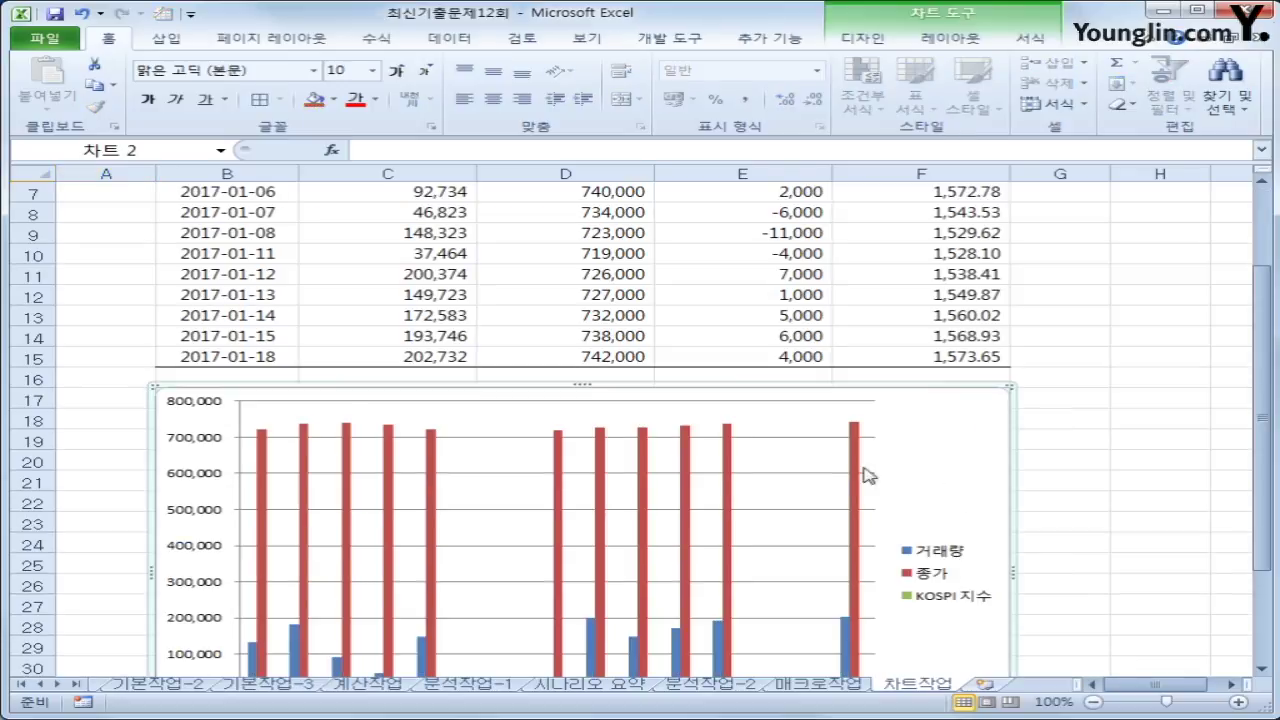
pyautogui.click(559, 469)
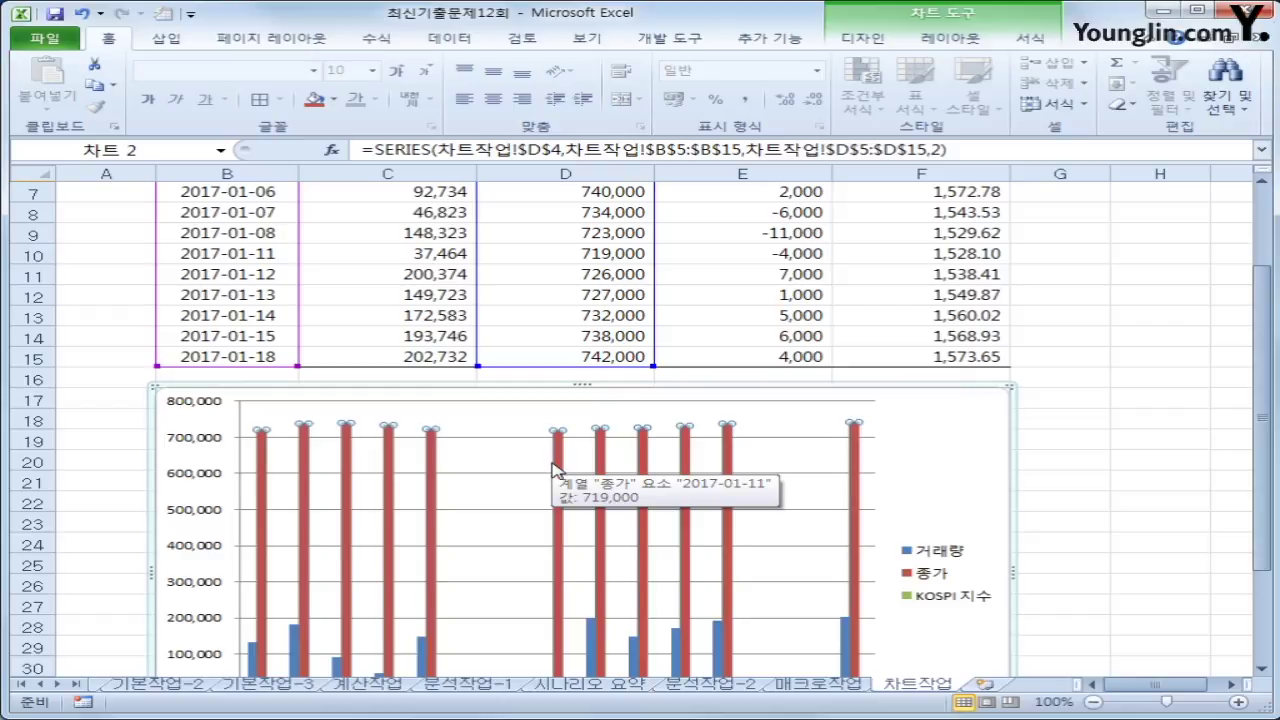
pyautogui.press('Delete')
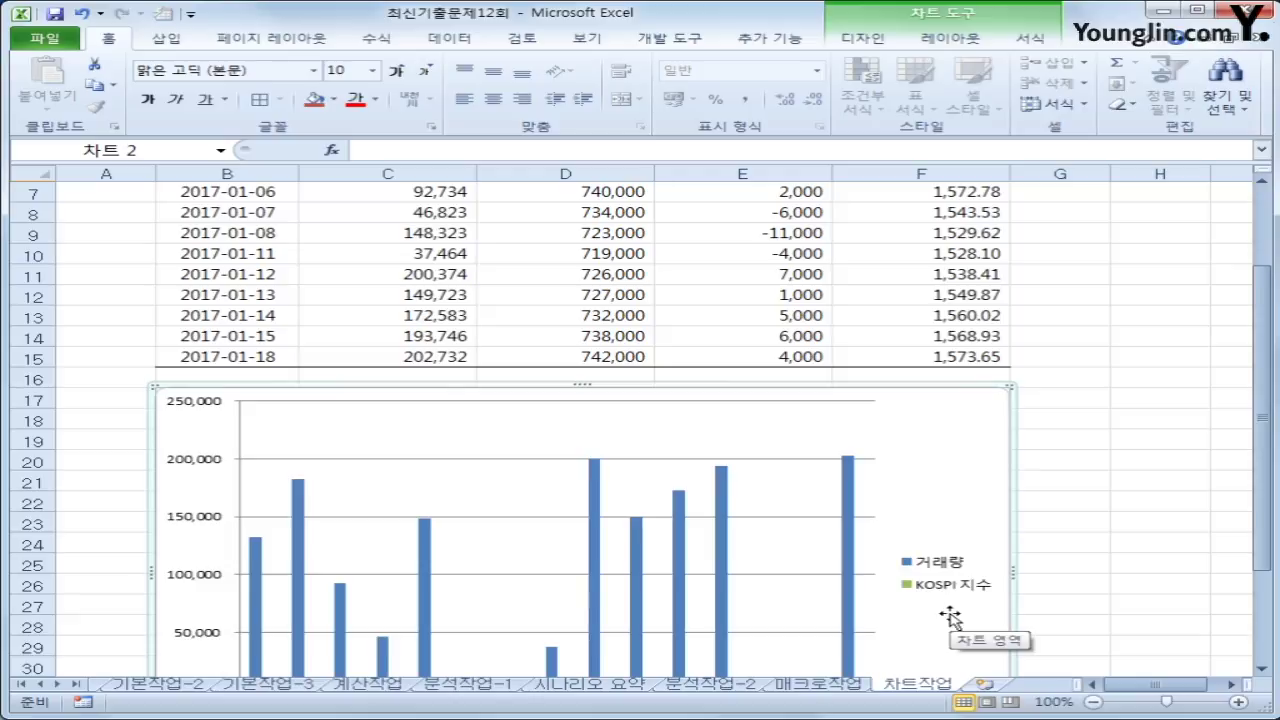
# Change the chart type of the KOSPI 지수 series to a line with markers.
pyautogui.scroll(-2, 940, 612)
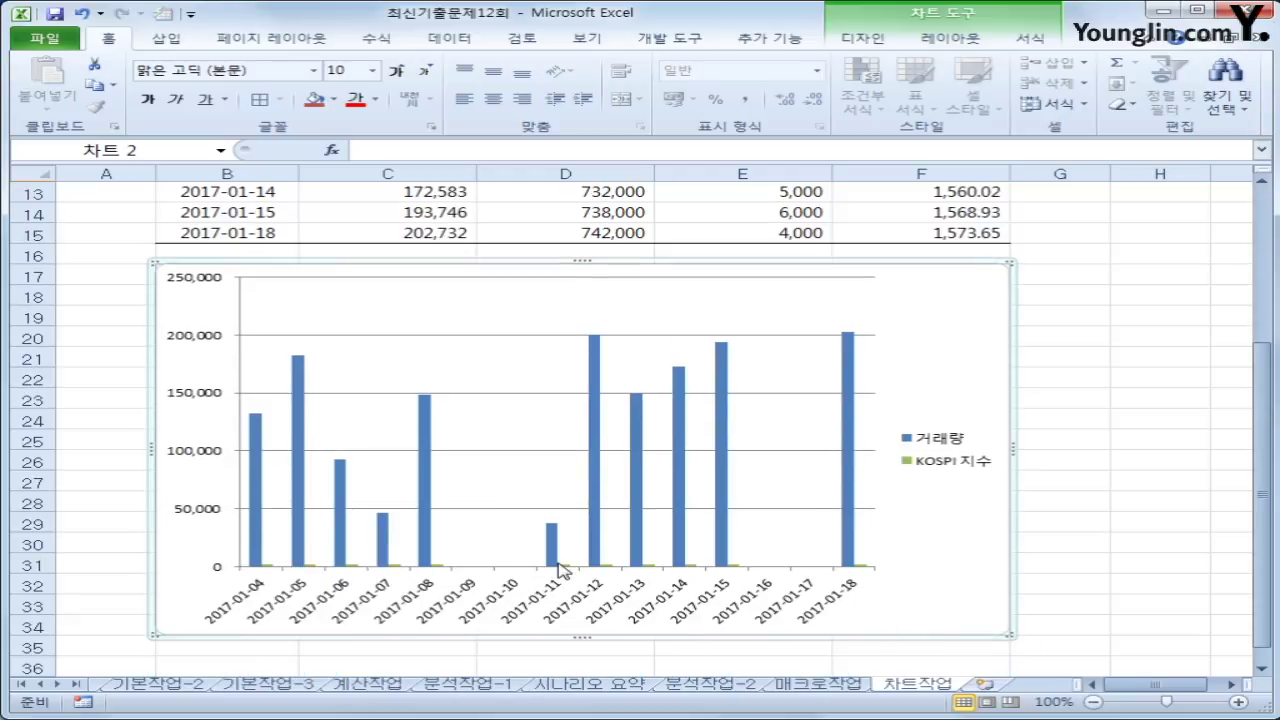
pyautogui.click(608, 567)
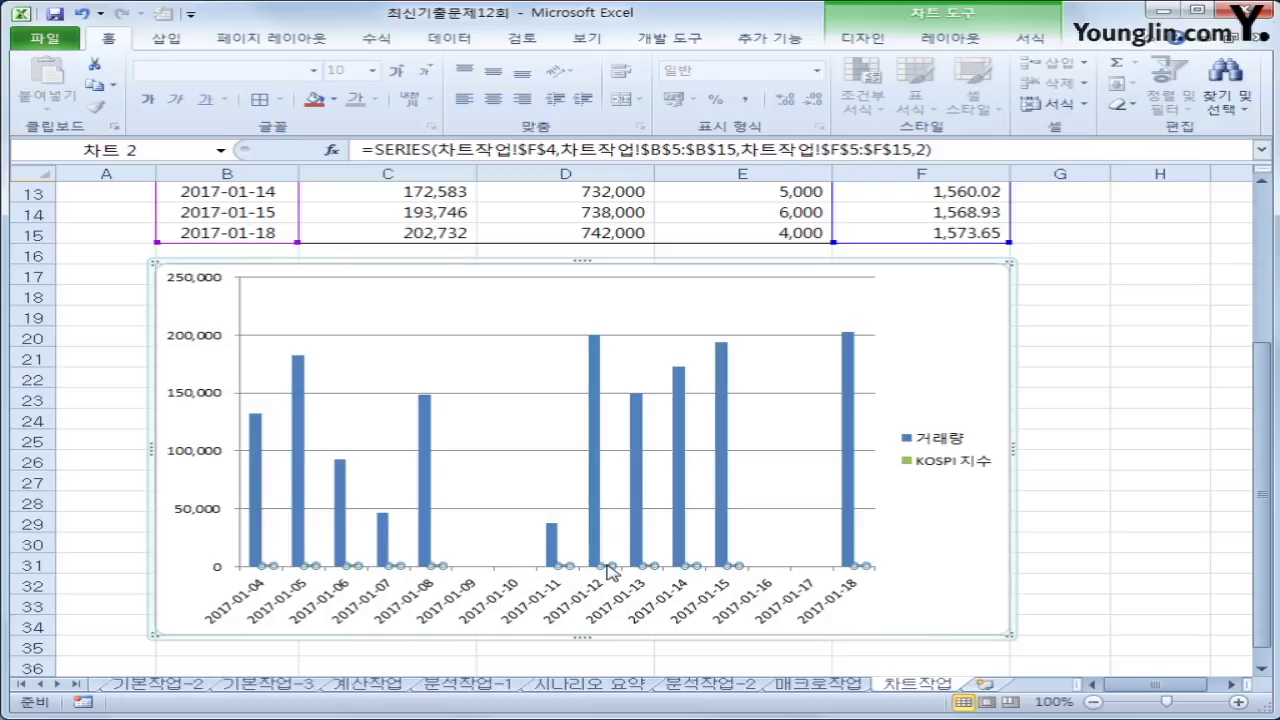
pyautogui.click(862, 42)
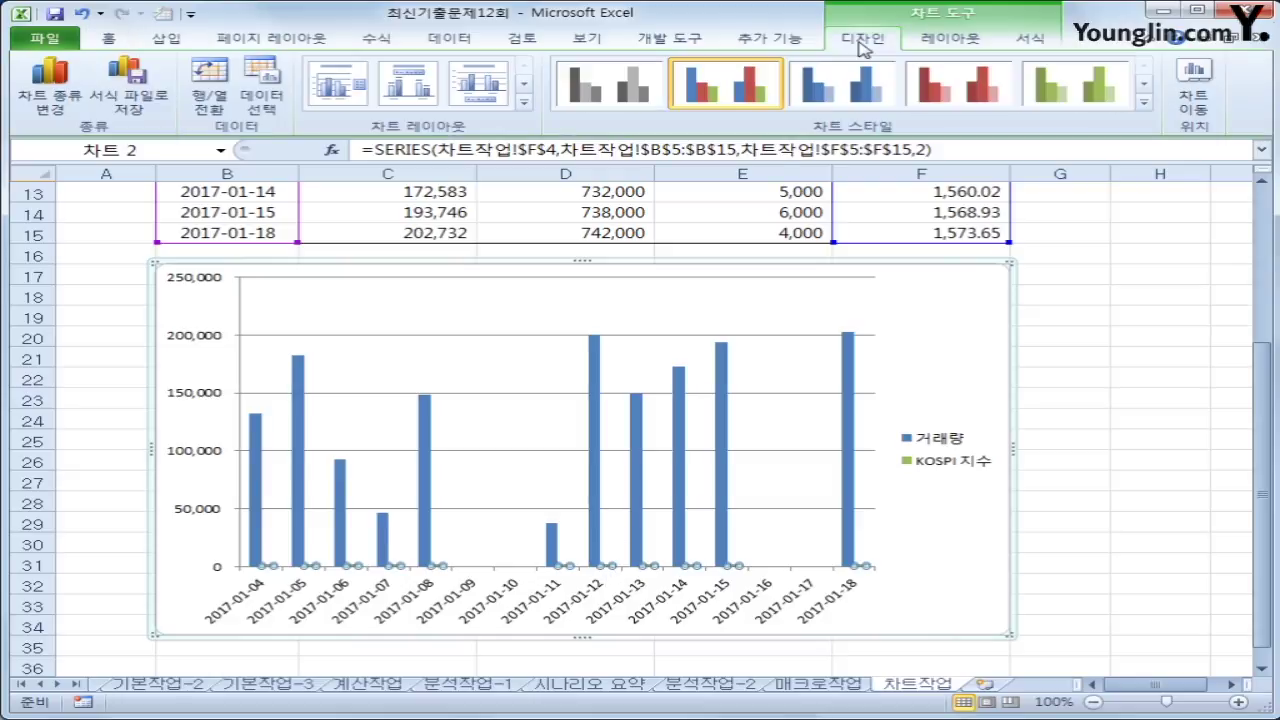
pyautogui.click(948, 40)
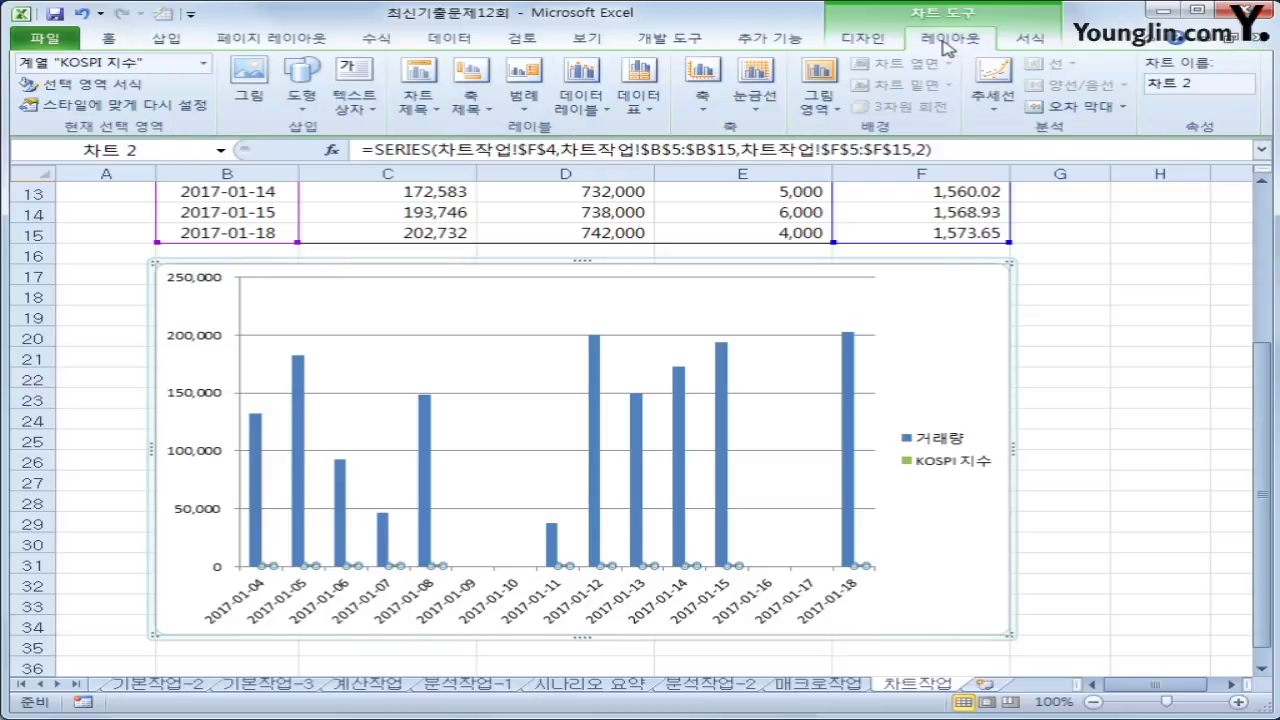
pyautogui.click(205, 64)
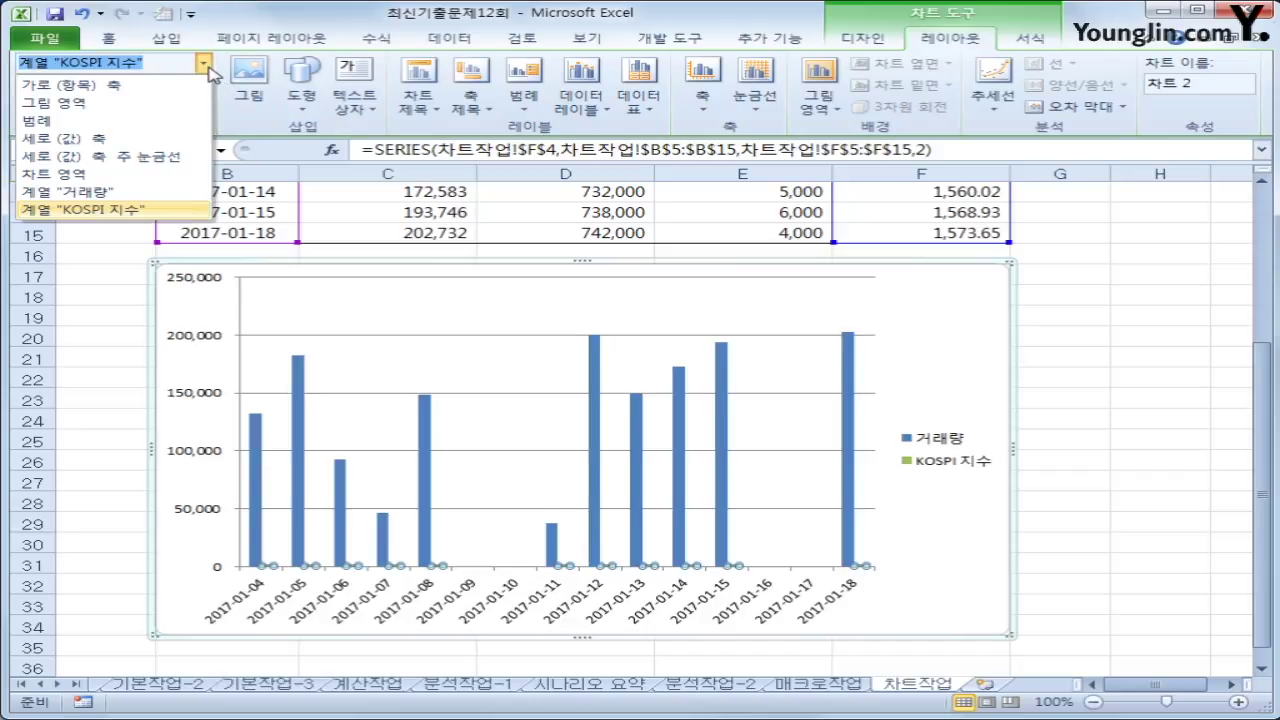
pyautogui.click(163, 212)
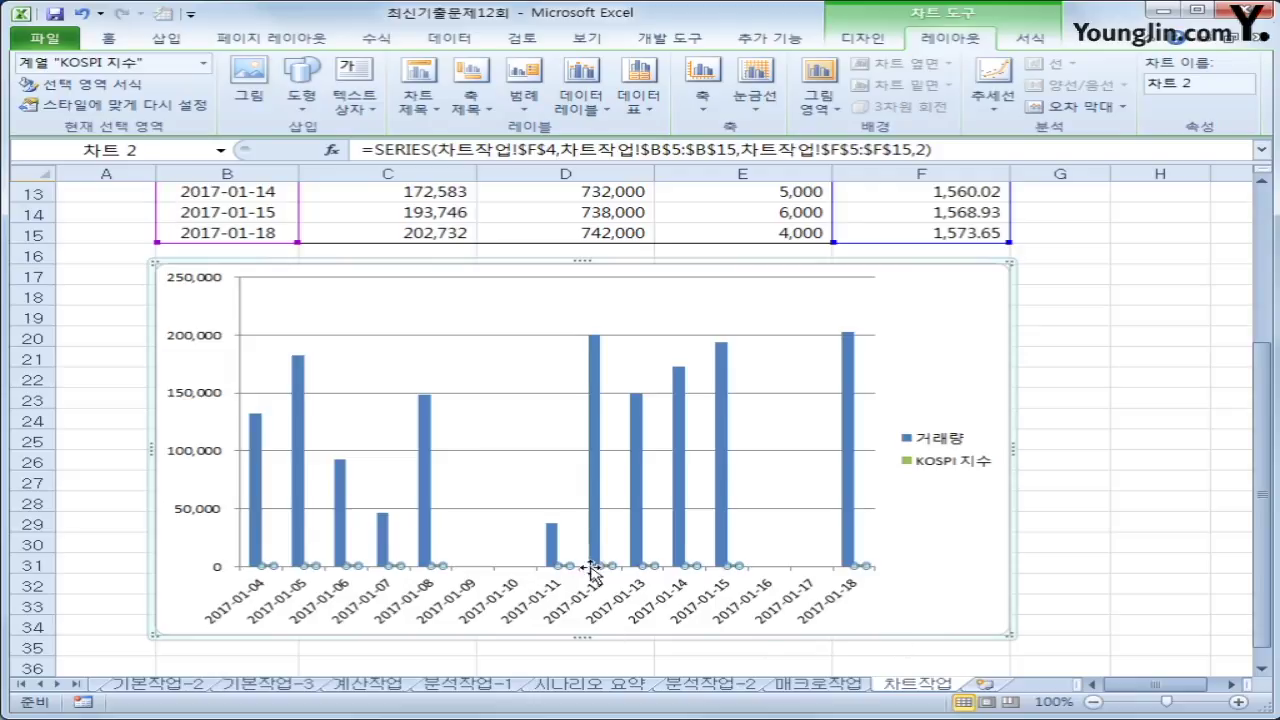
pyautogui.click(862, 38)
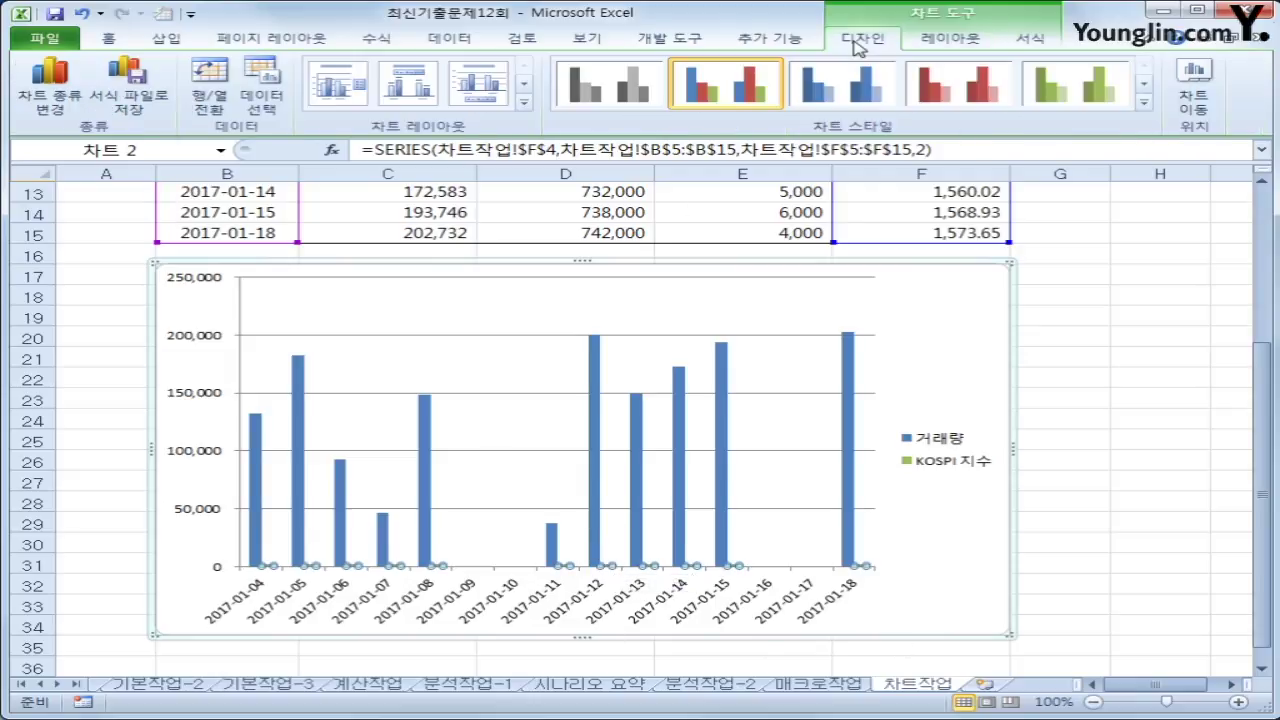
pyautogui.click(52, 92)
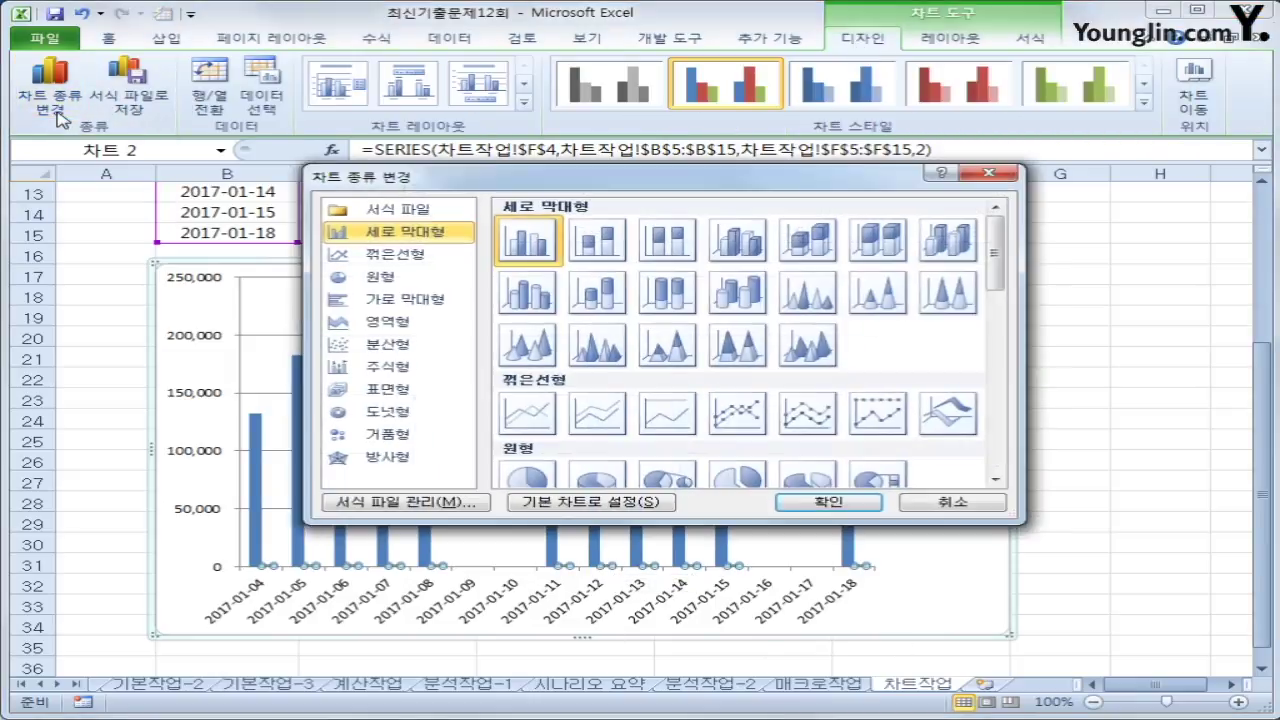
pyautogui.click(748, 411)
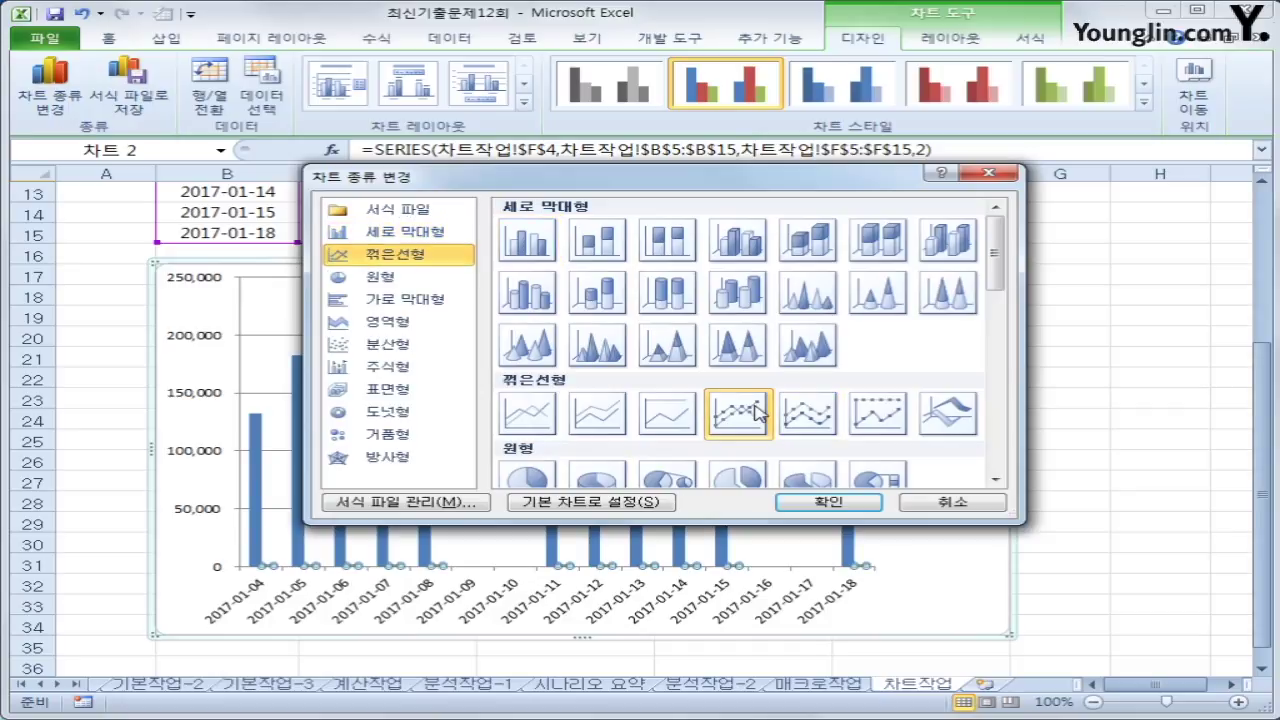
pyautogui.click(848, 505)
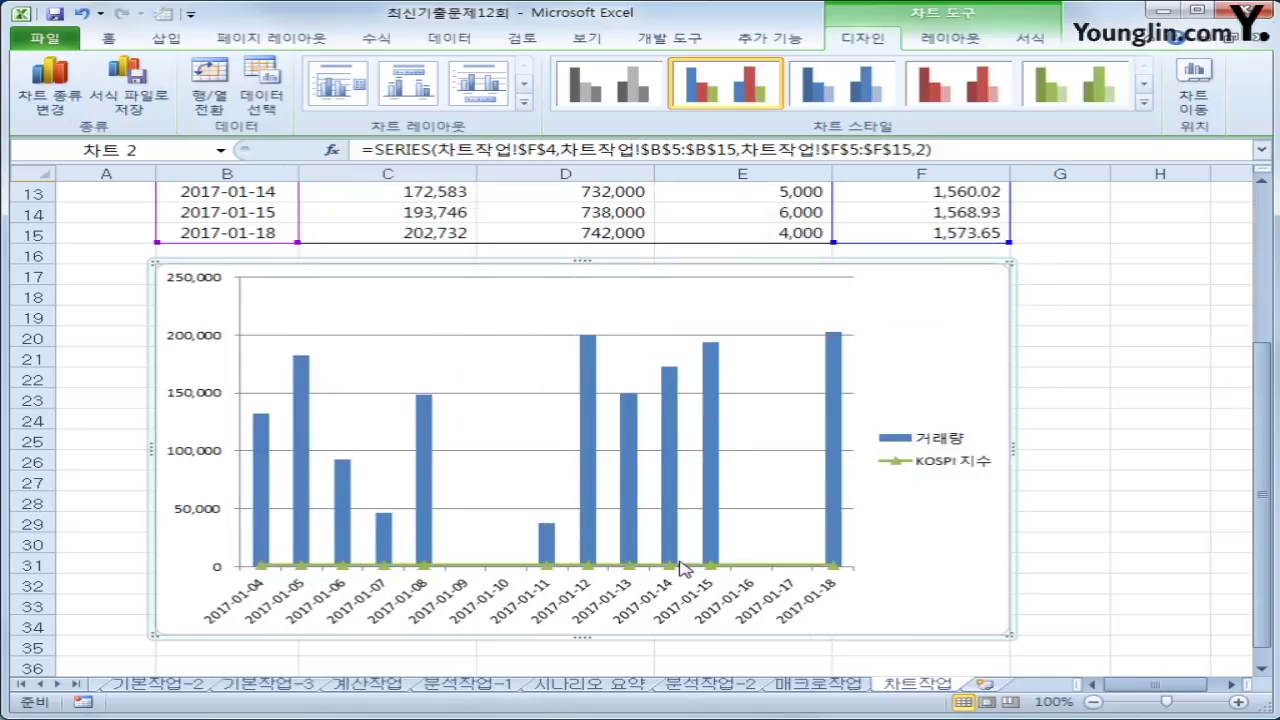
# Plot the KOSPI 지수 series on the secondary axis (보조 축).
pyautogui.click(665, 566)
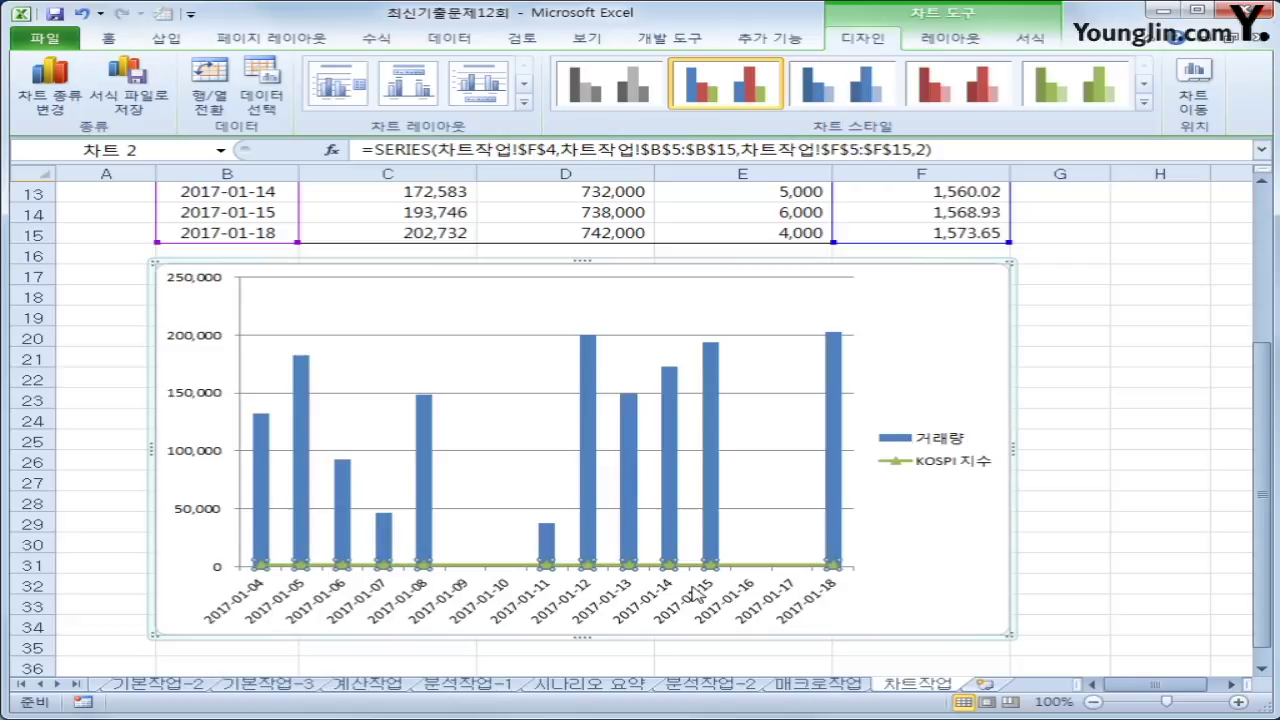
pyautogui.rightClick(669, 566)
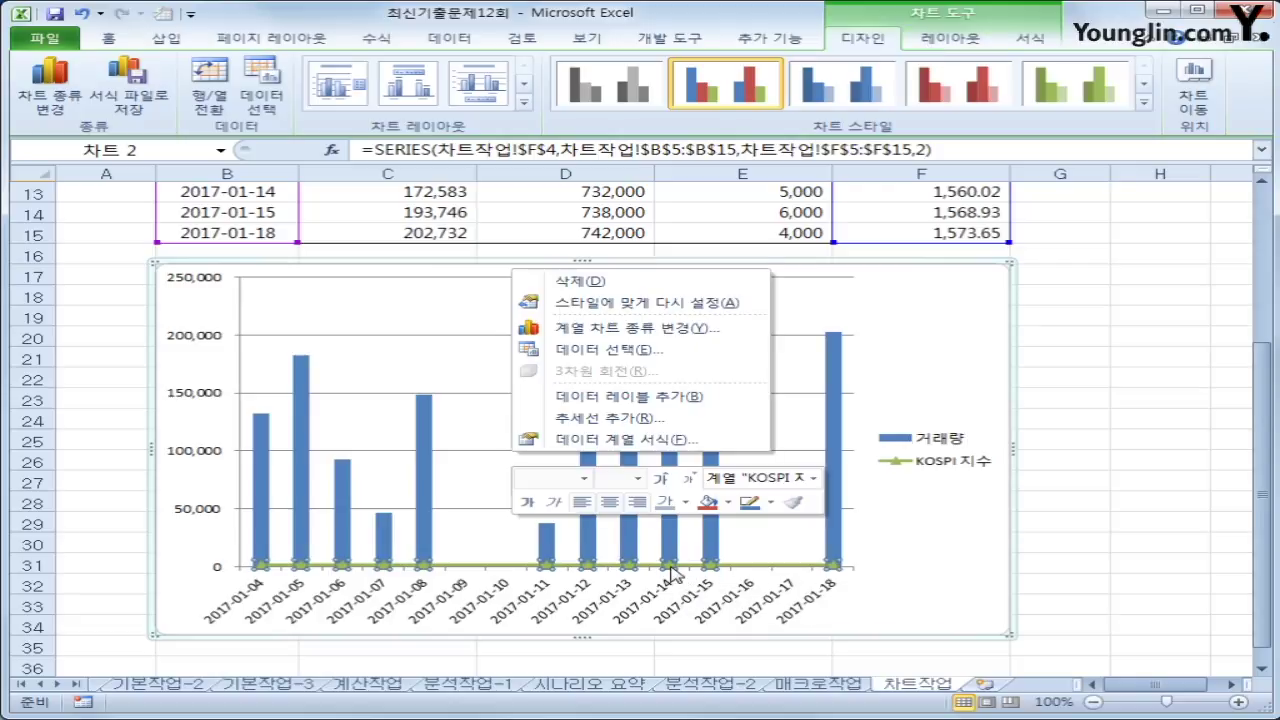
pyautogui.click(638, 440)
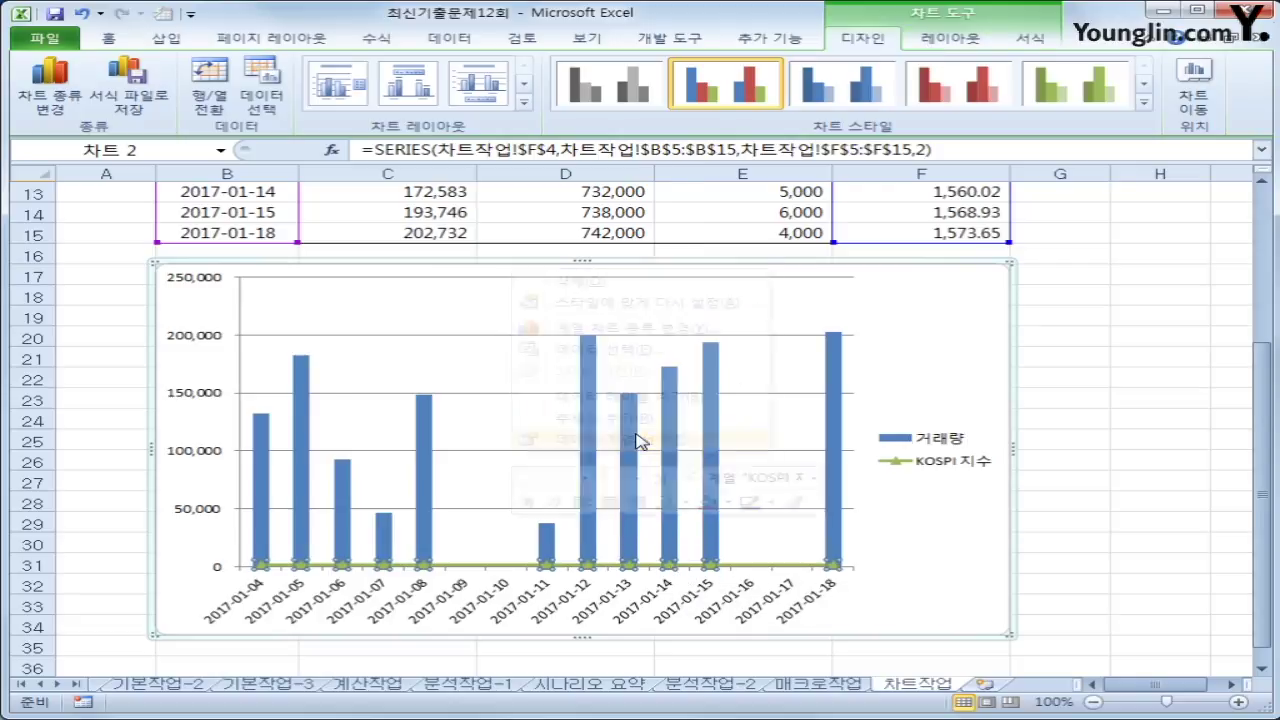
pyautogui.click(942, 127)
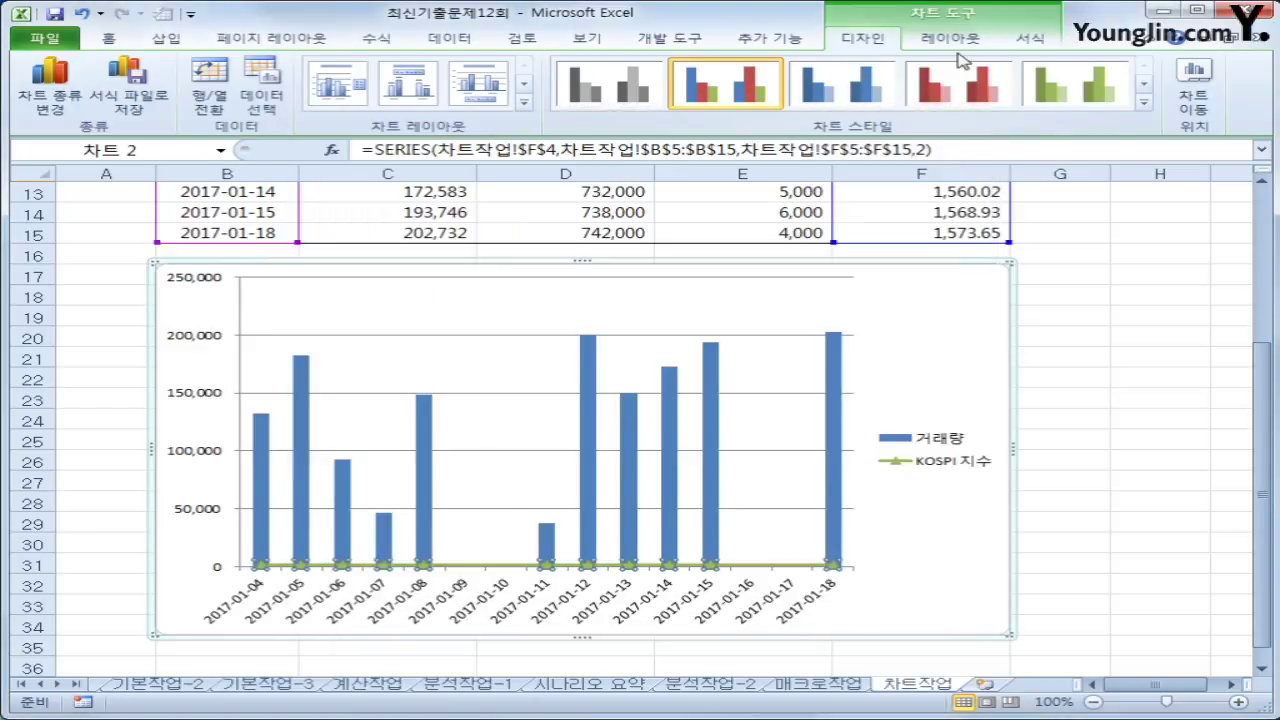
pyautogui.click(955, 42)
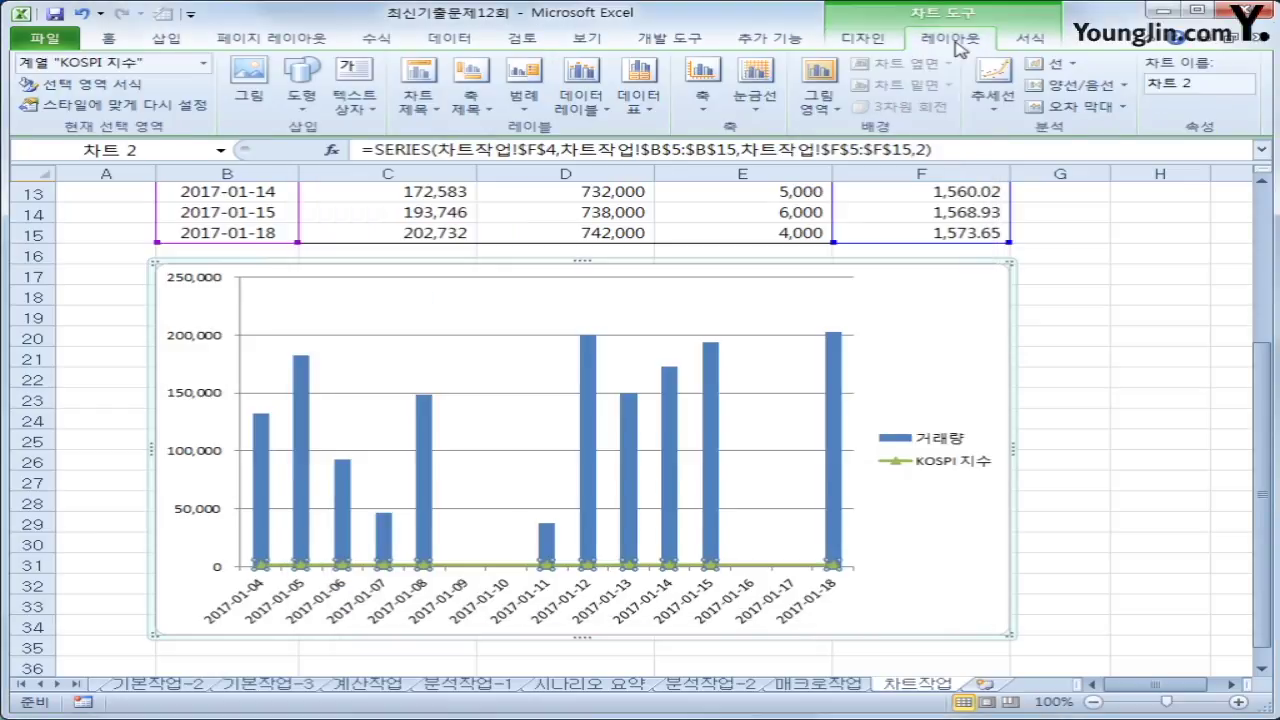
pyautogui.click(80, 86)
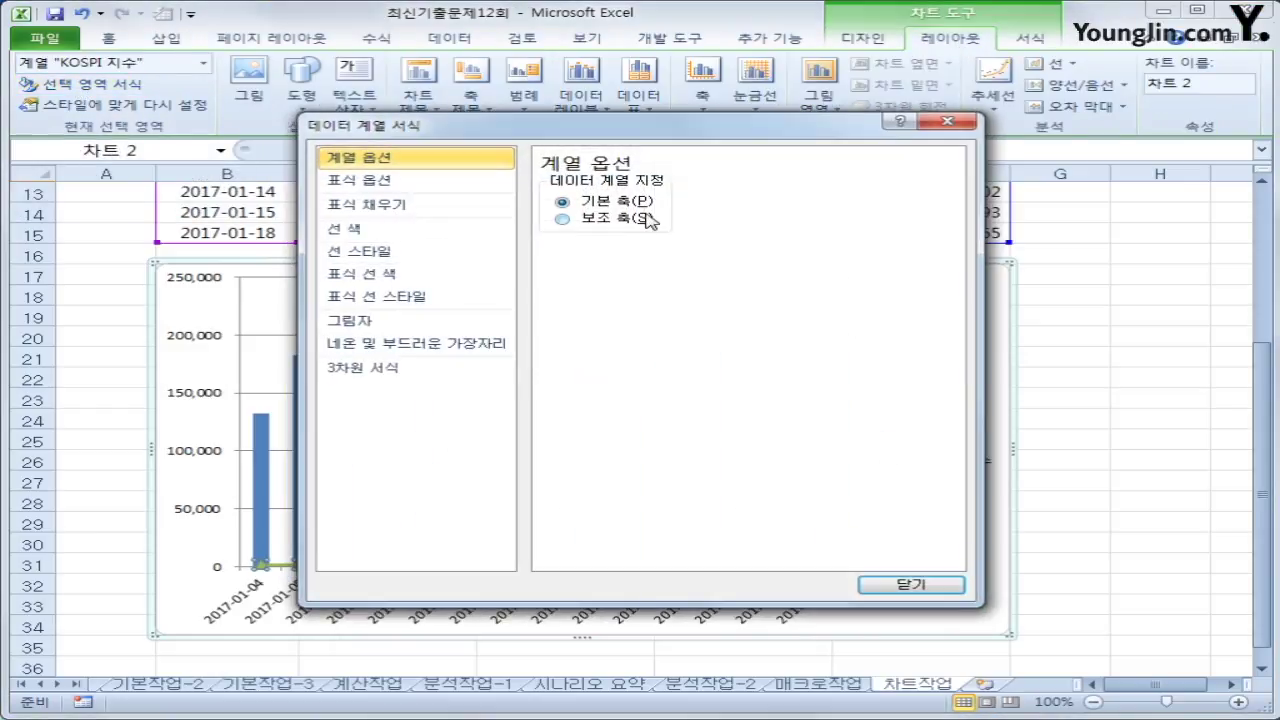
pyautogui.click(646, 219)
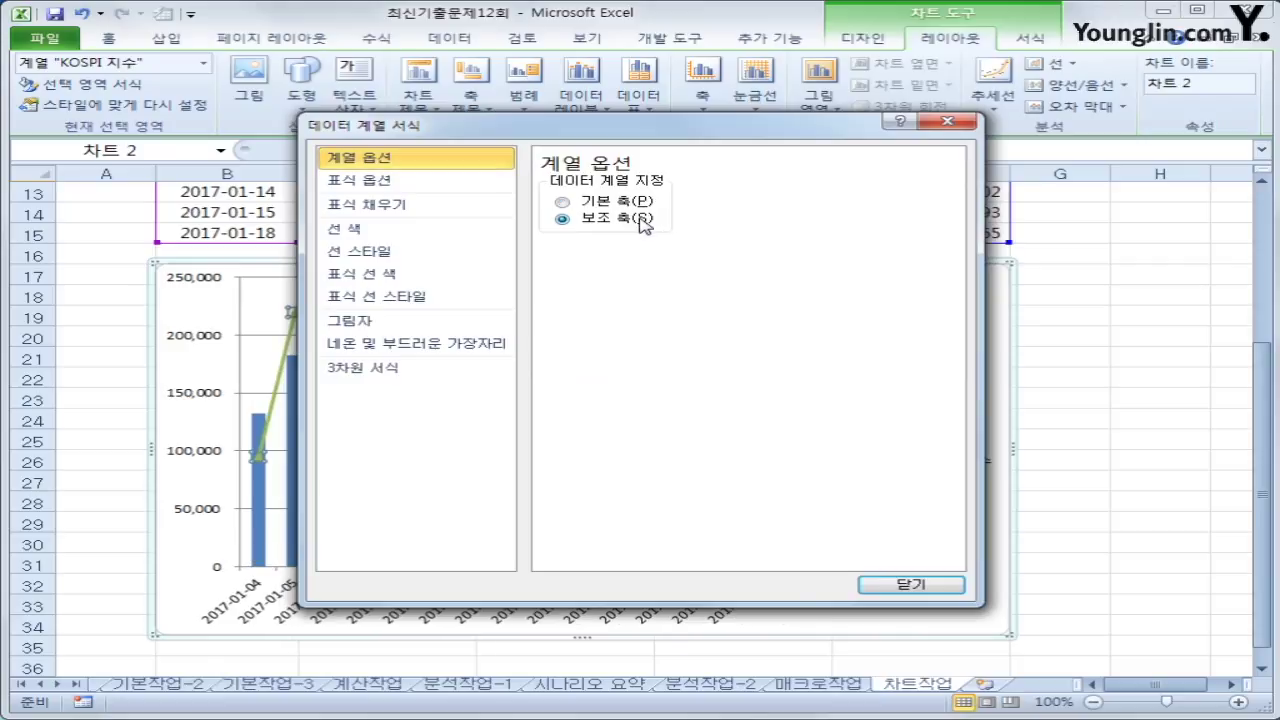
pyautogui.click(905, 585)
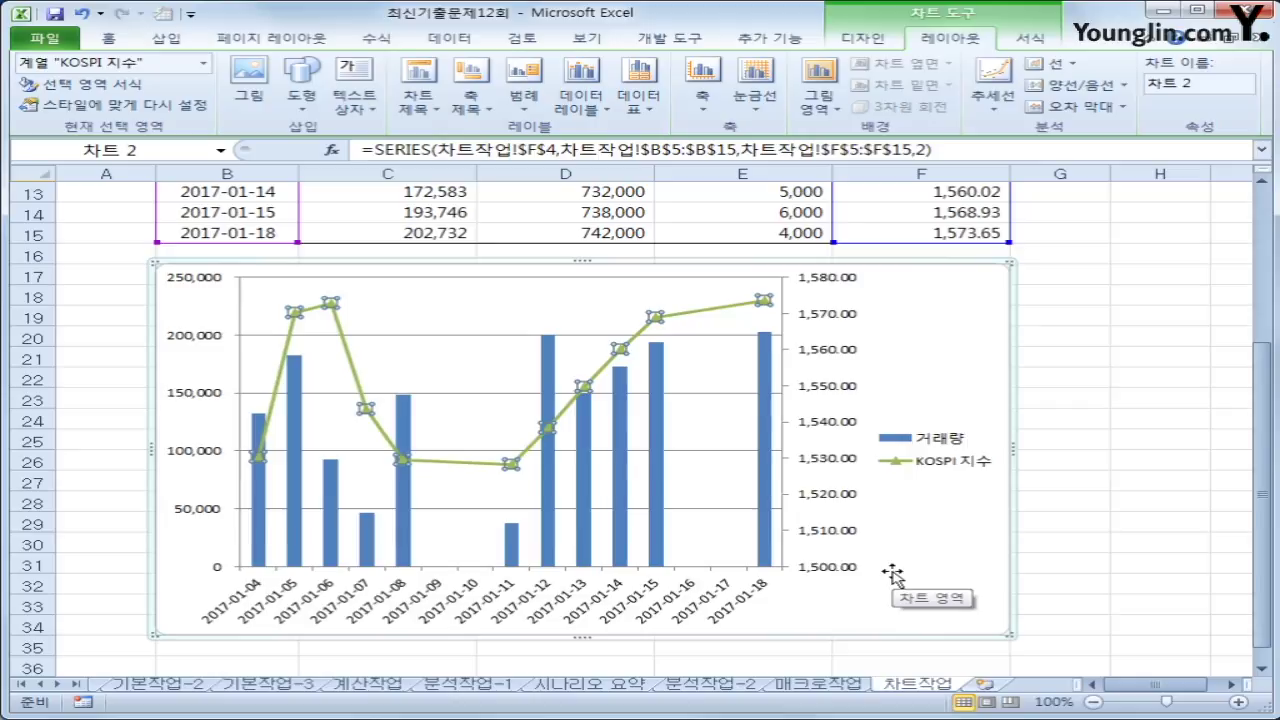
# Add a title above the chart reading 주식거래현황.
pyautogui.click(943, 398)
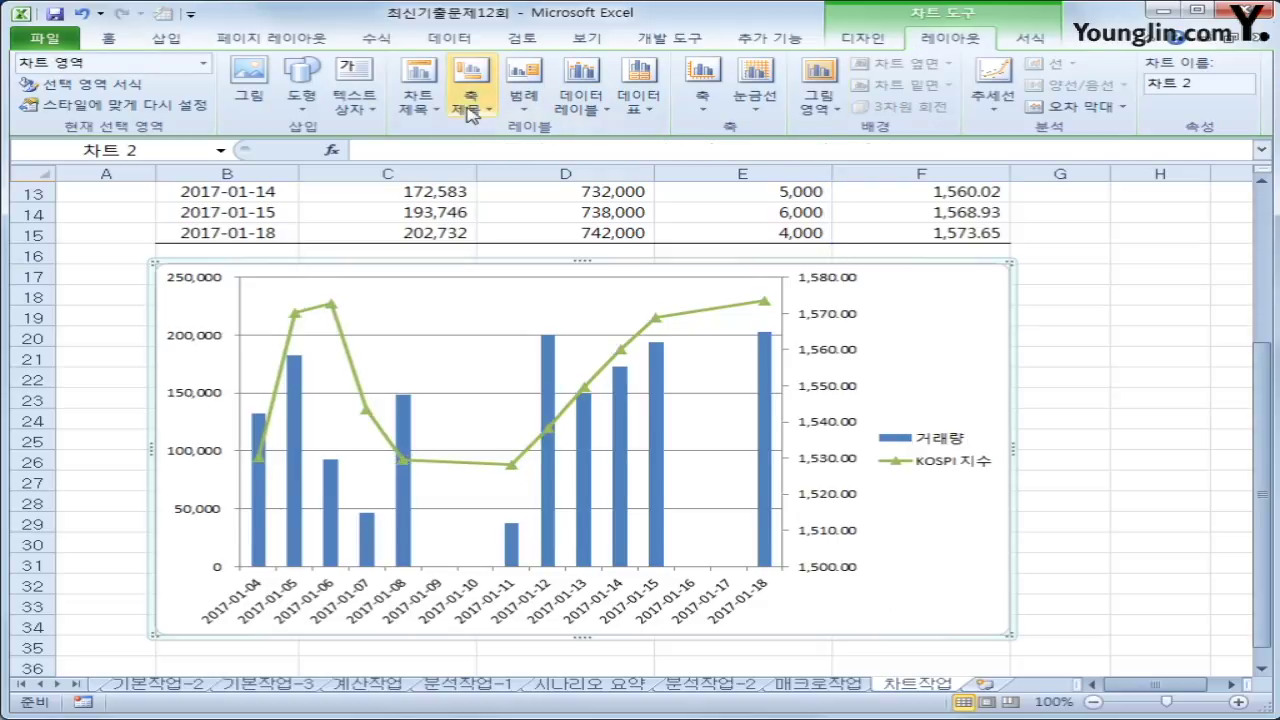
pyautogui.click(430, 110)
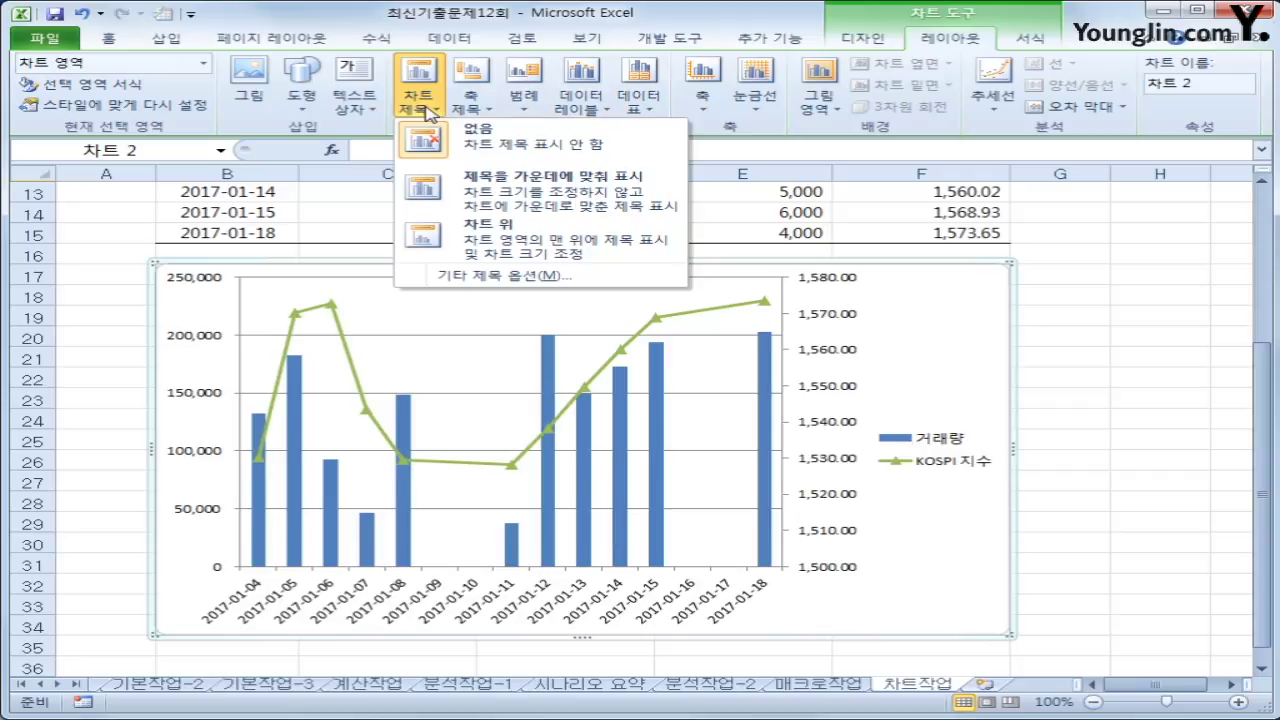
pyautogui.click(497, 236)
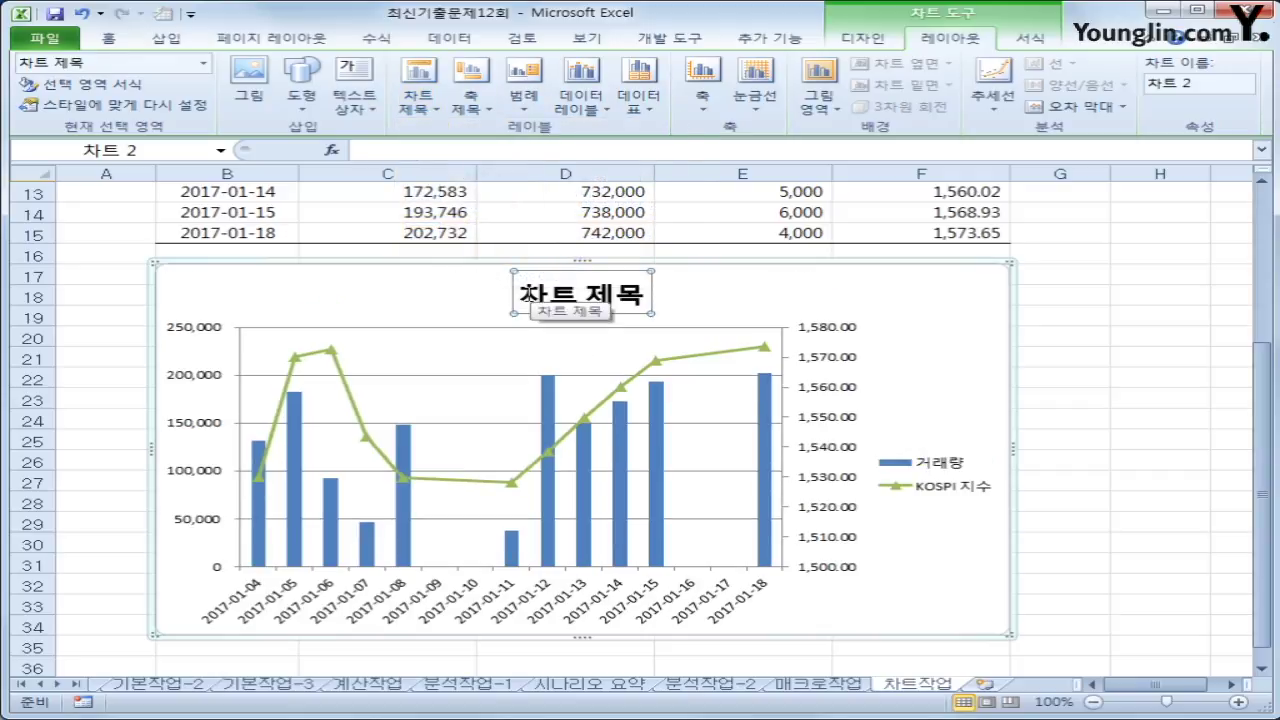
pyautogui.moveTo(521, 293); pyautogui.dragTo(640, 305)
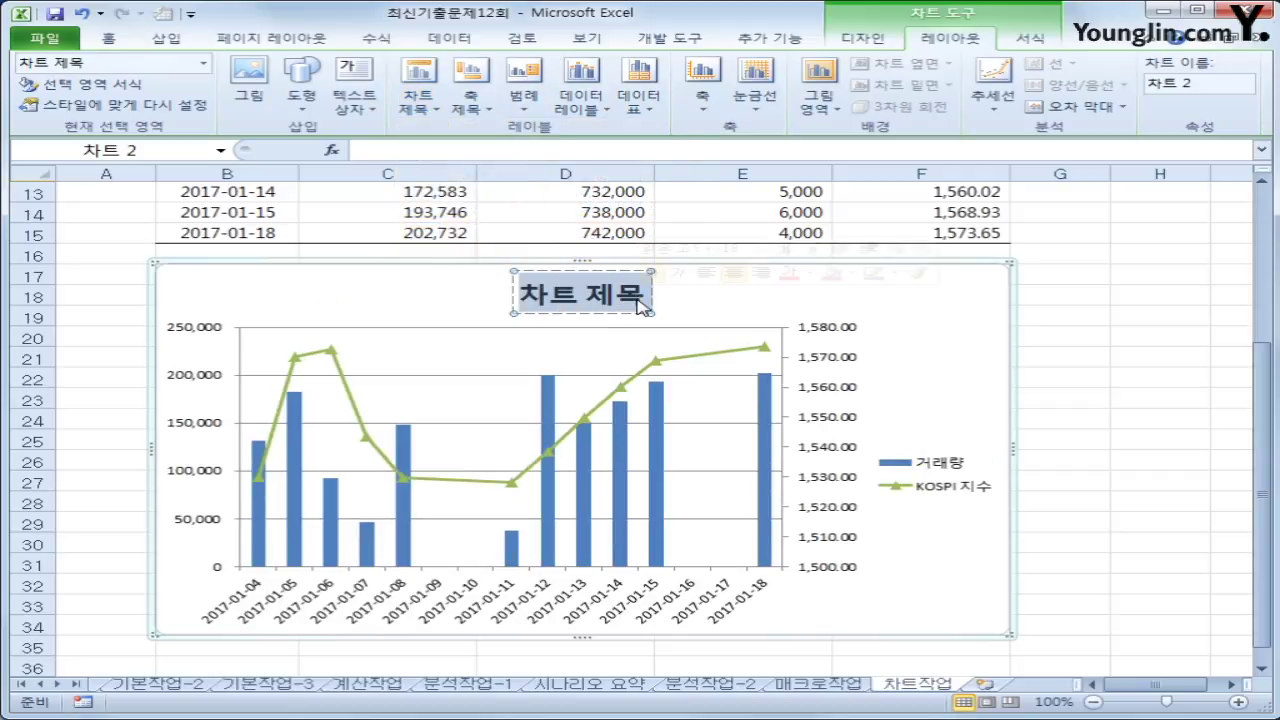
pyautogui.write('주식')
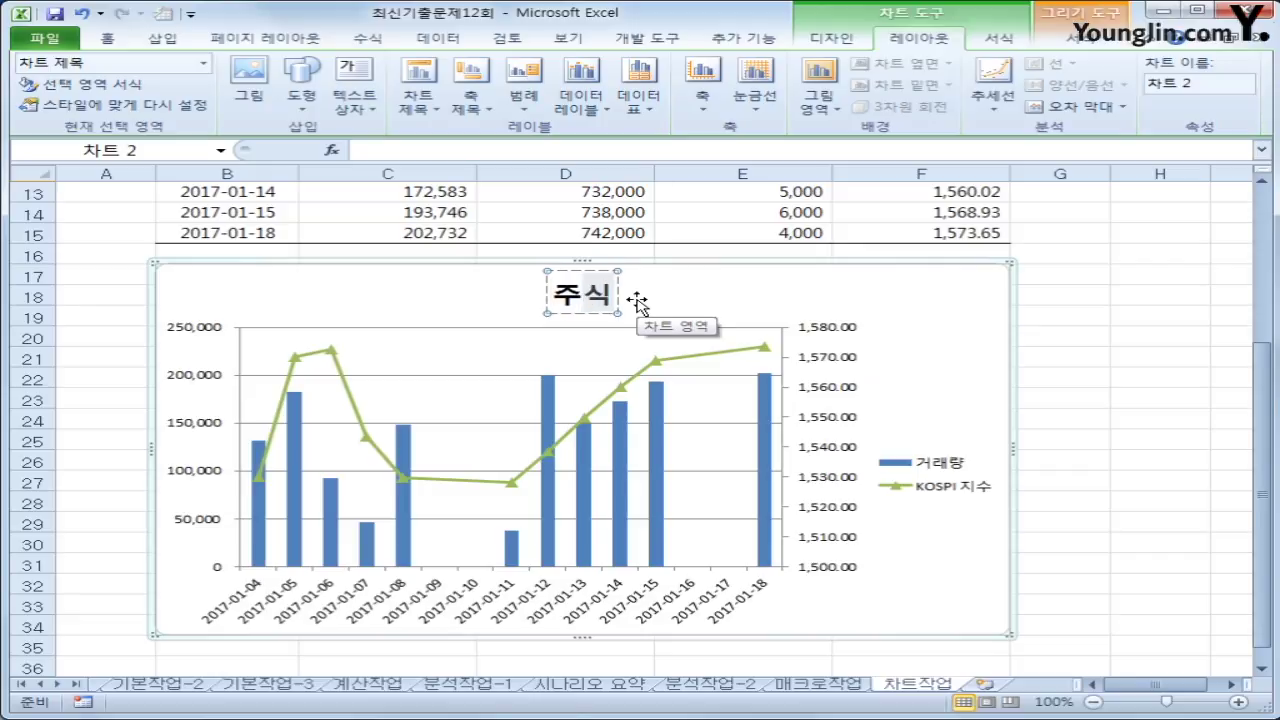
pyautogui.write('거래현황')
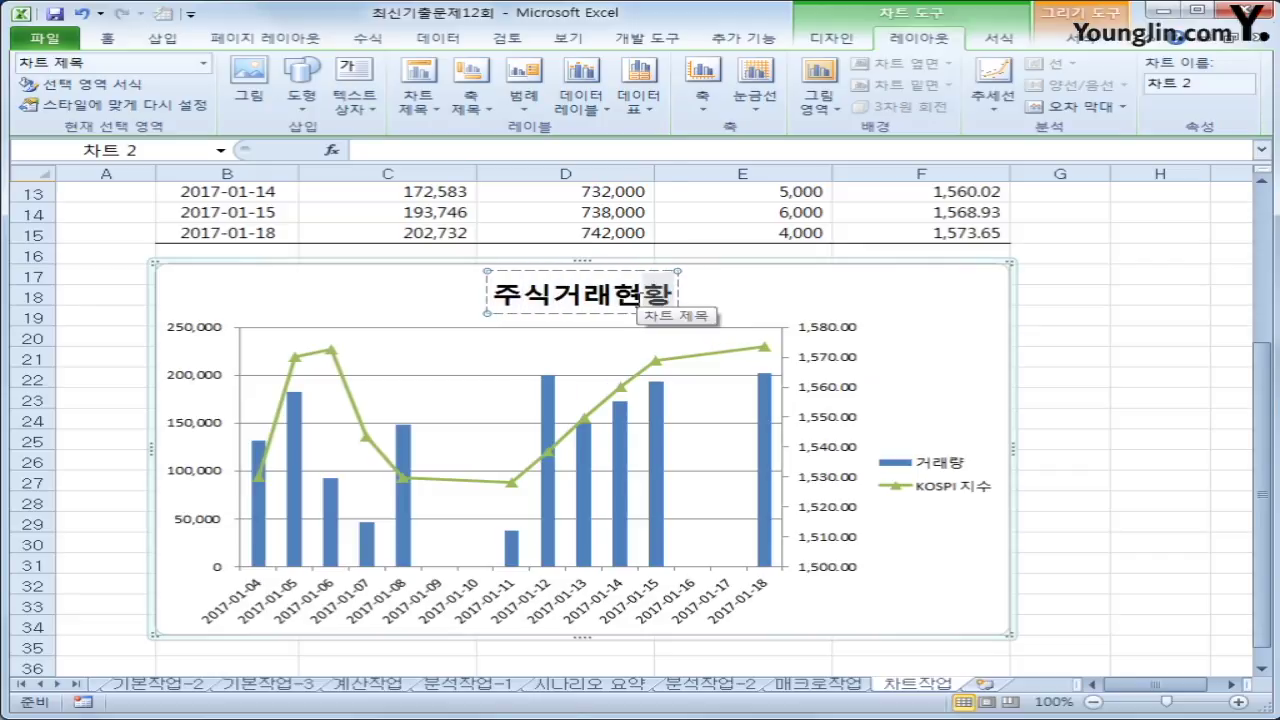
# Set the chart title 주식거래현황 to the 궁서체 font at size 14.
pyautogui.click(604, 312)
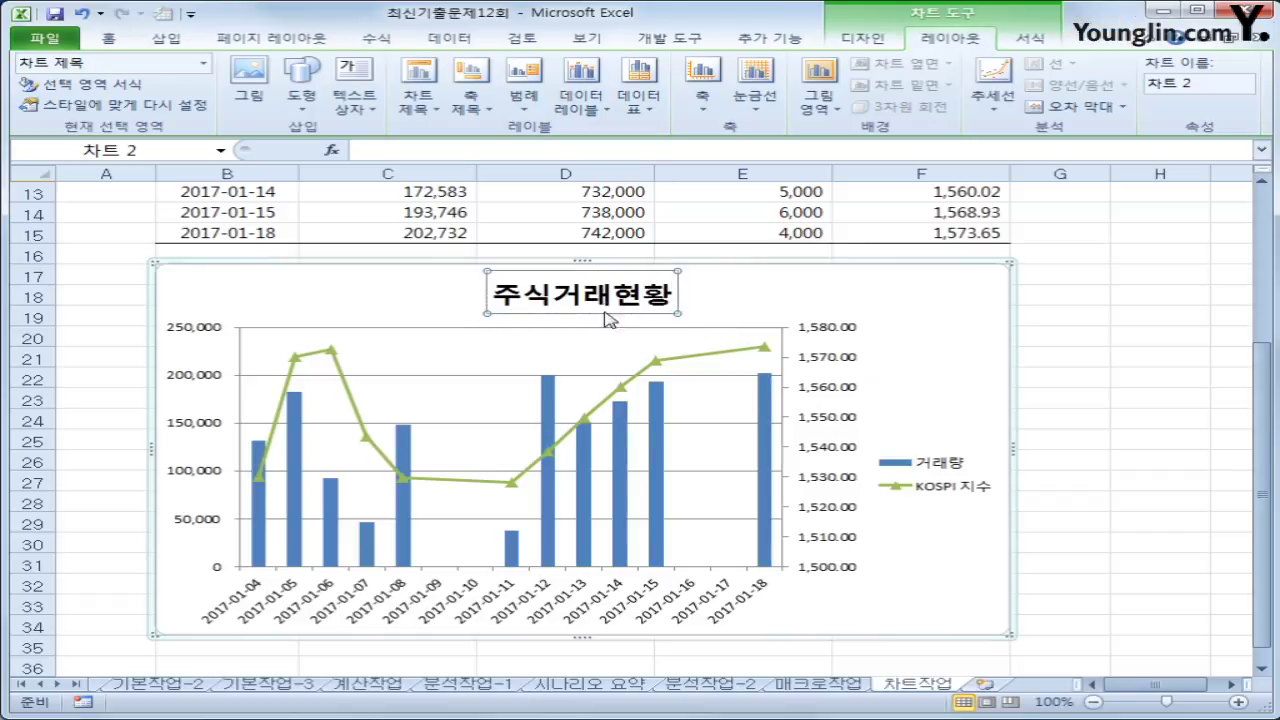
pyautogui.click(268, 69)
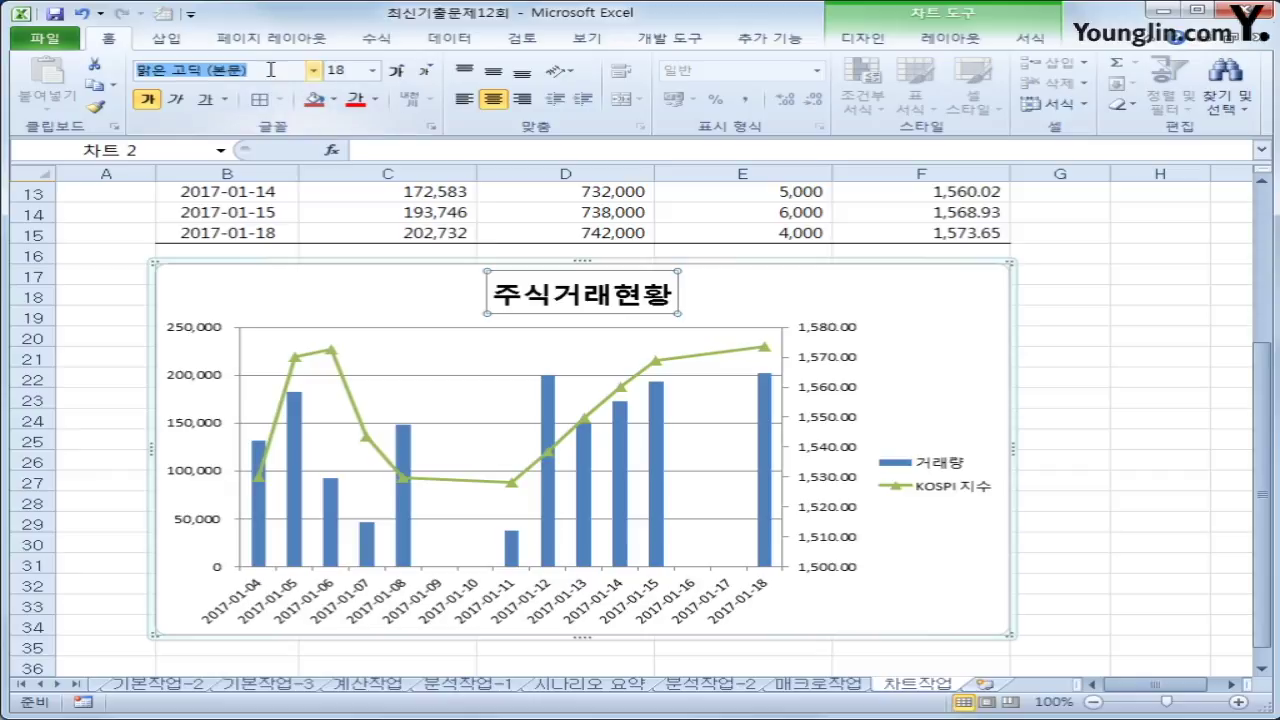
pyautogui.write('궁서체')
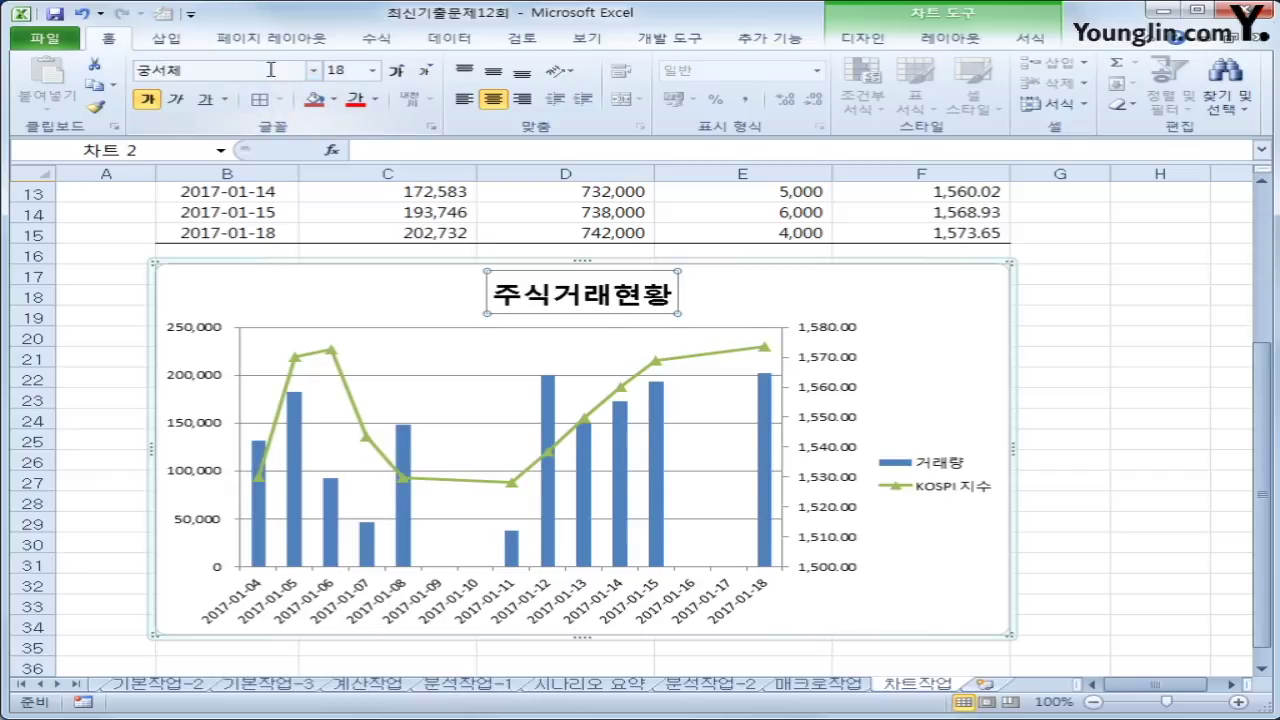
pyautogui.press('Return')
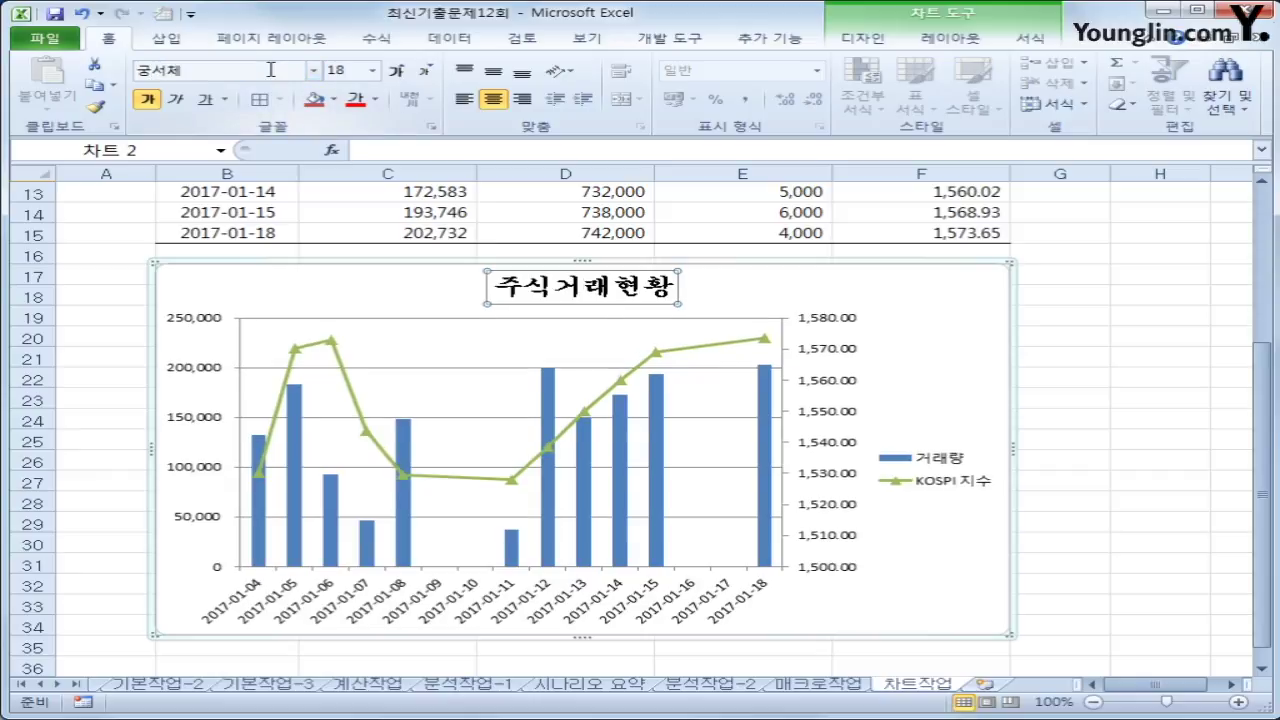
pyautogui.click(372, 70)
pyautogui.click(352, 193)
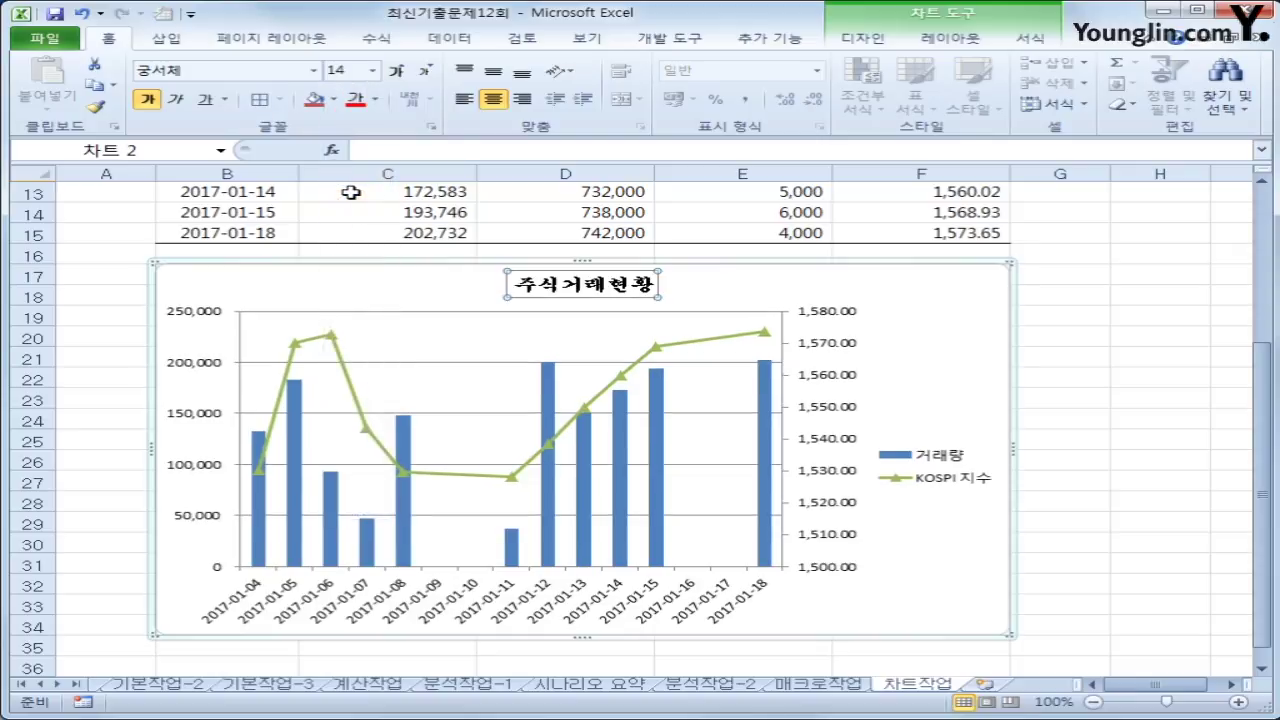
# Make the chart title italic and give it a single underline (밑줄).
pyautogui.click(175, 100)
pyautogui.click(225, 99)
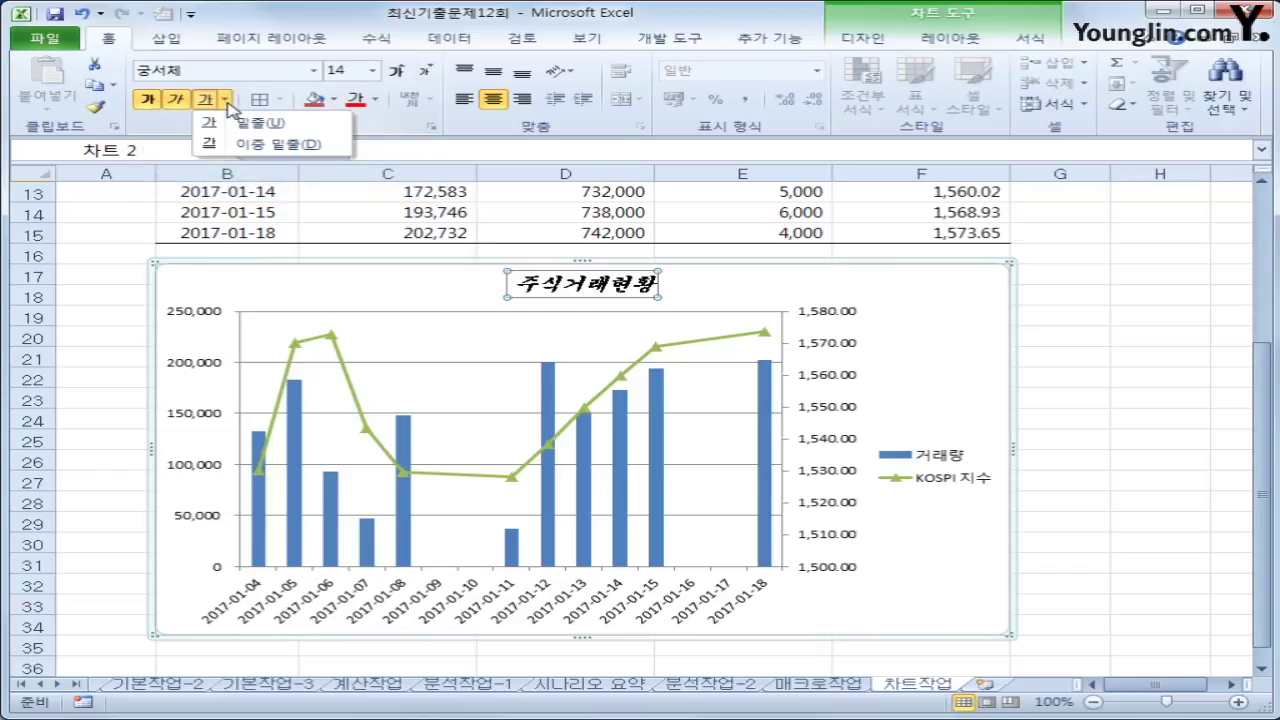
pyautogui.click(230, 122)
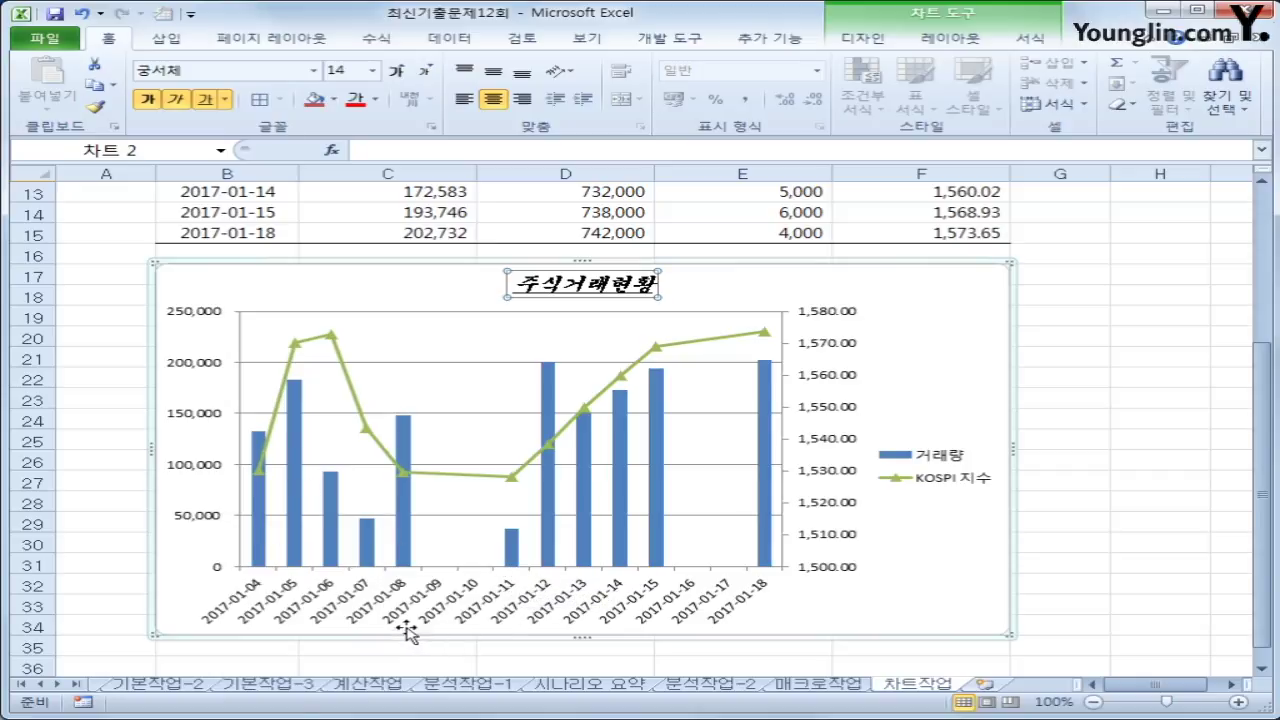
# Add a value data label above the outside end of only the 2017-01-12 bar in the 거래량 series.
pyautogui.click(549, 563)
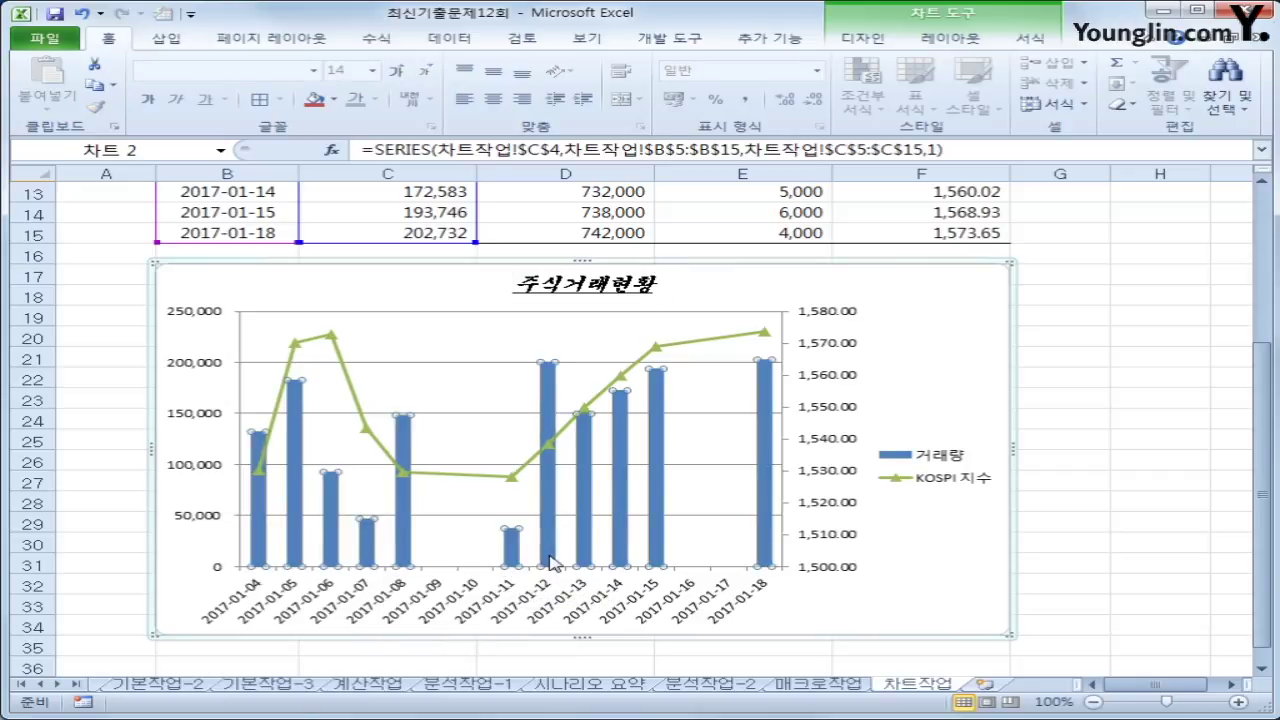
pyautogui.click(551, 404)
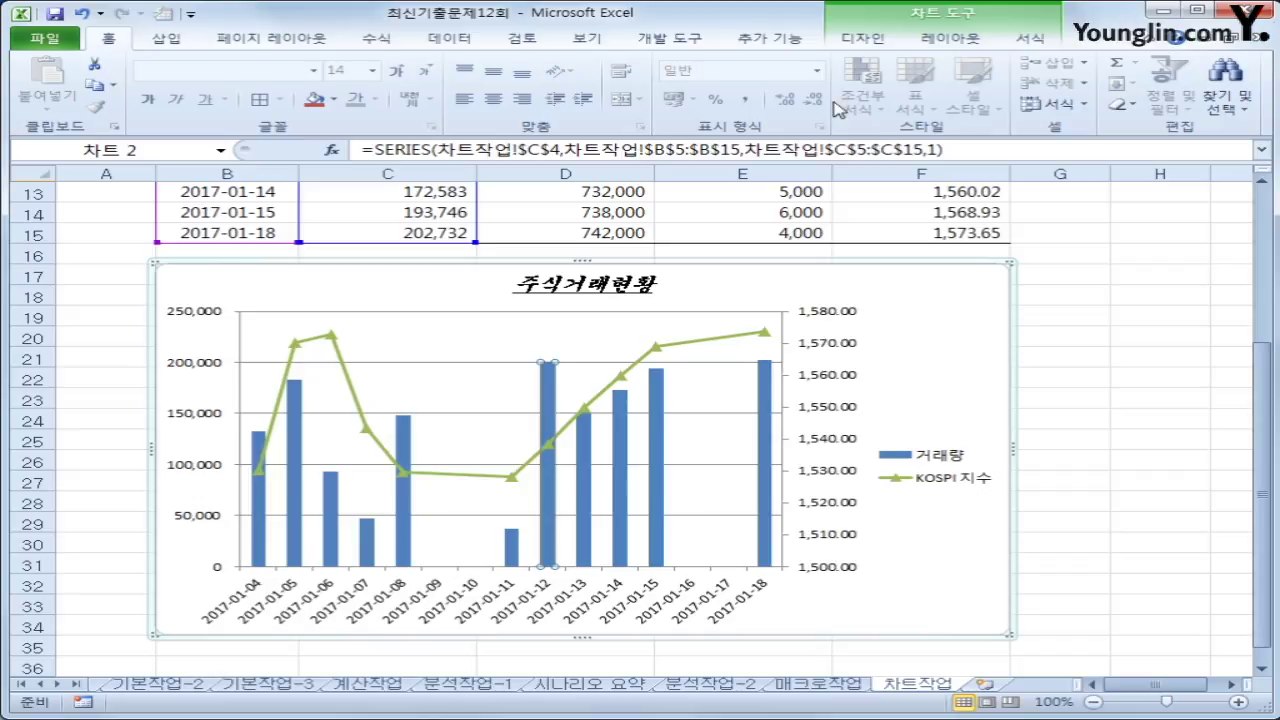
pyautogui.click(958, 40)
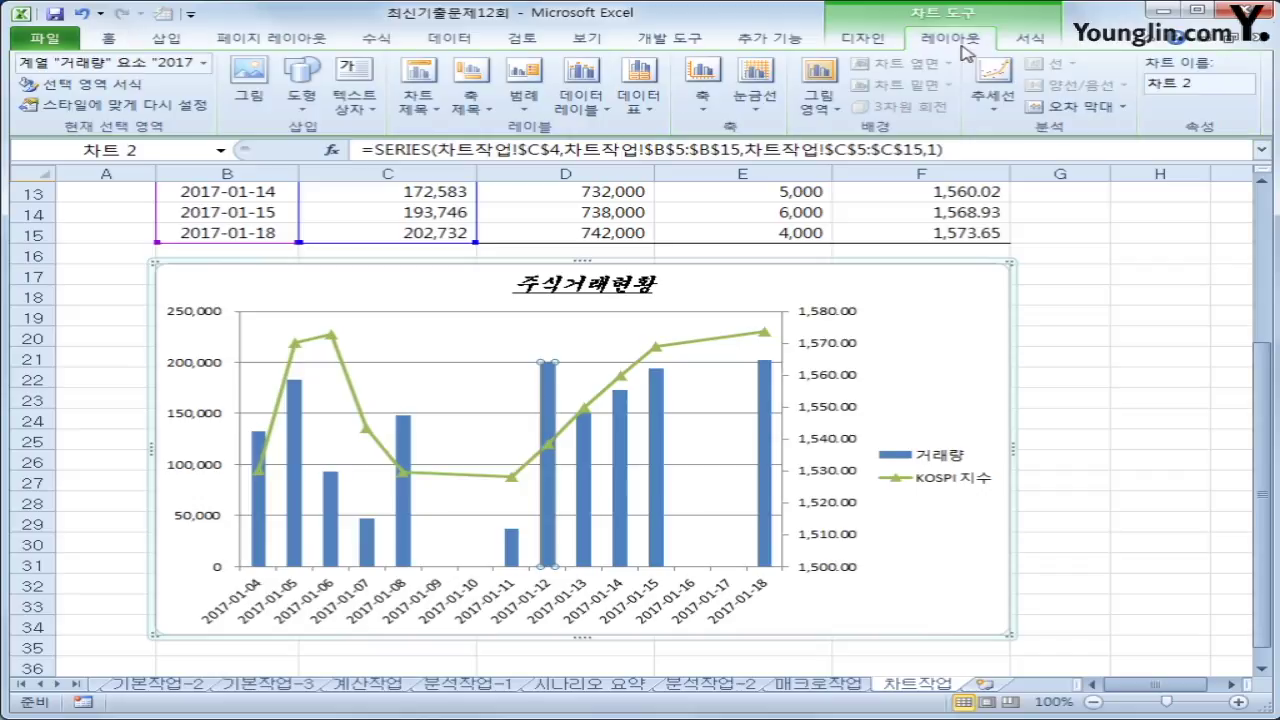
pyautogui.click(600, 108)
pyautogui.click(652, 325)
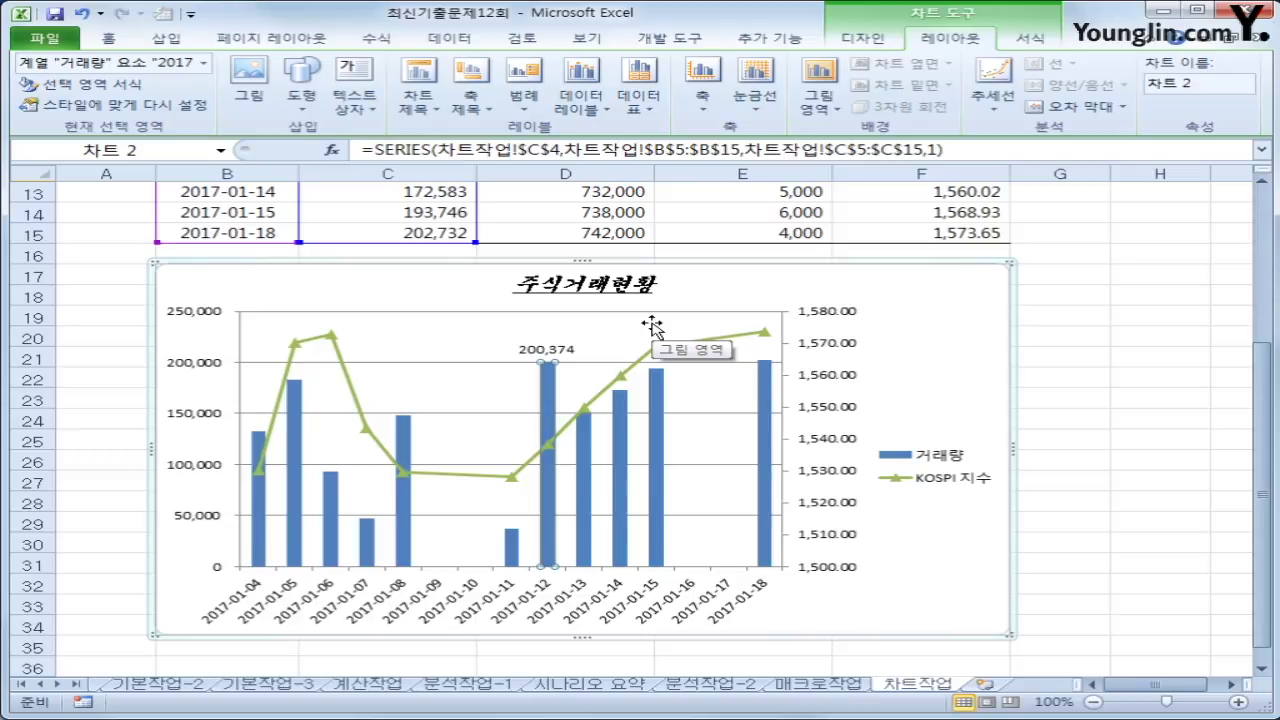
# Set the display unit (표시 단위) of the primary vertical axis to 천, with its unit label shown on the chart.
pyautogui.click(212, 370)
pyautogui.rightClick(212, 370)
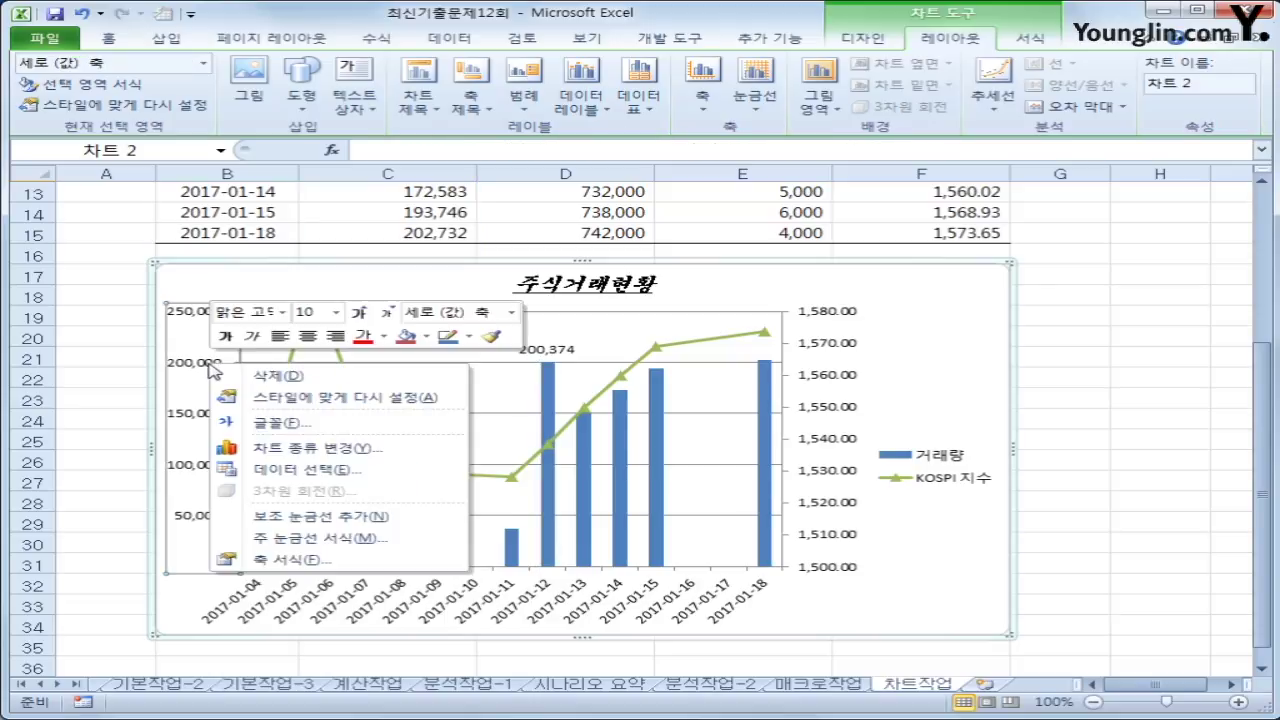
pyautogui.click(290, 560)
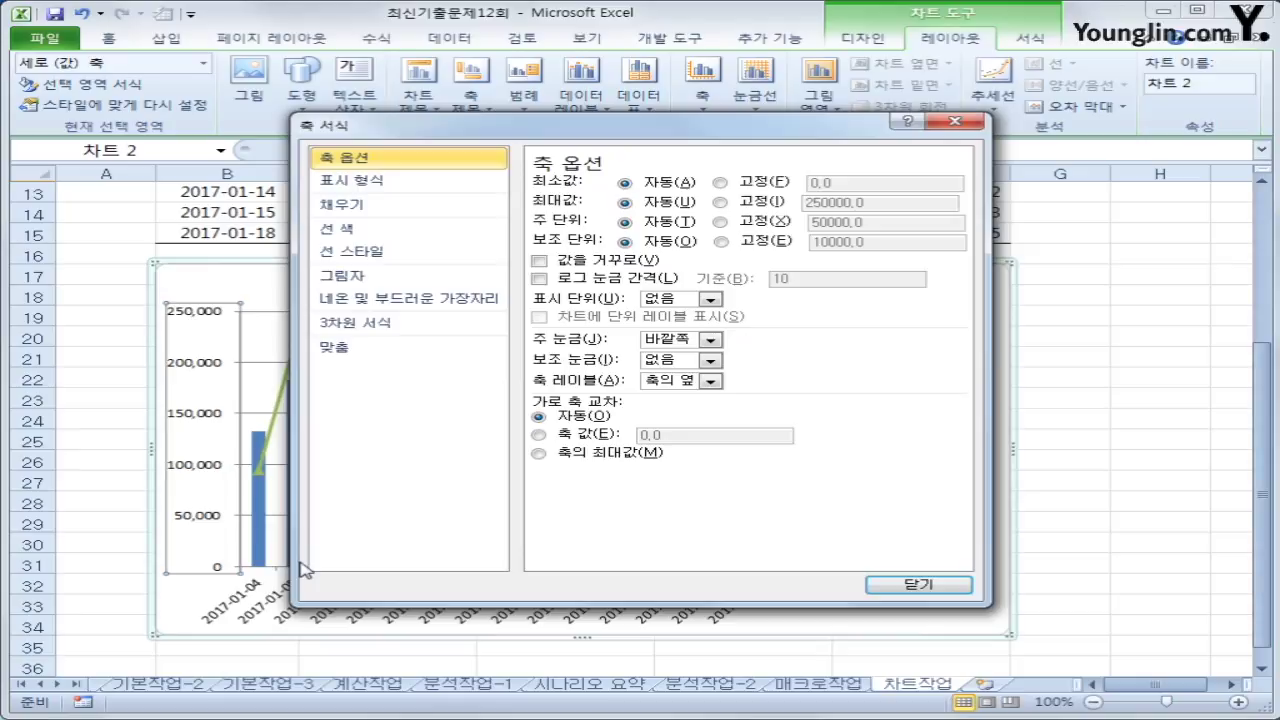
pyautogui.click(709, 300)
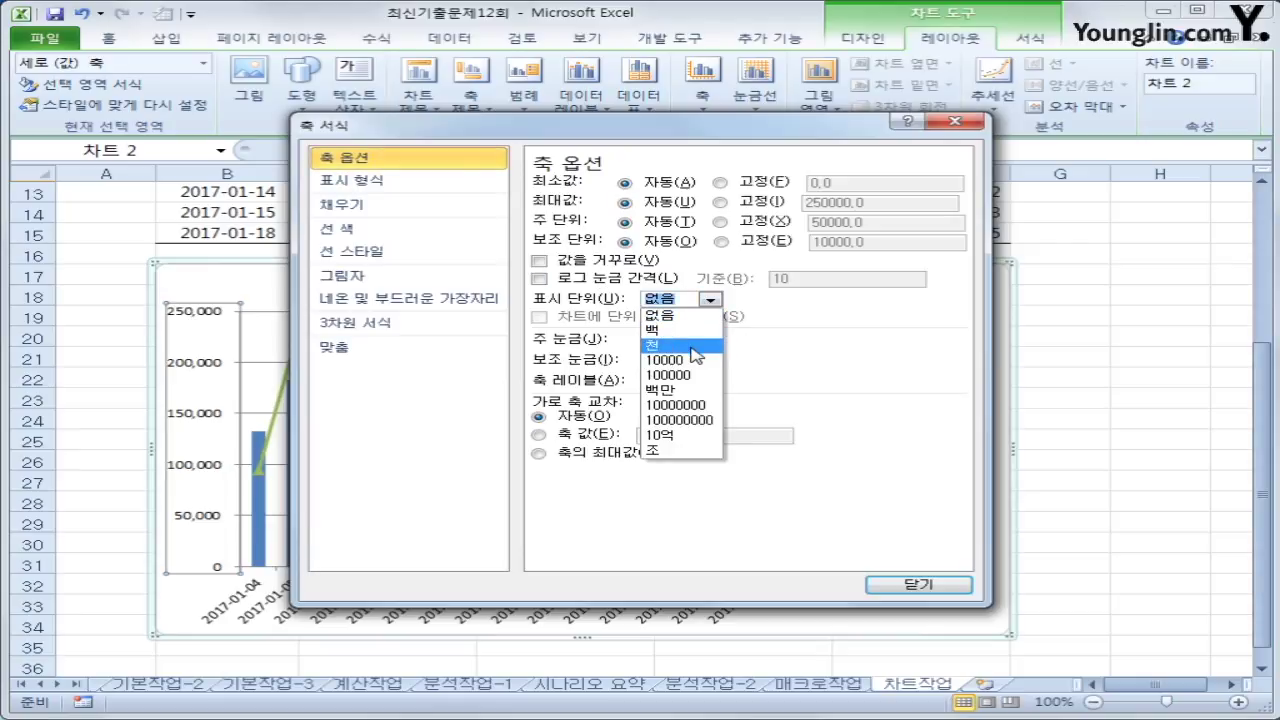
pyautogui.click(690, 344)
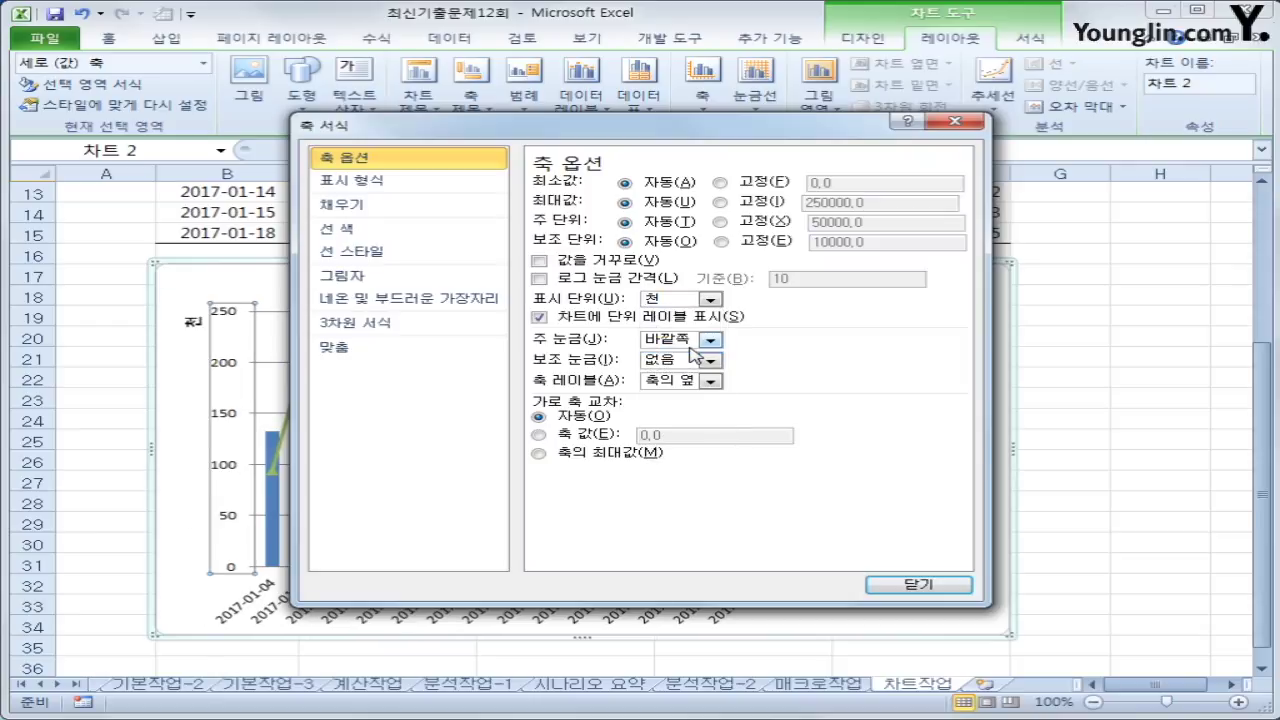
pyautogui.click(916, 583)
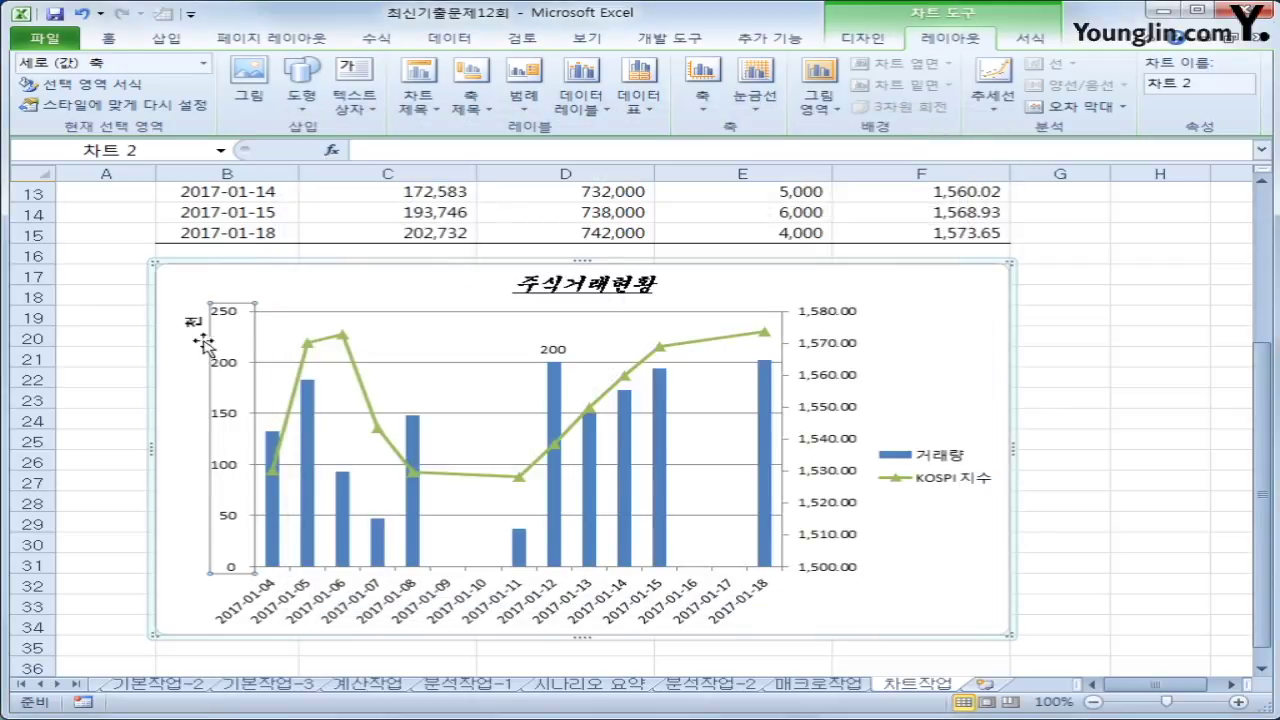
# Change the text direction of the vertical axis's 천 unit label to horizontal (가로).
pyautogui.click(192, 320)
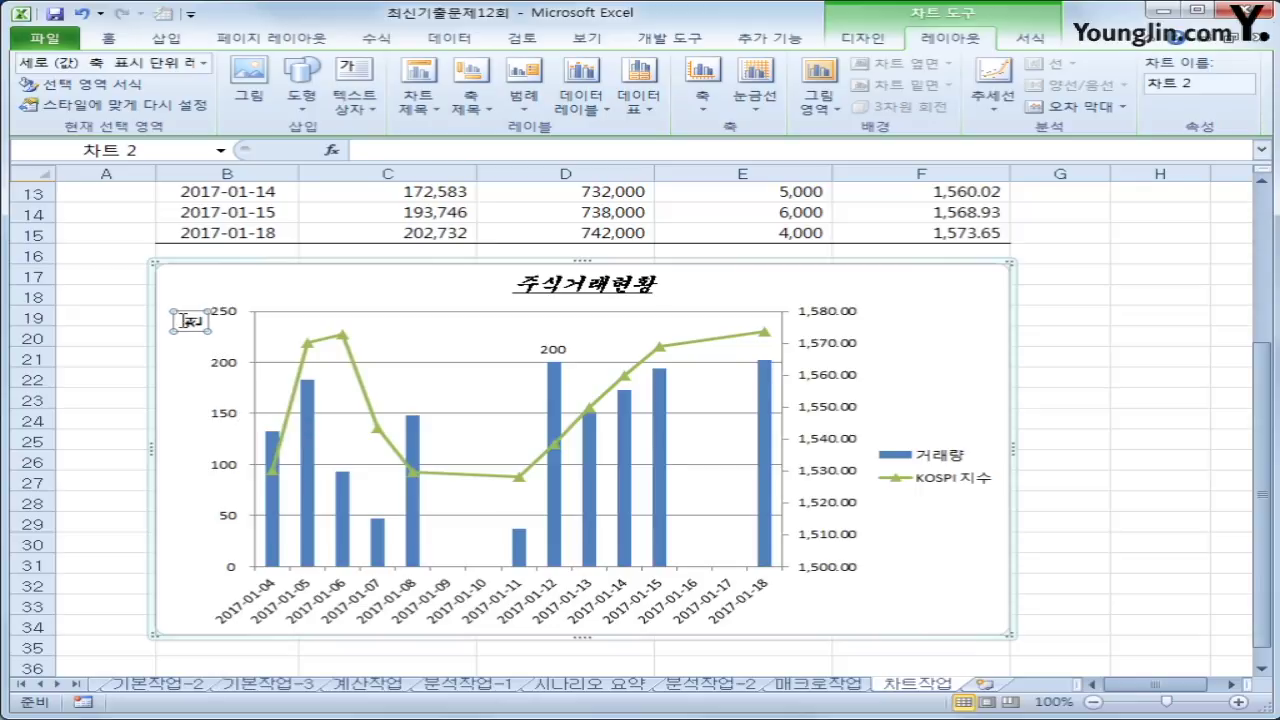
pyautogui.rightClick(190, 321)
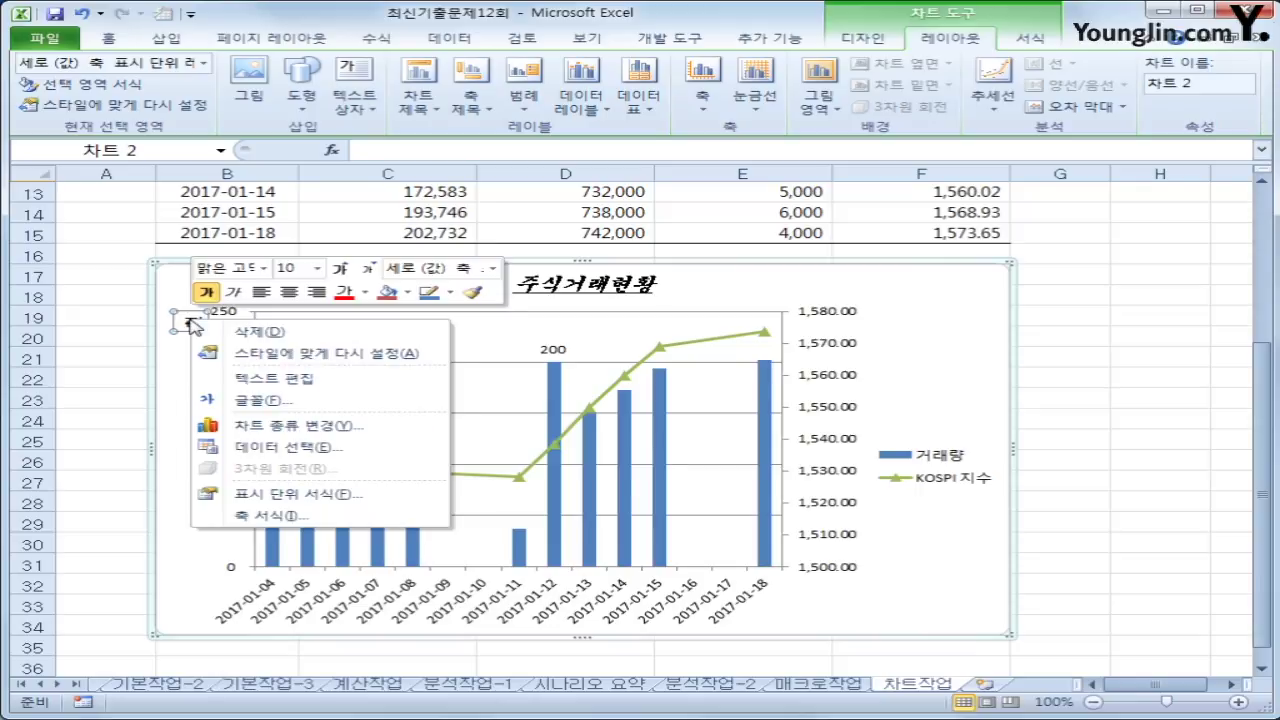
pyautogui.click(322, 502)
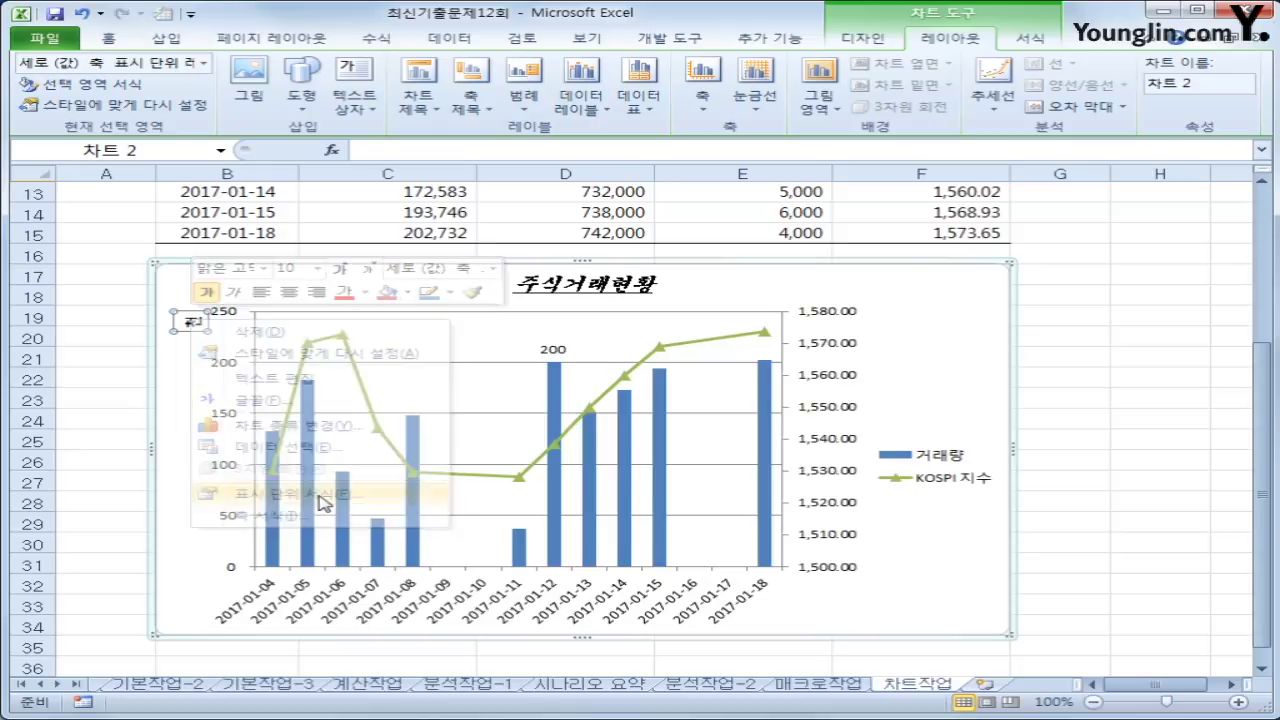
pyautogui.click(388, 302)
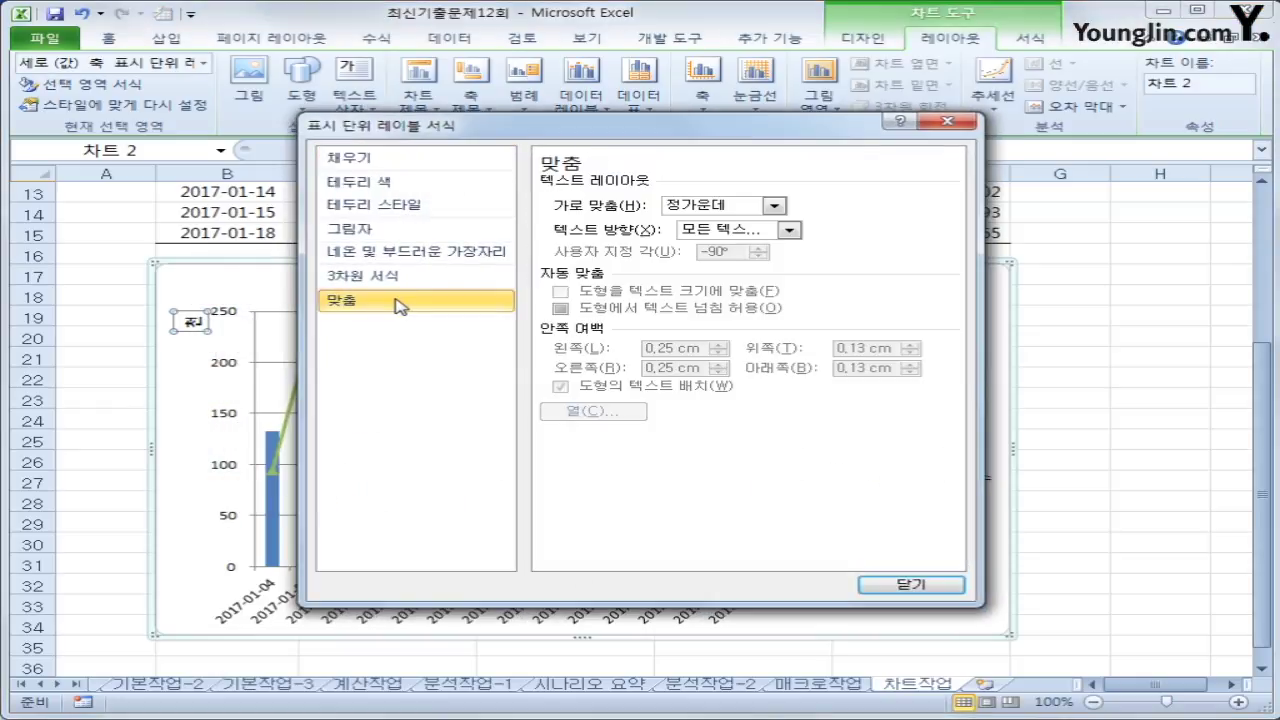
pyautogui.click(697, 231)
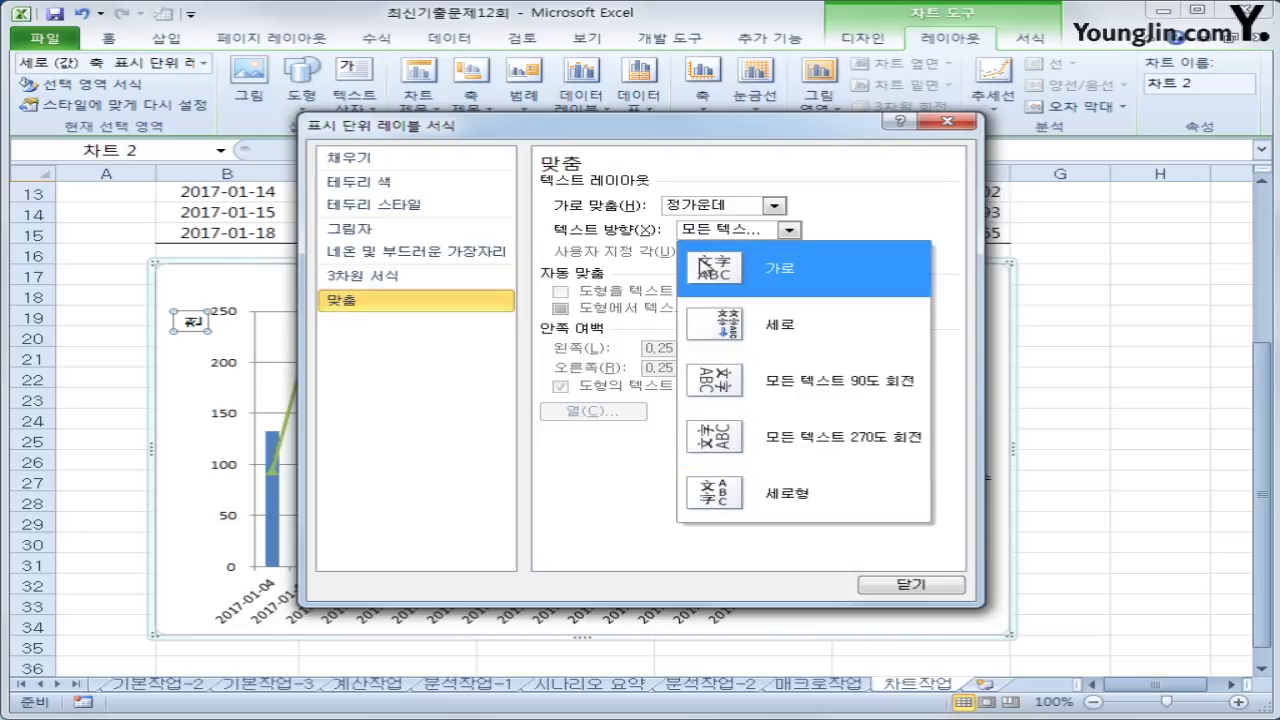
pyautogui.click(705, 268)
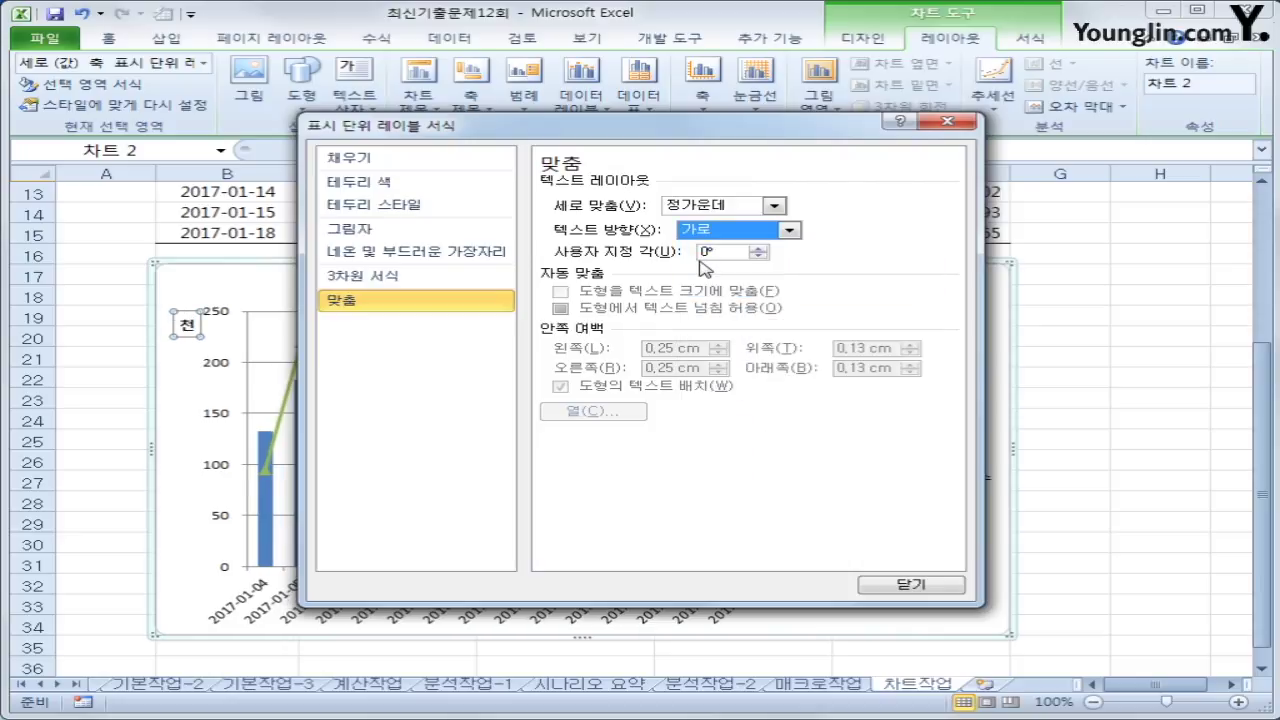
pyautogui.click(910, 586)
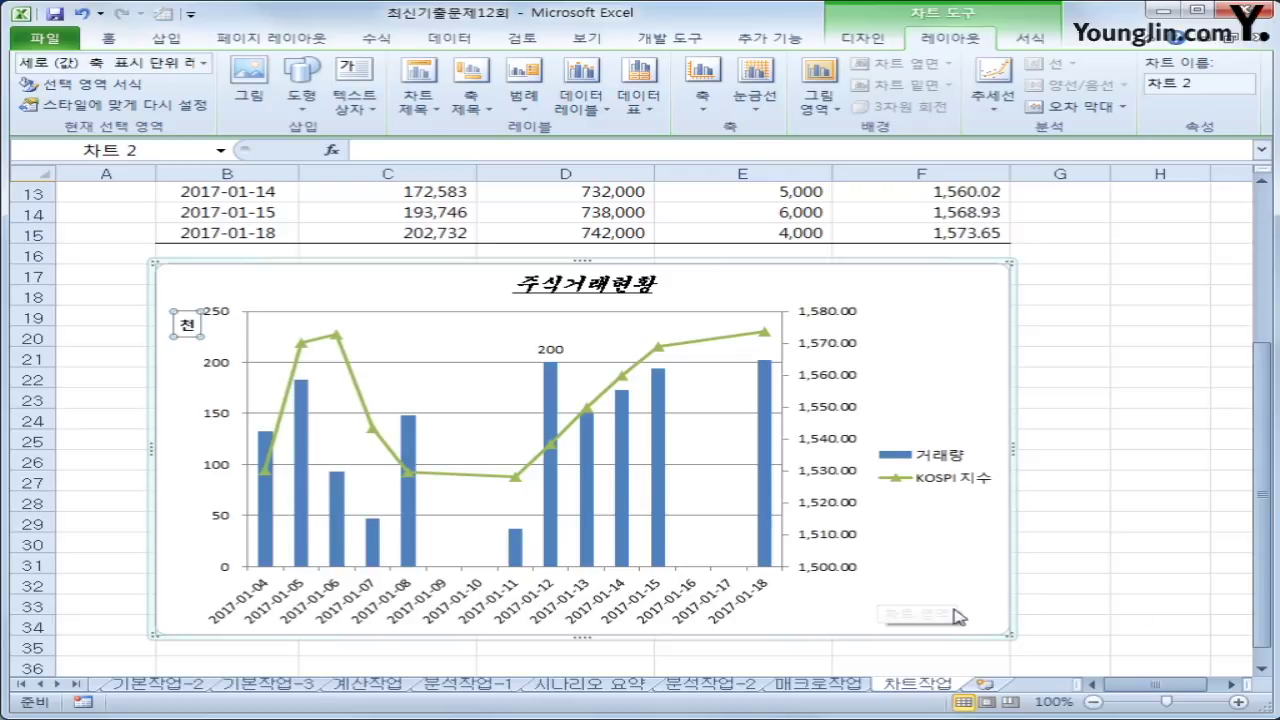
# Move the chart legend to the 위쪽 position in the legend formatting options.
pyautogui.click(936, 482)
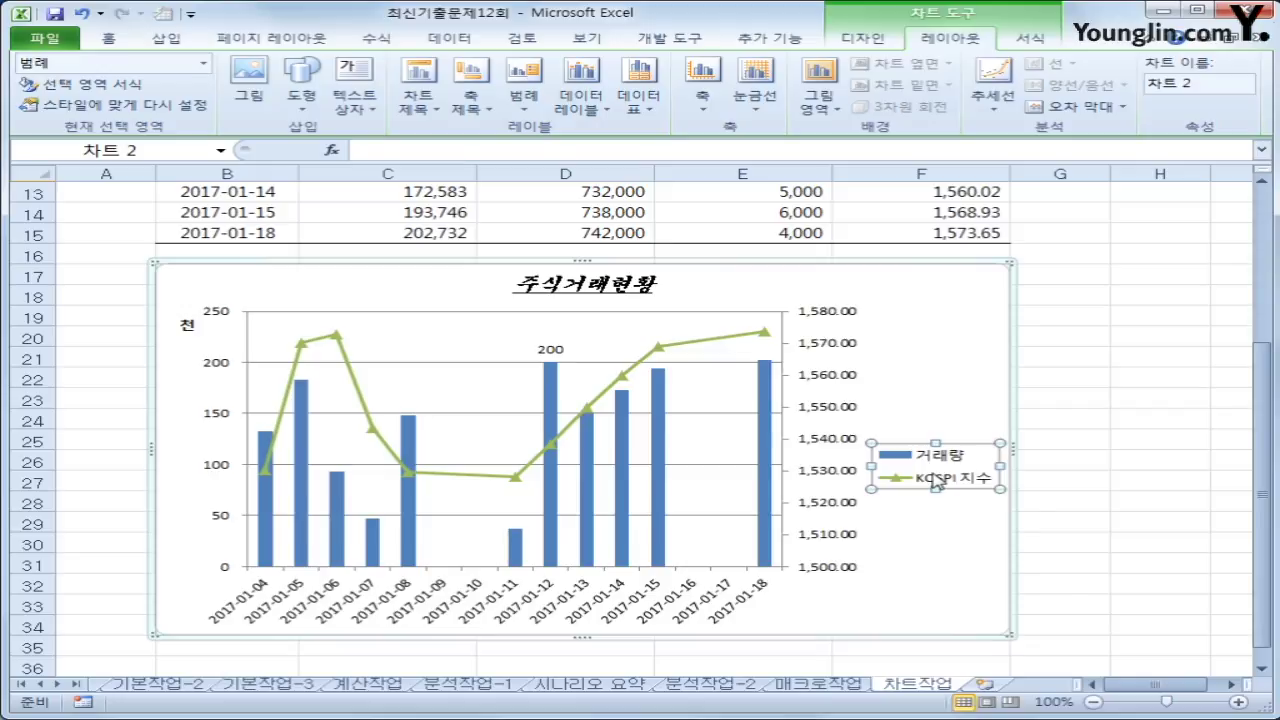
pyautogui.rightClick(934, 478)
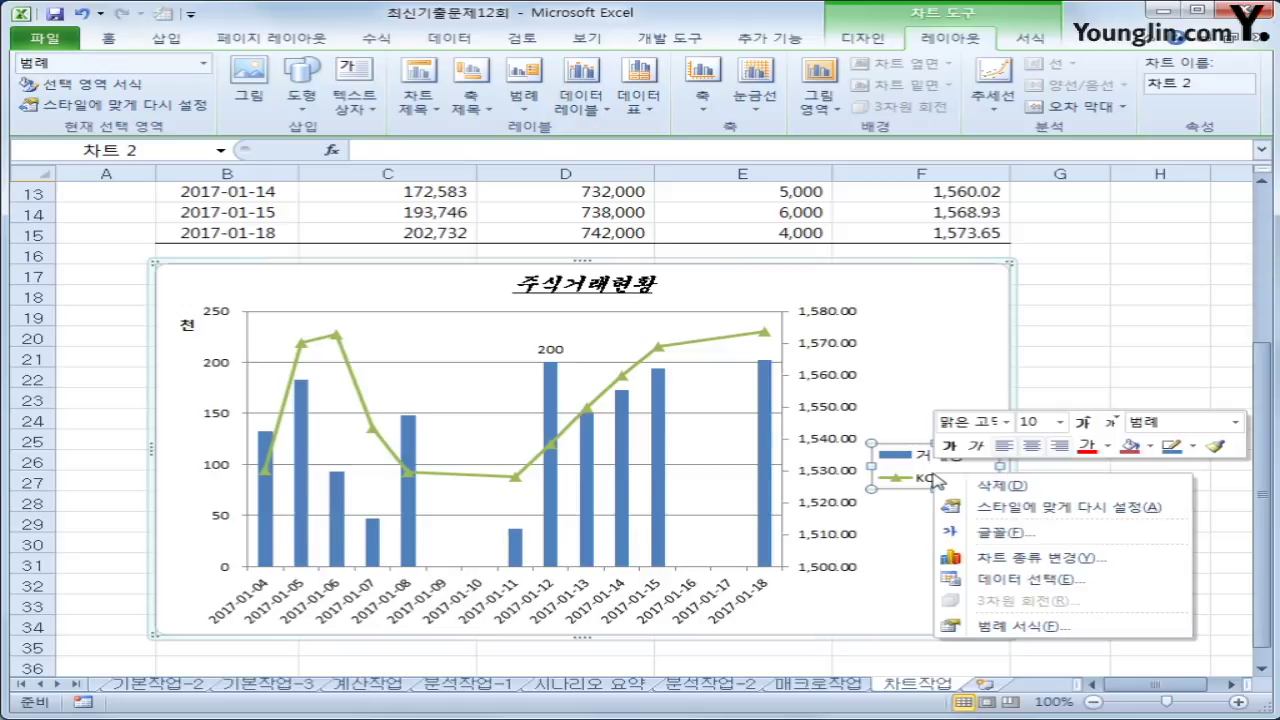
pyautogui.click(1016, 627)
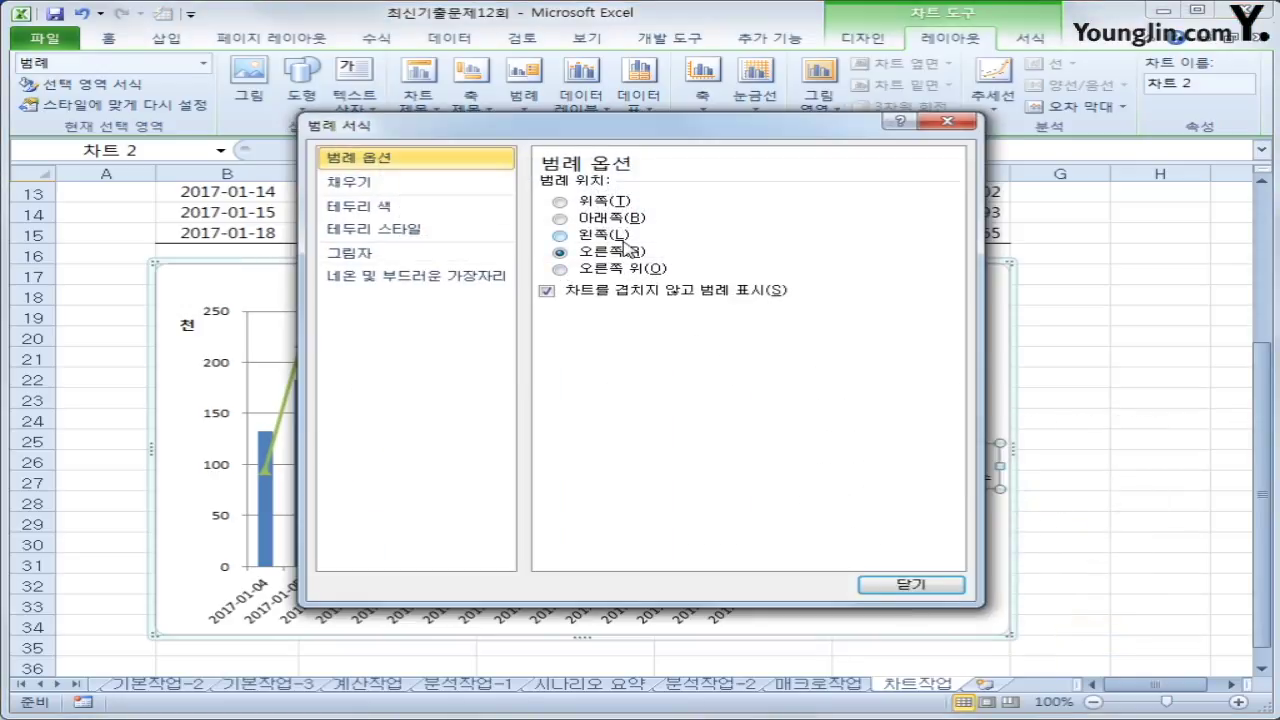
pyautogui.click(589, 204)
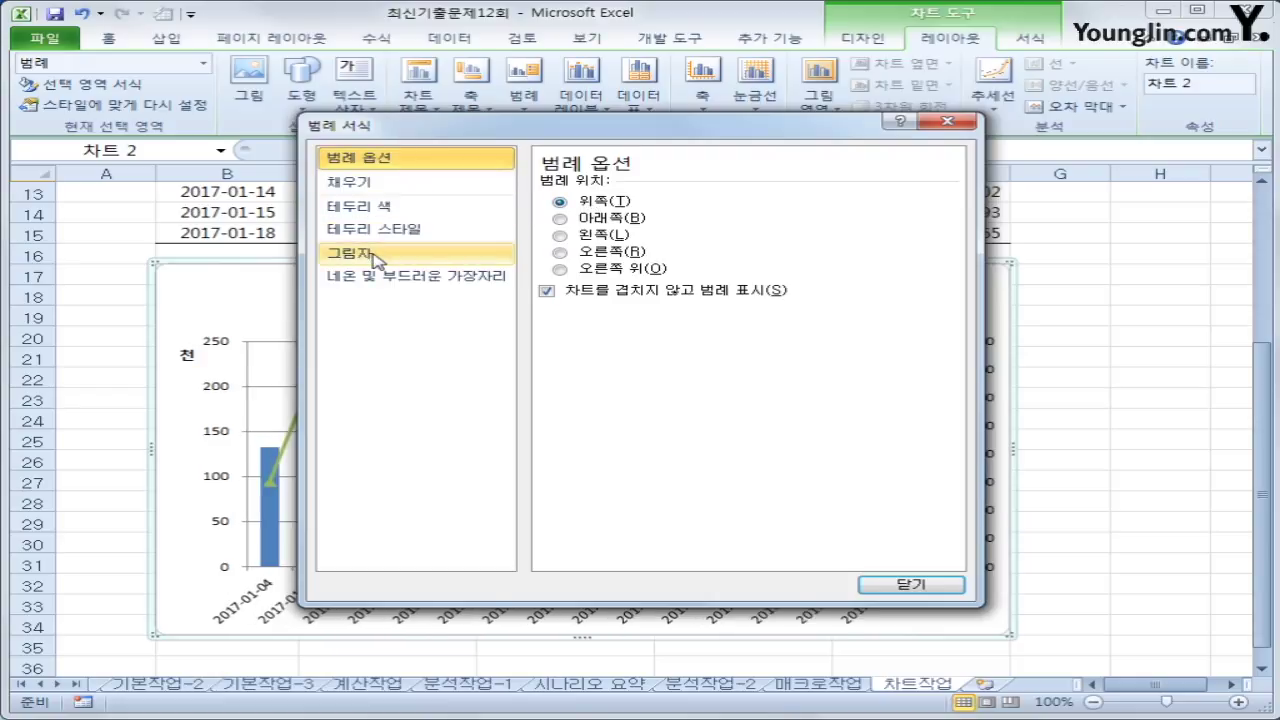
# Give the legend a solid fill (단색 채우기) in 흰색, 배경 1.
pyautogui.click(402, 188)
pyautogui.click(594, 205)
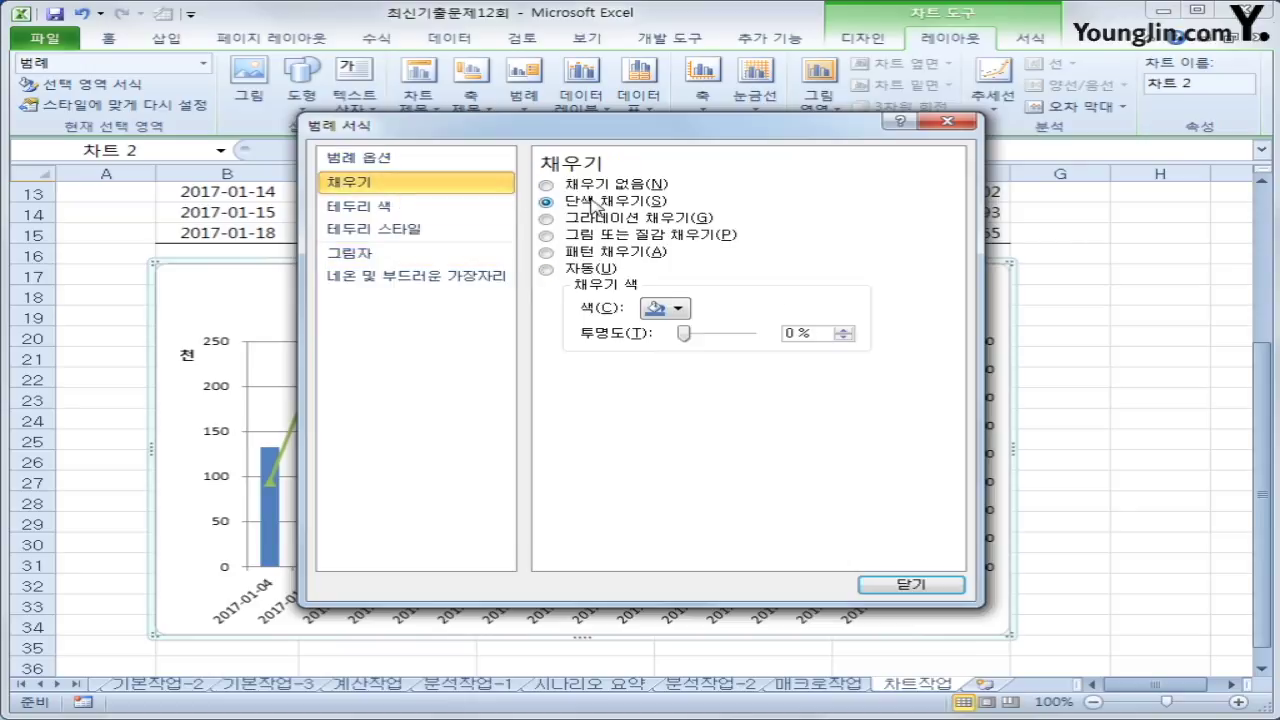
pyautogui.click(672, 309)
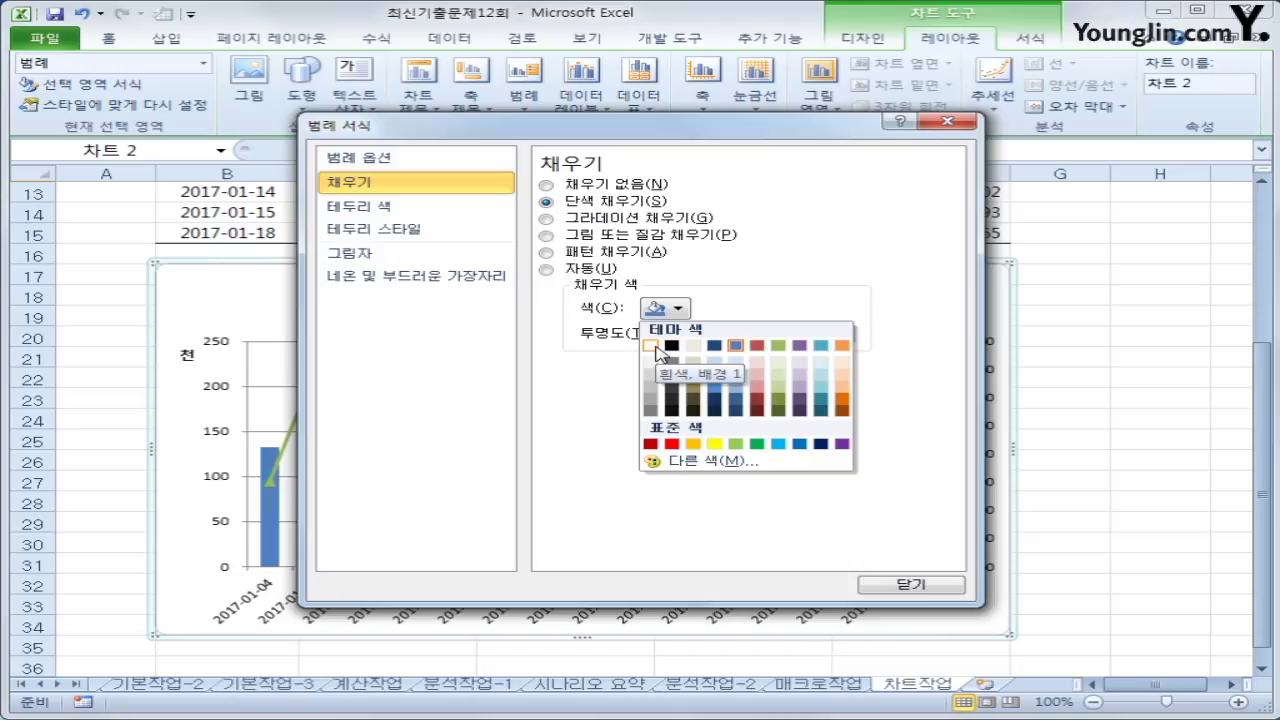
pyautogui.click(653, 346)
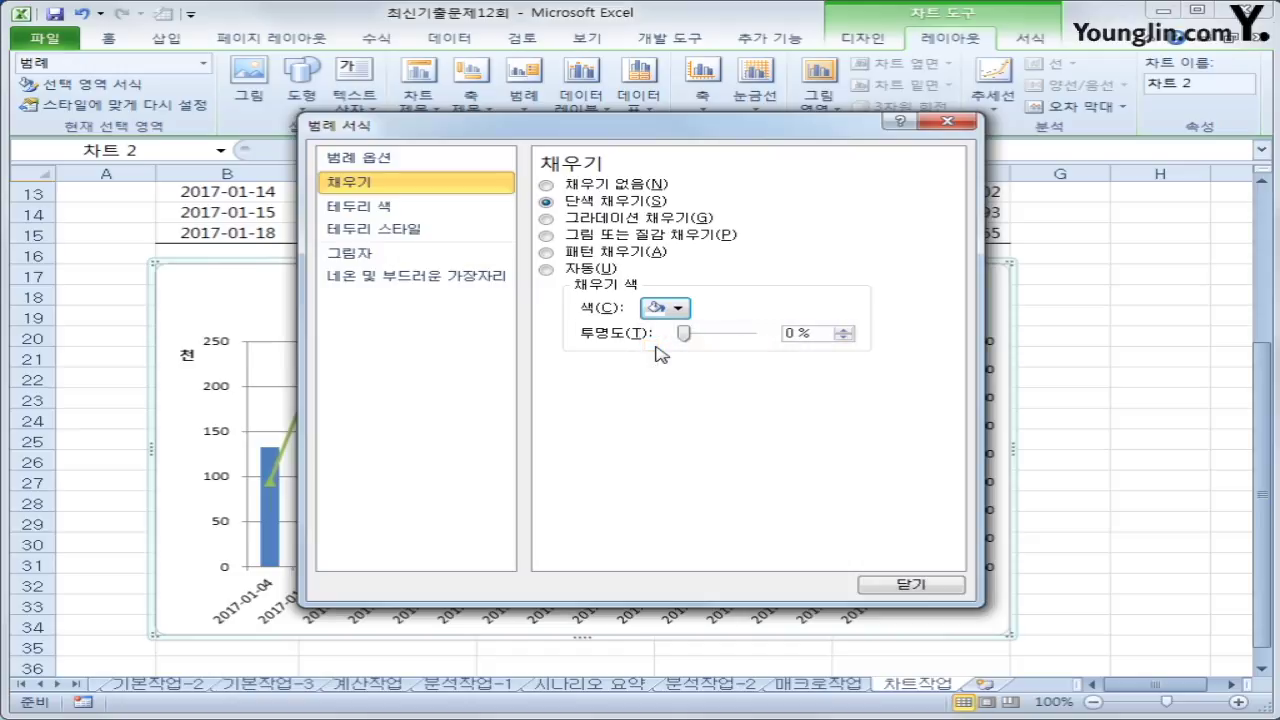
# Apply the outer (바깥쪽) shadow preset with a 45° angle and 3 pt distance to the legend, and deselect the chart.
pyautogui.click(407, 262)
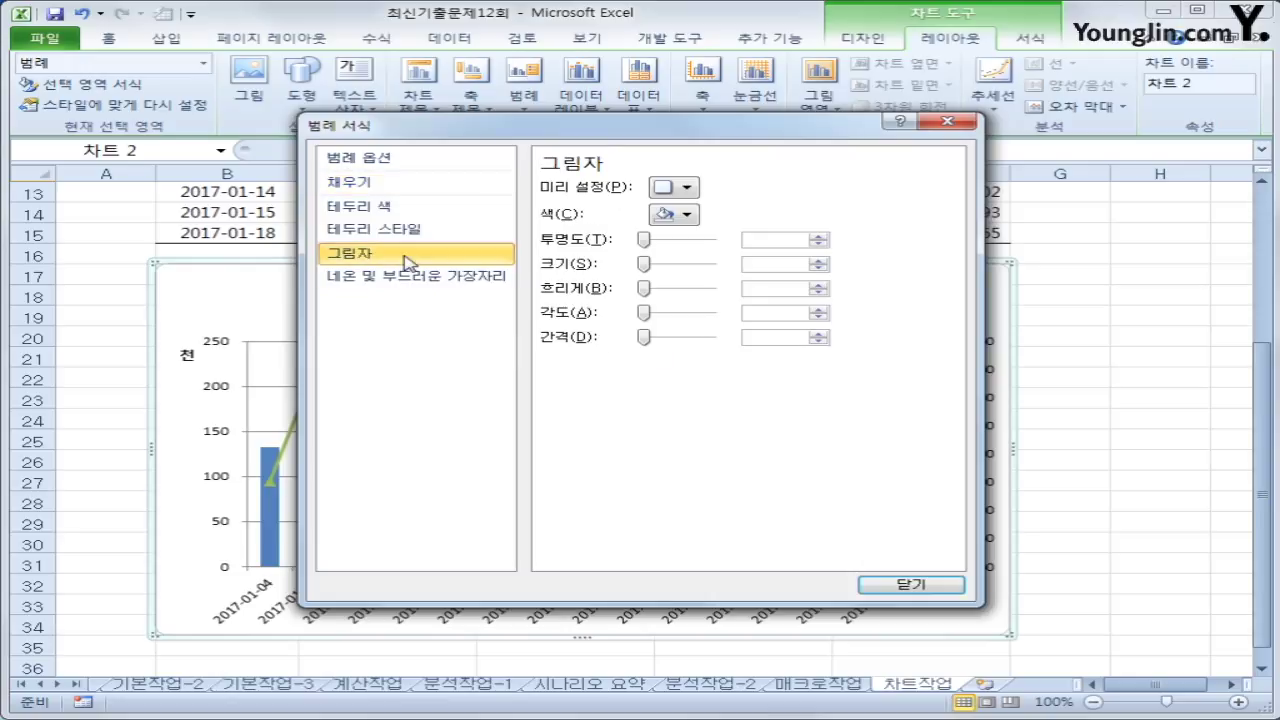
pyautogui.click(664, 190)
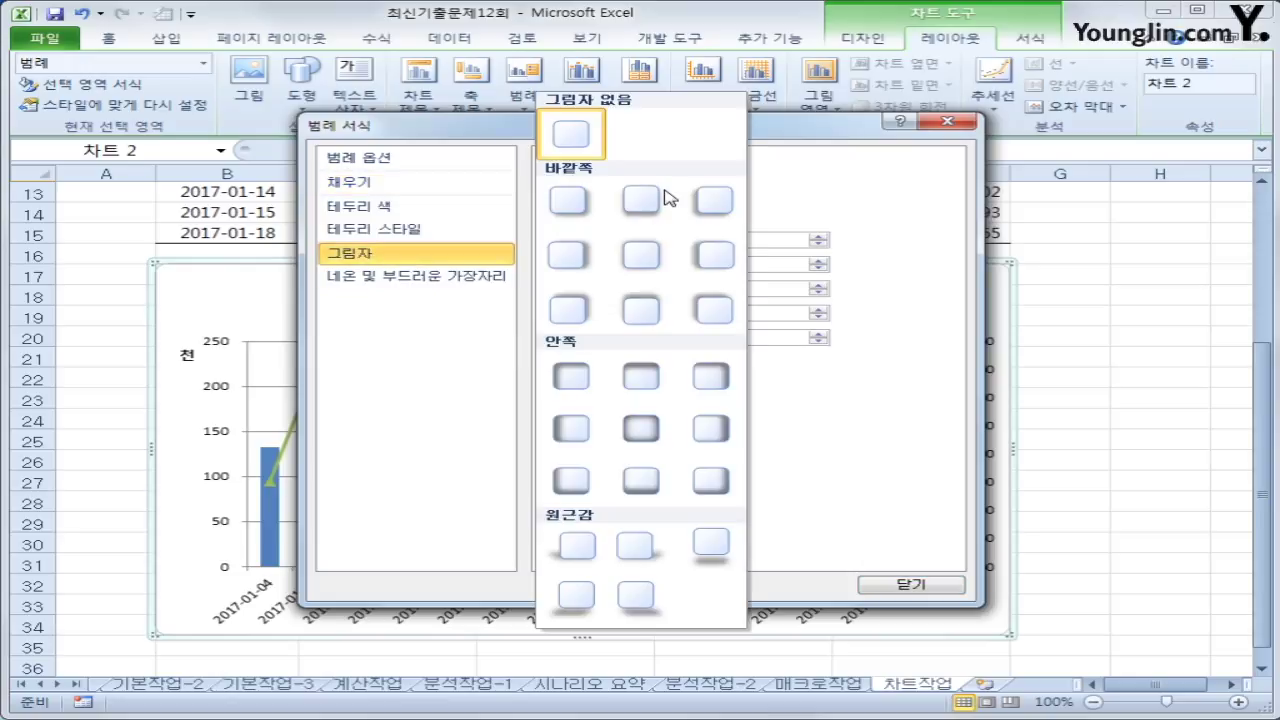
pyautogui.click(591, 215)
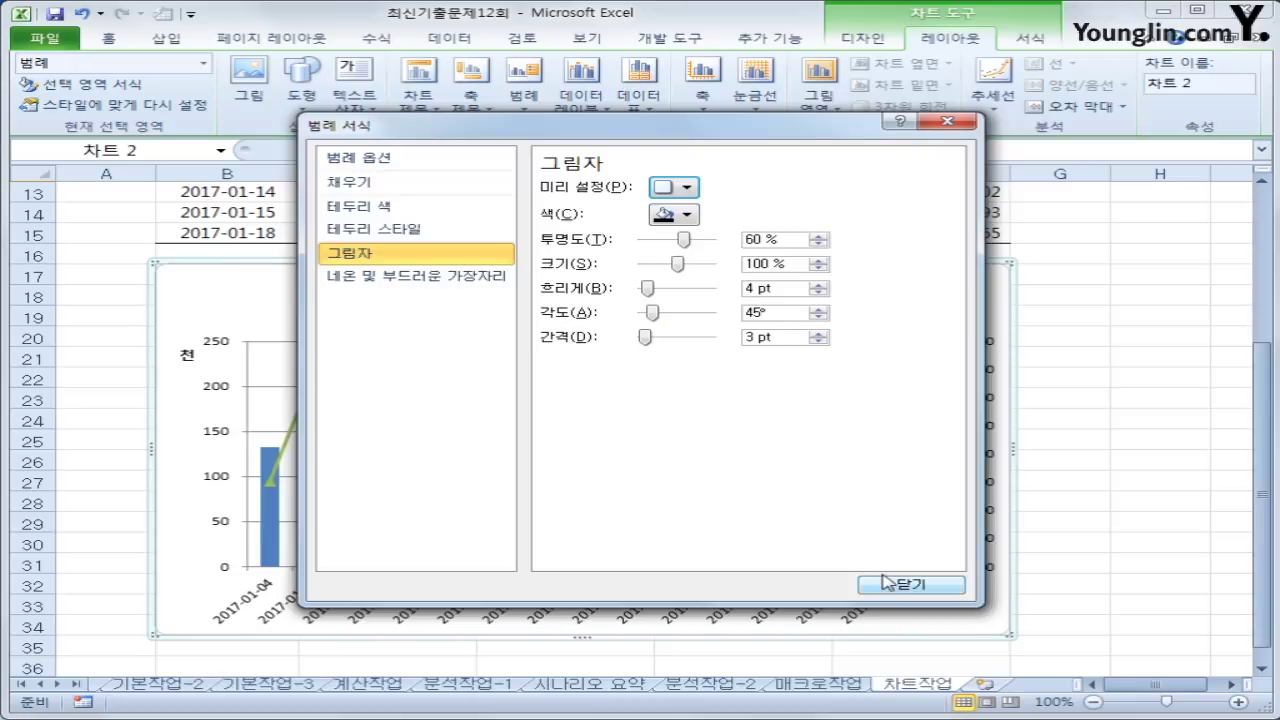
pyautogui.click(889, 586)
pyautogui.click(1127, 566)
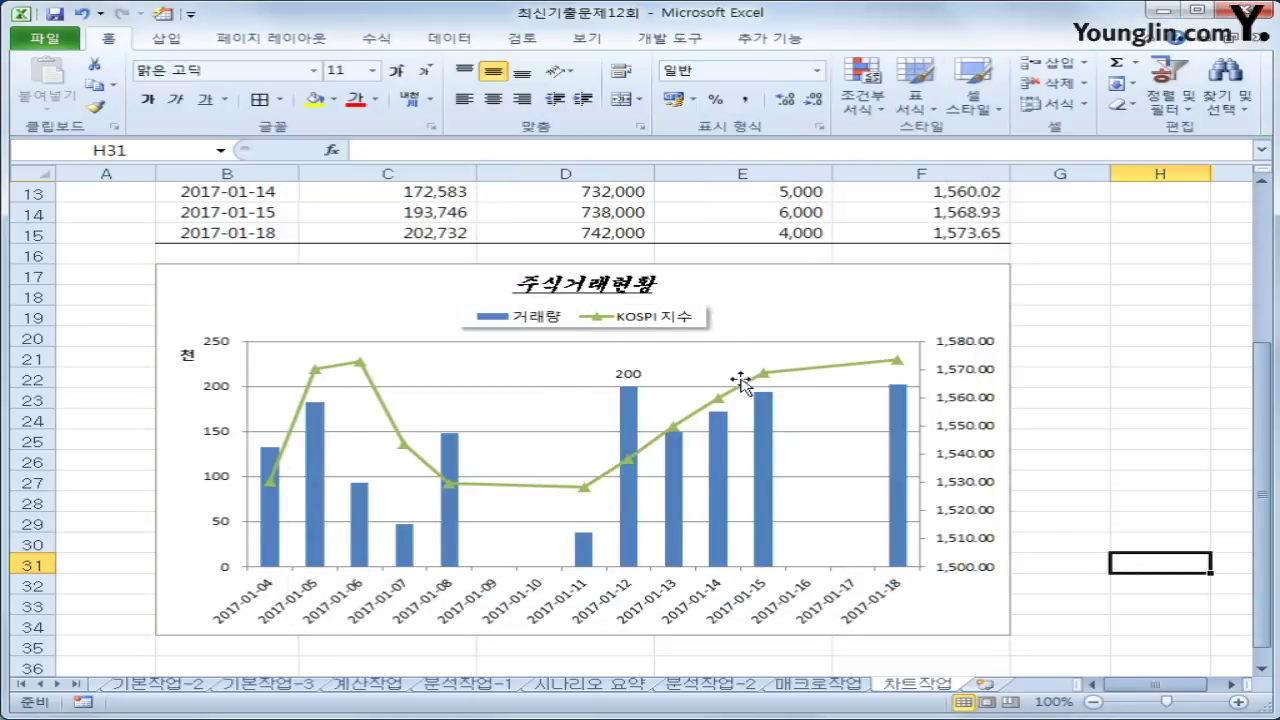